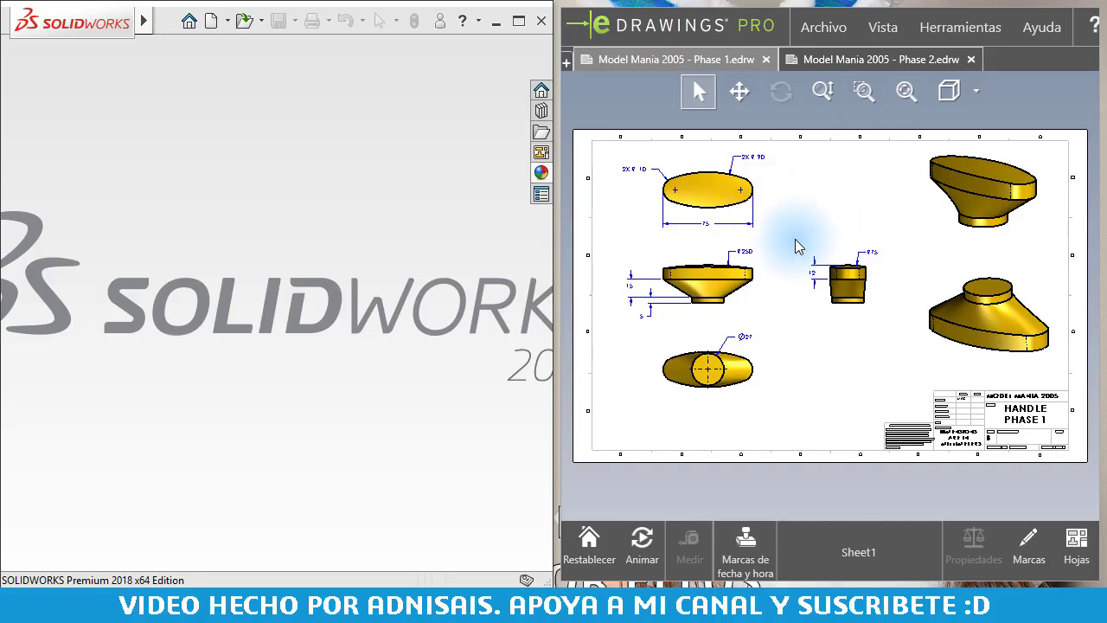
Zoom and pan the reference drawing to centre the dimensioned part views.
scroll(795, 242, down, 2)
scroll(749, 225, down, 2)
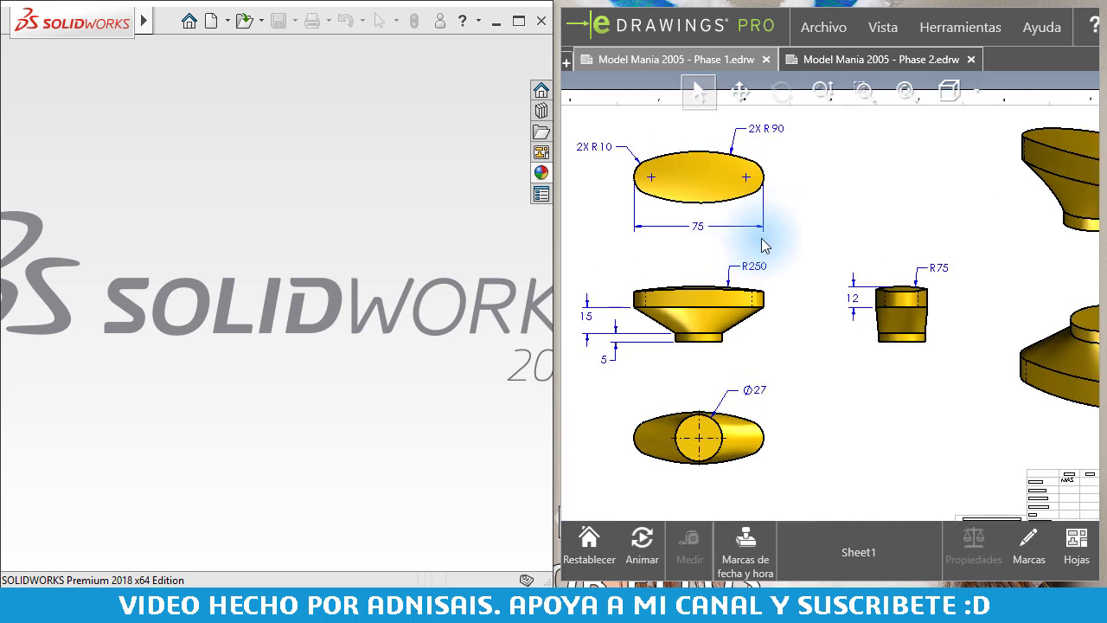
scroll(736, 217, down, 2)
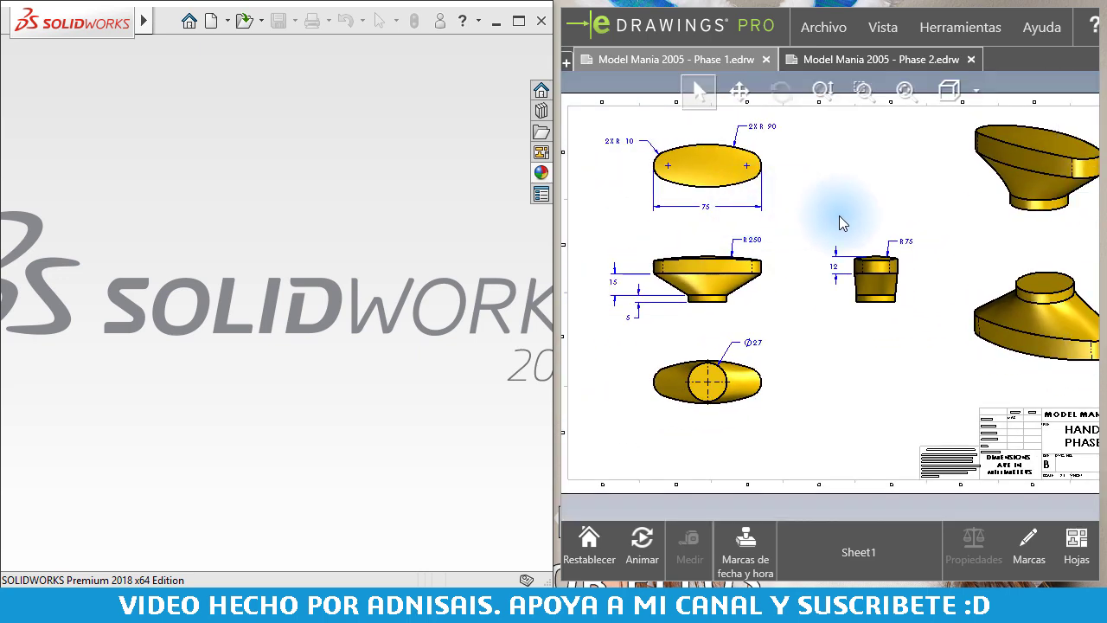
middle_drag(1021, 309, 908, 243)
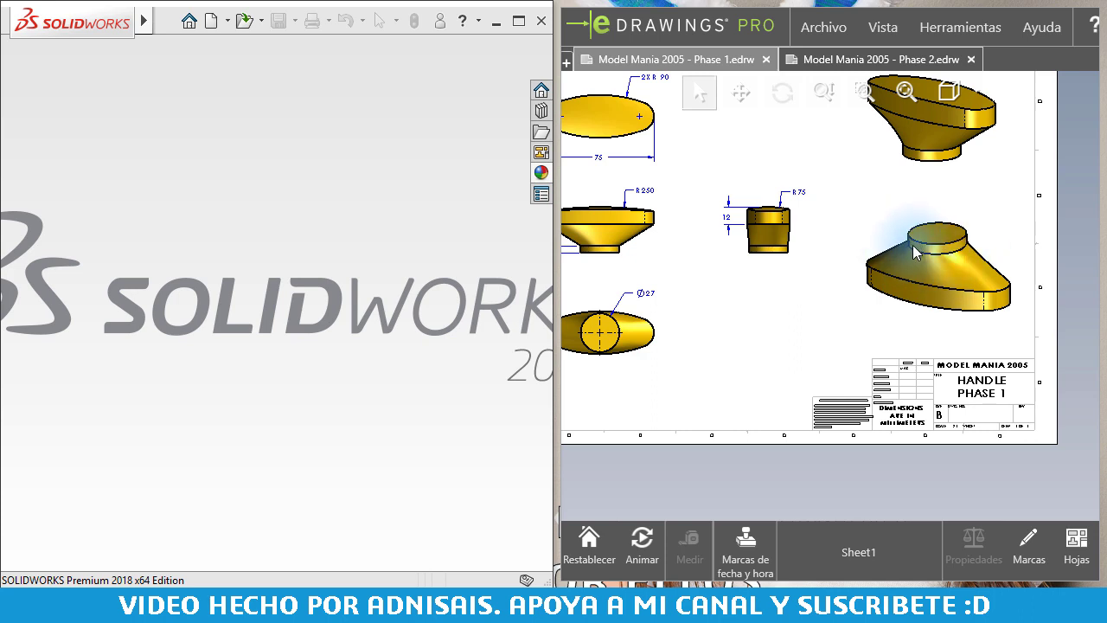
middle_drag(853, 208, 875, 241)
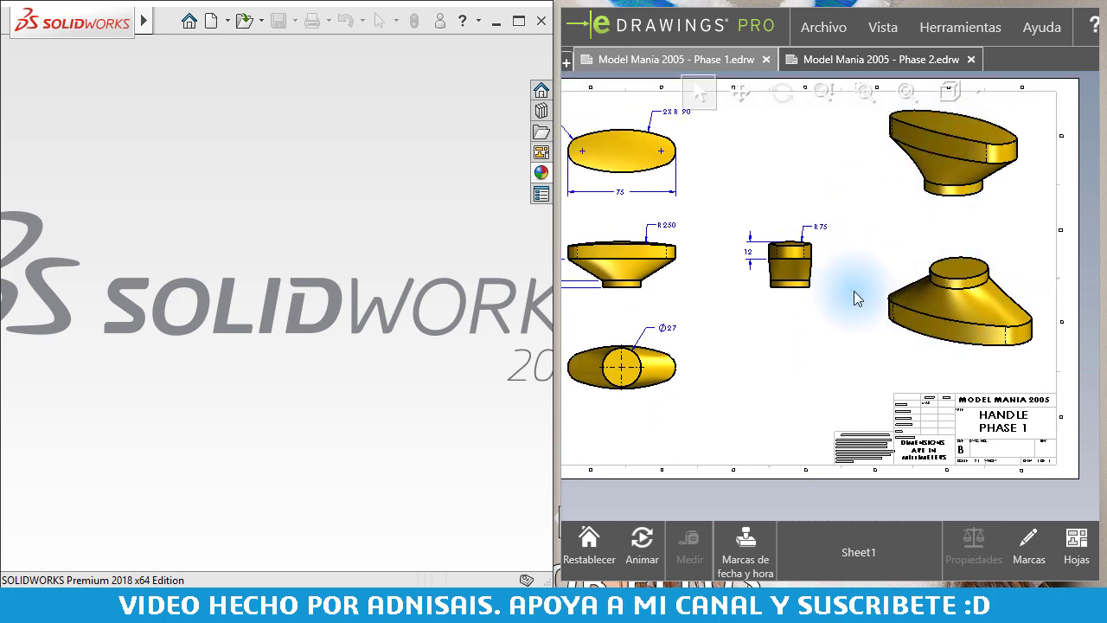
middle_drag(854, 291, 915, 299)
middle_drag(688, 275, 706, 272)
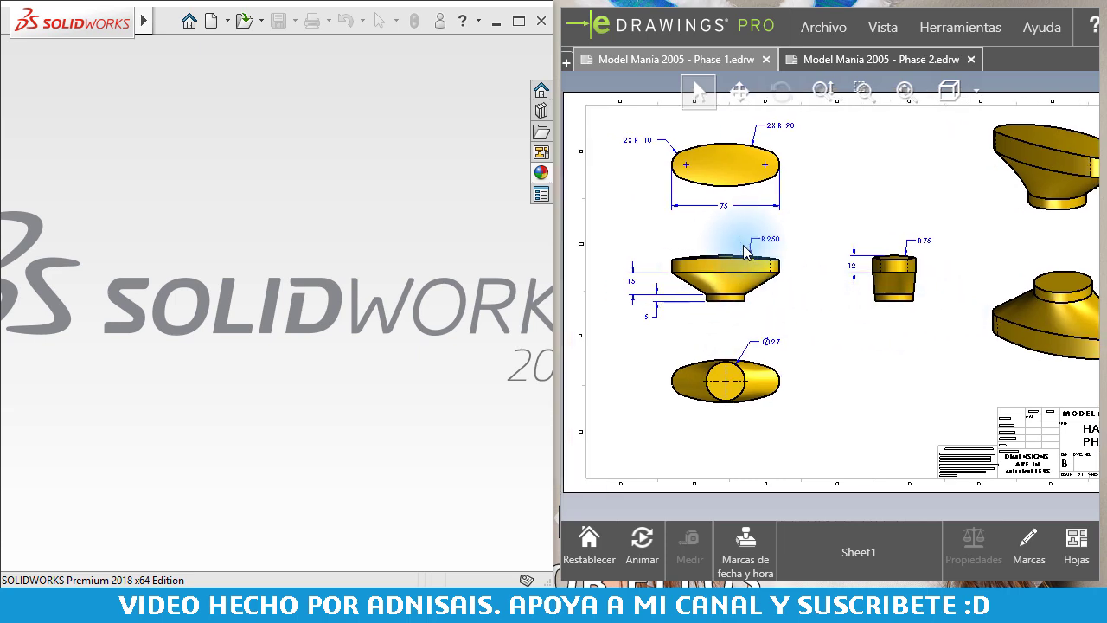
middle_drag(909, 283, 922, 279)
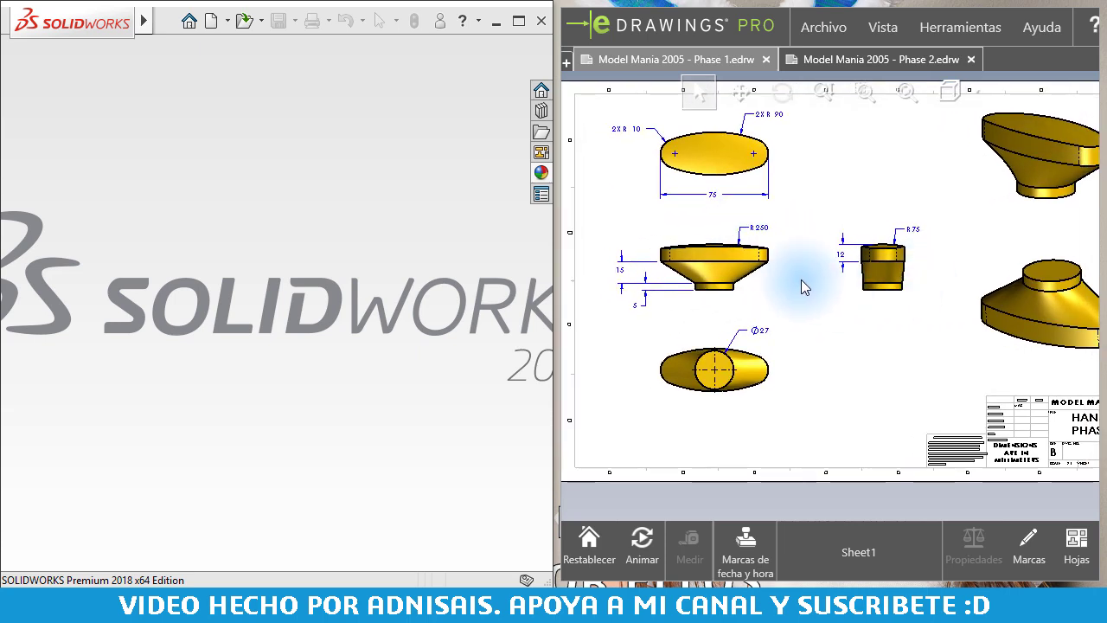
scroll(750, 282, down, 3)
scroll(744, 329, down, 2)
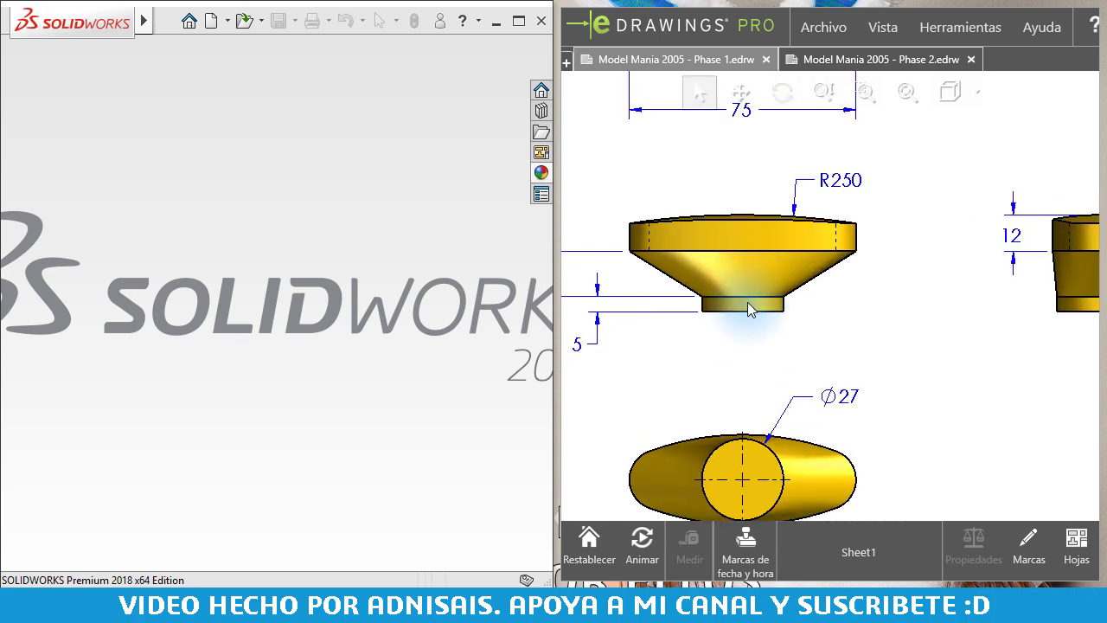
Pan around the drawing to inspect the conical, ellipse and R75 part views.
middle_drag(749, 306, 791, 333)
middle_drag(733, 271, 800, 428)
middle_drag(811, 387, 793, 280)
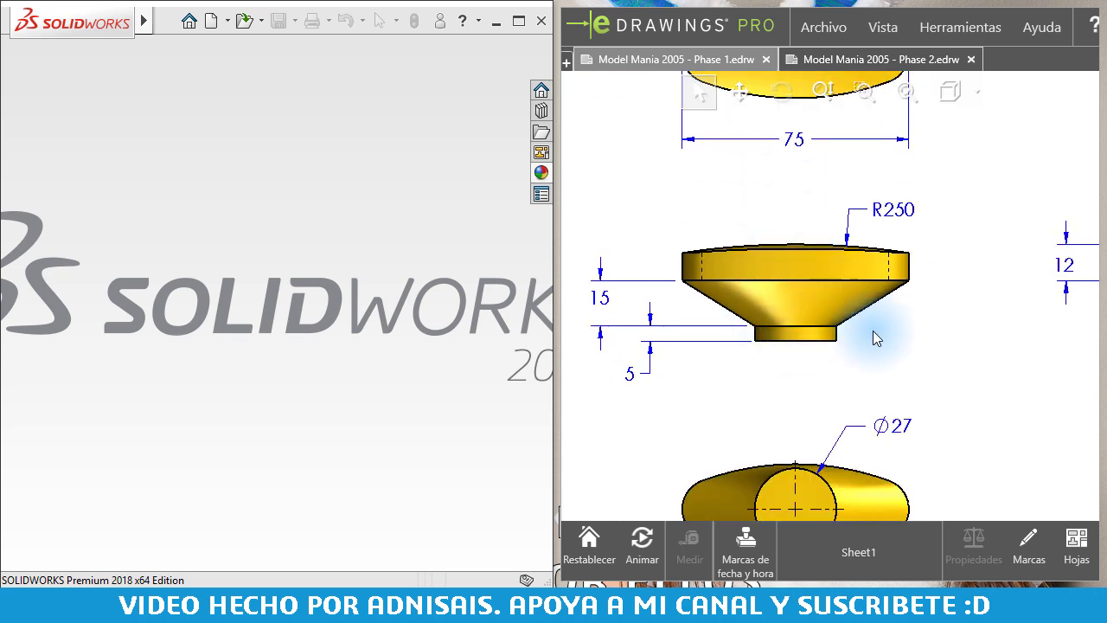
mouse_move(873, 330)
middle_down()
mouse_move(862, 217)
mouse_move(856, 262)
middle_up()
middle_drag(851, 141, 798, 260)
middle_drag(746, 227, 663, 245)
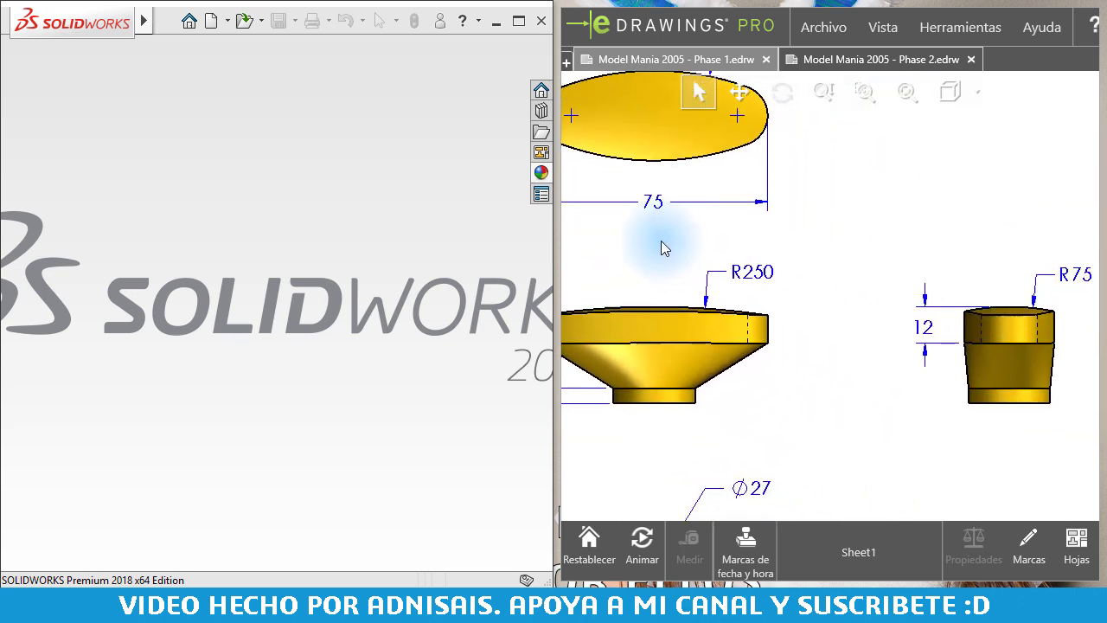
middle_drag(847, 287, 719, 240)
middle_drag(948, 278, 874, 247)
scroll(939, 227, down, 1)
scroll(939, 227, down, 2)
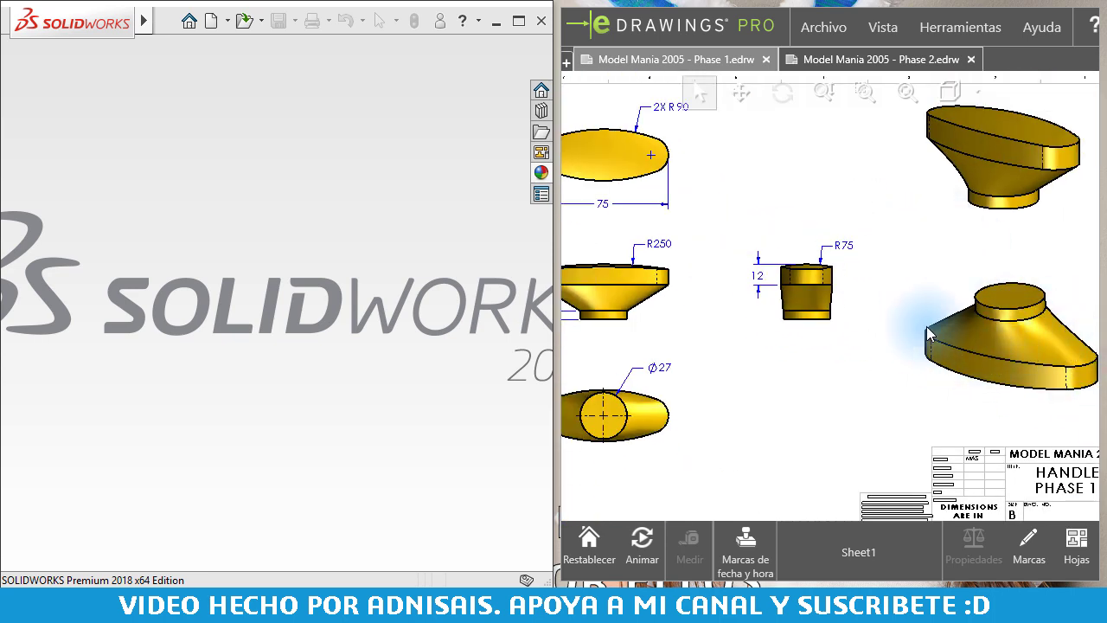
middle_drag(809, 234, 1023, 257)
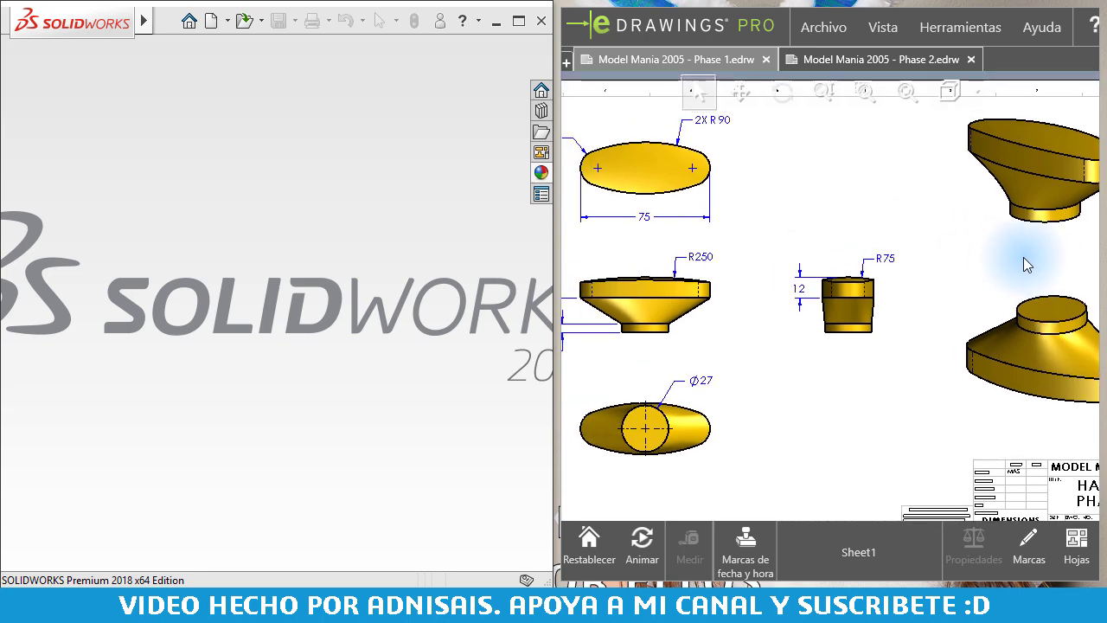
scroll(899, 249, up, 1)
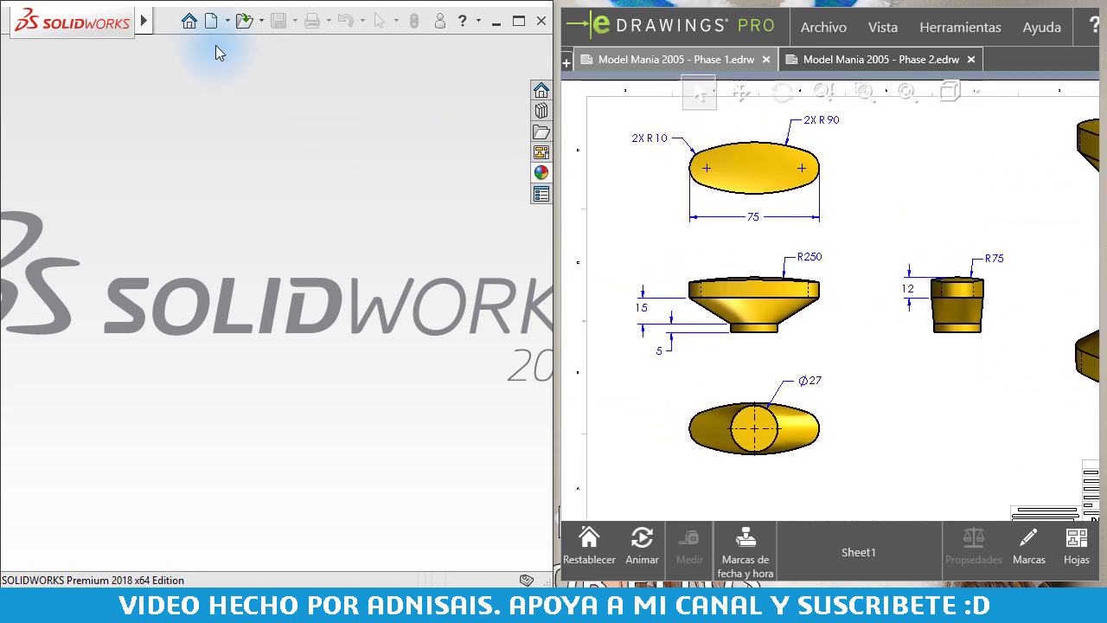
Create a new part document and open a sketch on the Planta plane.
click(210, 21)
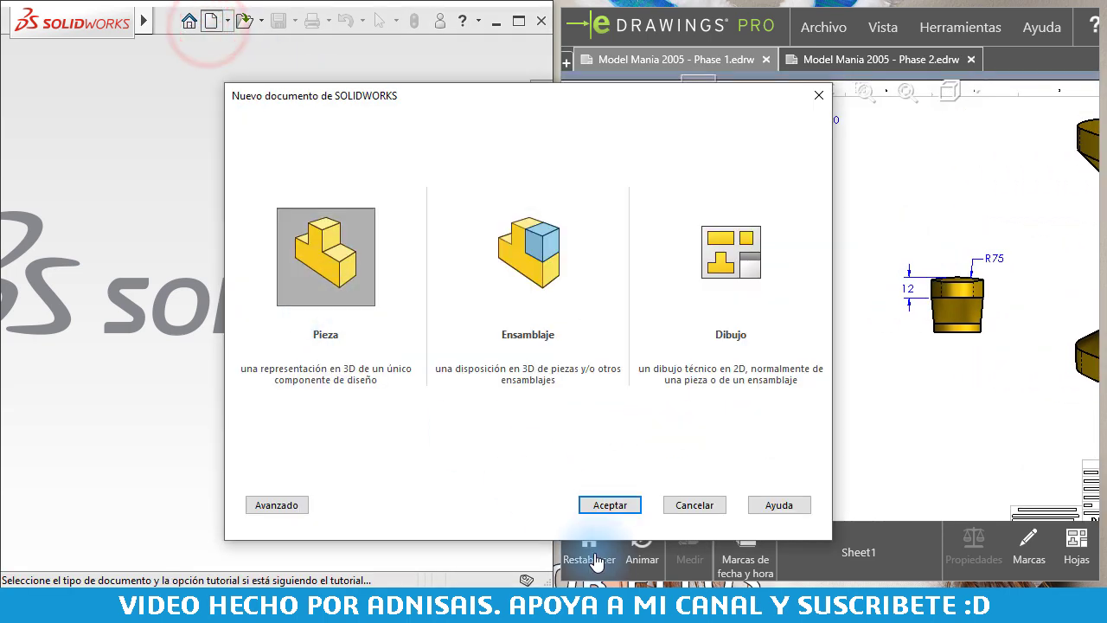
click(611, 505)
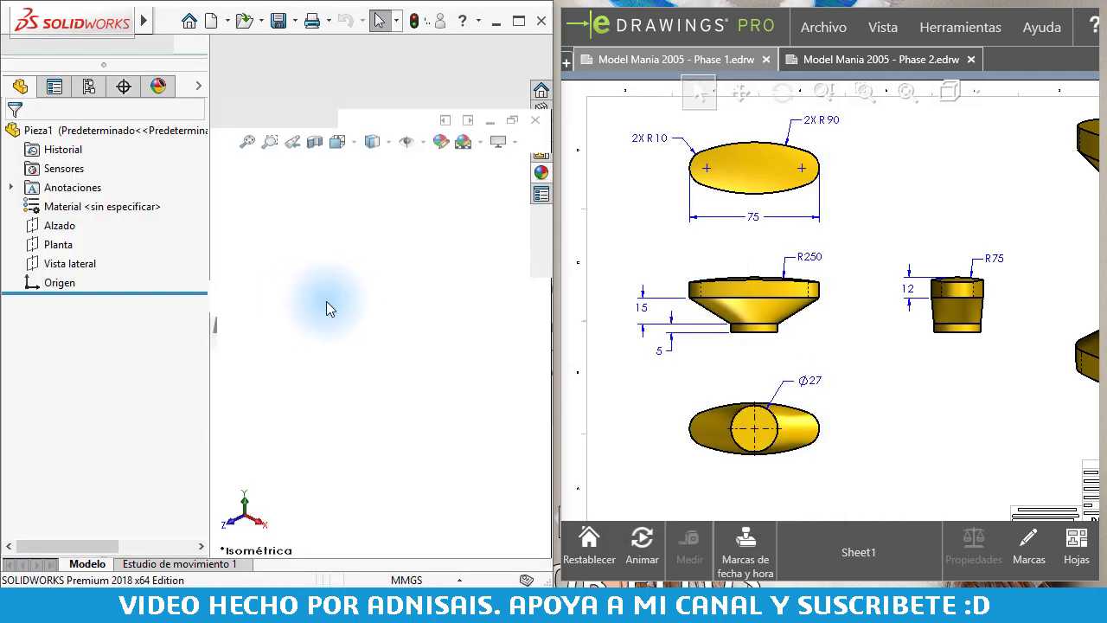
click(51, 318)
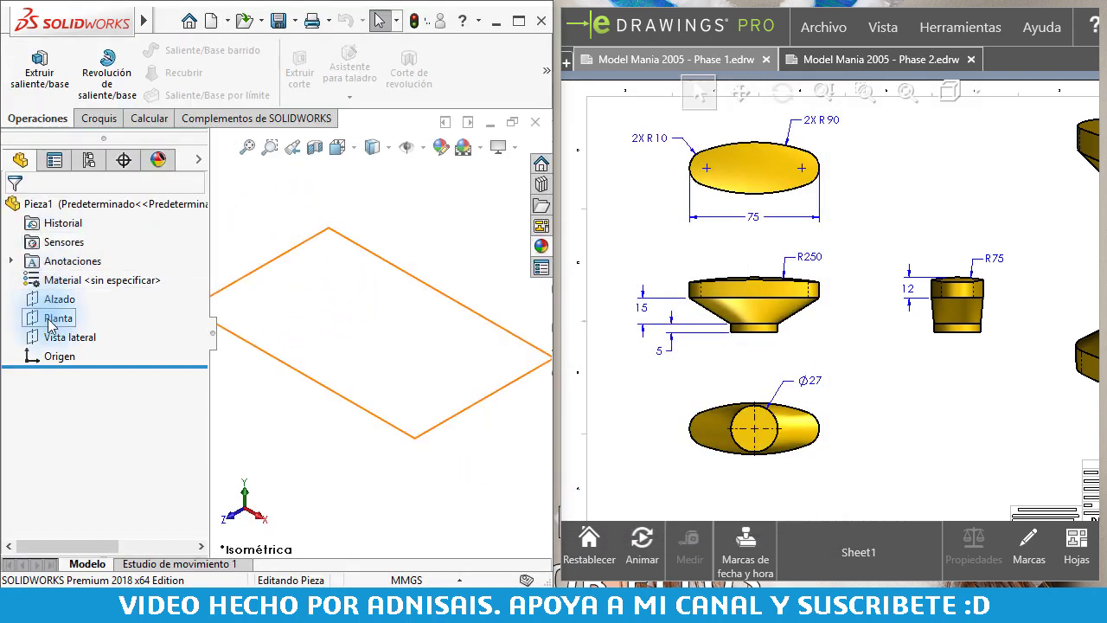
click(63, 297)
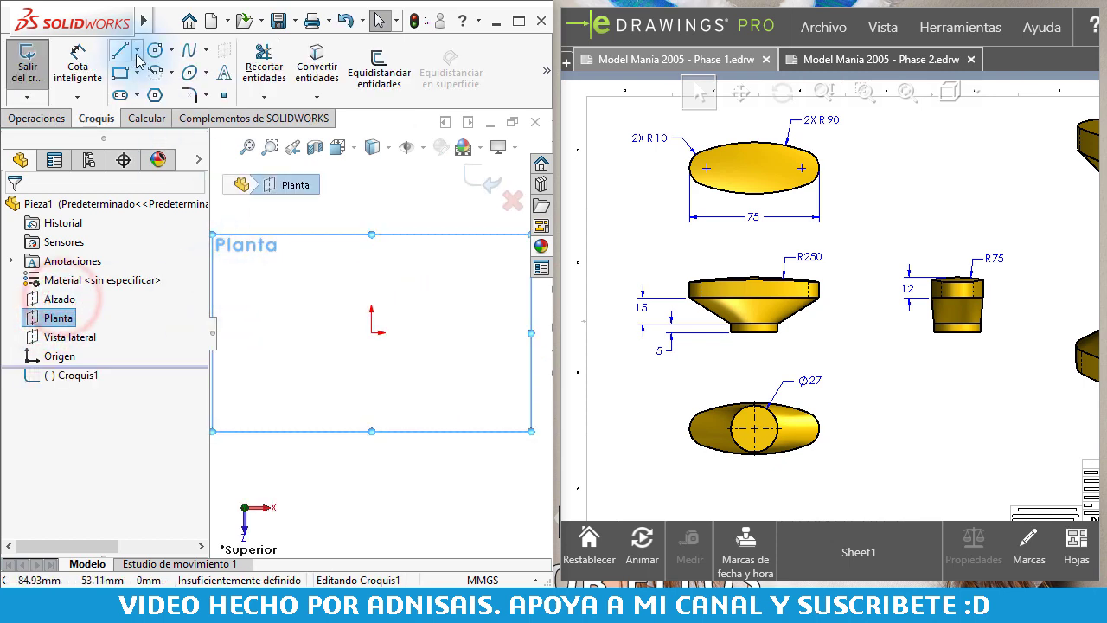
Draw a circle centred on the origin and dimension its diameter to 27.
click(152, 52)
click(372, 332)
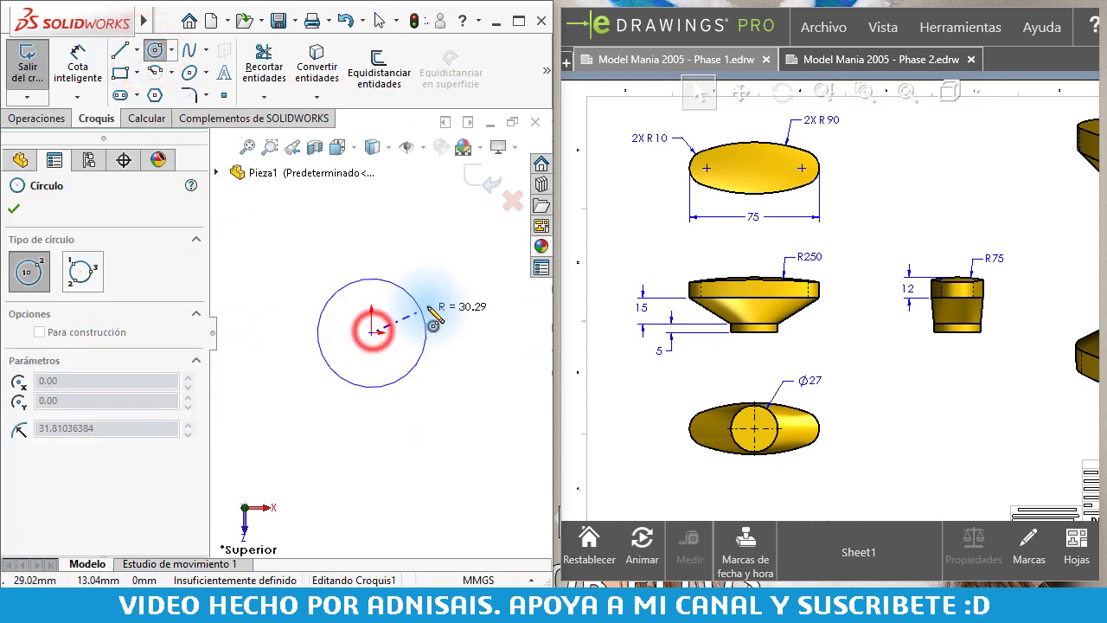
click(430, 305)
right_drag(448, 433, 442, 294)
click(416, 286)
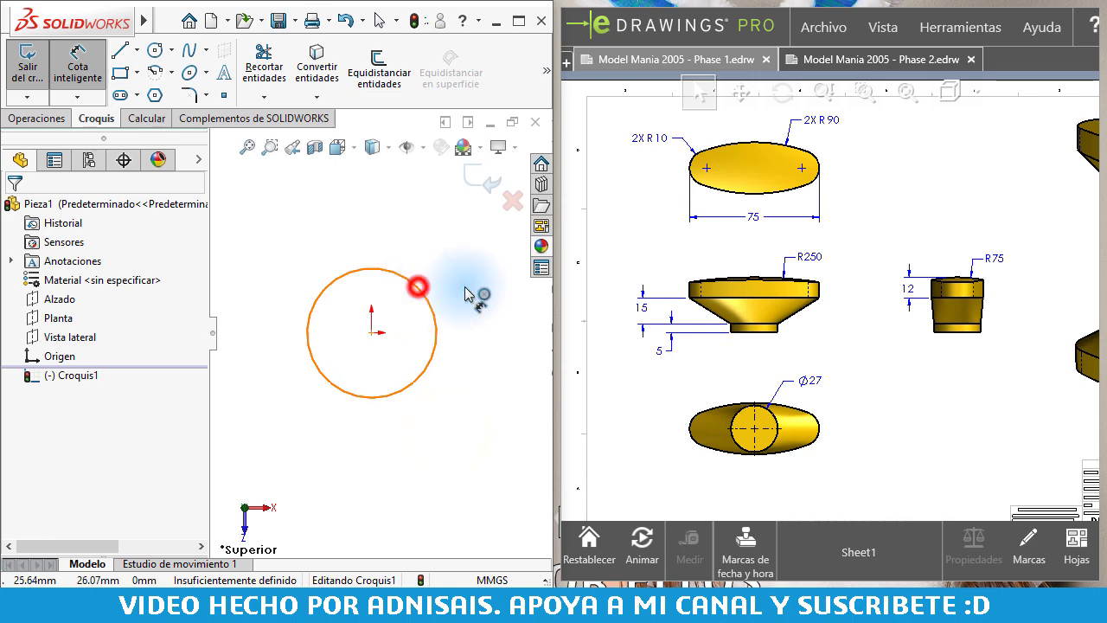
click(476, 292)
text(27)
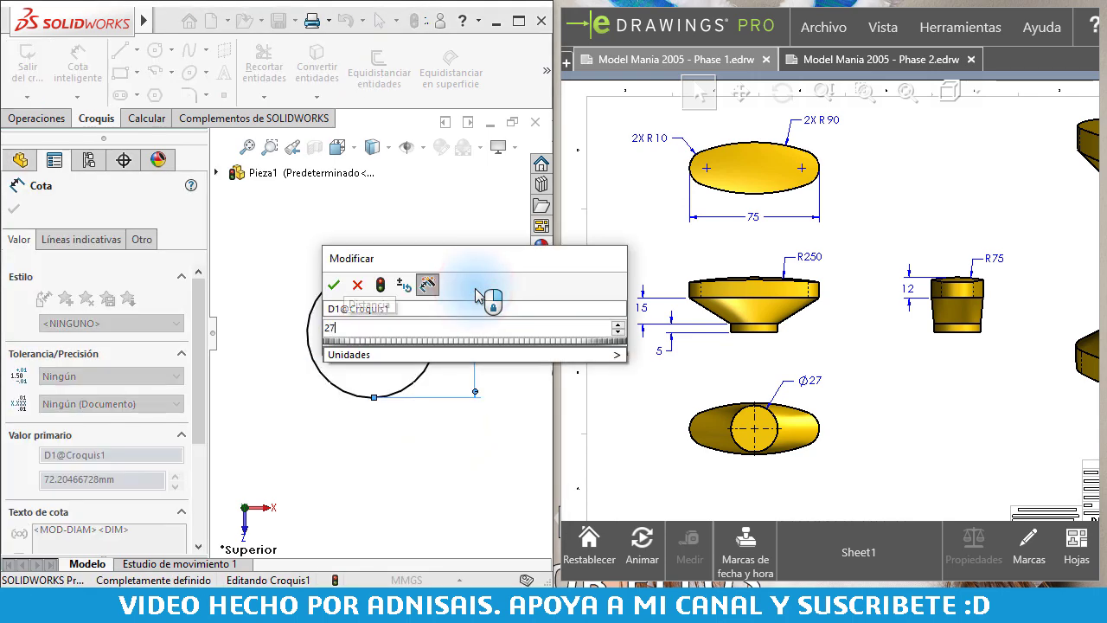
key(Return)
Extrude the Ø27 circle into the first solid disc, entering a depth of 5.
click(37, 118)
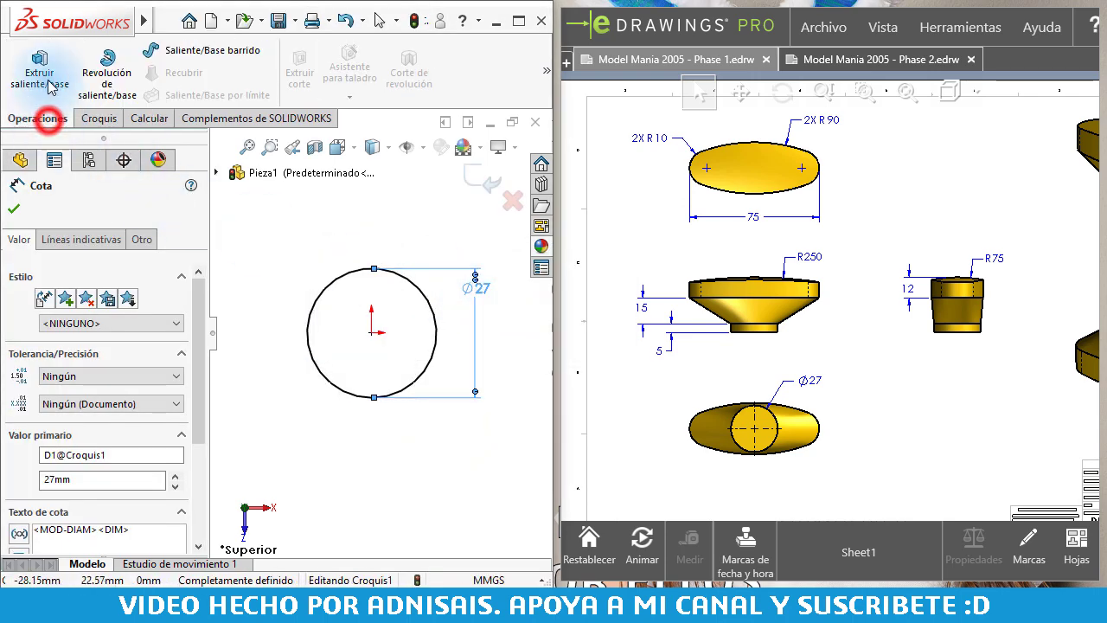
click(39, 70)
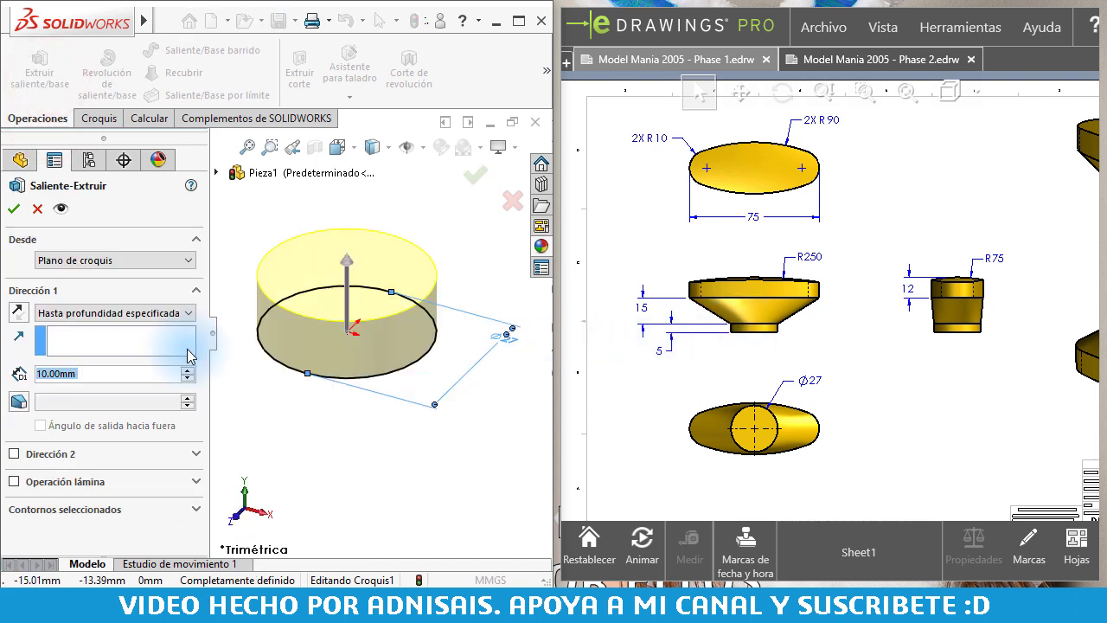
text(5)
key(Return)
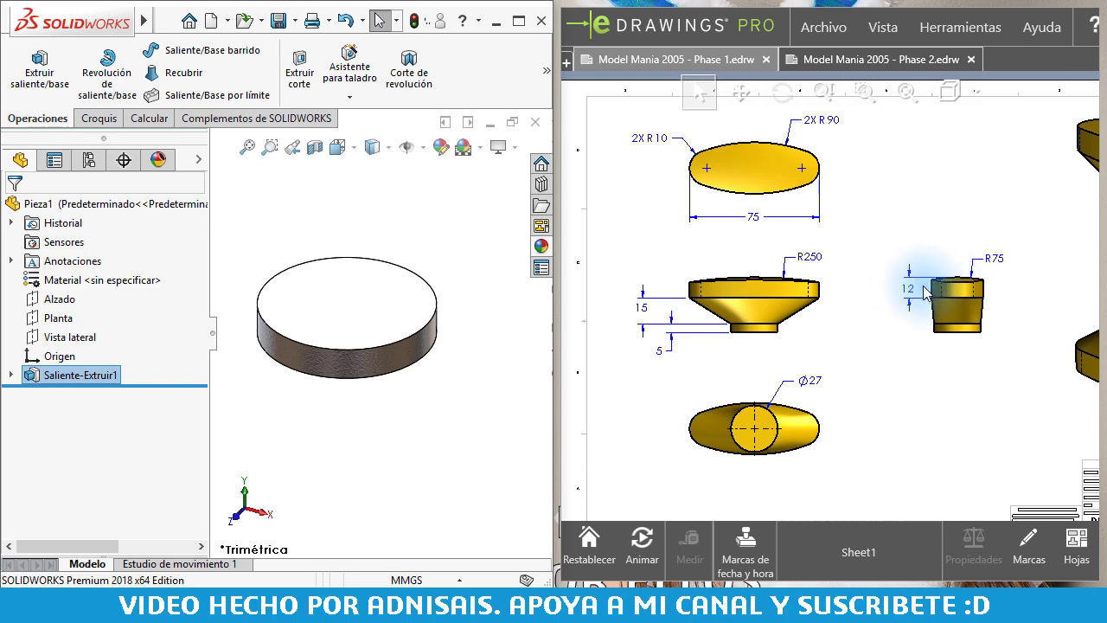
scroll(755, 287, up, 3)
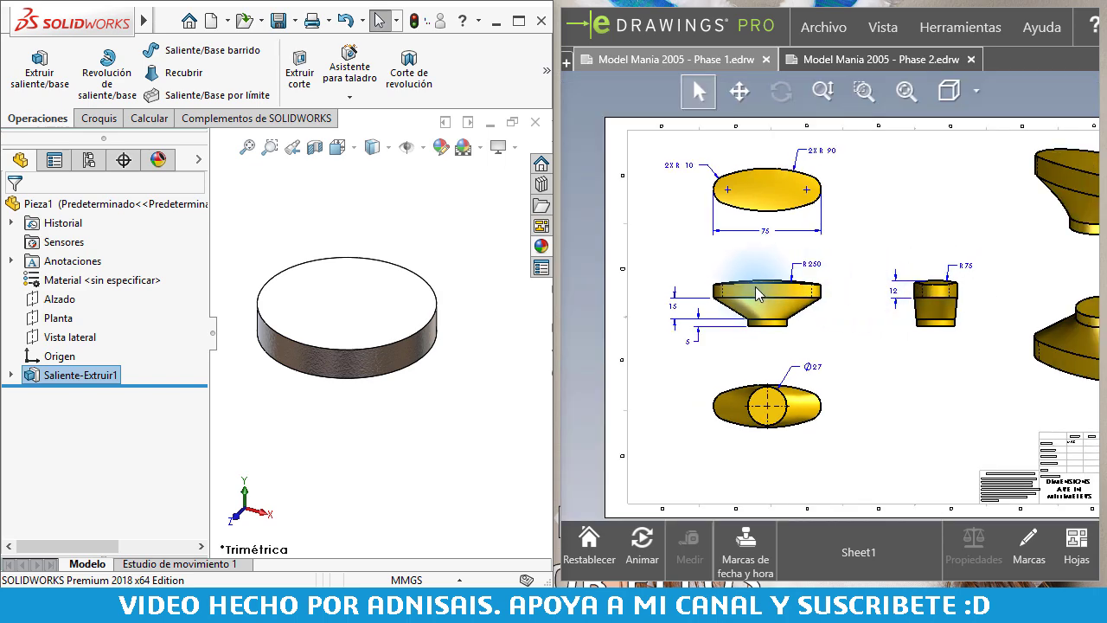
scroll(776, 291, up, 3)
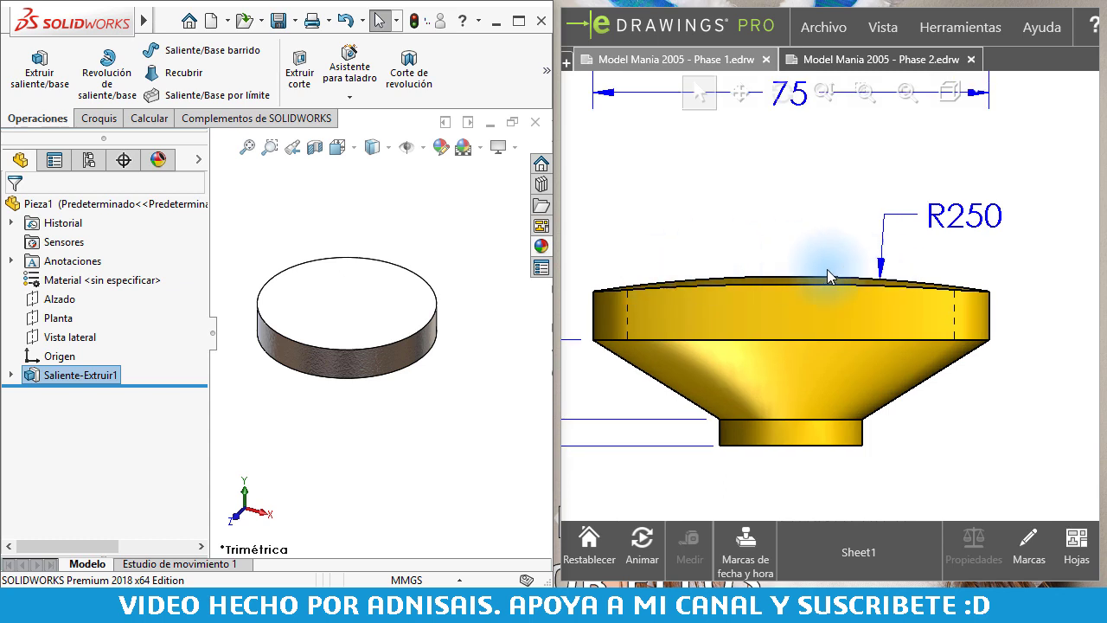
scroll(850, 293, down, 2)
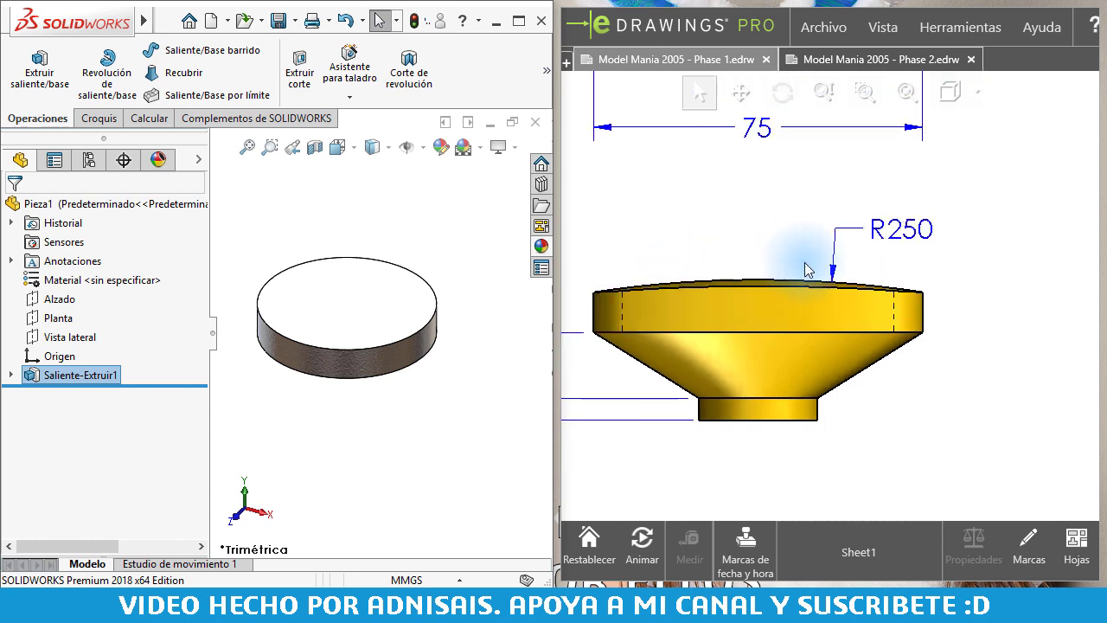
mouse_move(902, 291)
middle_down()
mouse_move(836, 311)
mouse_move(717, 312)
middle_up()
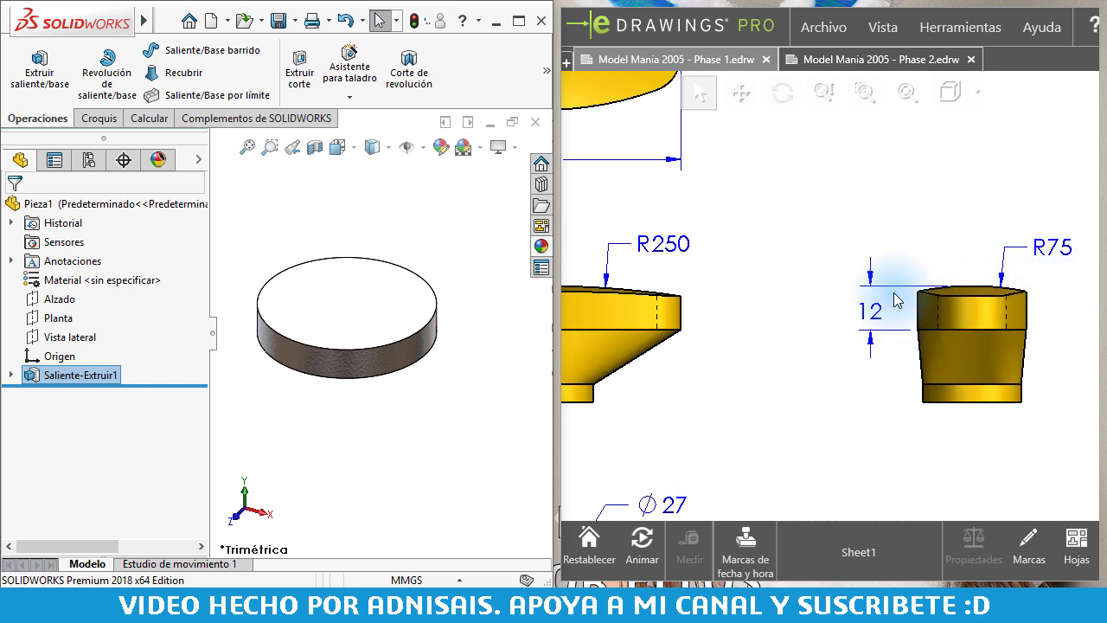
middle_drag(922, 303, 964, 314)
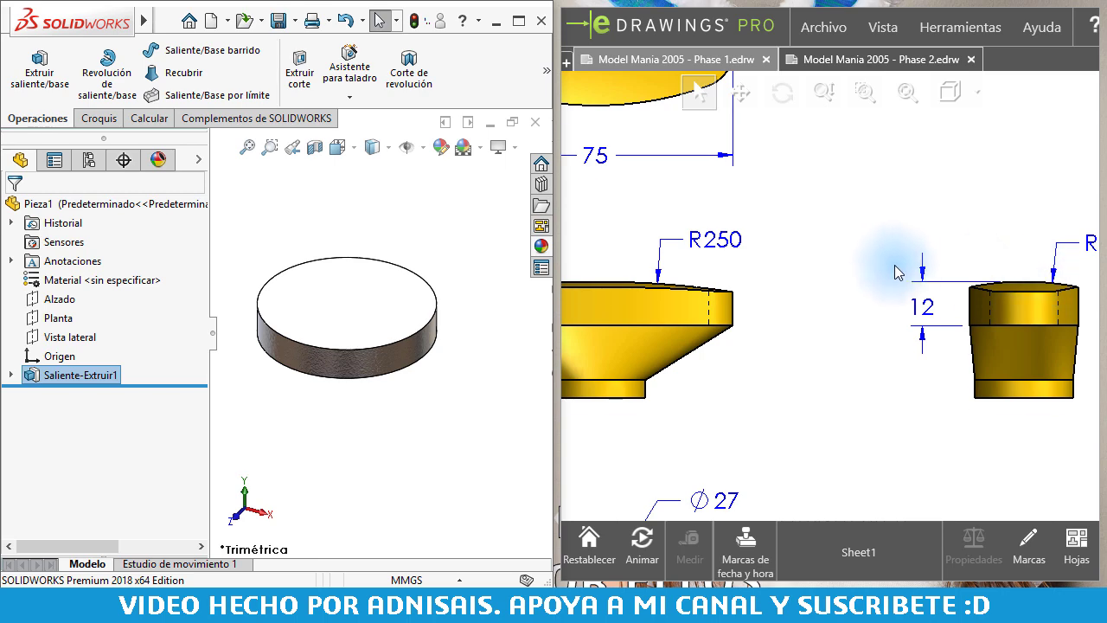
scroll(796, 281, up, 2)
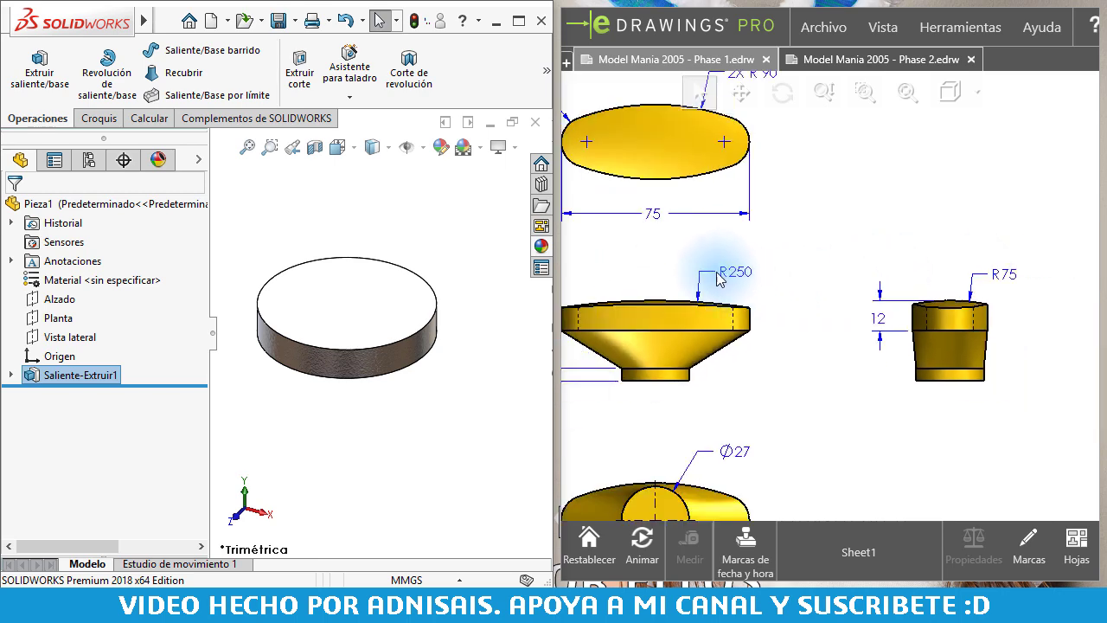
key(f)
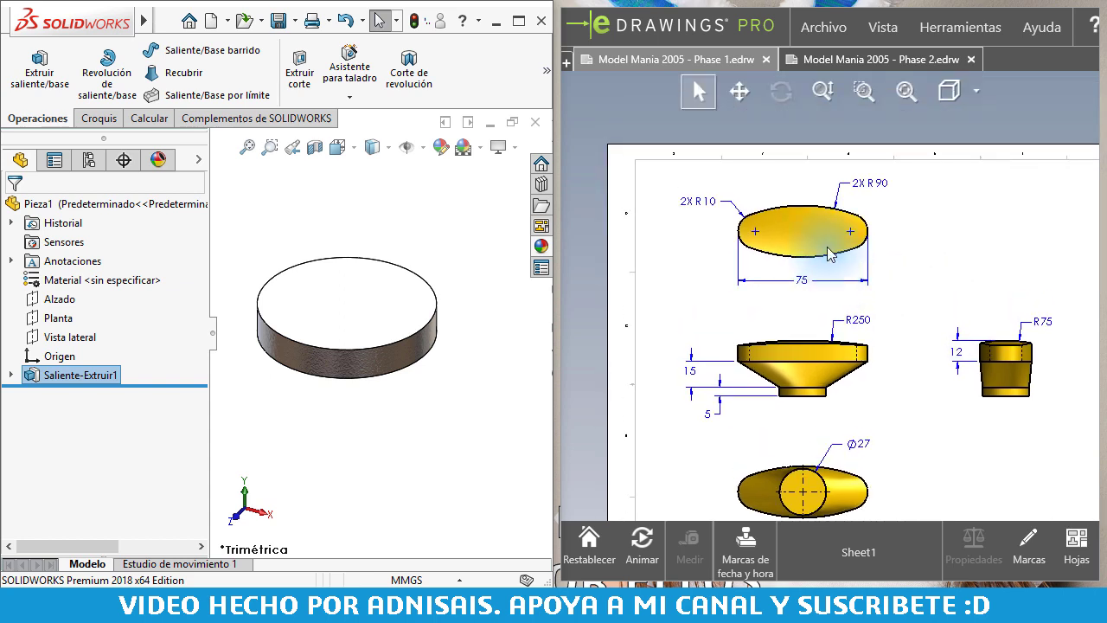
Start a sketch on the disc's top face with horizontal and vertical centrelines.
click(331, 311)
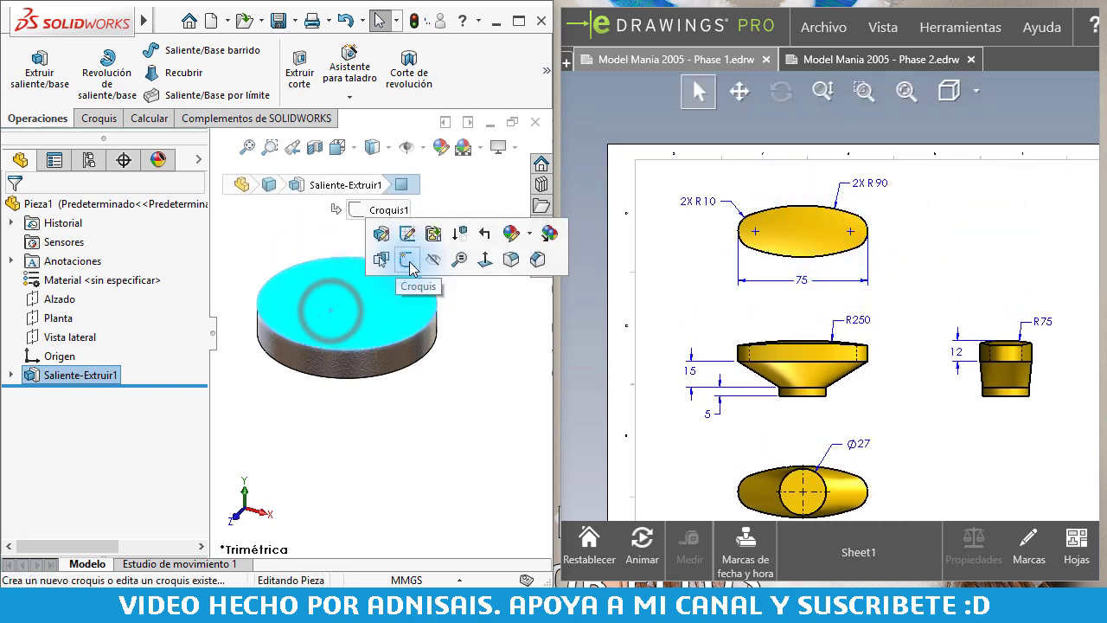
click(411, 261)
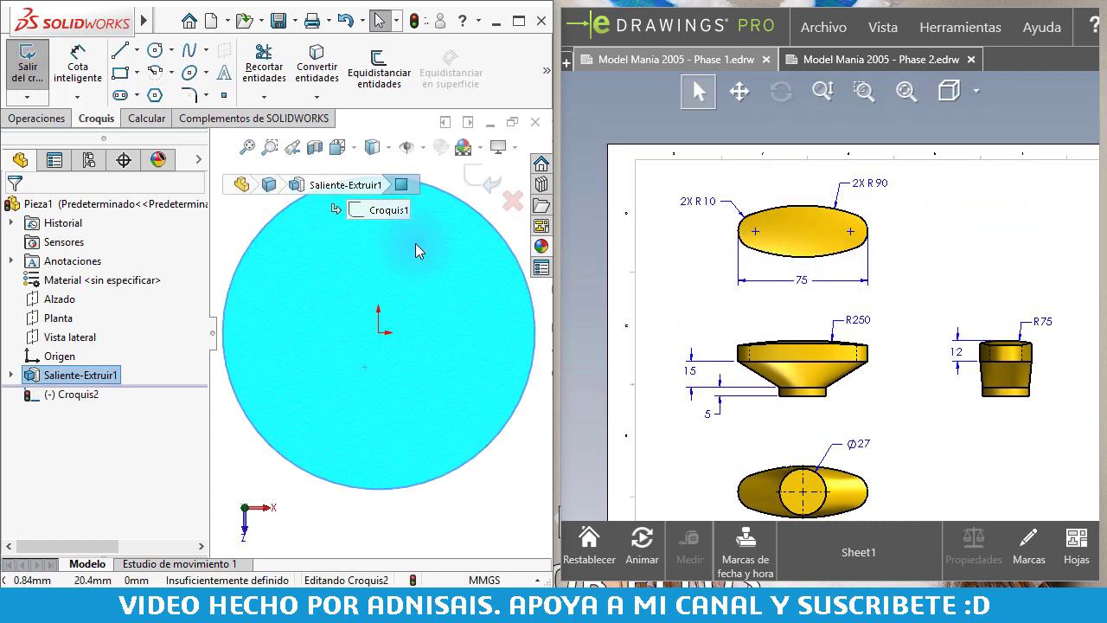
click(280, 260)
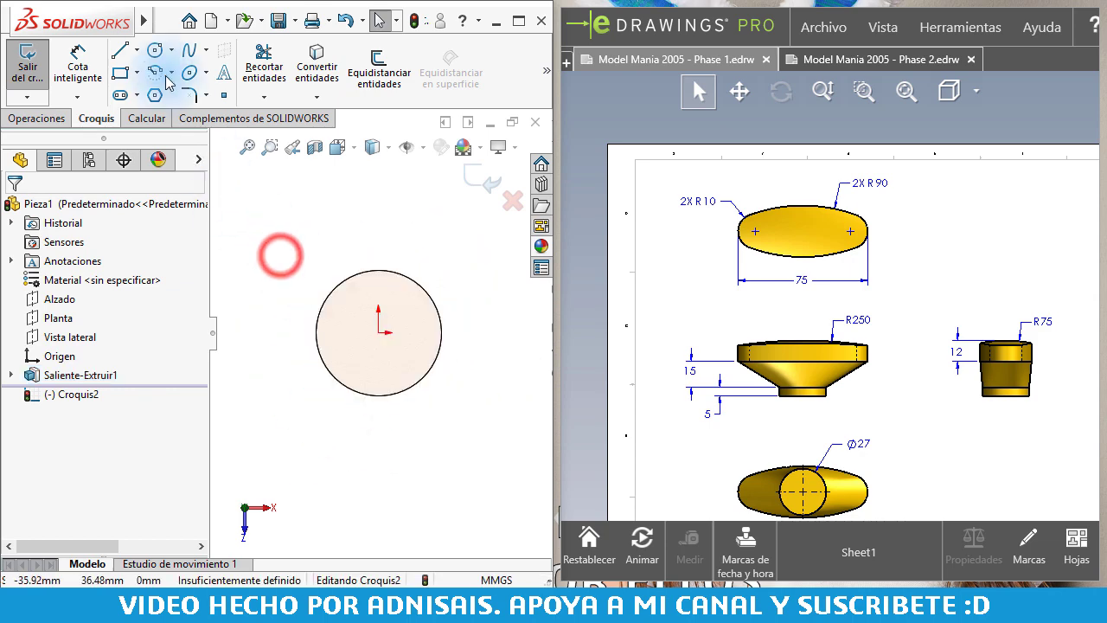
click(136, 50)
click(143, 93)
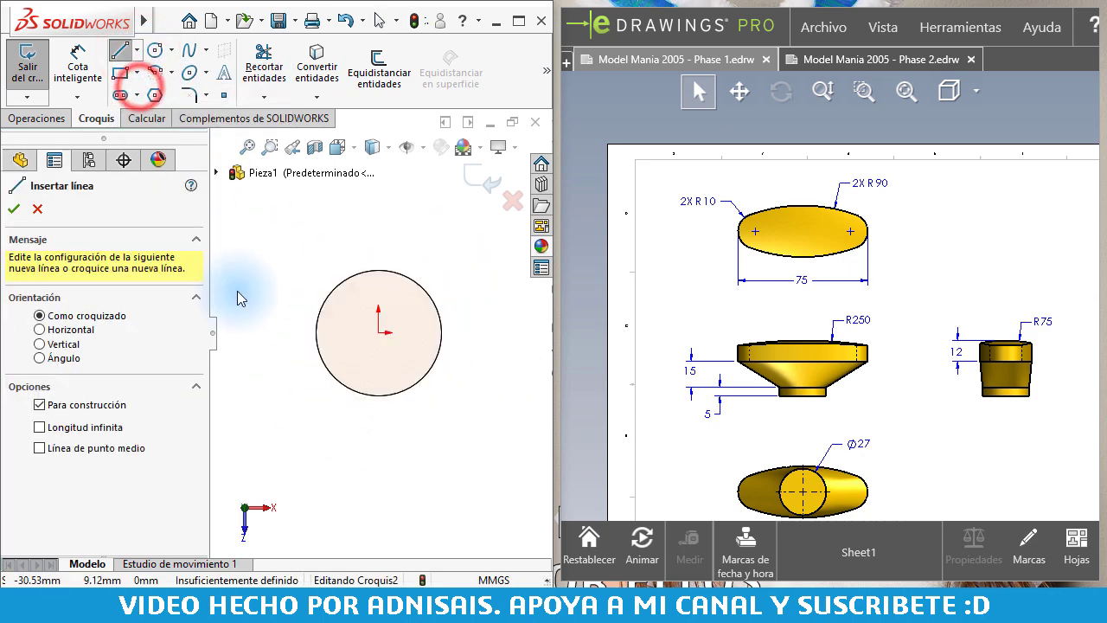
click(274, 333)
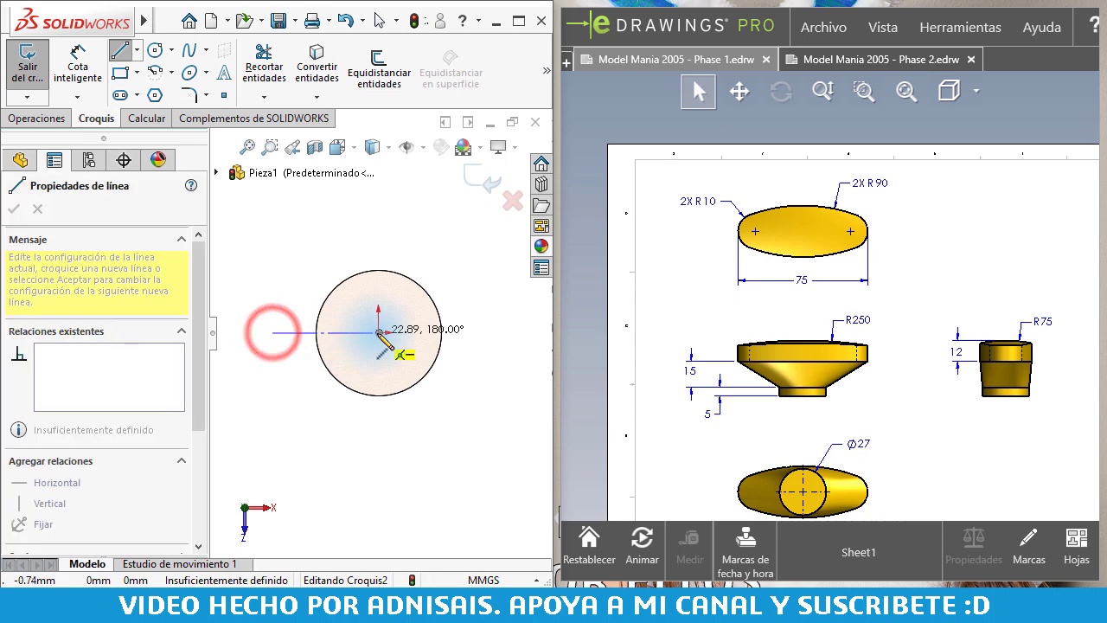
click(379, 332)
double_click(378, 227)
key(Escape)
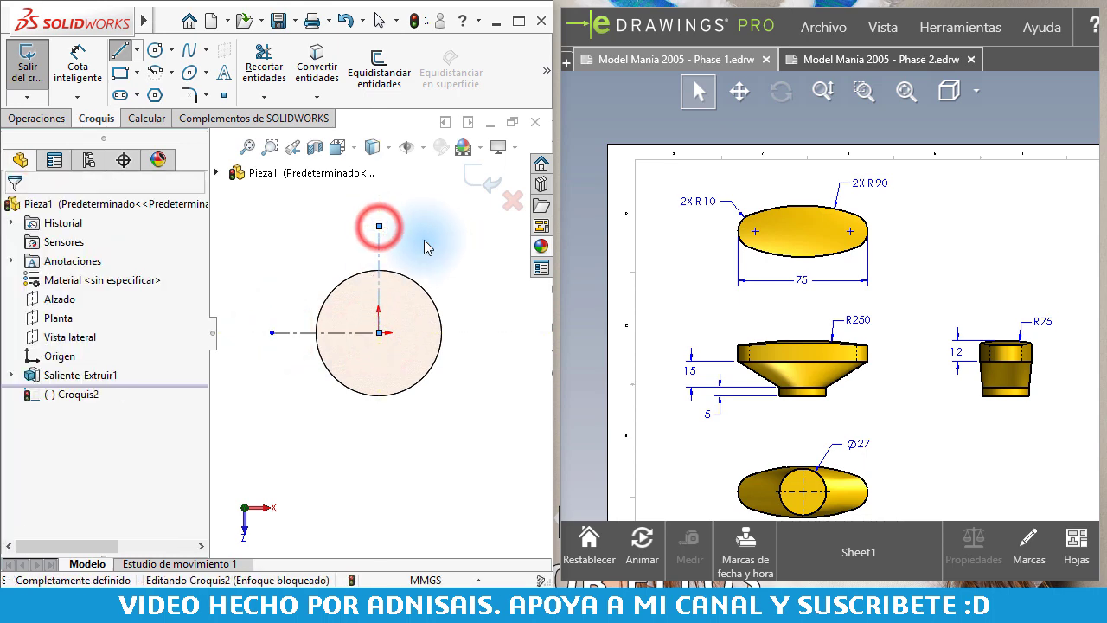
Draw two tangent arcs from the vertical centreline's top down to the horizontal centreline.
click(378, 226)
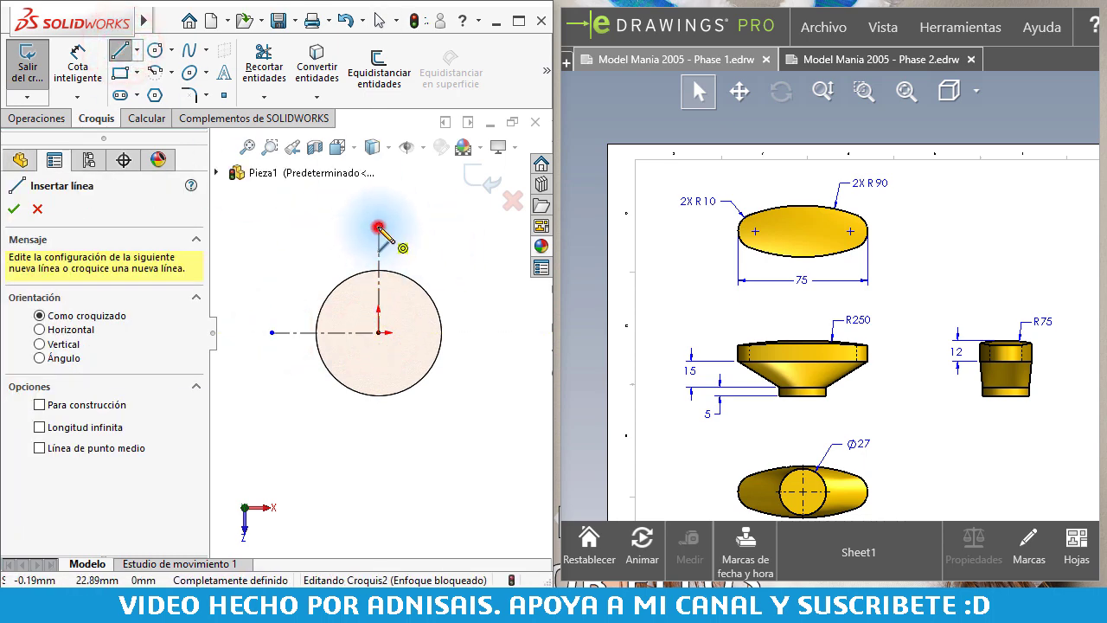
click(251, 280)
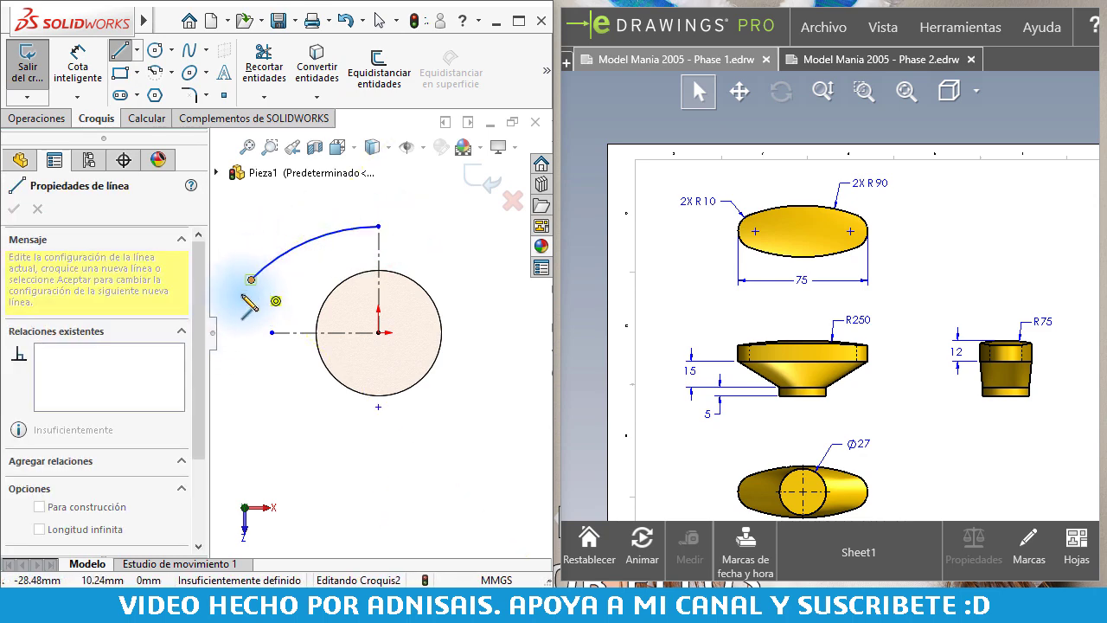
click(229, 332)
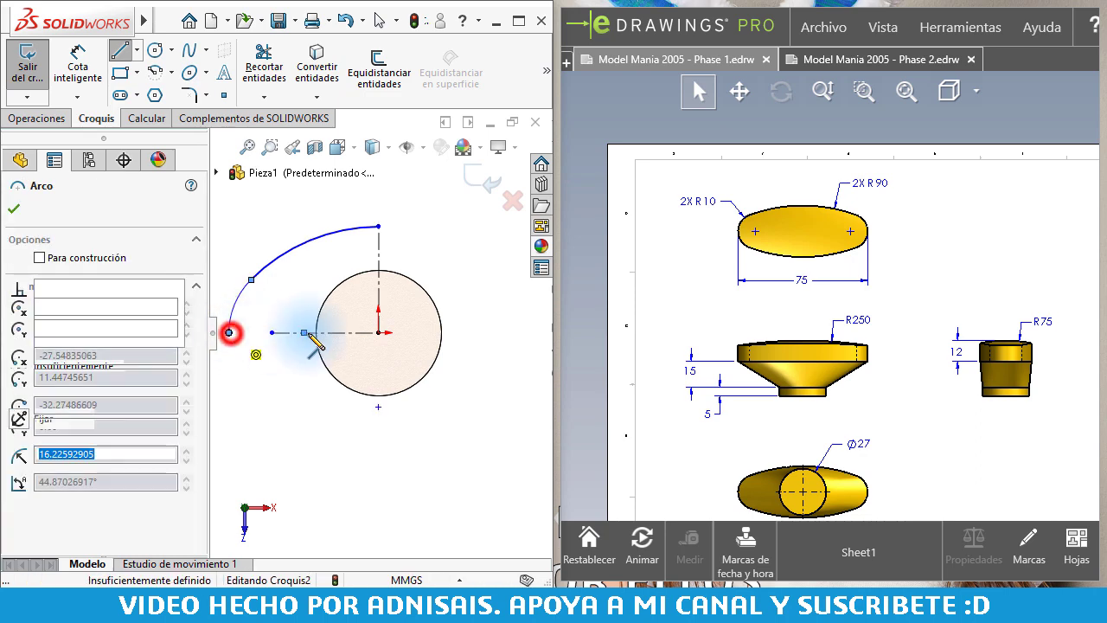
key(Escape)
Make the arch's lower endpoint coincident with the horizontal centreline.
click(305, 334)
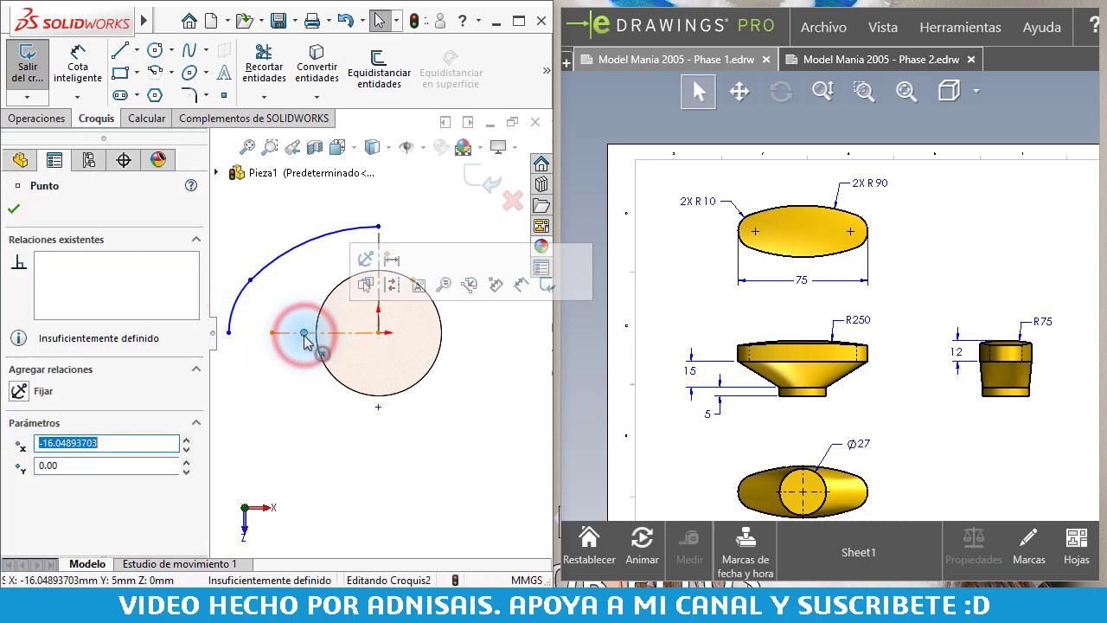
ctrl+click(326, 334)
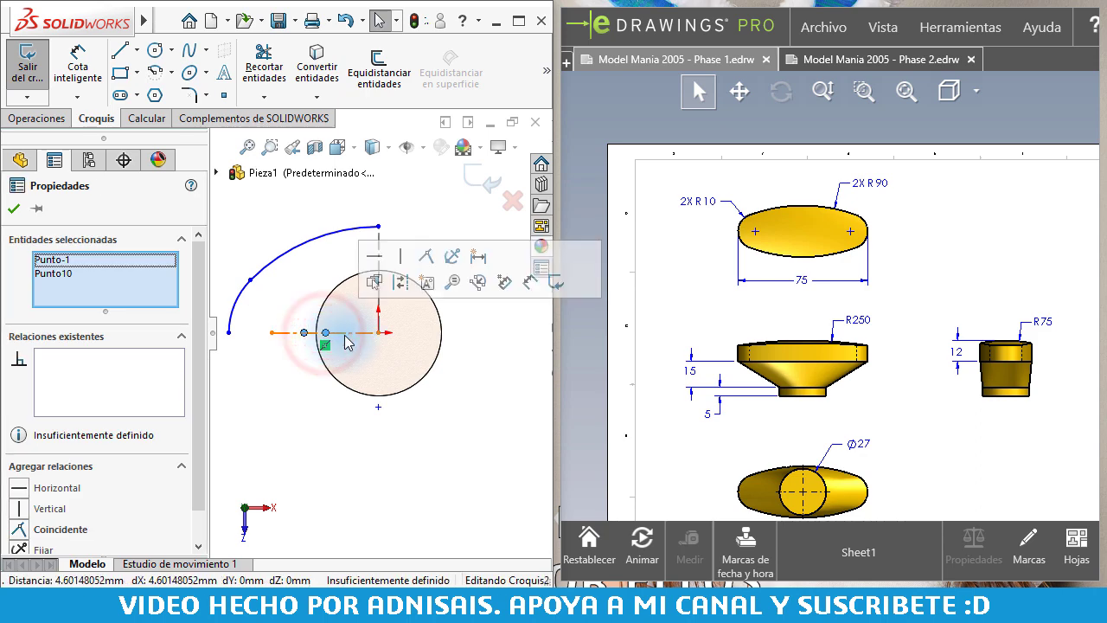
click(322, 332)
ctrl+click(326, 332)
click(347, 332)
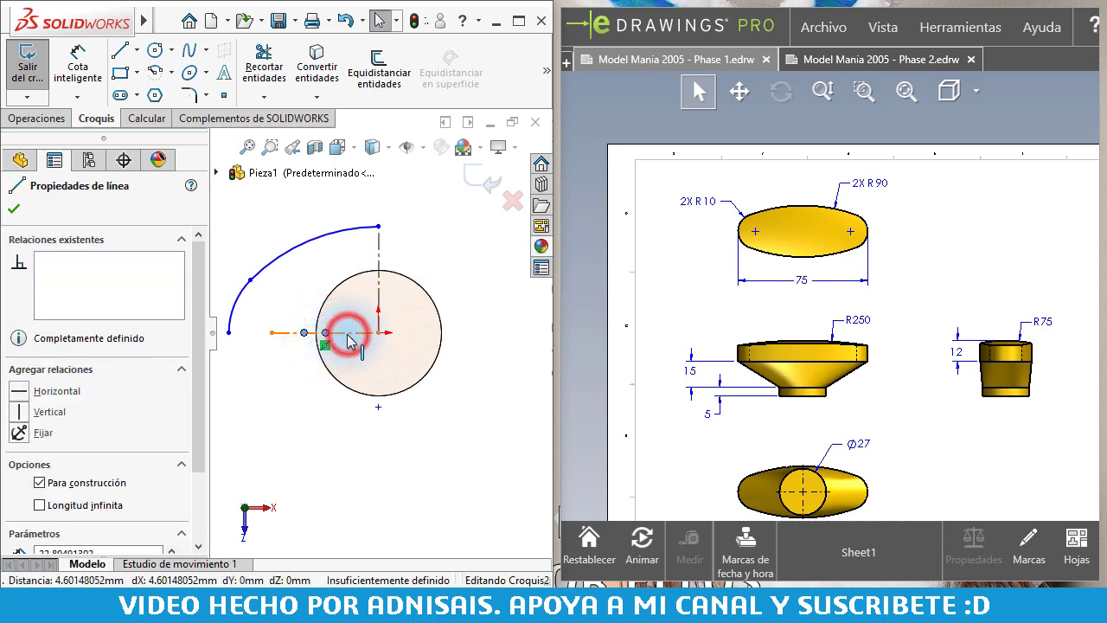
ctrl+click(379, 333)
click(310, 381)
scroll(304, 346, down, 1)
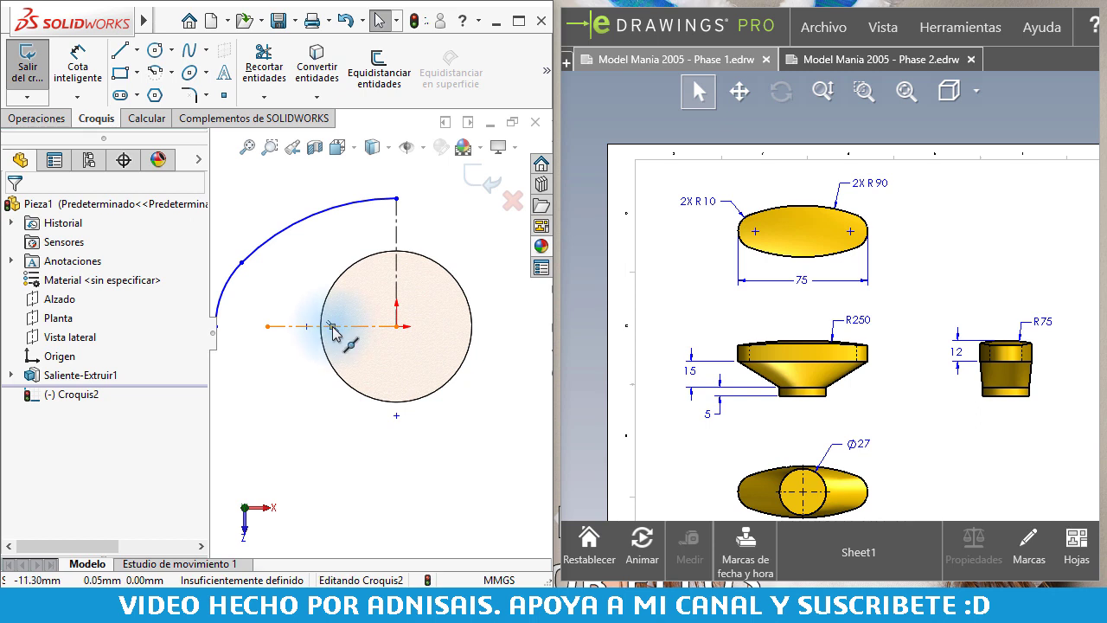
click(306, 326)
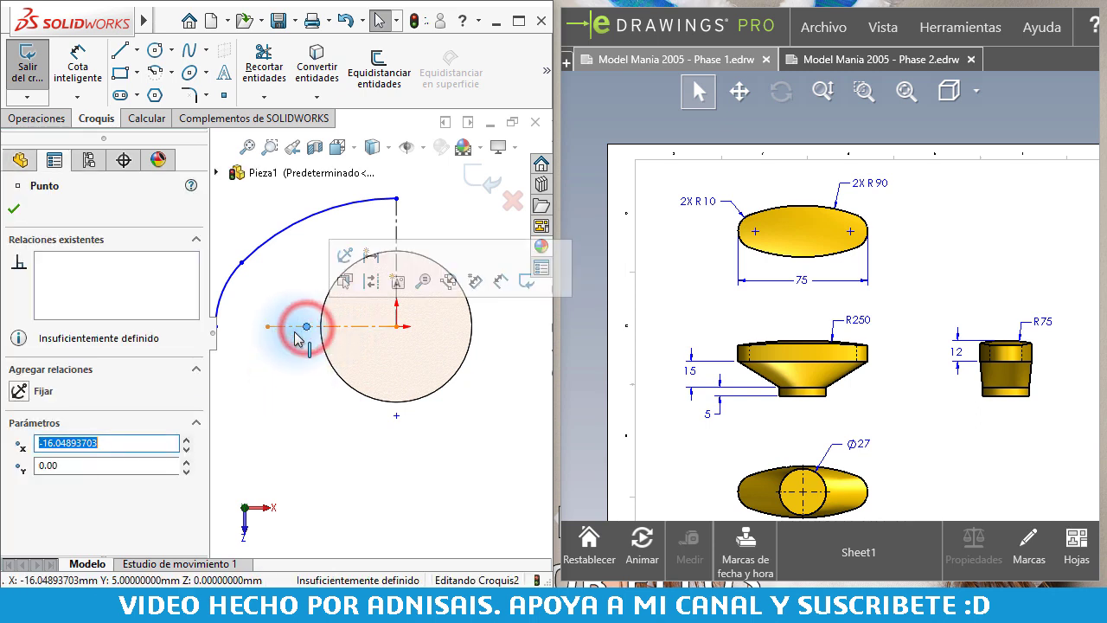
ctrl+click(294, 327)
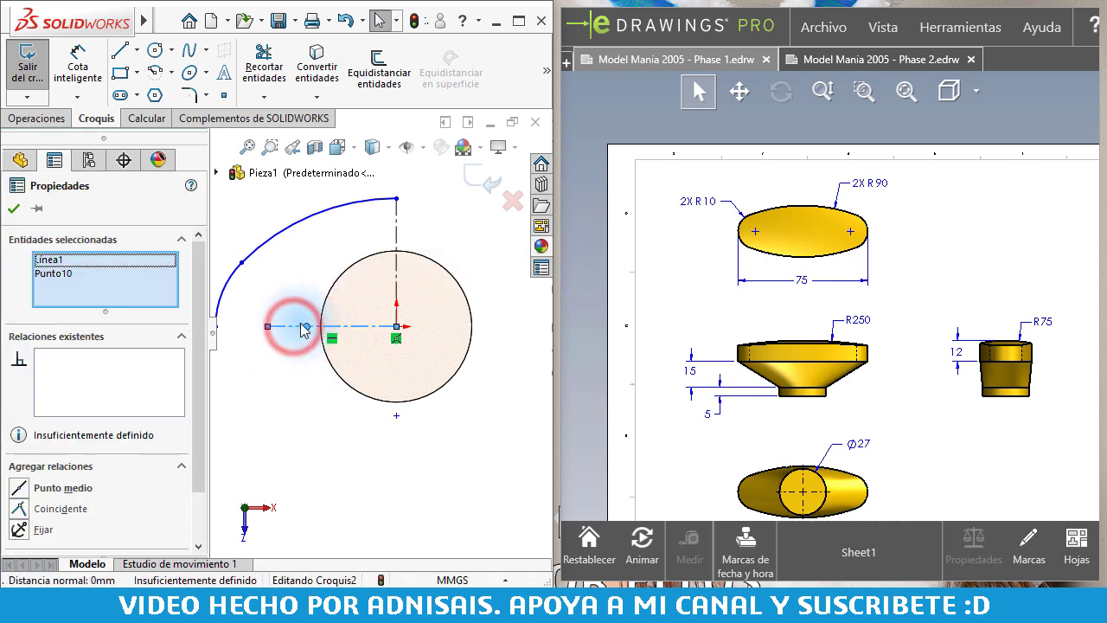
click(370, 247)
click(273, 394)
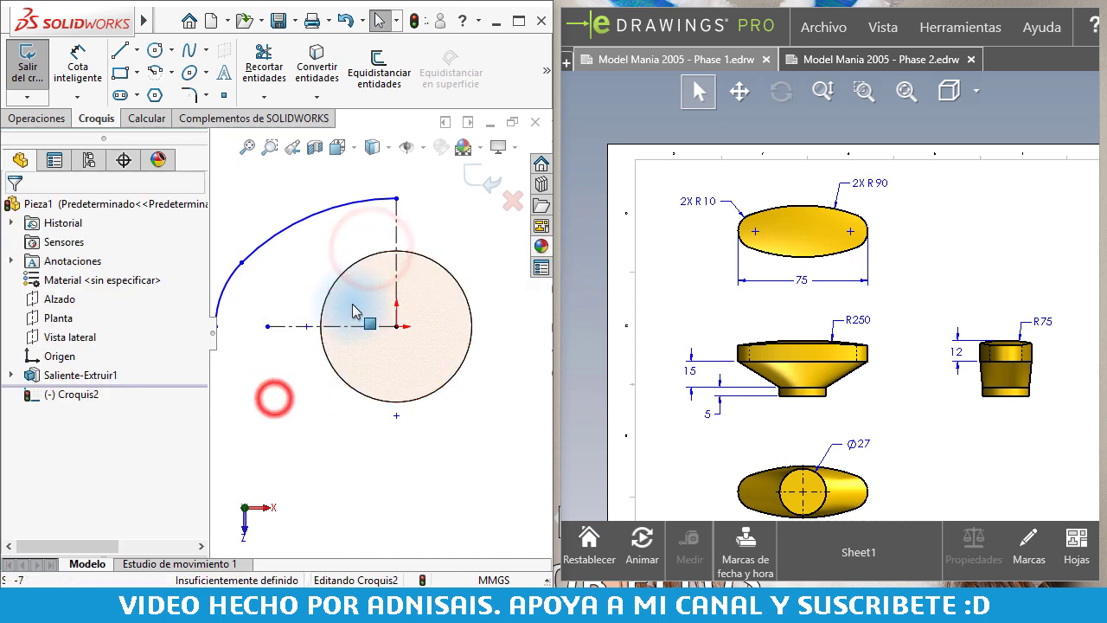
scroll(334, 290, up, 1)
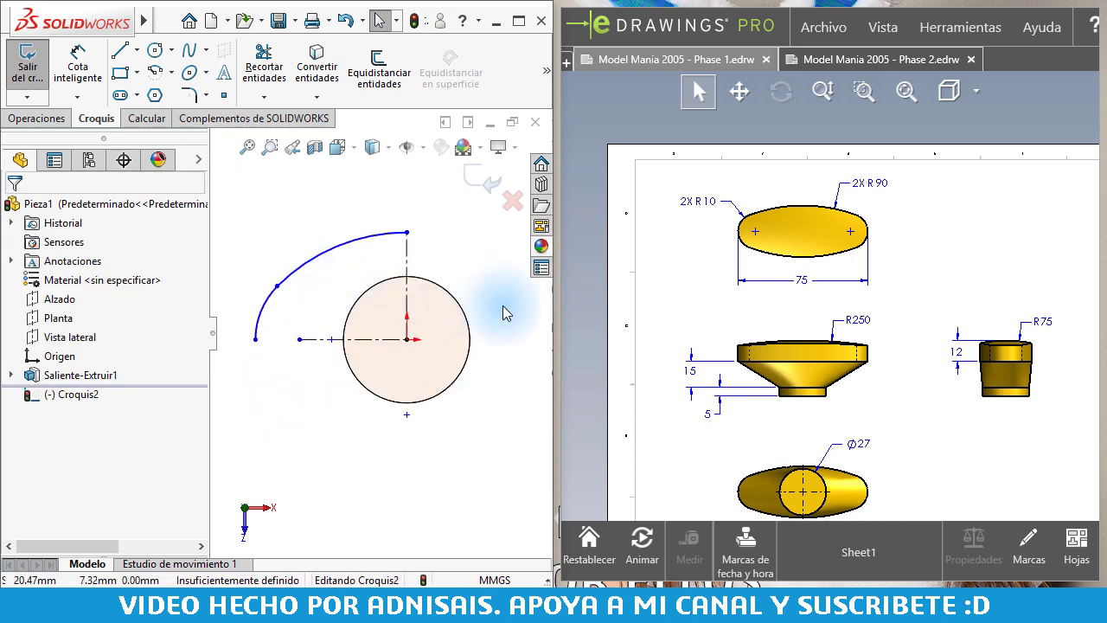
Mirror the arch across the vertical centreline and reselect the arcs for another mirror.
drag(503, 305, 236, 225)
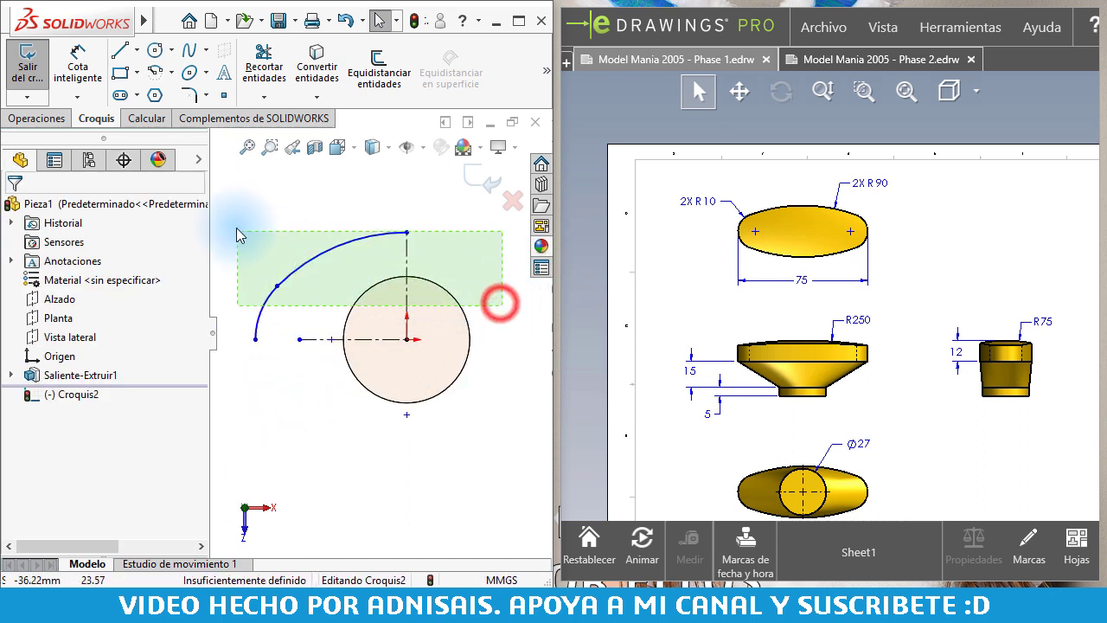
click(547, 69)
click(446, 119)
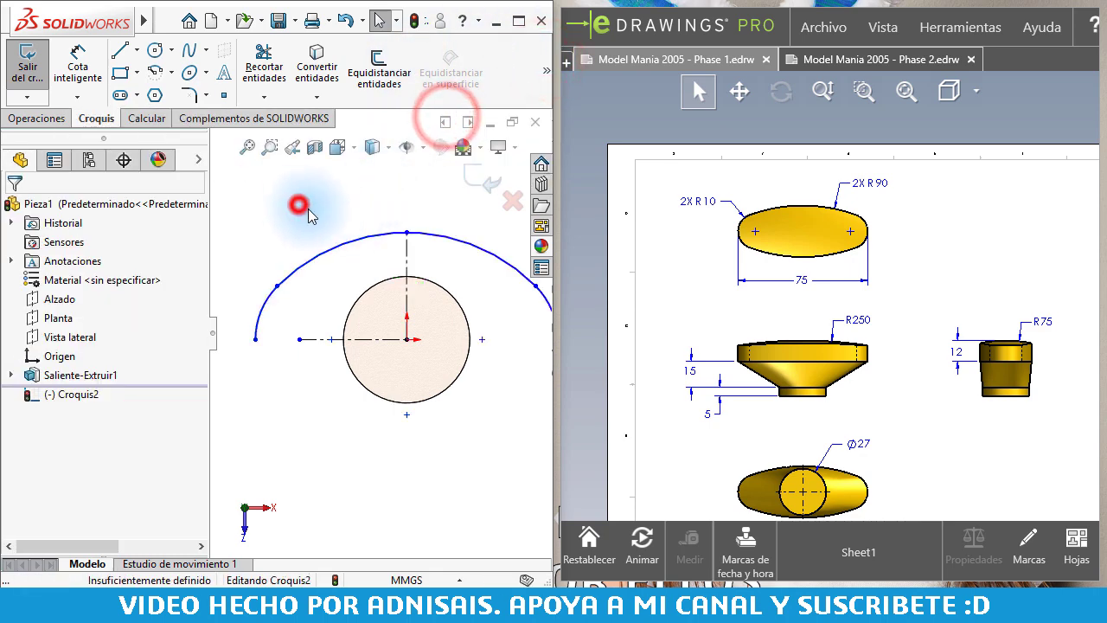
scroll(294, 212, up, 2)
drag(264, 219, 478, 361)
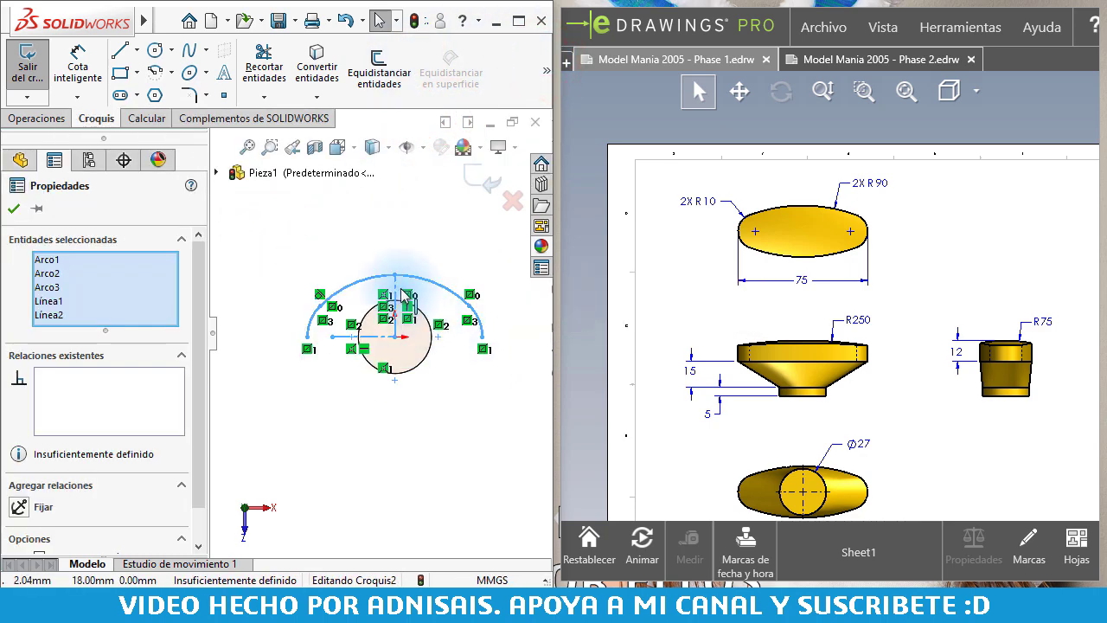
scroll(391, 290, down, 2)
ctrl+click(390, 287)
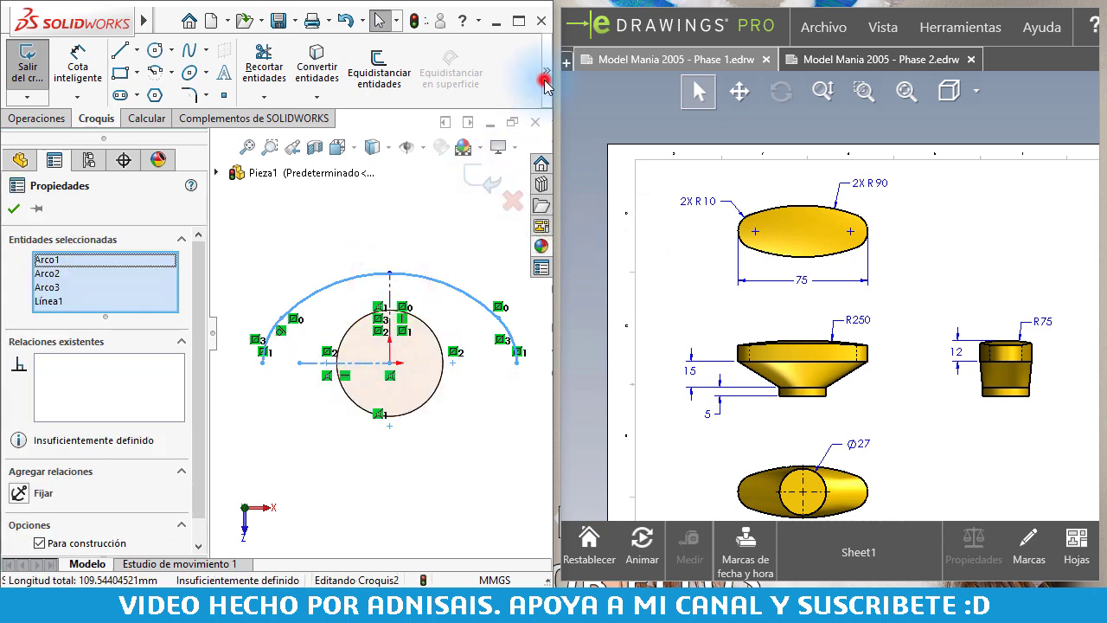
click(545, 82)
Mirror the arch about the horizontal centreline to close the oval outline.
click(446, 122)
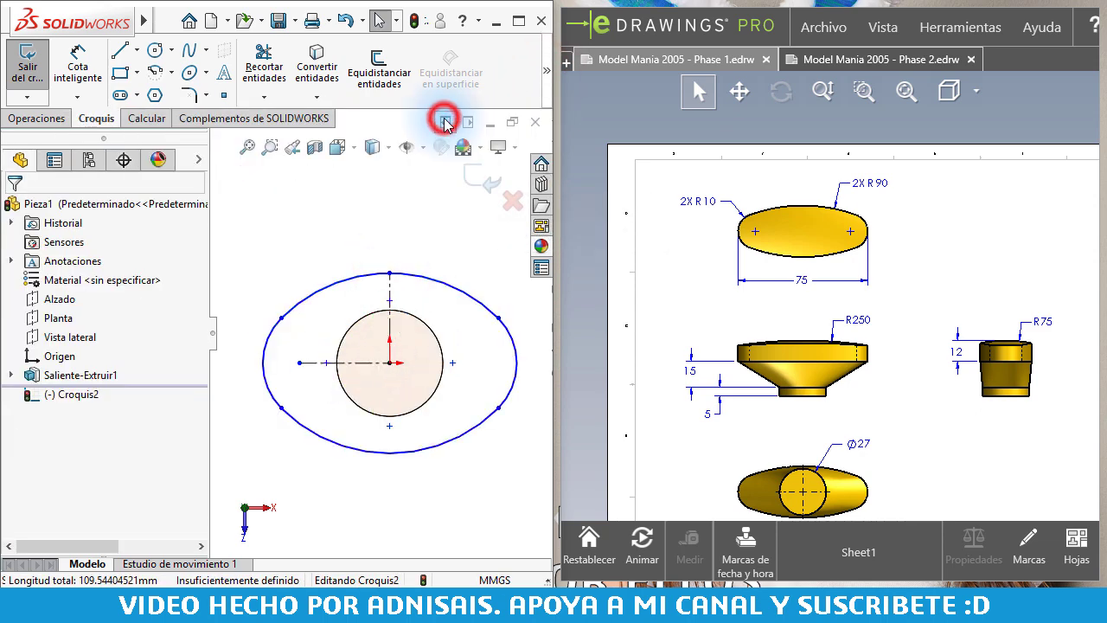
click(297, 201)
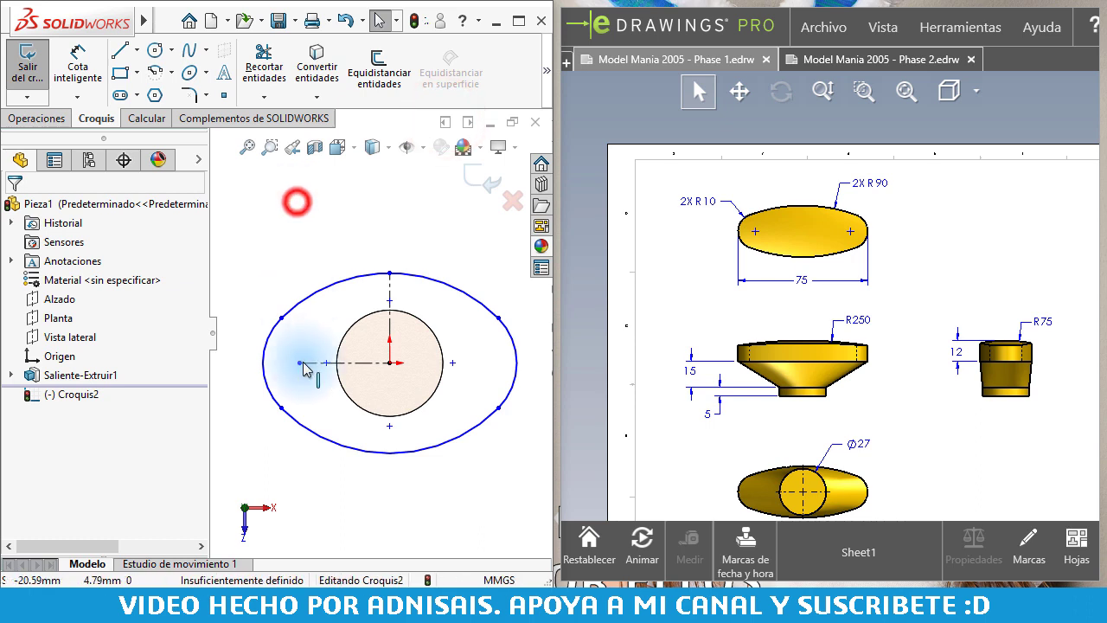
click(362, 240)
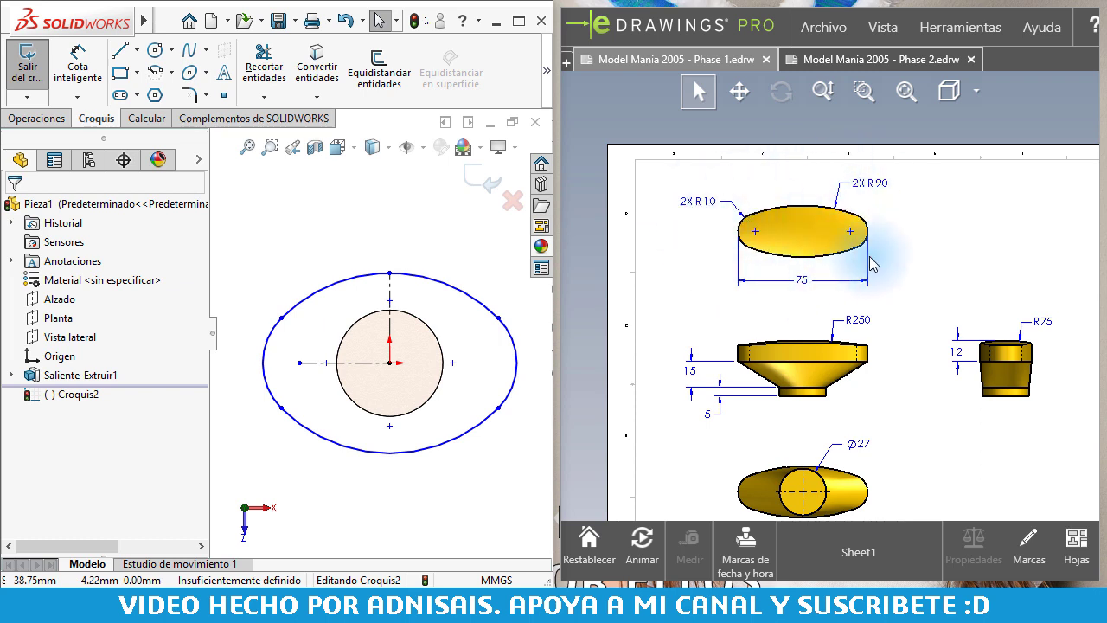
click(255, 219)
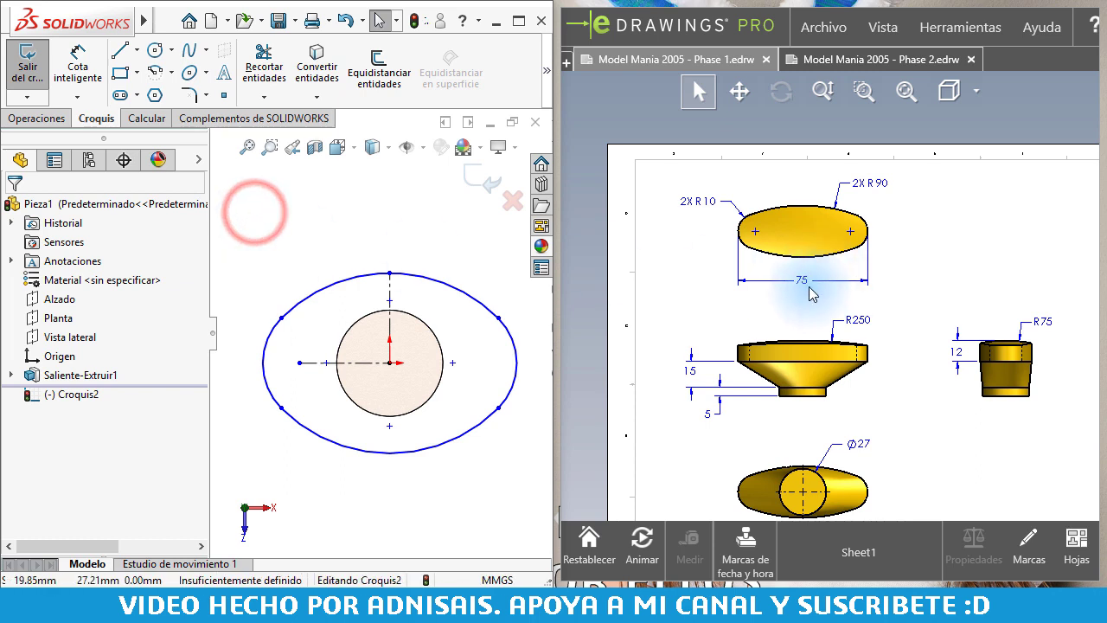
click(337, 239)
click(67, 76)
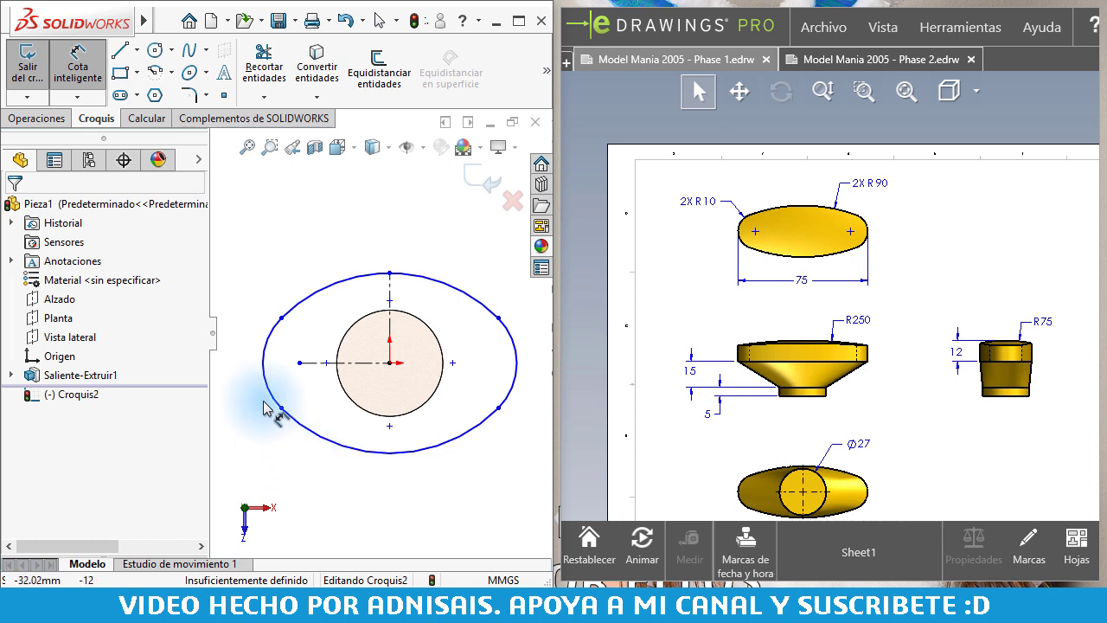
Dimension the oval's overall width between the end arcs to 75 mm.
click(265, 349)
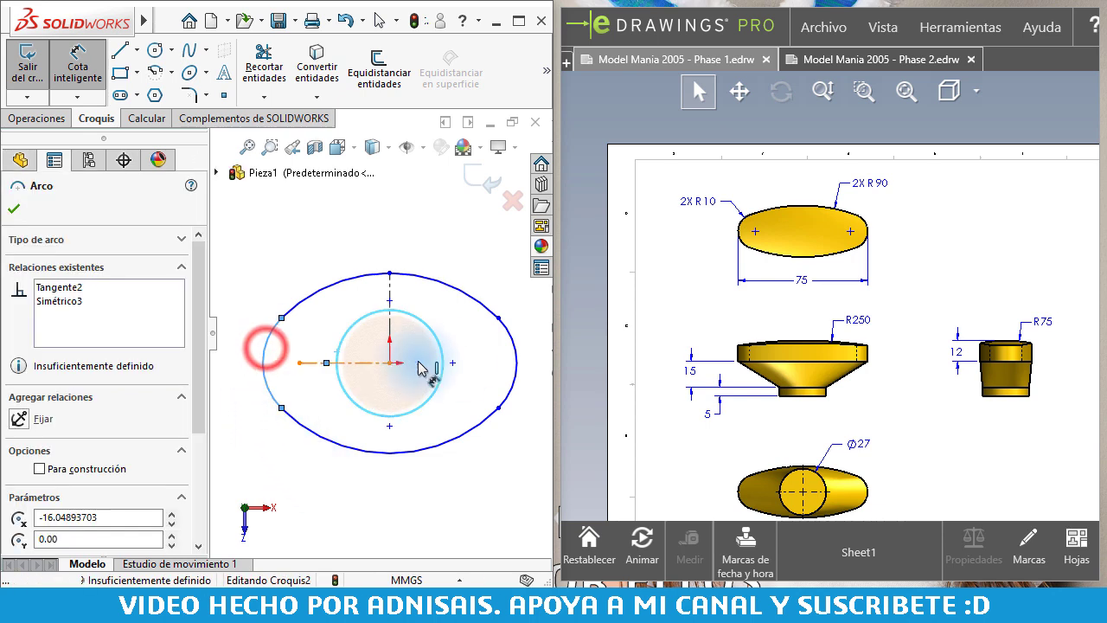
click(516, 357)
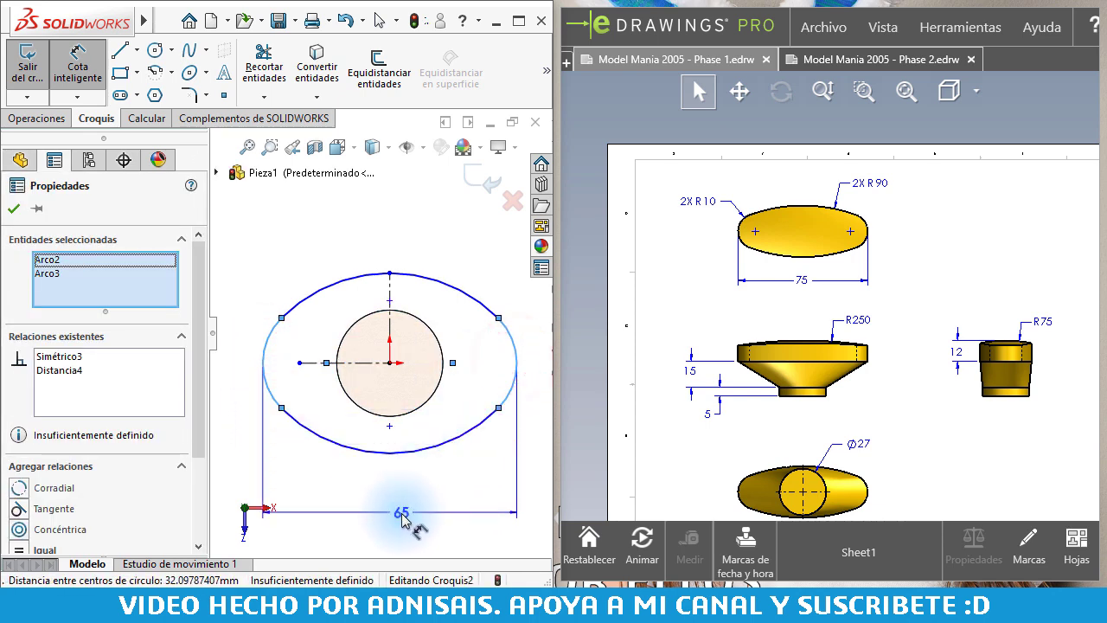
click(398, 511)
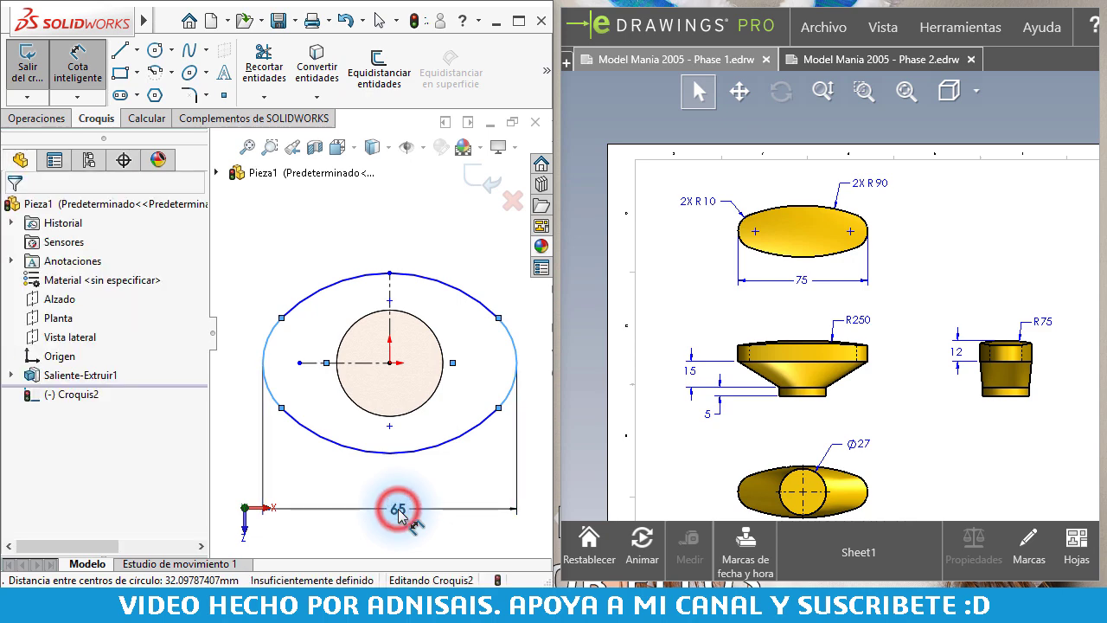
text(75)
key(Return)
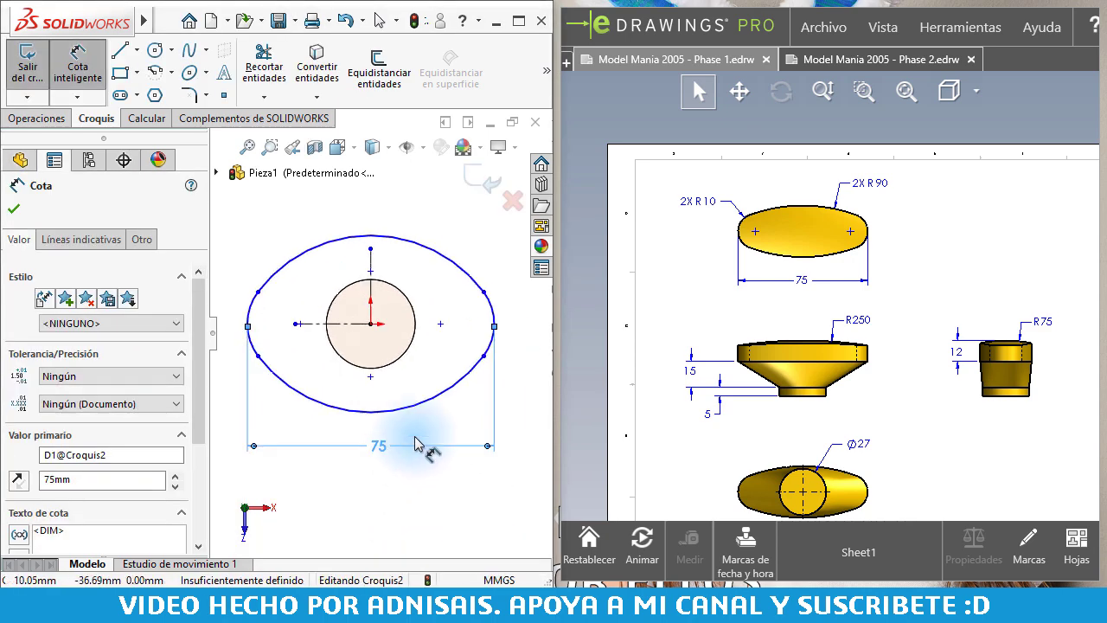
right_click(403, 234)
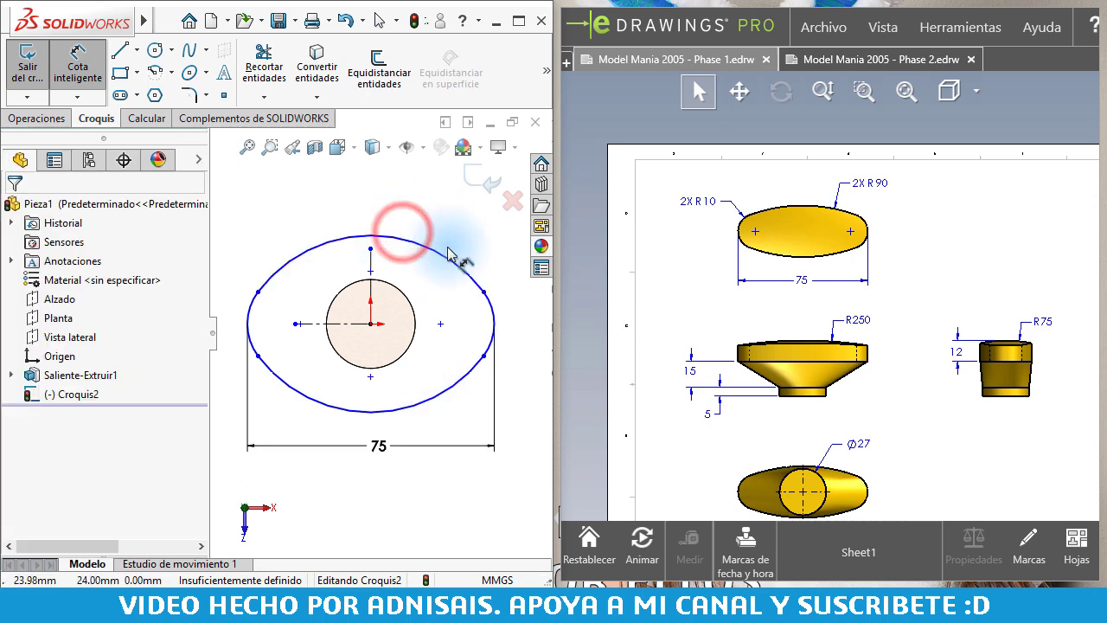
Set the top arc radius to 90 mm and the end arc radius to 10 mm.
click(445, 248)
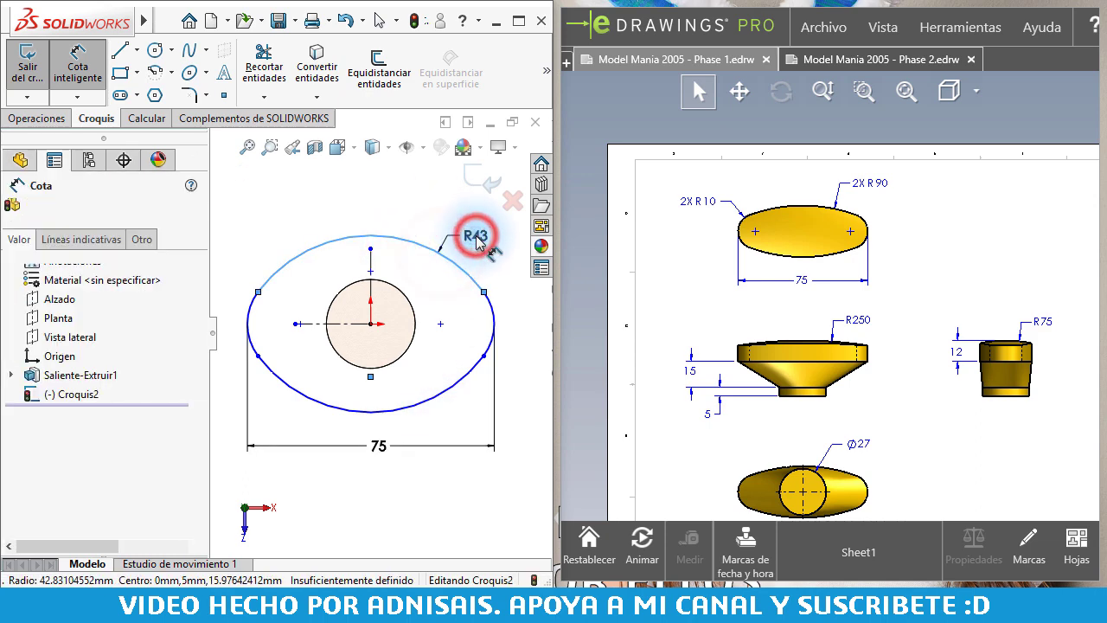
click(476, 242)
text(90)
key(Return)
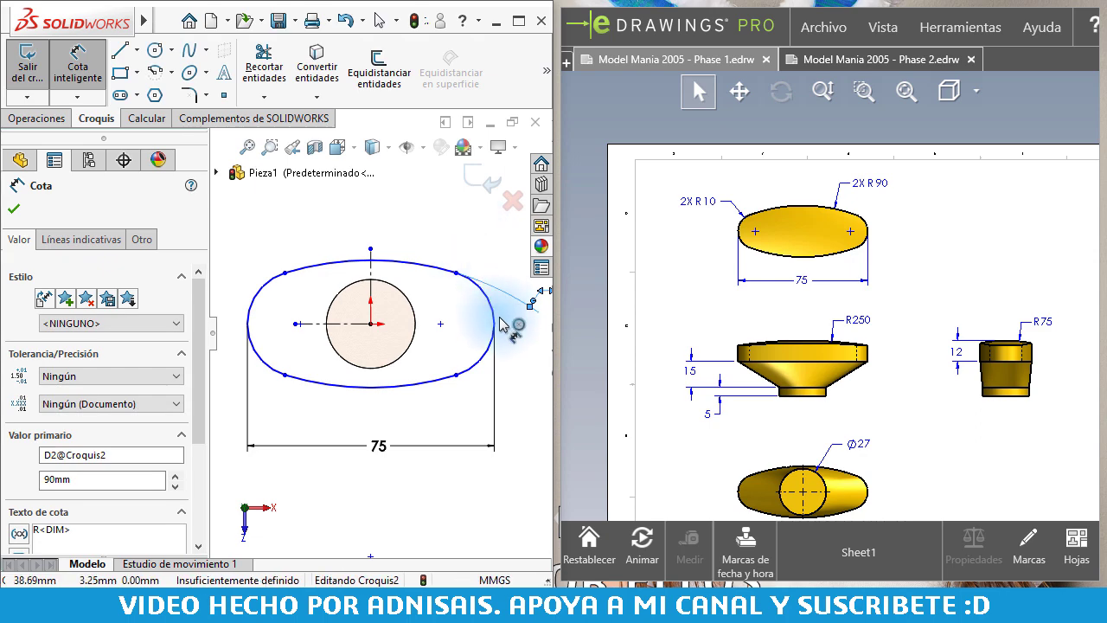
click(493, 307)
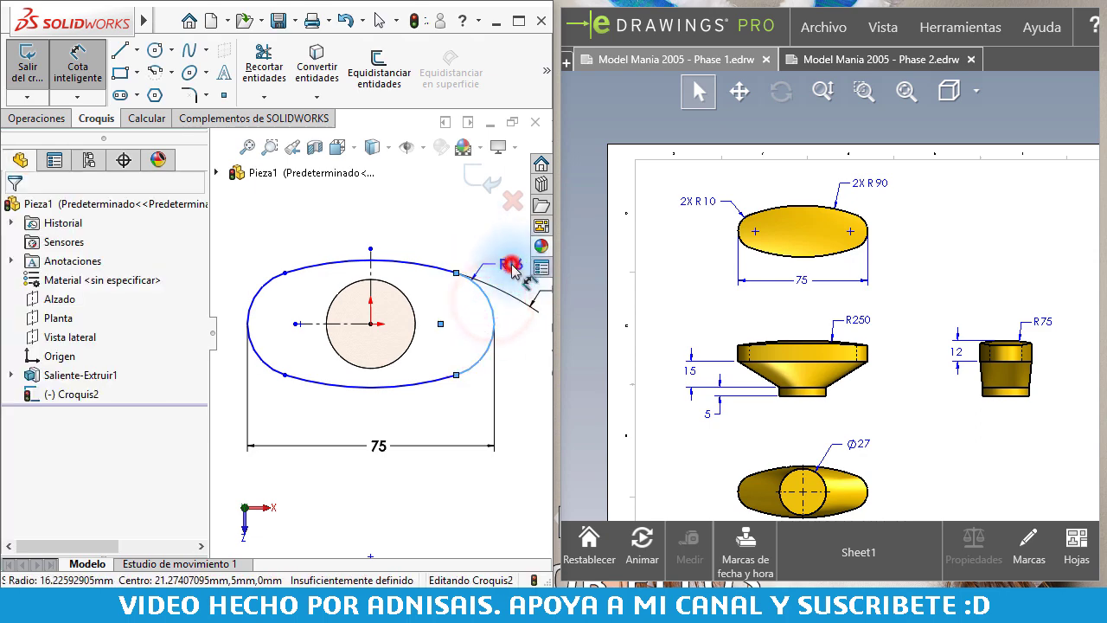
click(512, 271)
text(10)
key(Return)
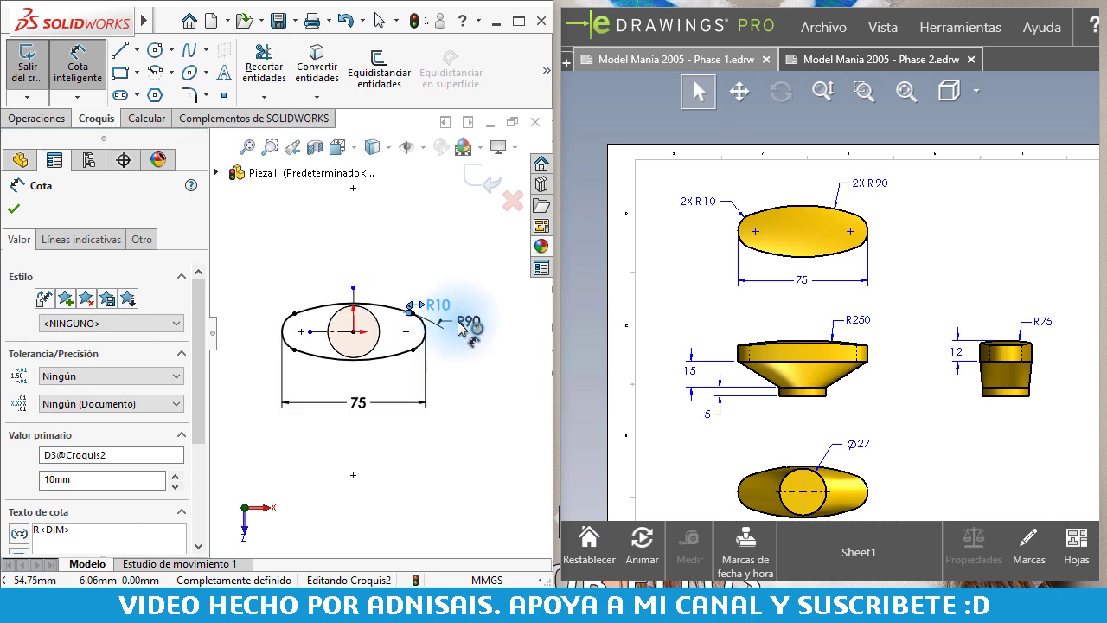
Move the R90 and R10 labels to sit above-right and below-right of the oval.
ctrl+middle_drag(461, 317, 419, 320)
click(474, 320)
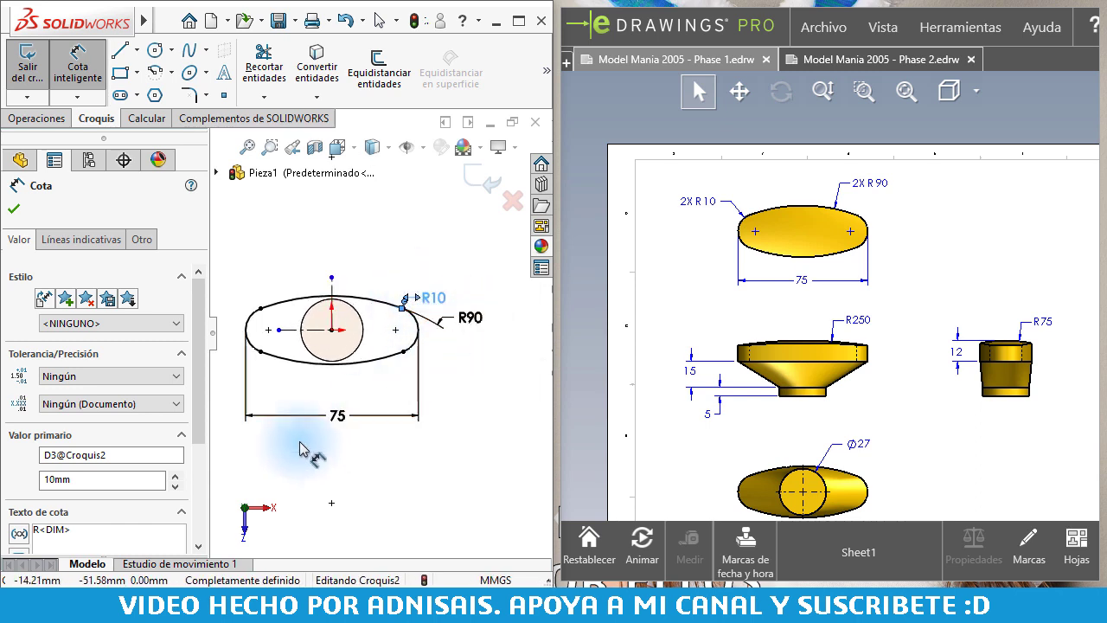
key(Escape)
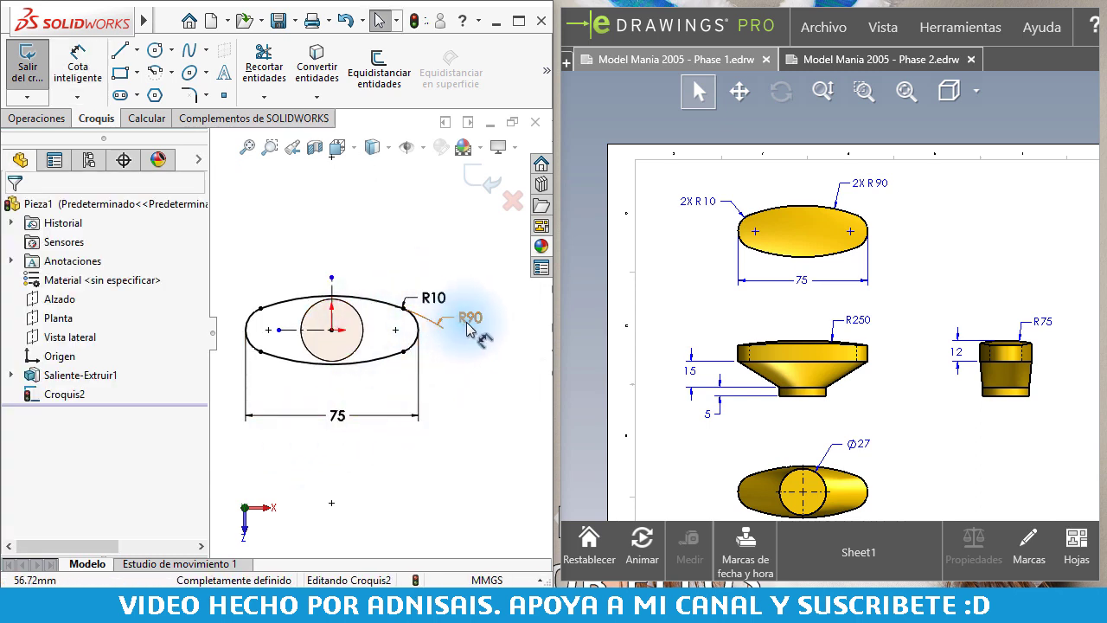
mouse_move(431, 296)
mouse_down()
mouse_move(495, 365)
mouse_move(495, 354)
mouse_up()
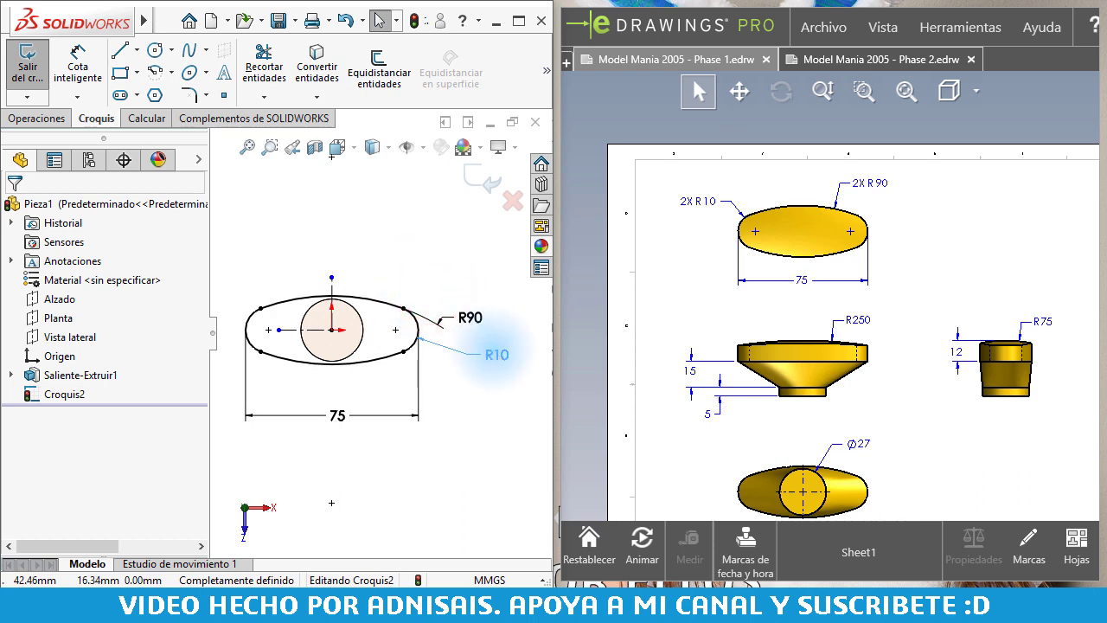
drag(470, 319, 448, 275)
Extrude the oval 12 mm deep, offset 15 mm from the sketch plane, as Saliente-Extruir2.
click(369, 230)
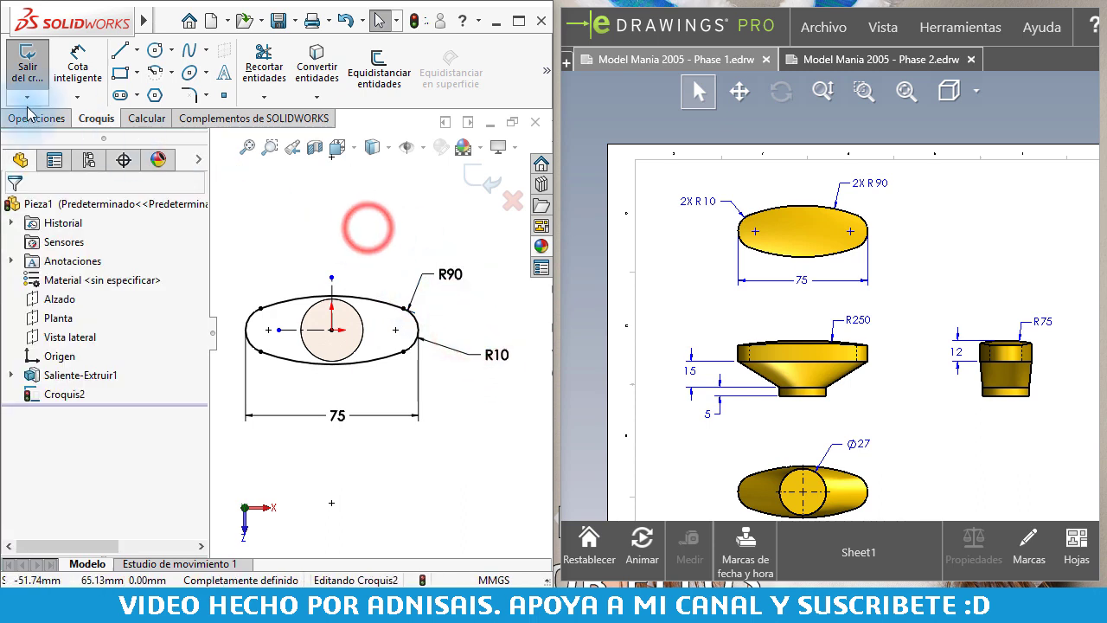
click(32, 117)
click(40, 86)
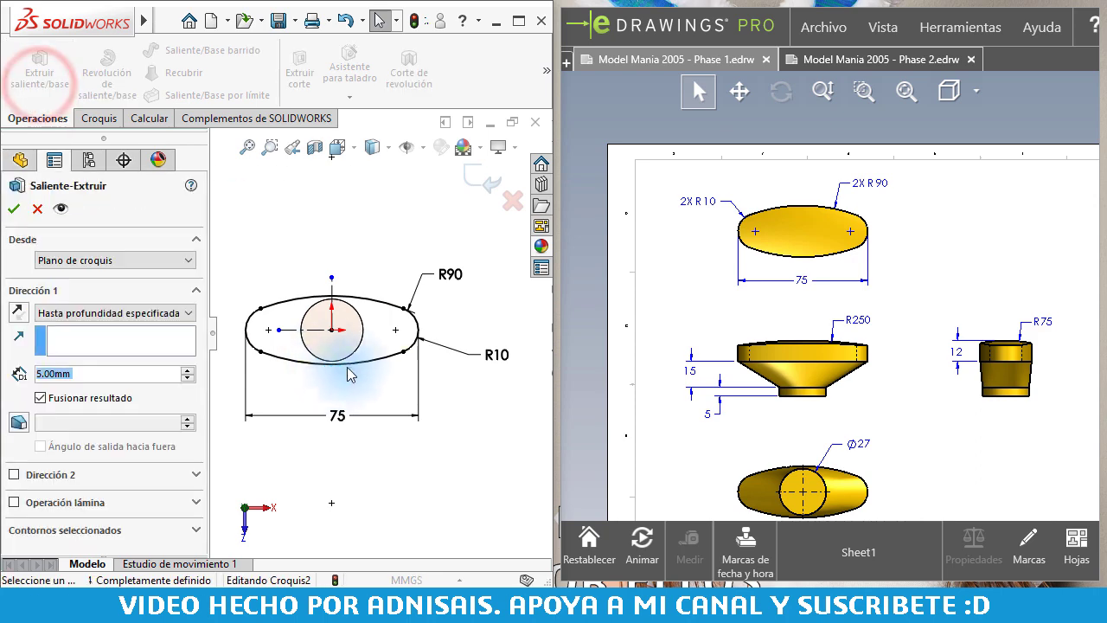
double_click(127, 372)
text(12)
key(Return)
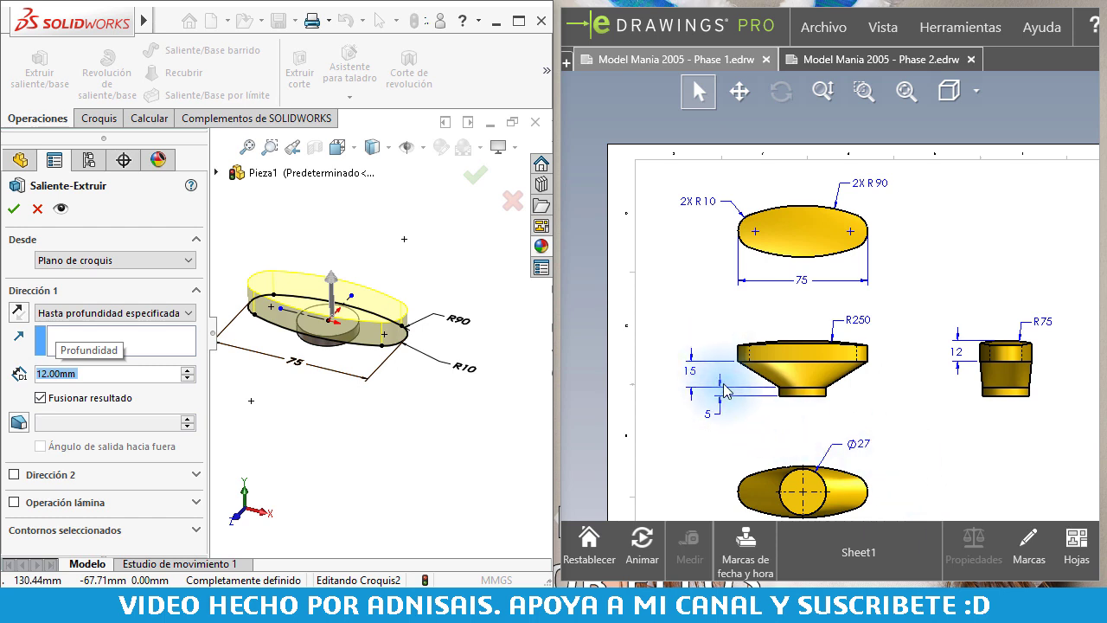
click(71, 262)
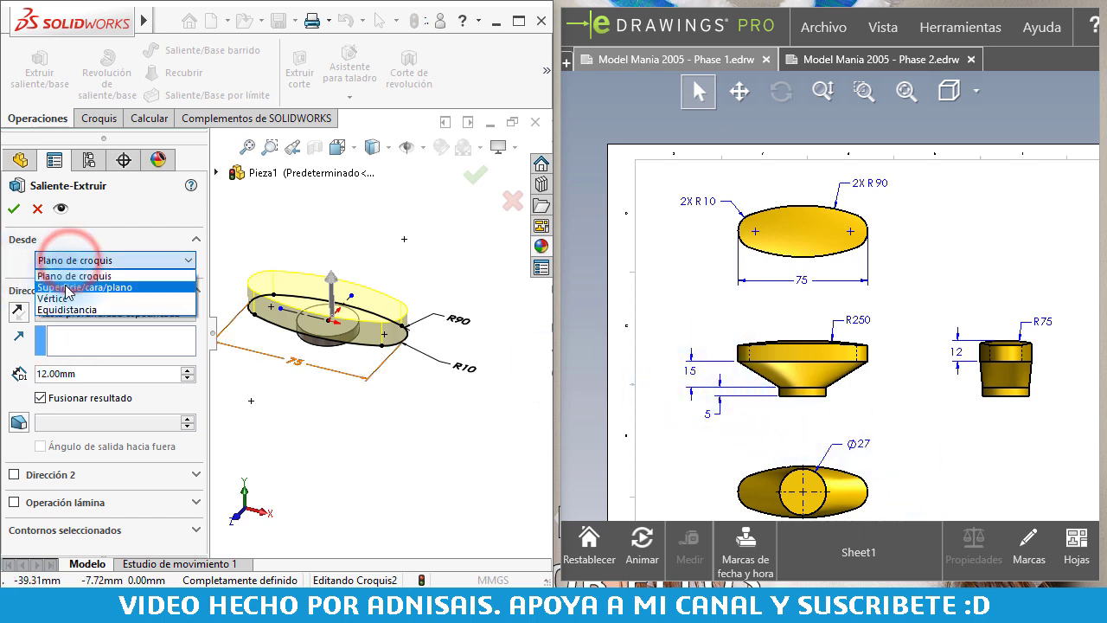
click(72, 314)
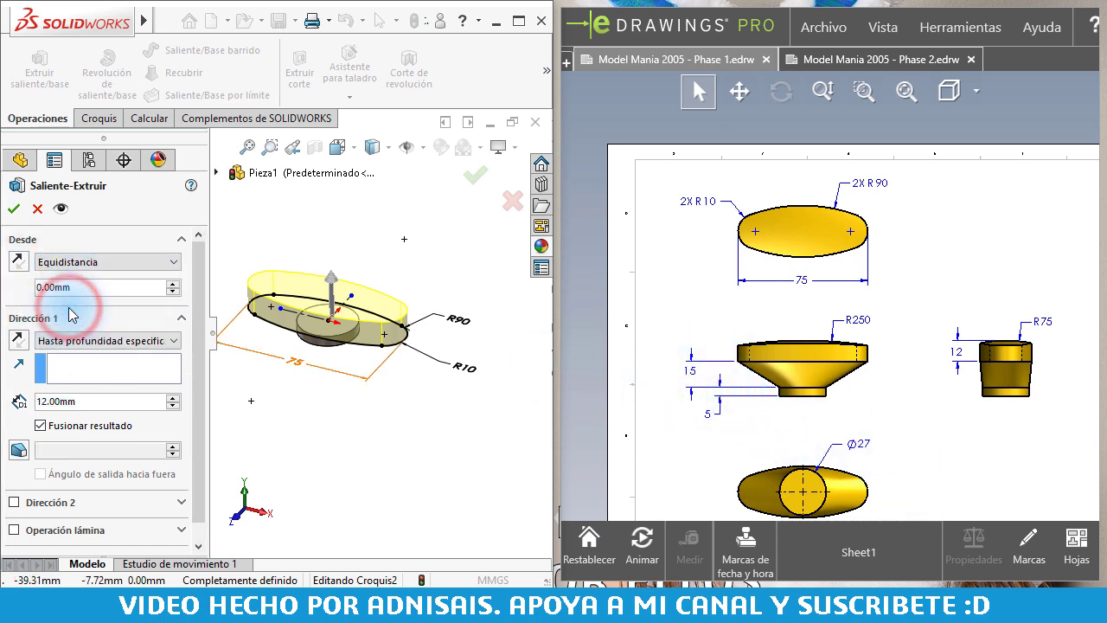
click(100, 286)
text(15)
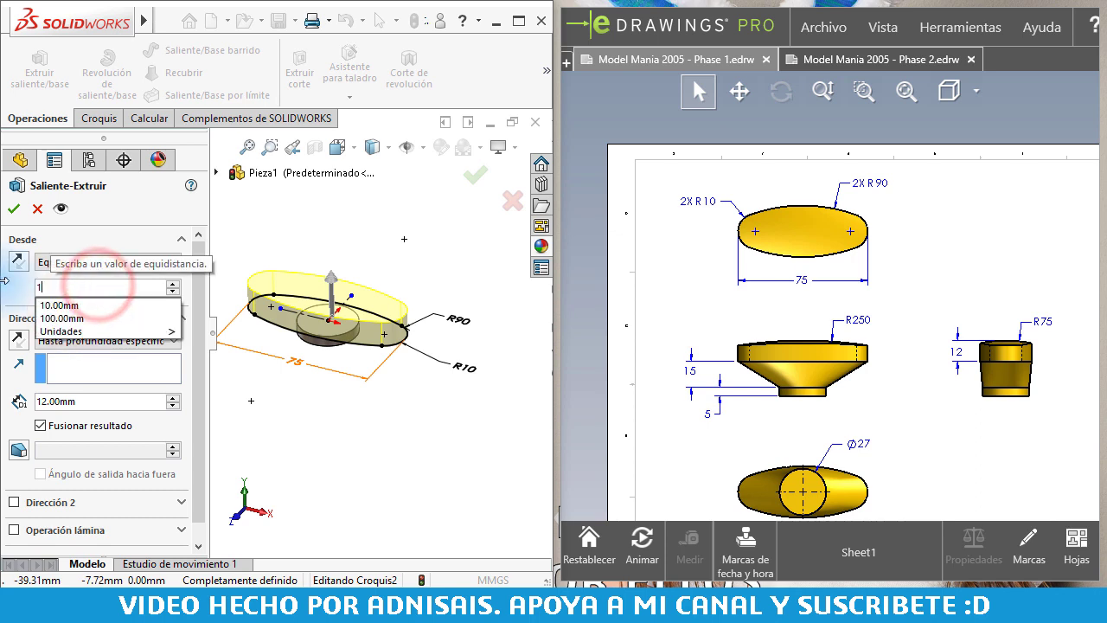
key(Return)
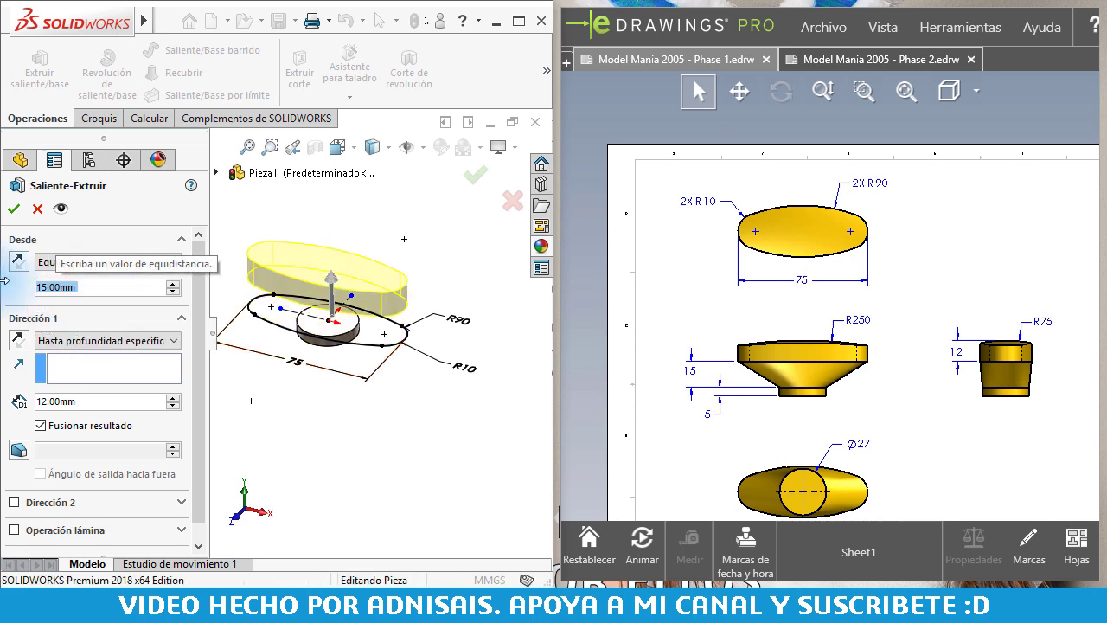
key(Return)
mouse_move(358, 366)
middle_down()
mouse_move(372, 331)
mouse_move(364, 292)
middle_up()
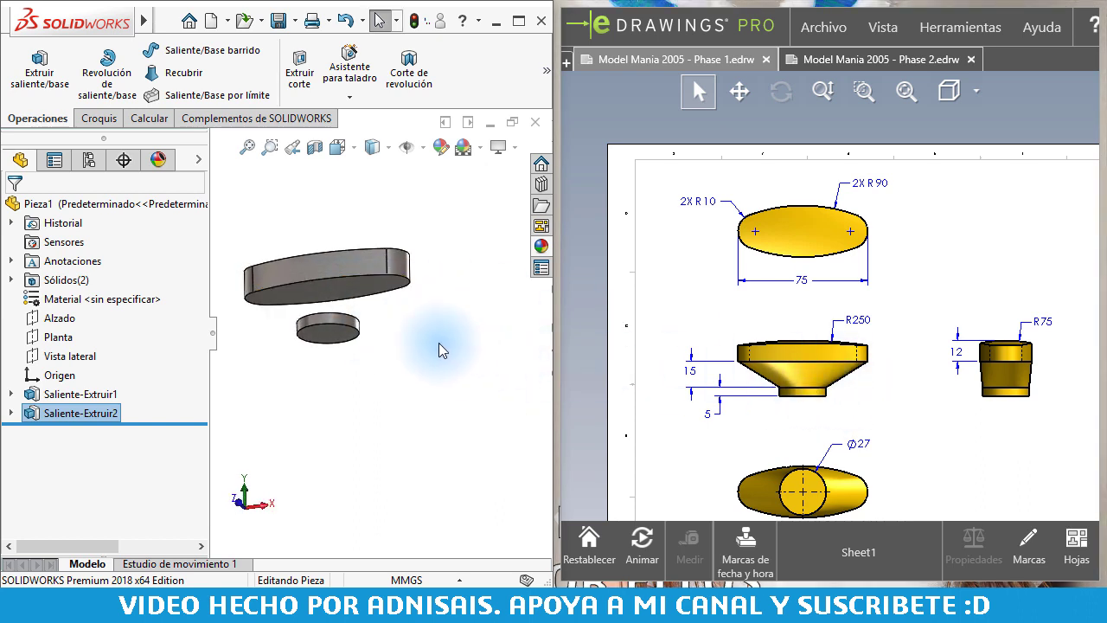
Zoom in on the two bodies and start the Lofted Boss/Base command.
scroll(288, 317, down, 1)
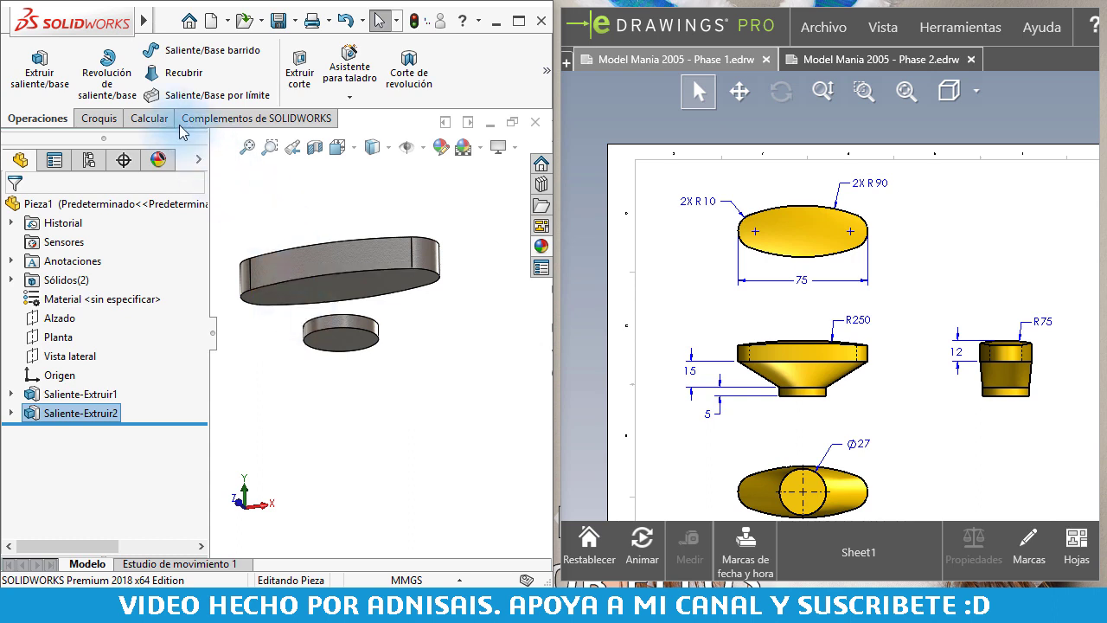
click(172, 73)
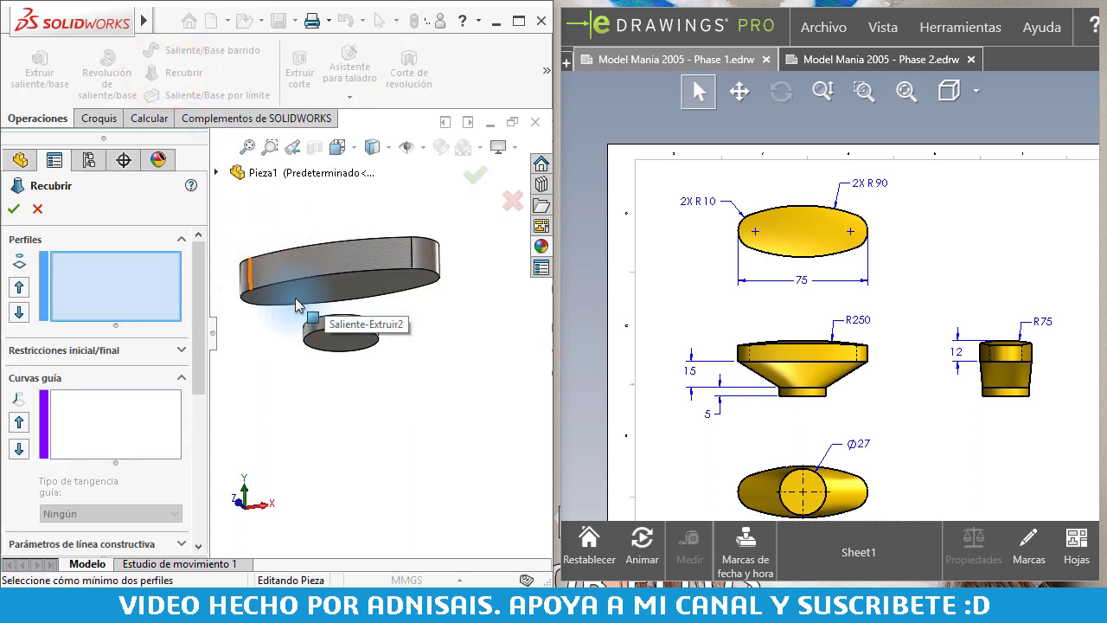
Create loft Recubrir1 from the oval body's bottom face to the disc's top face.
scroll(355, 286, down, 2)
click(352, 283)
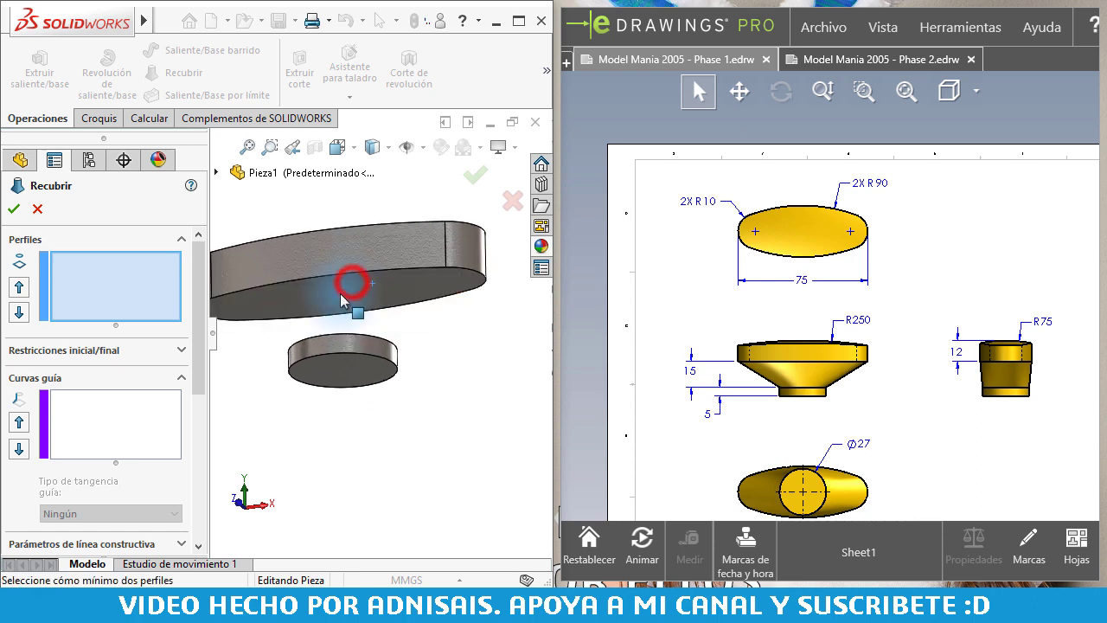
middle_drag(348, 281, 352, 358)
click(352, 362)
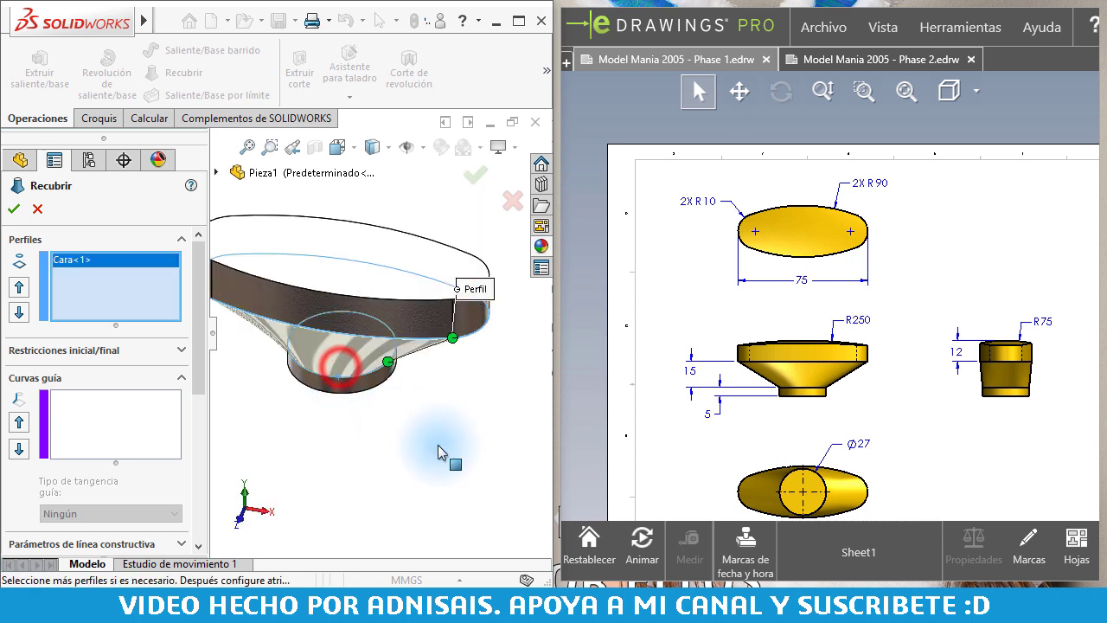
mouse_move(435, 425)
middle_down()
mouse_move(424, 354)
mouse_move(427, 401)
mouse_move(395, 400)
middle_up()
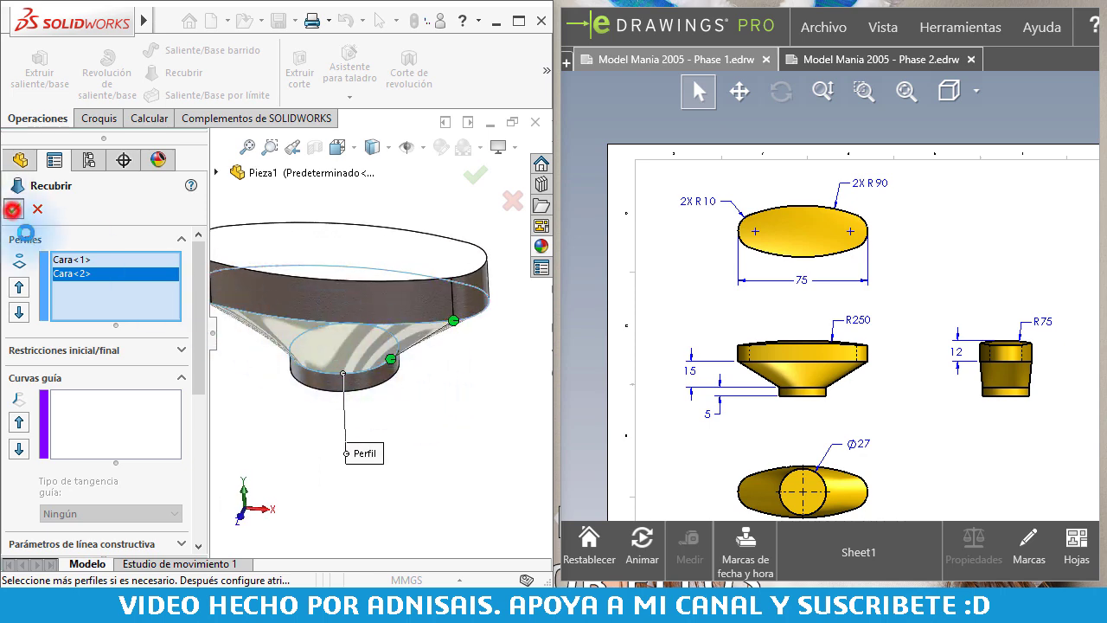
click(13, 210)
mouse_move(403, 459)
middle_down()
mouse_move(415, 426)
mouse_move(413, 317)
mouse_move(381, 285)
mouse_move(408, 390)
middle_up()
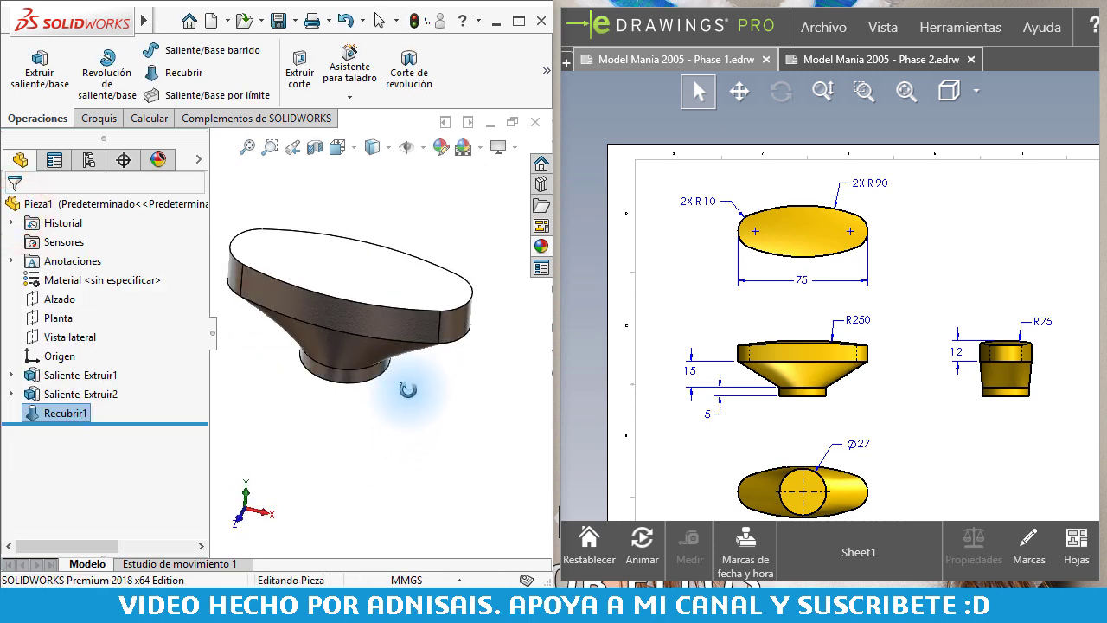
click(735, 330)
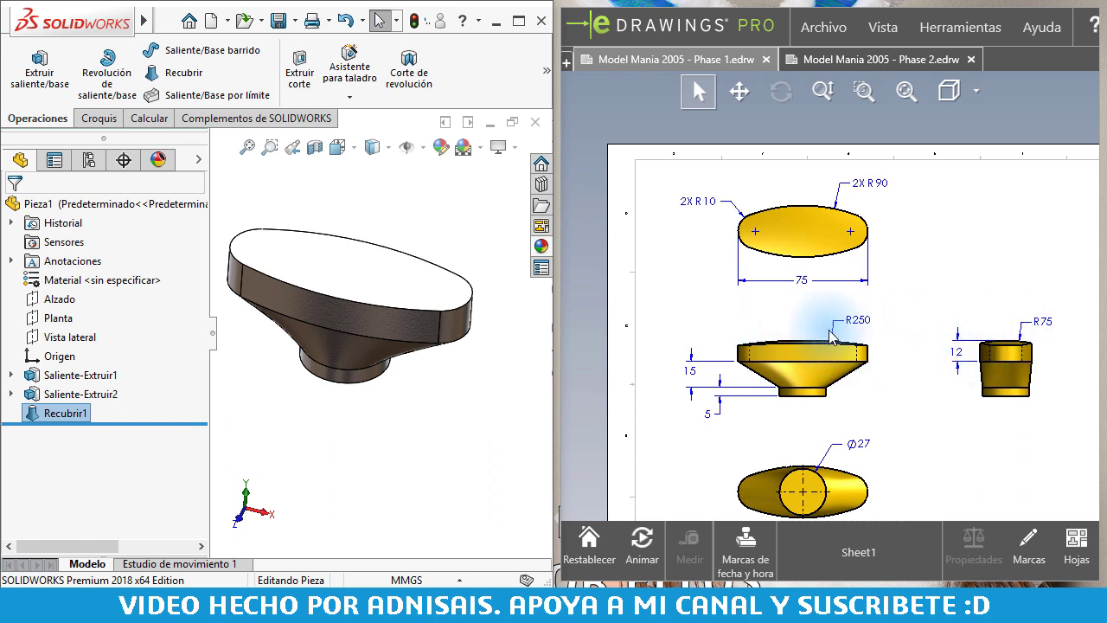
Start a new sketch on the Alzado (front) plane, viewed face-on.
click(329, 218)
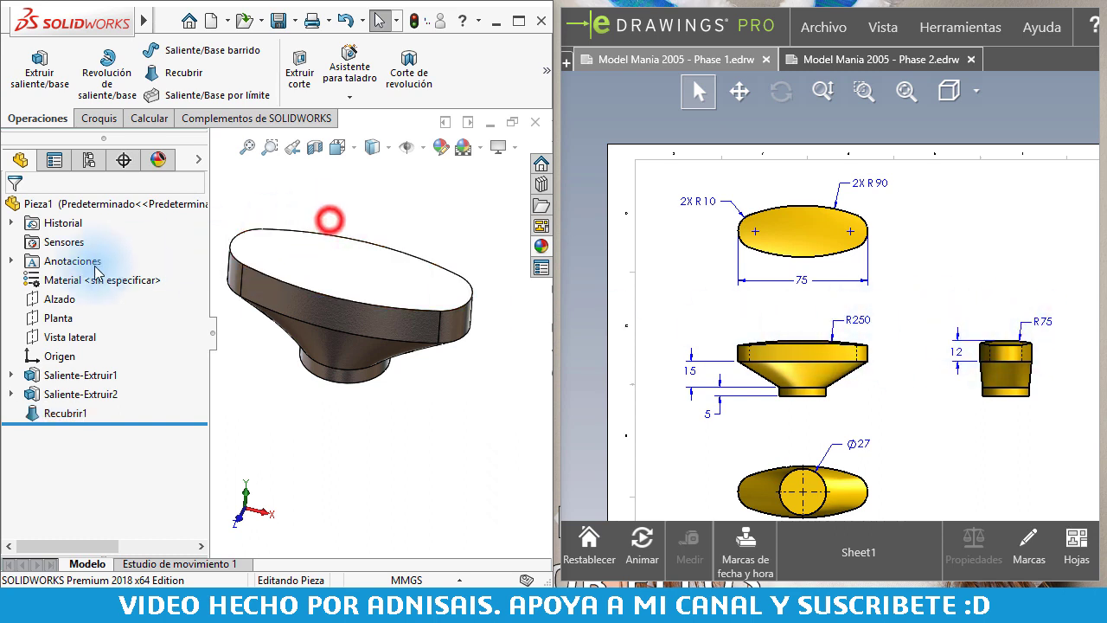
click(54, 299)
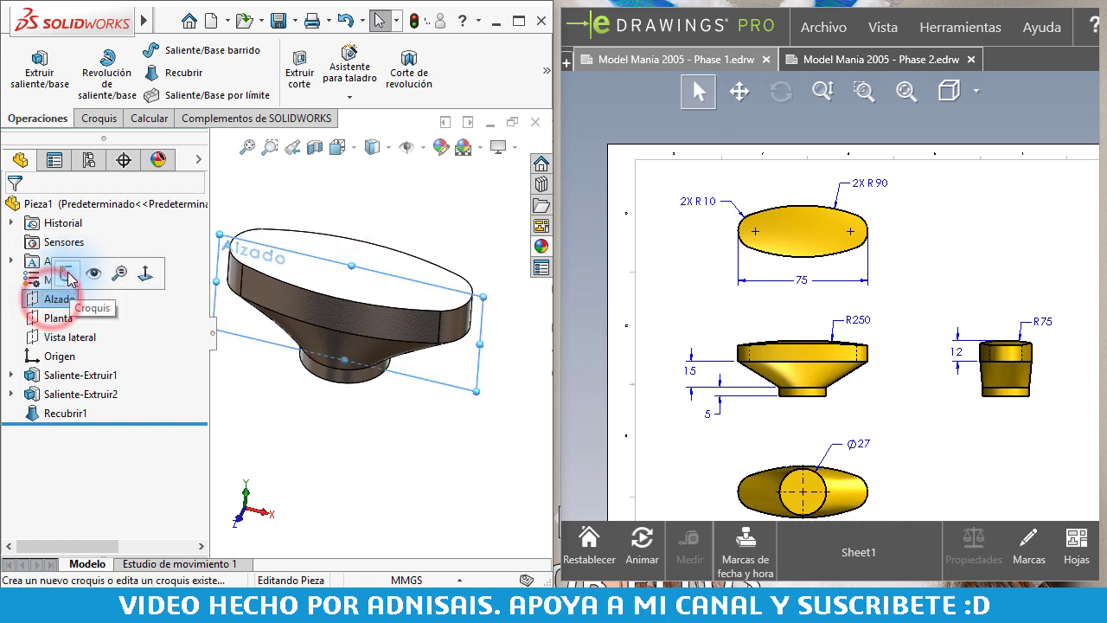
click(68, 273)
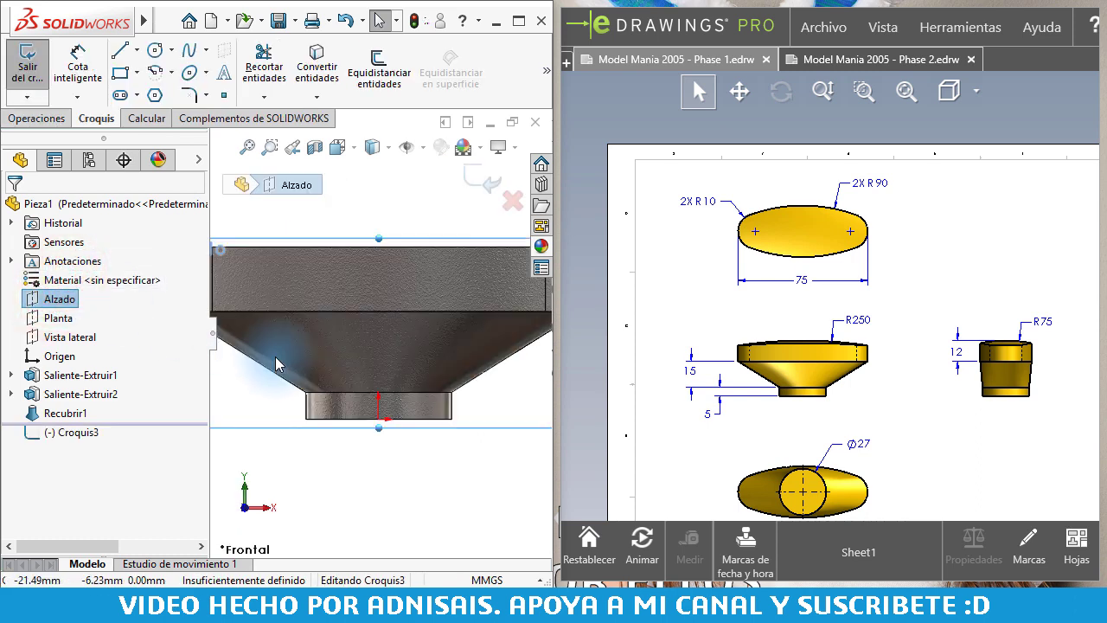
key(f)
click(364, 240)
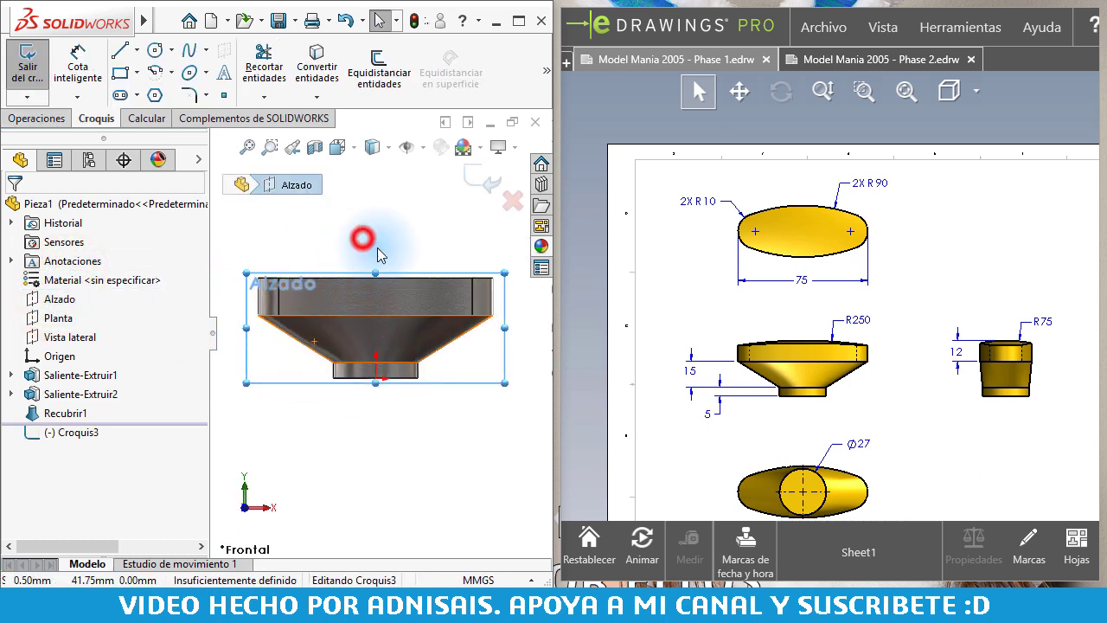
Draw a three-point arc from the part's top left corner to its top right corner.
click(173, 76)
click(180, 134)
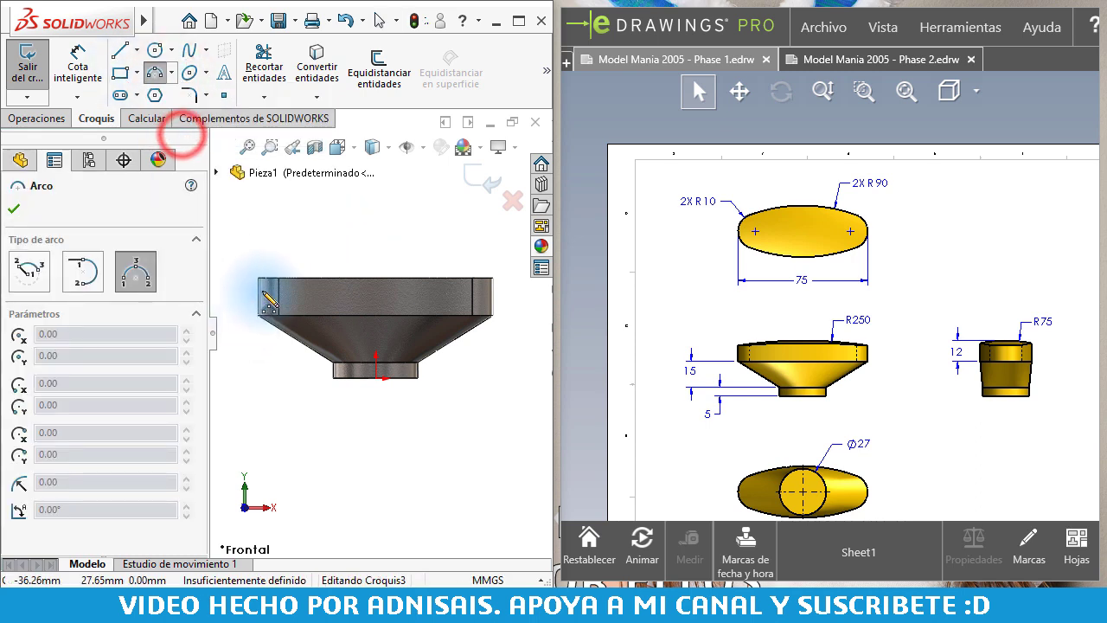
scroll(267, 299, down, 3)
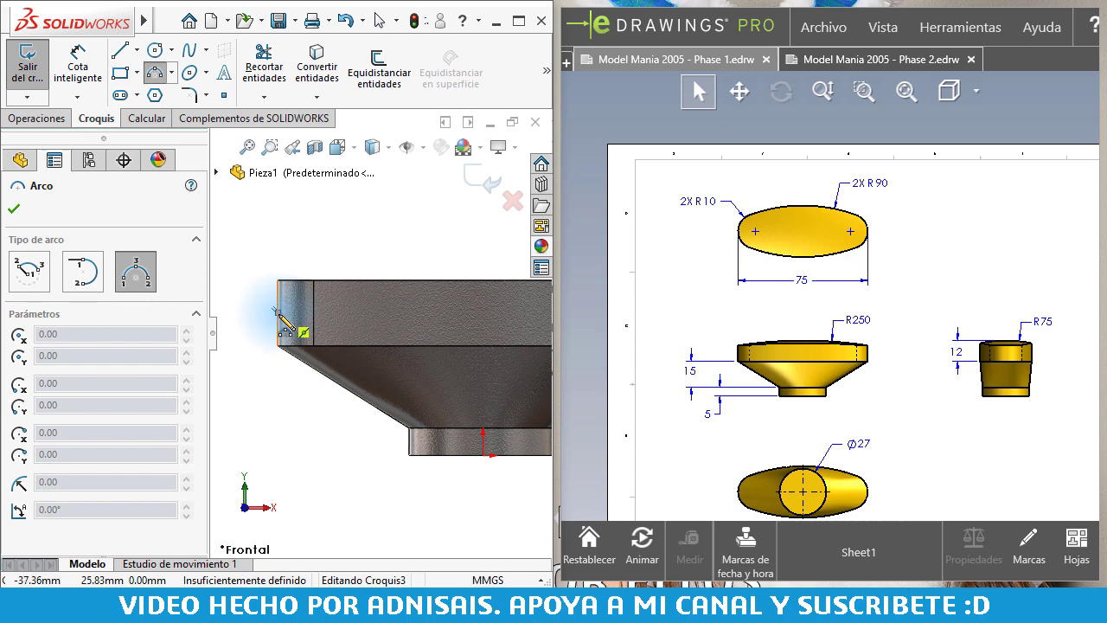
click(278, 299)
scroll(482, 292, up, 2)
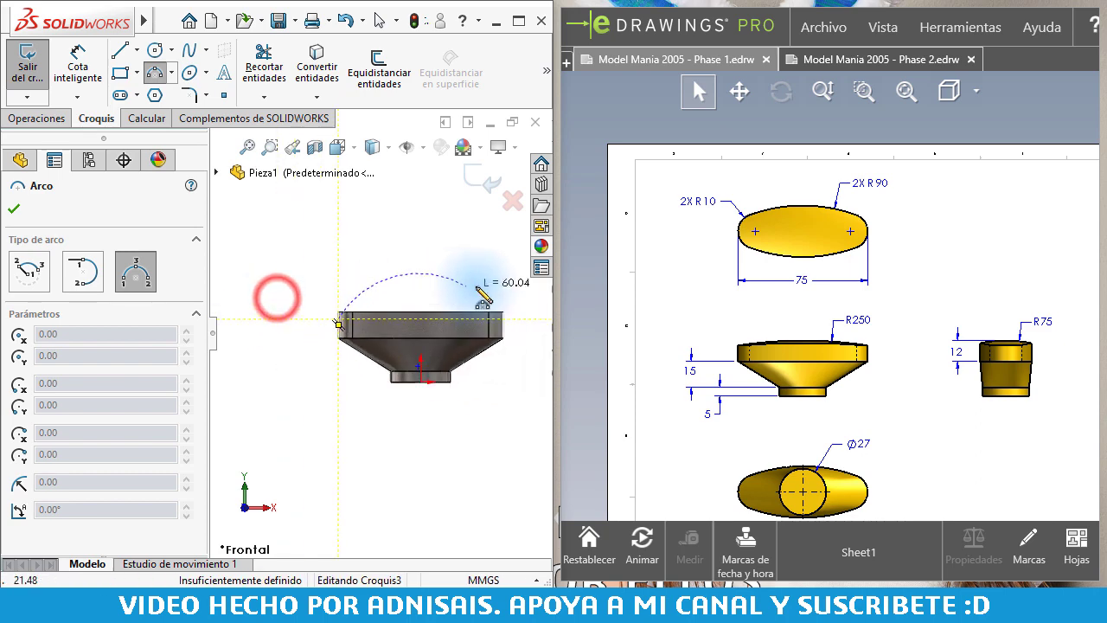
scroll(450, 321, down, 1)
scroll(472, 346, down, 2)
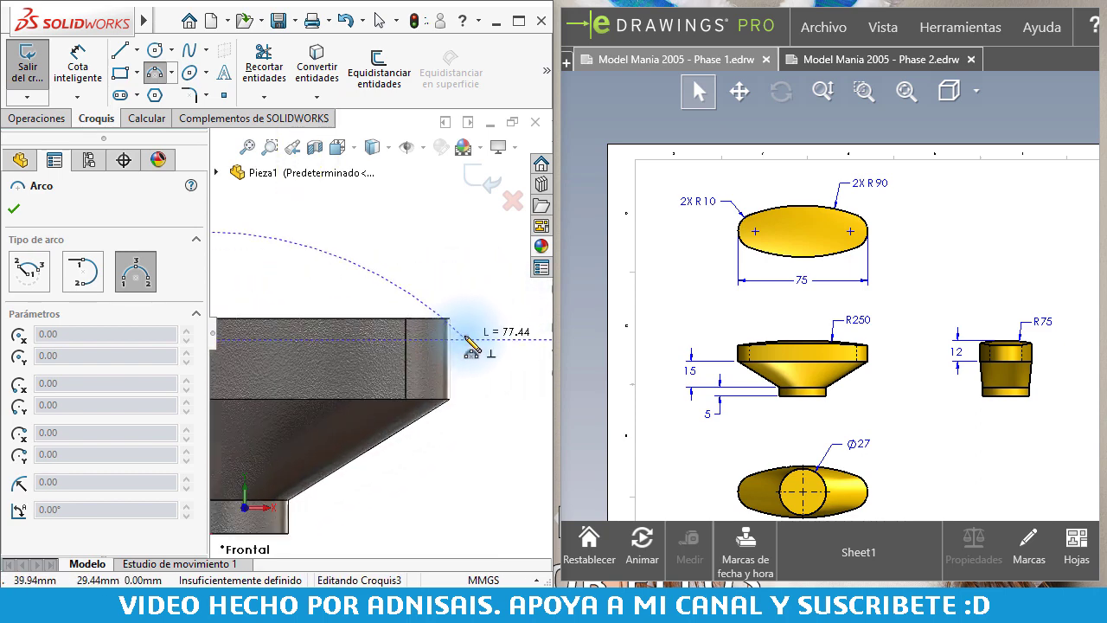
click(450, 339)
scroll(450, 339, up, 2)
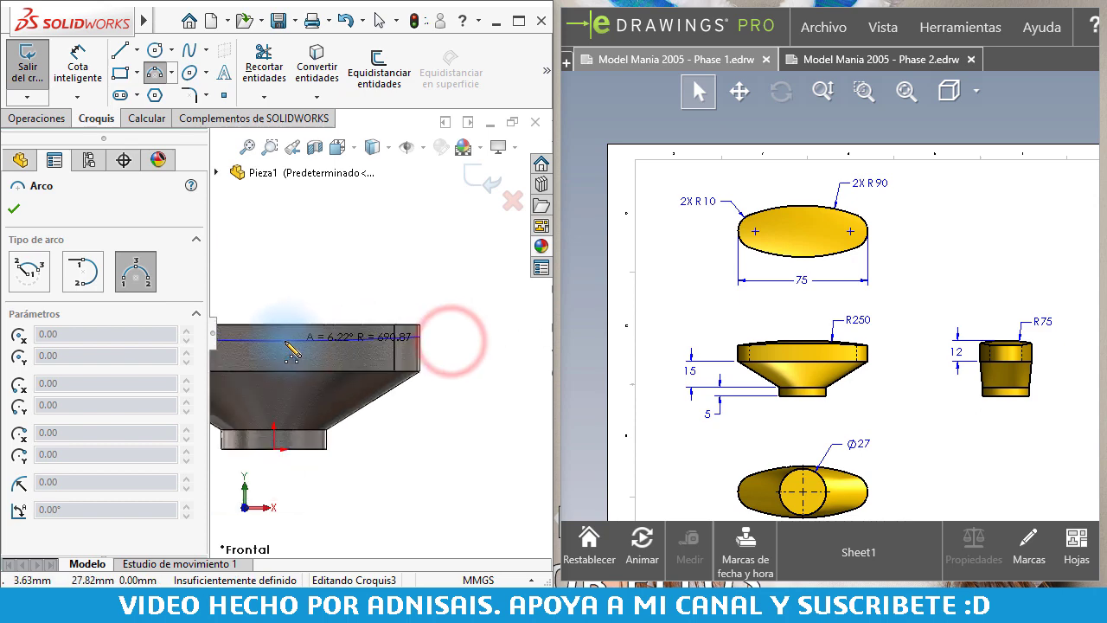
scroll(277, 336, down, 1)
click(278, 331)
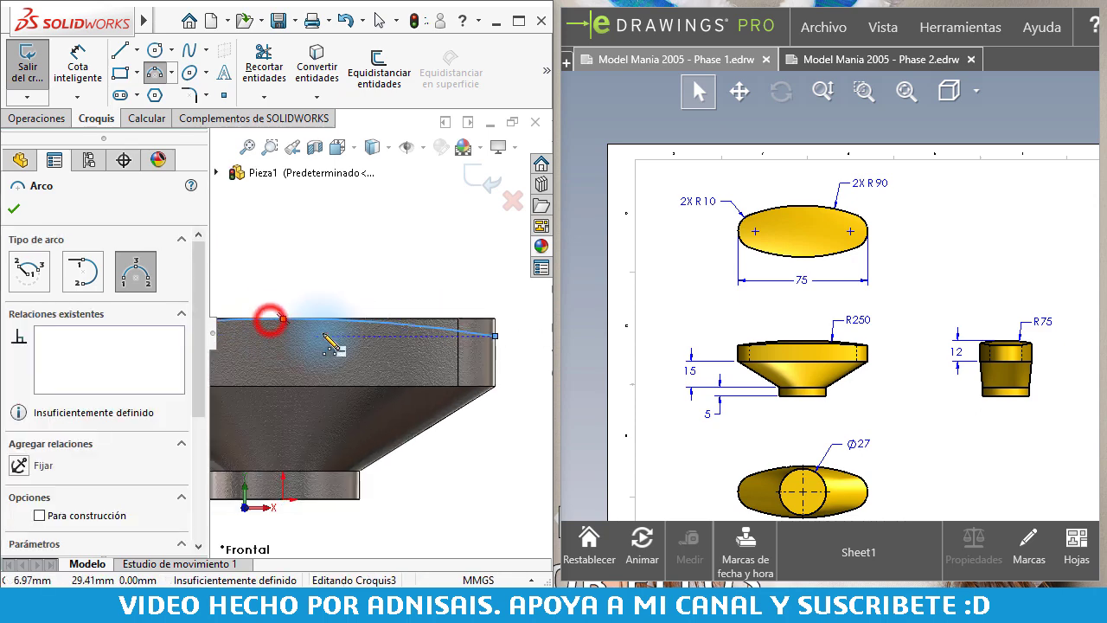
key(Escape)
Make the new arc tangent to the part's top edge.
scroll(297, 324, up, 2)
click(323, 274)
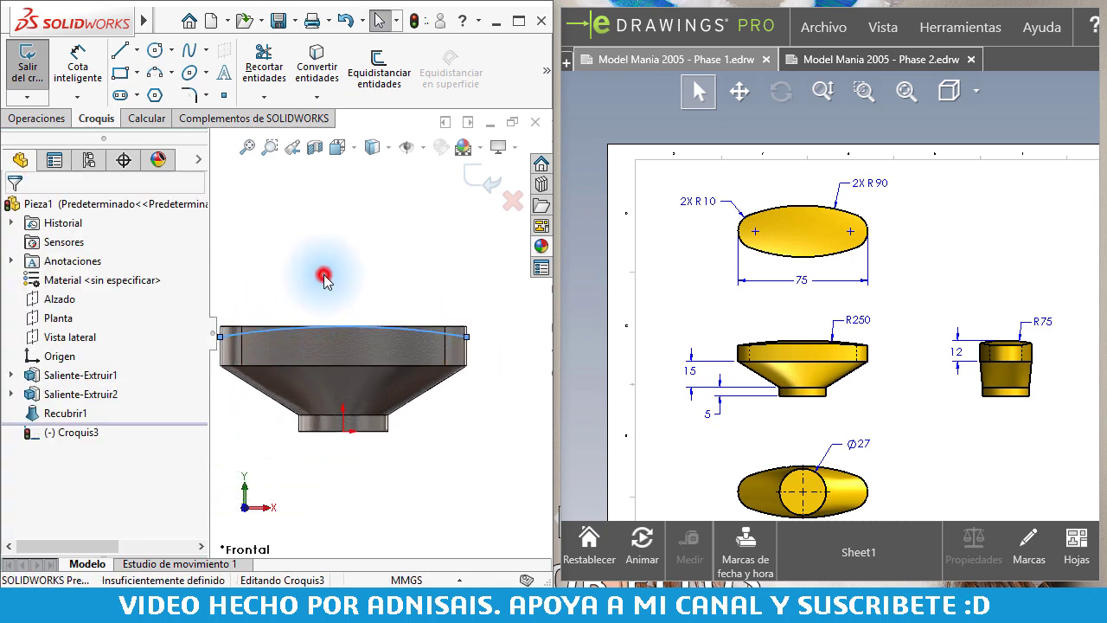
click(248, 337)
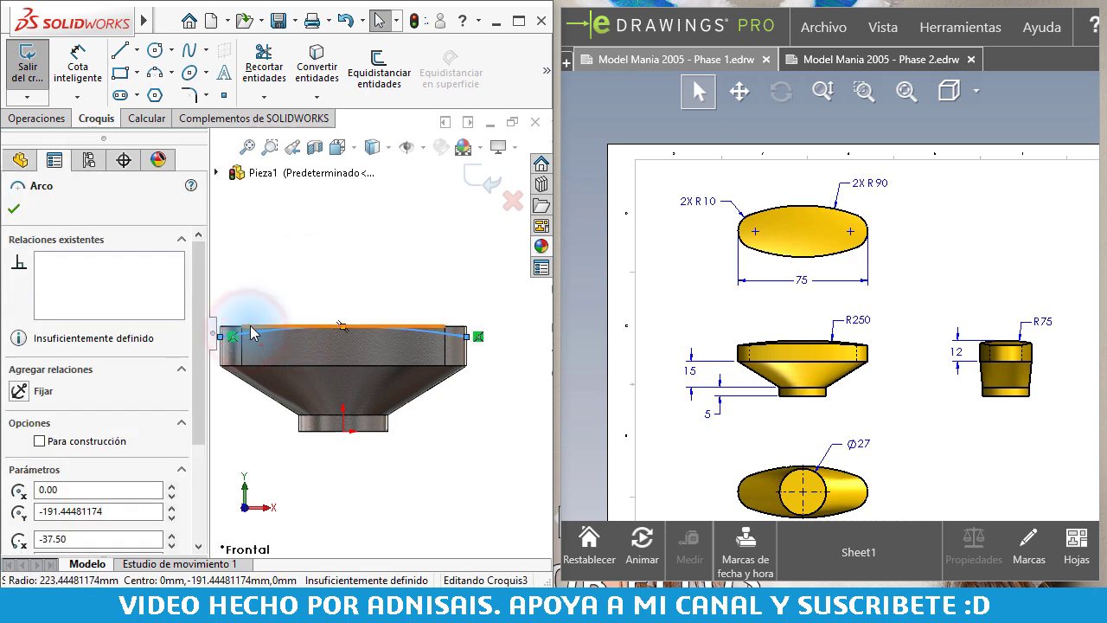
ctrl+click(249, 330)
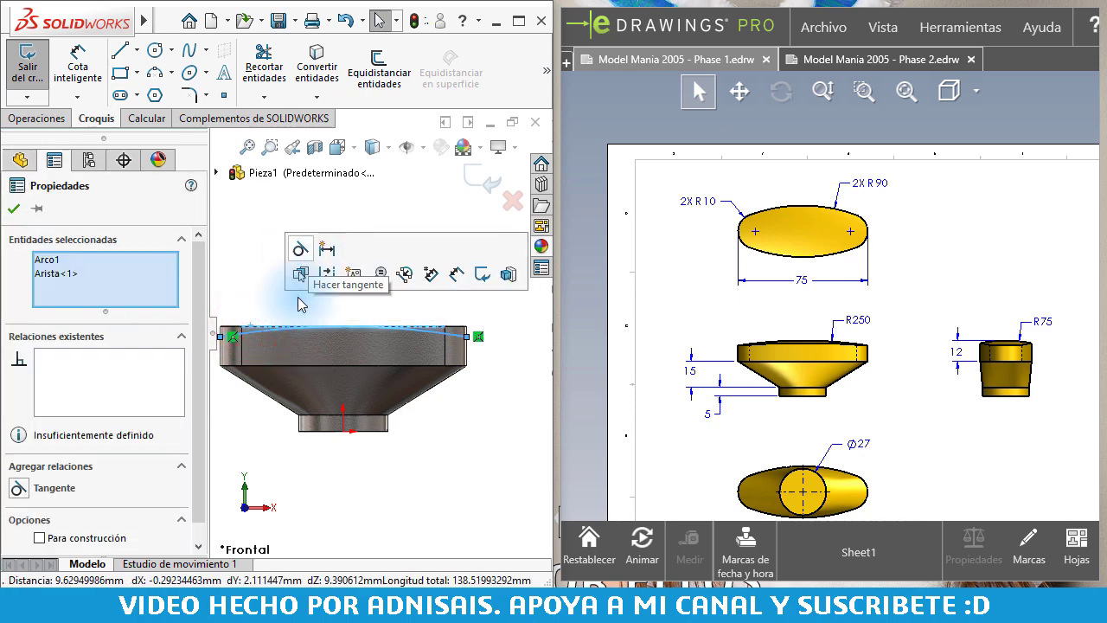
scroll(303, 316, down, 2)
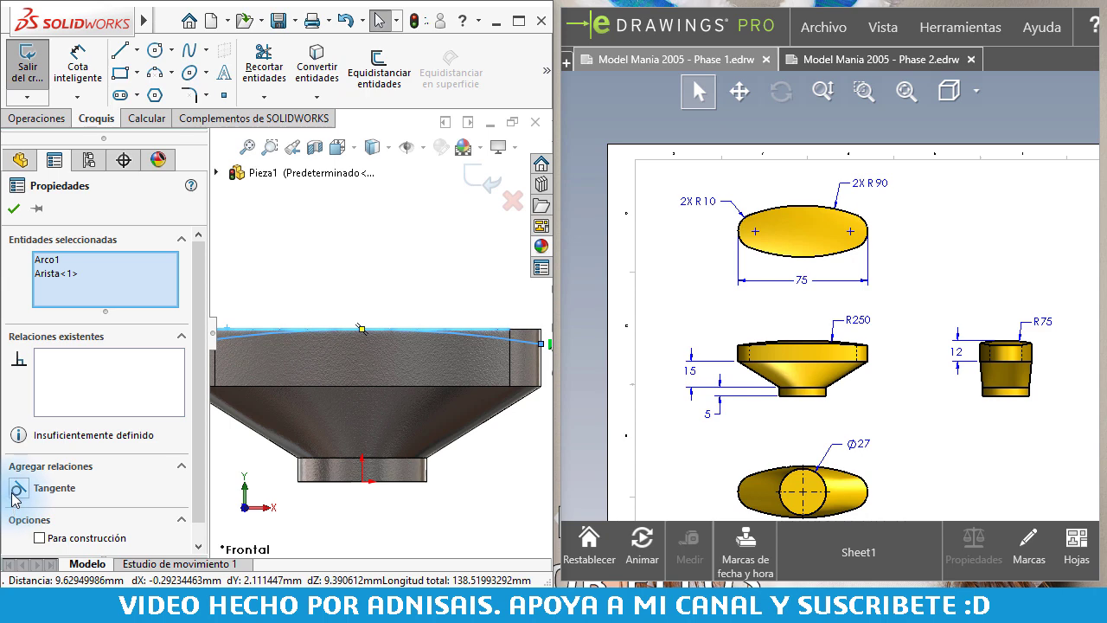
click(346, 267)
scroll(346, 294, up, 2)
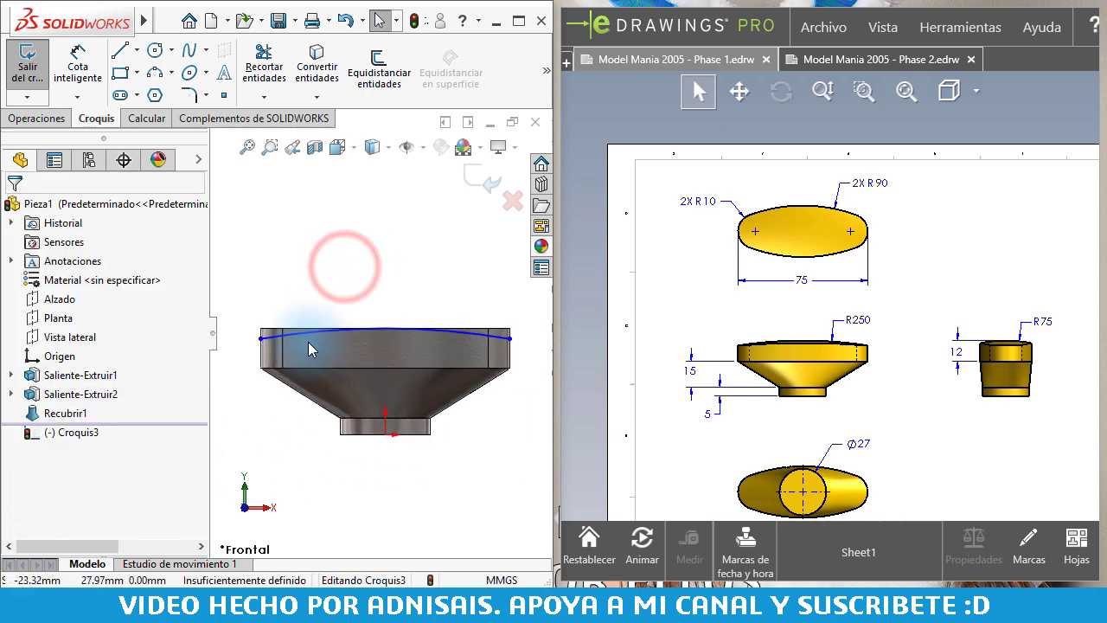
Add a Horizontal relation so the arc endpoints sit level at x = ±37.50.
click(262, 340)
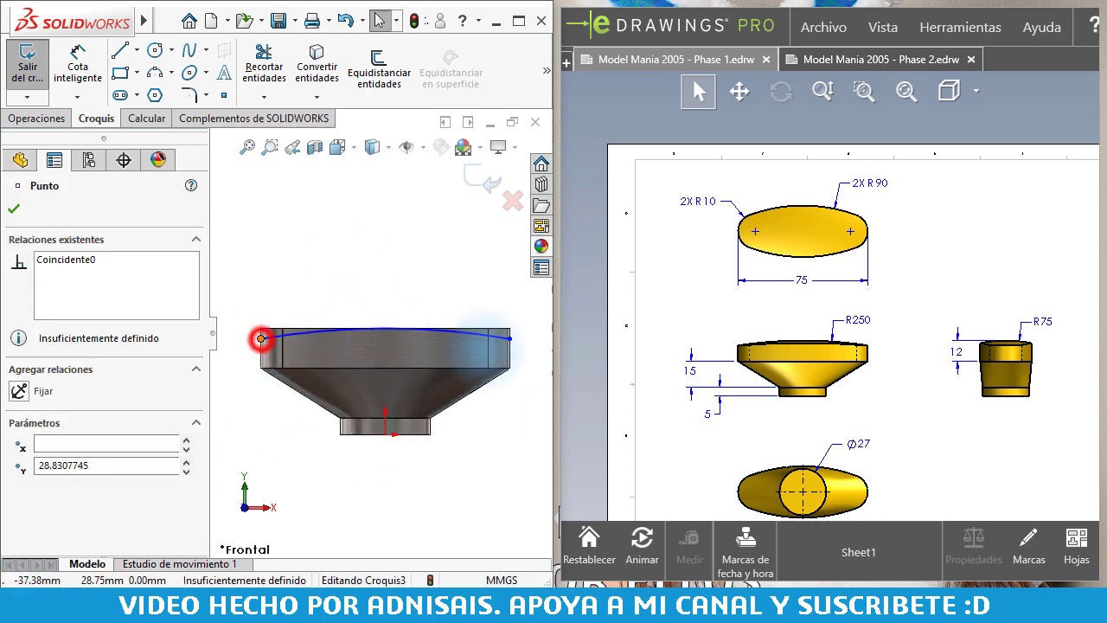
ctrl+click(511, 339)
click(559, 260)
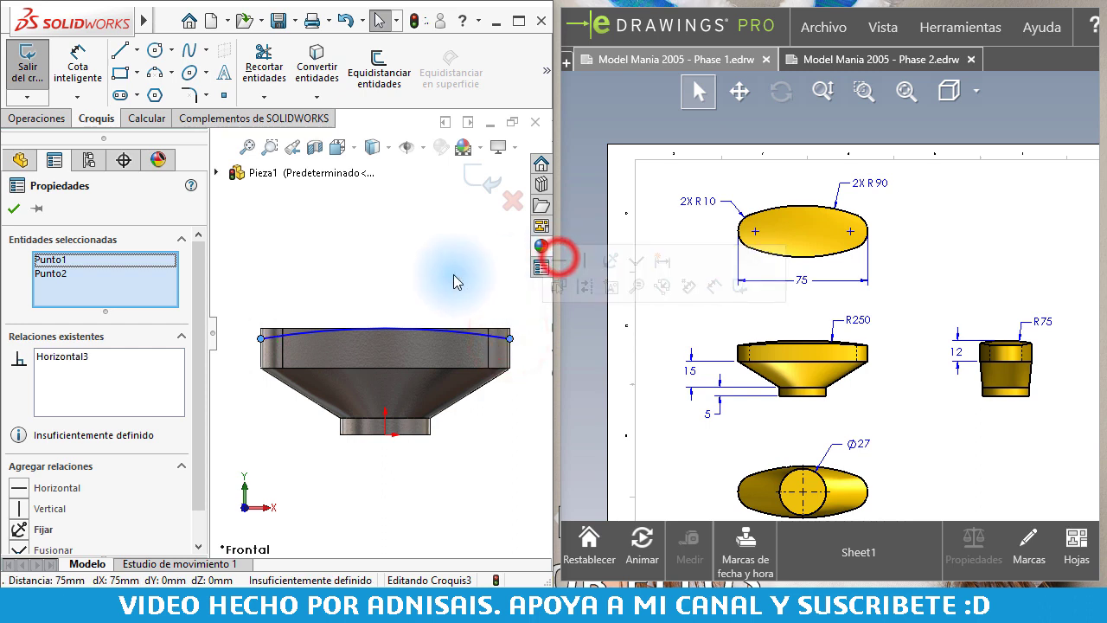
click(454, 274)
click(510, 342)
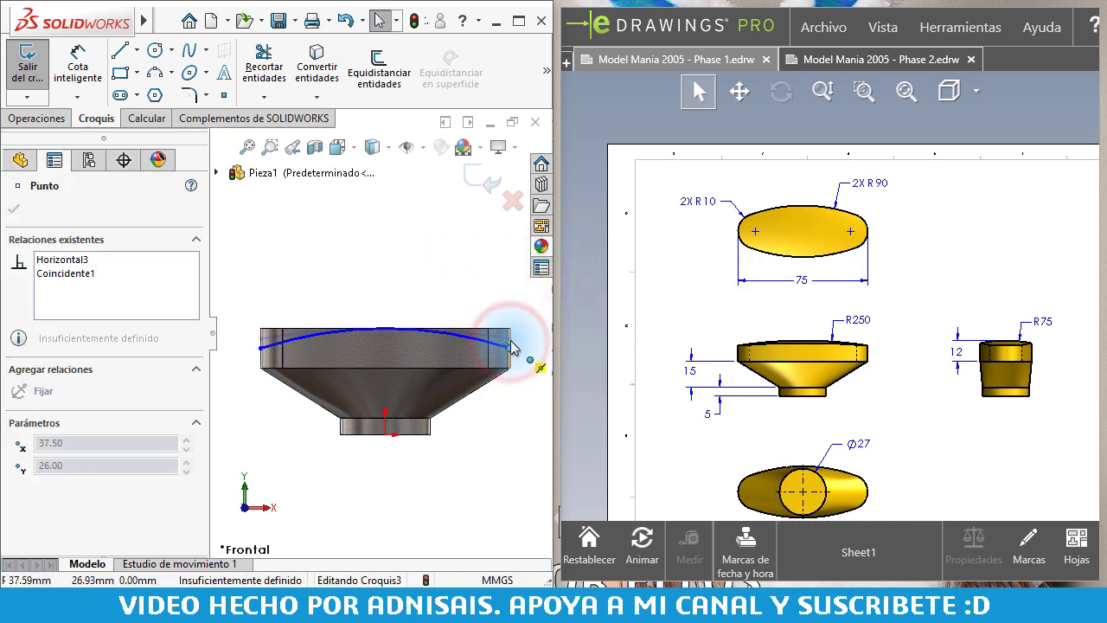
click(412, 297)
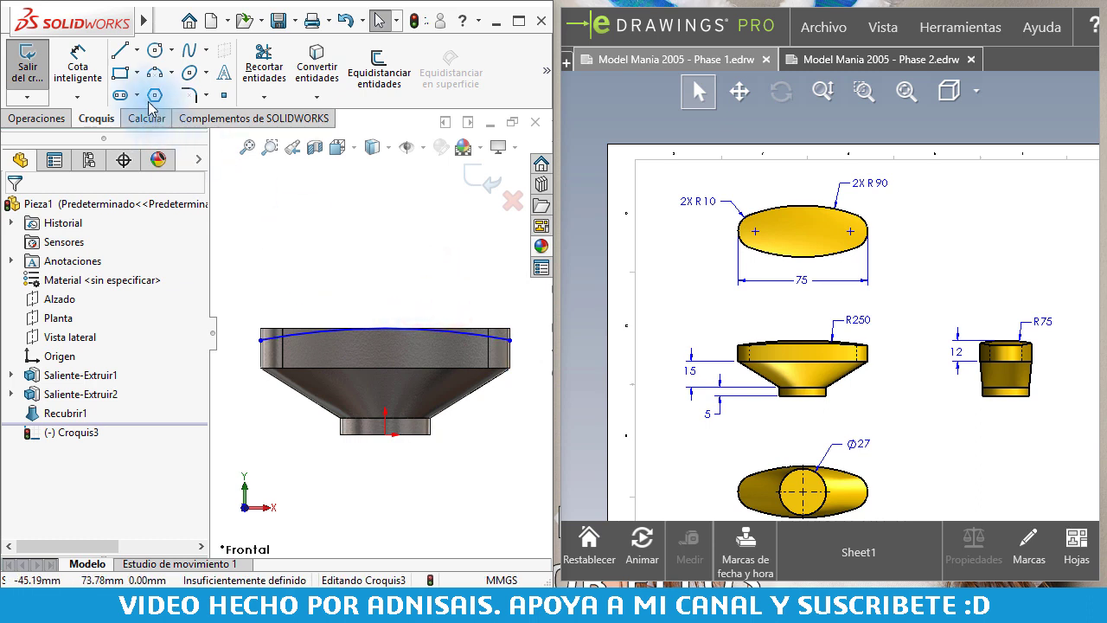
Close the arc with vertical, horizontal and vertical lines rising above the part.
click(122, 54)
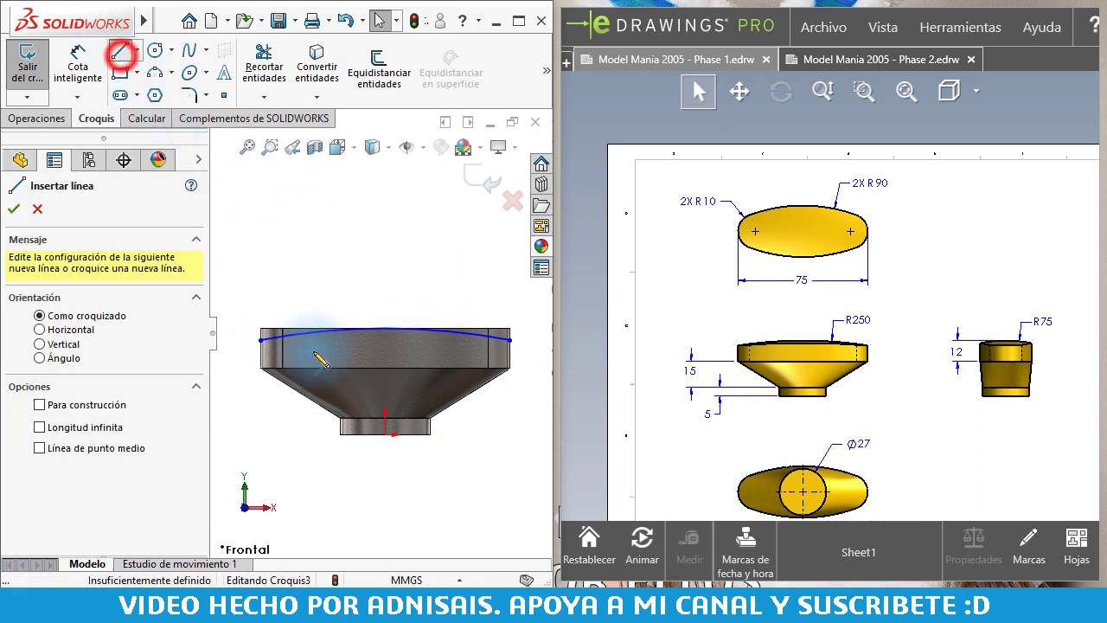
click(261, 339)
click(260, 285)
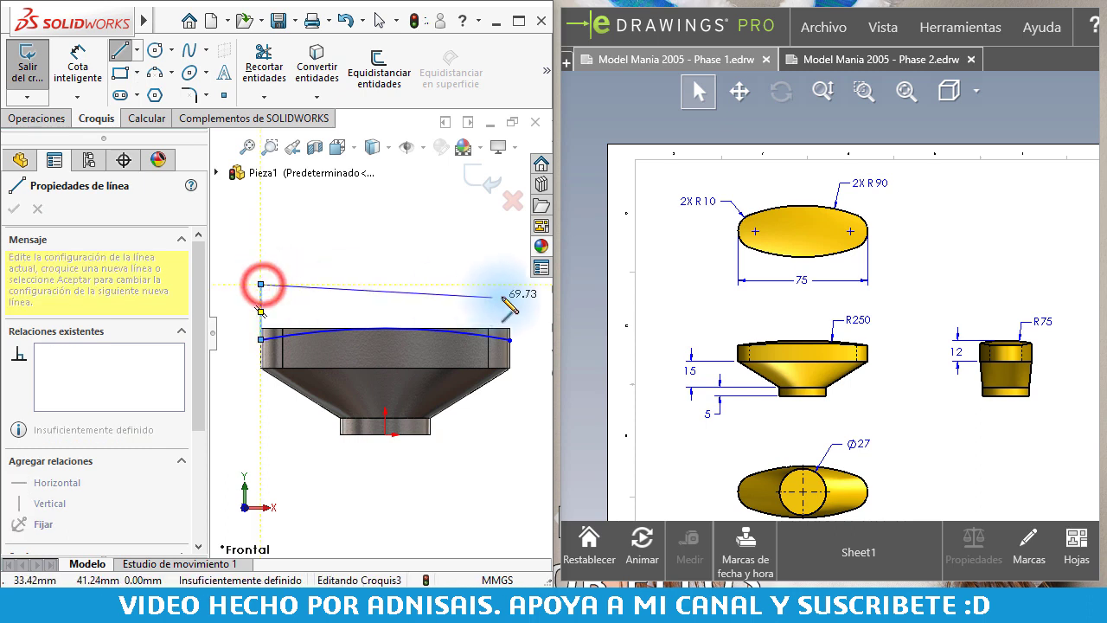
click(512, 285)
click(510, 339)
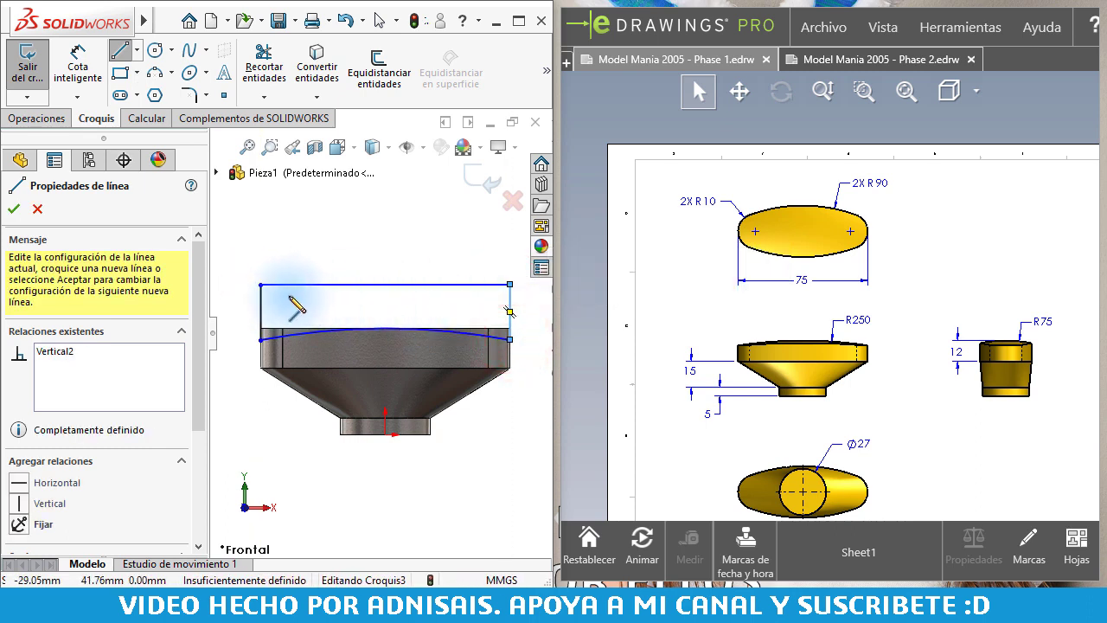
key(Escape)
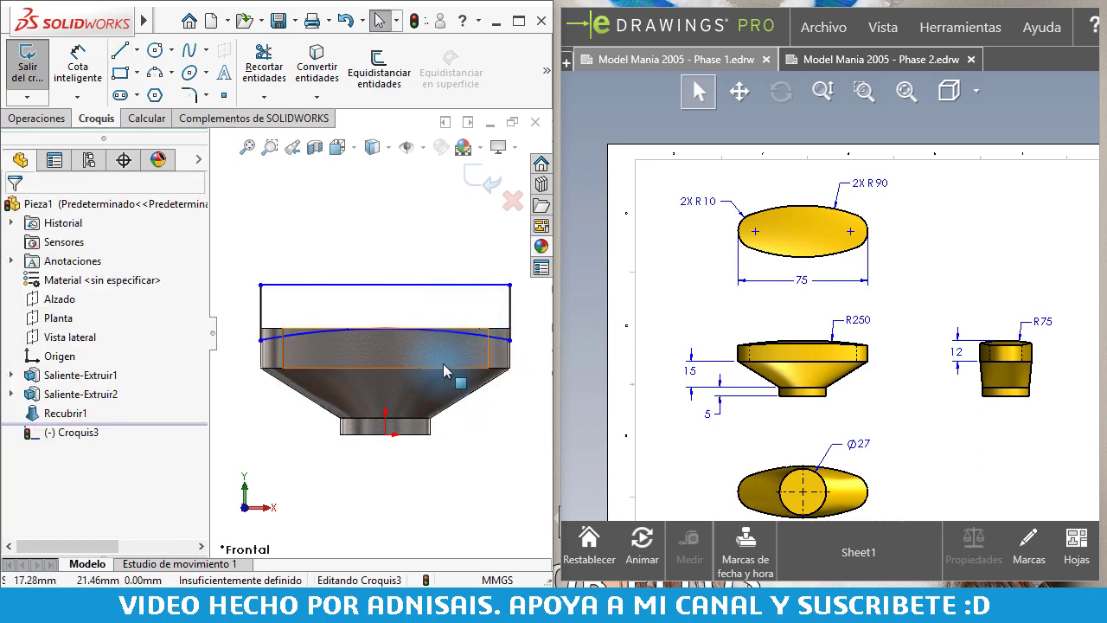
Dimension the arc's radius to 250.
click(78, 65)
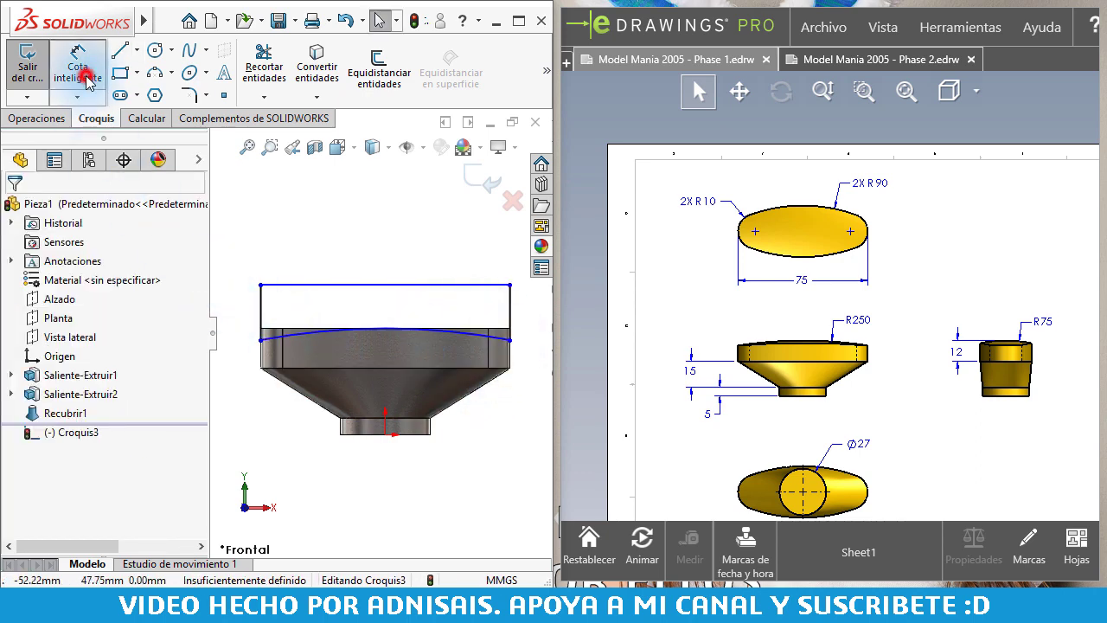
click(475, 339)
click(438, 231)
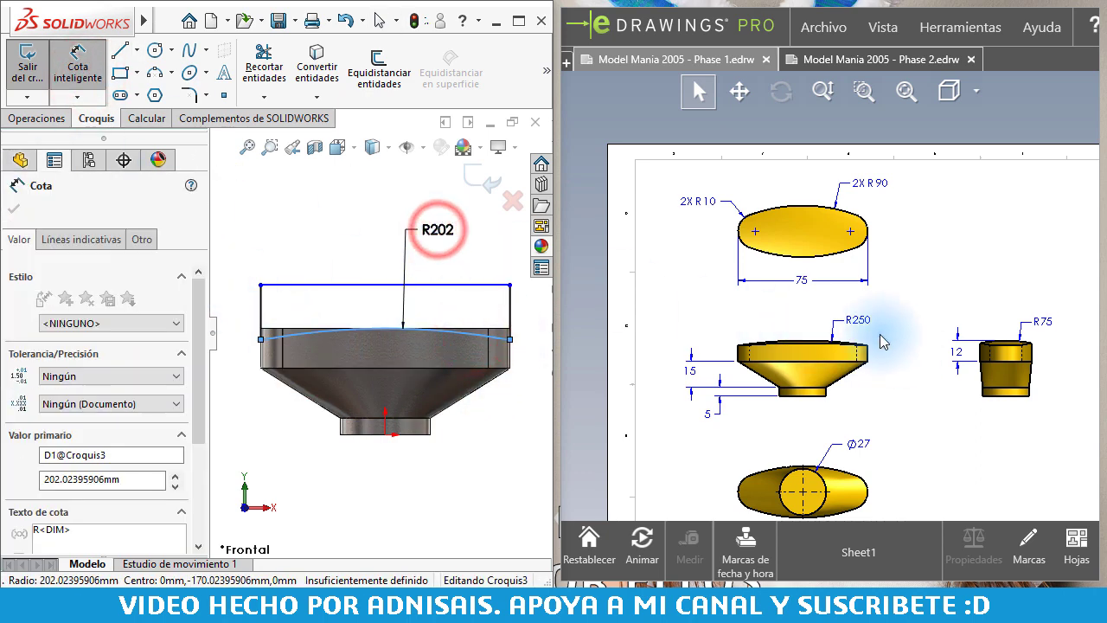
text(250)
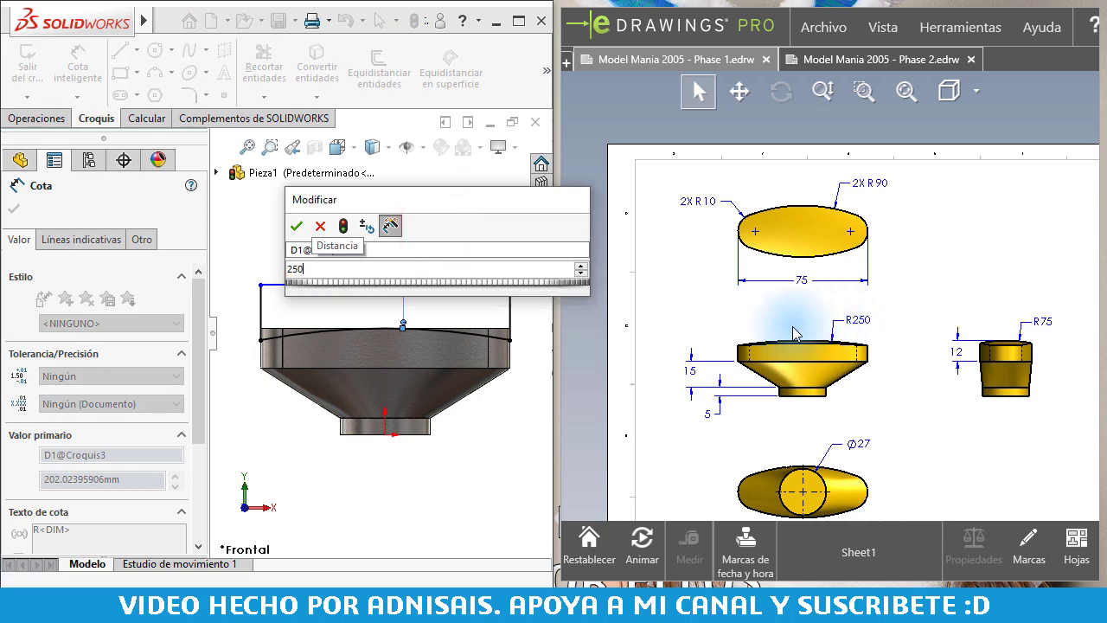
key(Return)
key(Escape)
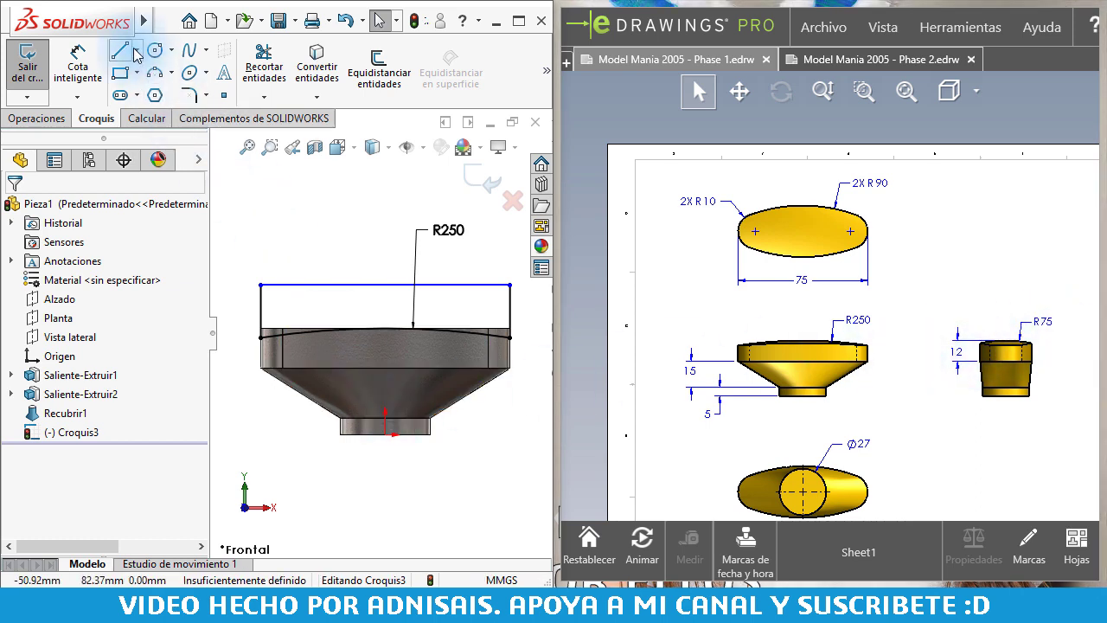
Draw a horizontal construction line below the part.
click(137, 49)
click(150, 94)
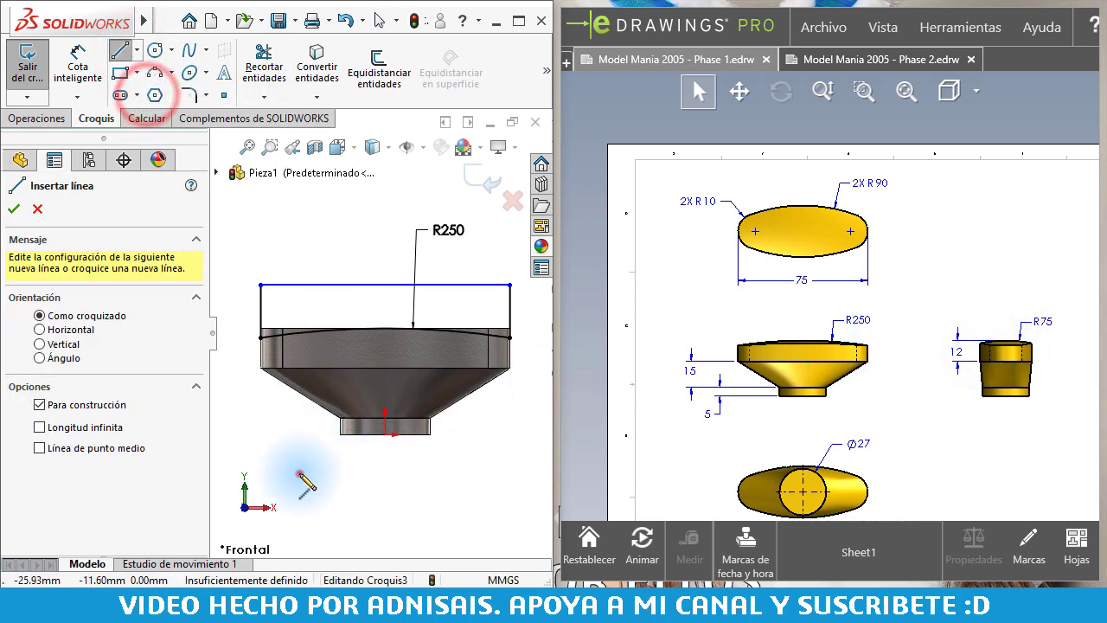
drag(300, 473, 495, 474)
key(Escape)
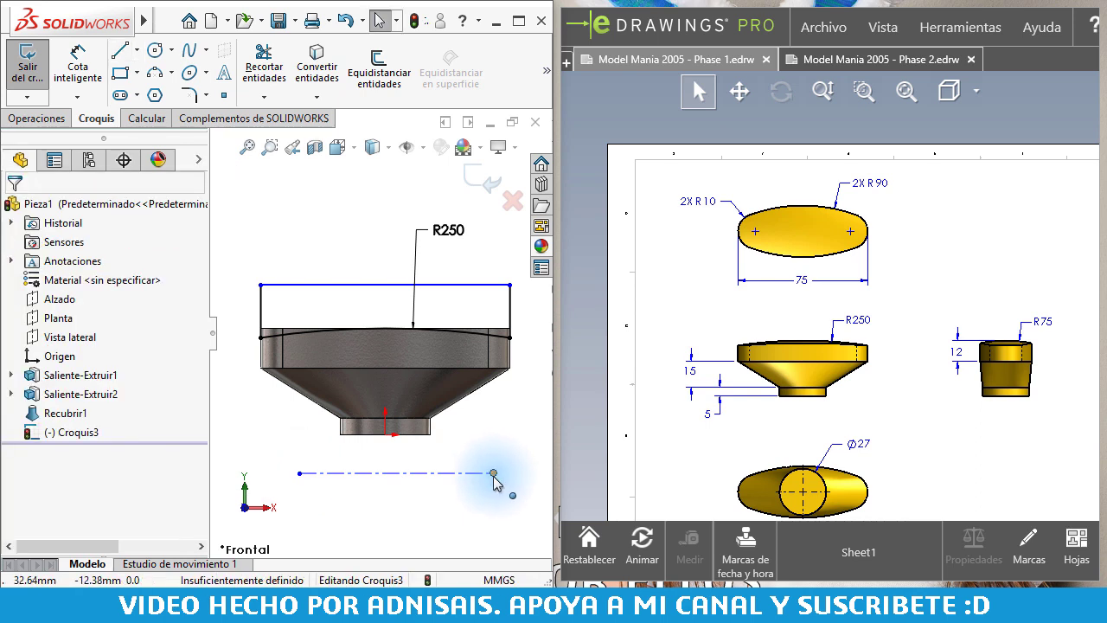
Dimension 75 mm from the construction line to the outline's top line.
click(71, 68)
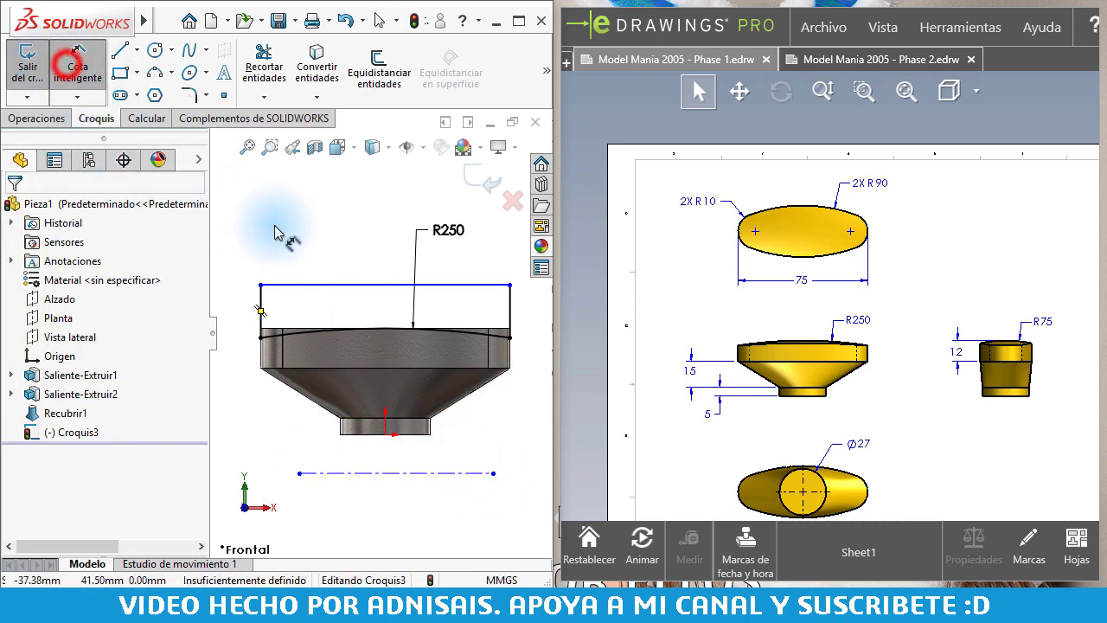
click(481, 325)
click(459, 473)
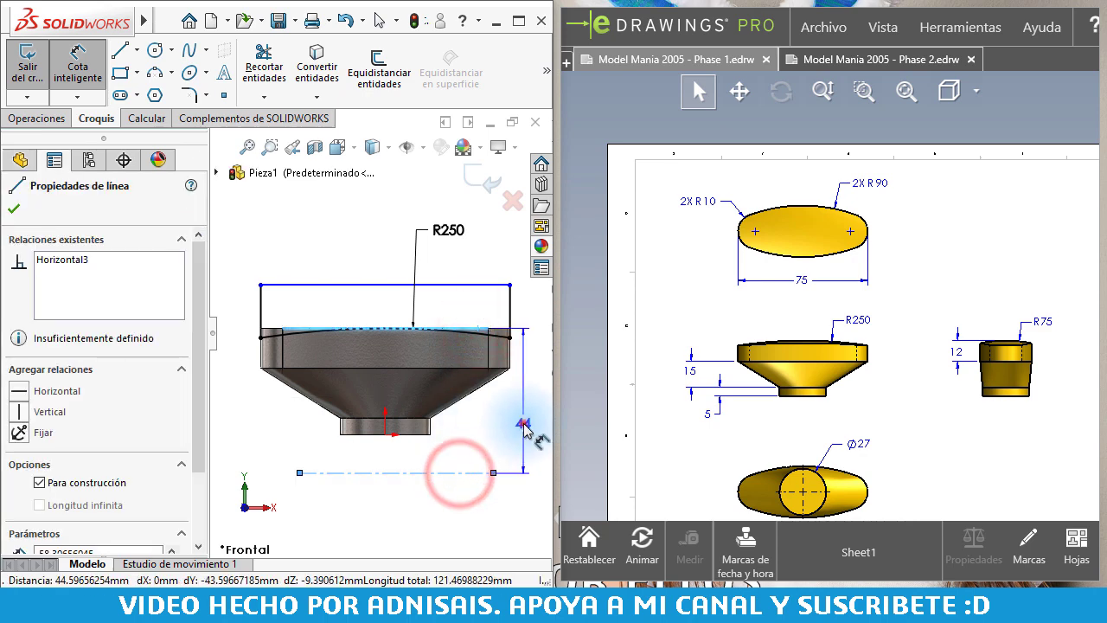
click(524, 425)
text(75)
key(Return)
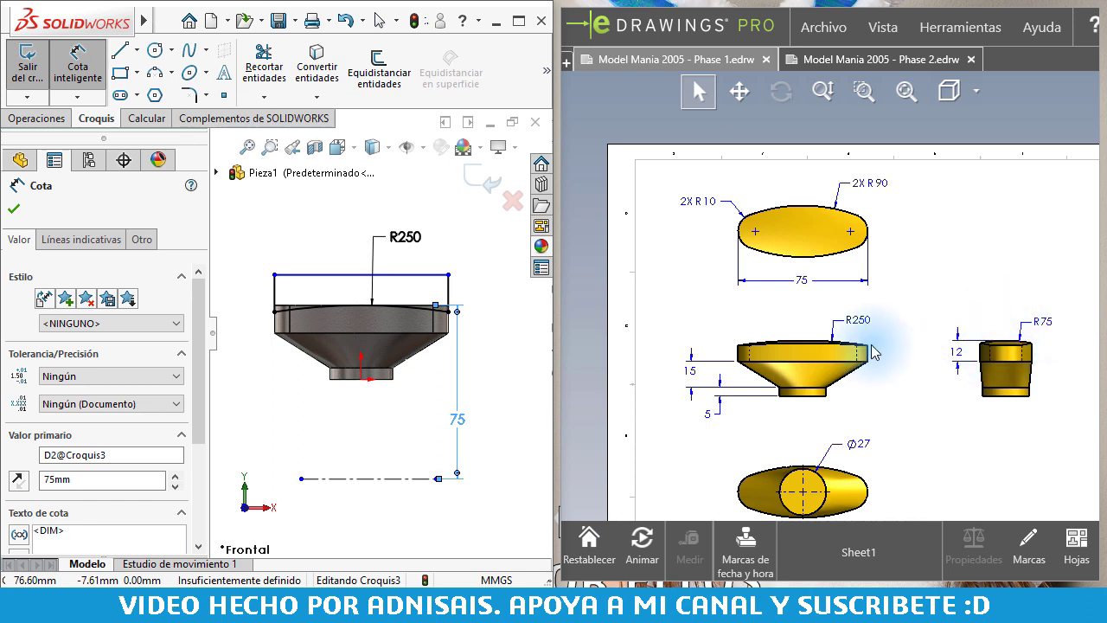
scroll(411, 290, down, 2)
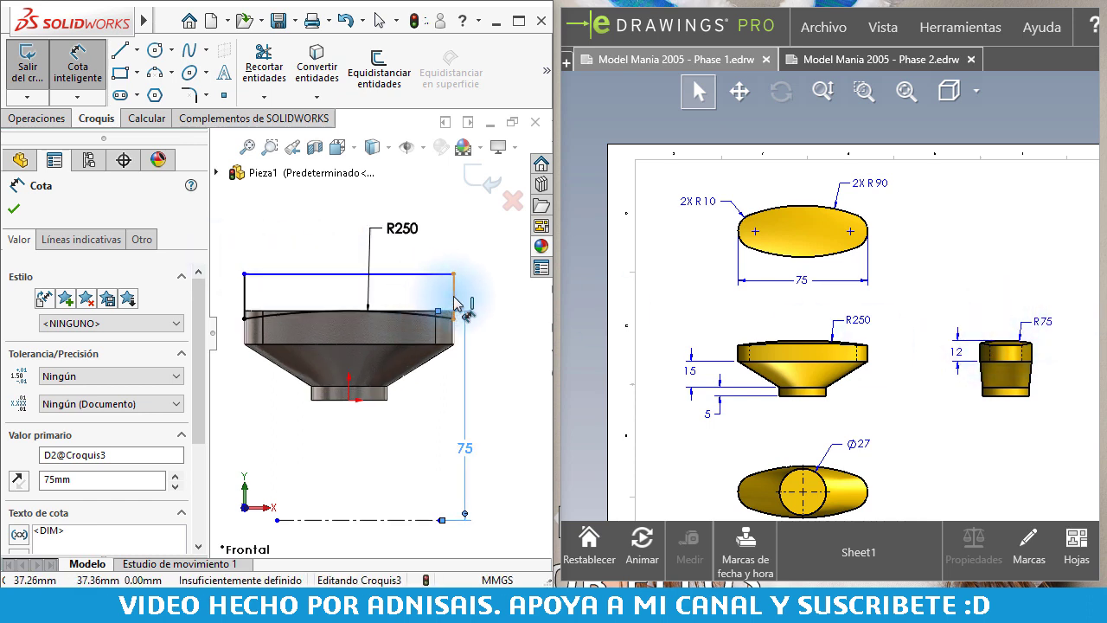
click(454, 296)
key(Escape)
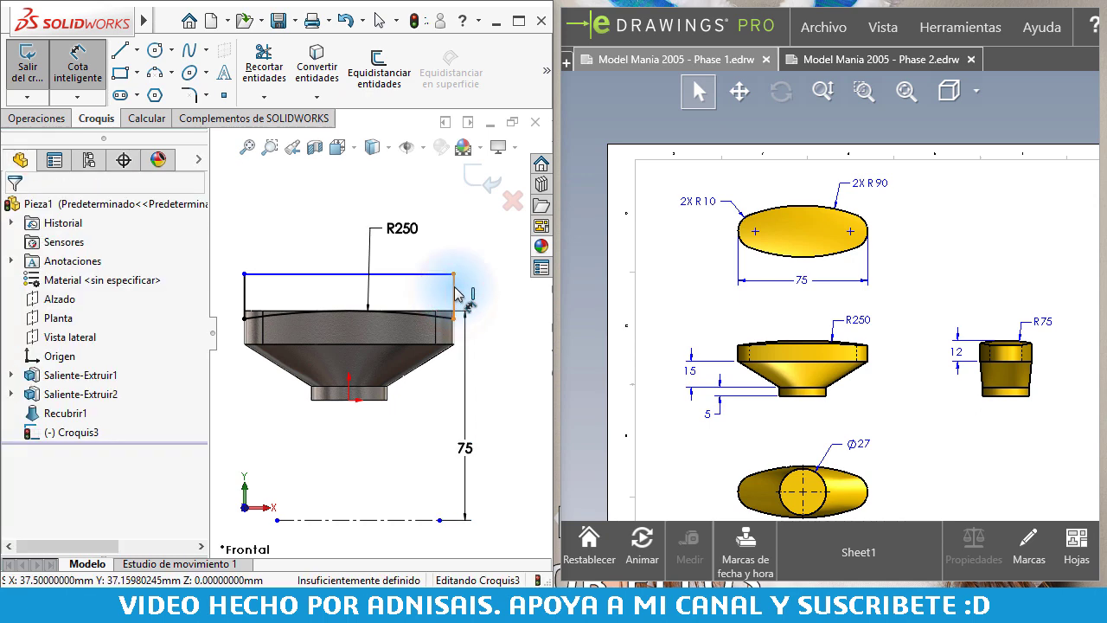
Dimension the short vertical line at 5 mm, fully defining the sketch.
click(454, 290)
click(483, 303)
click(482, 304)
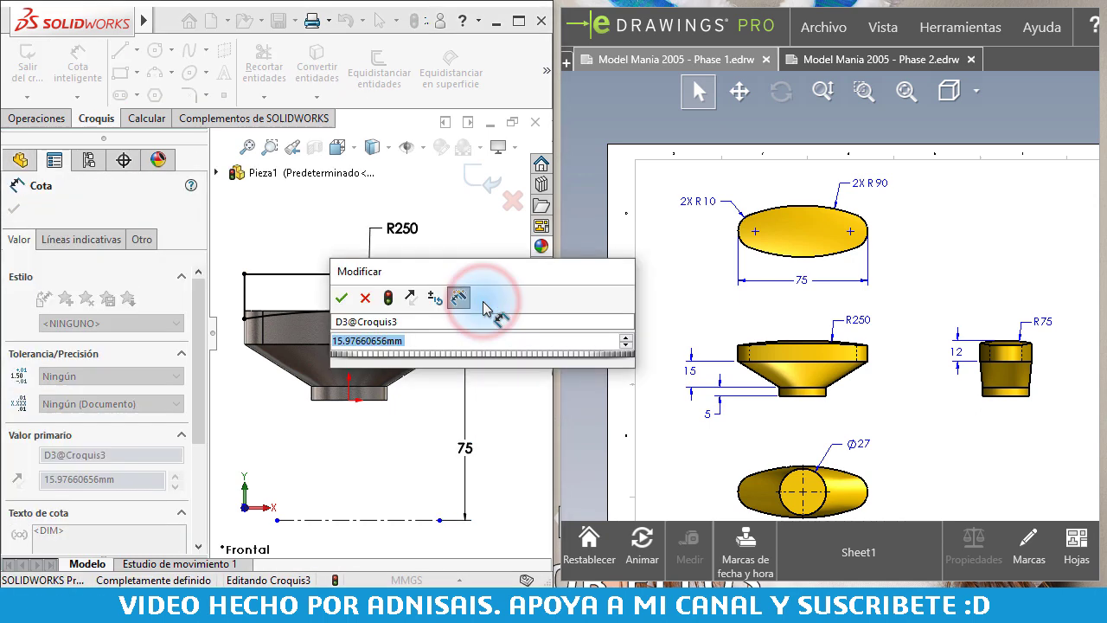
text(5)
key(Return)
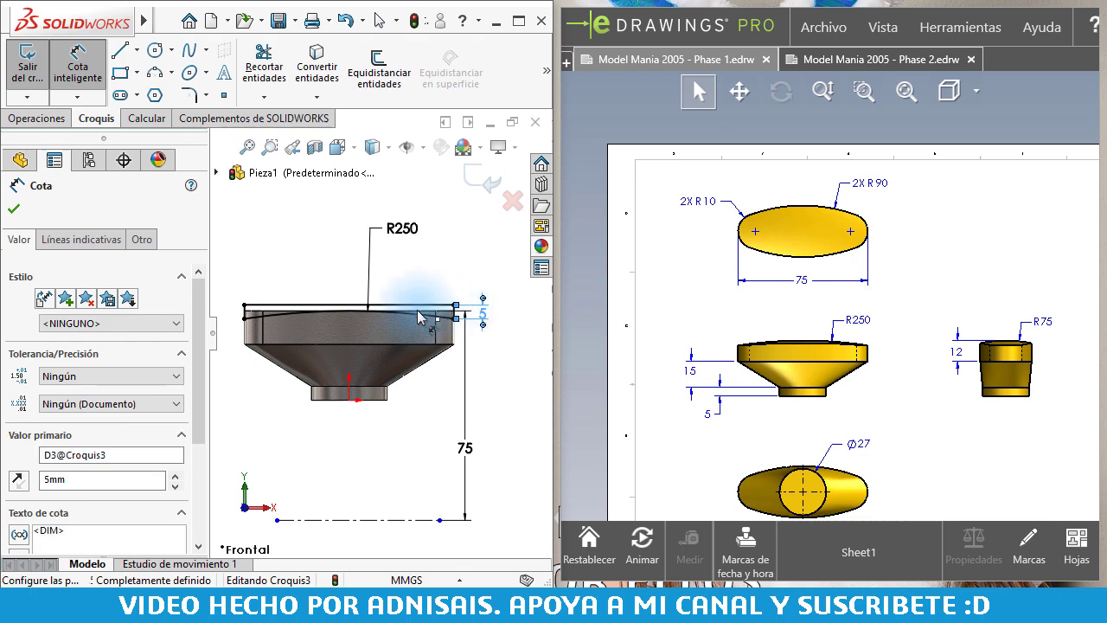
key(Escape)
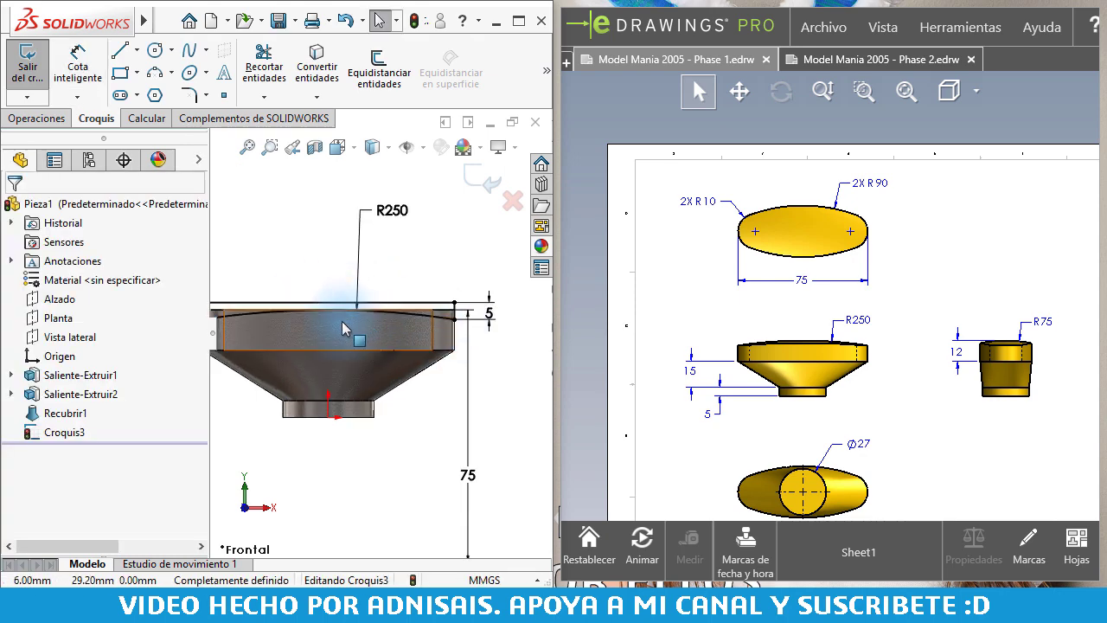
scroll(458, 342, up, 2)
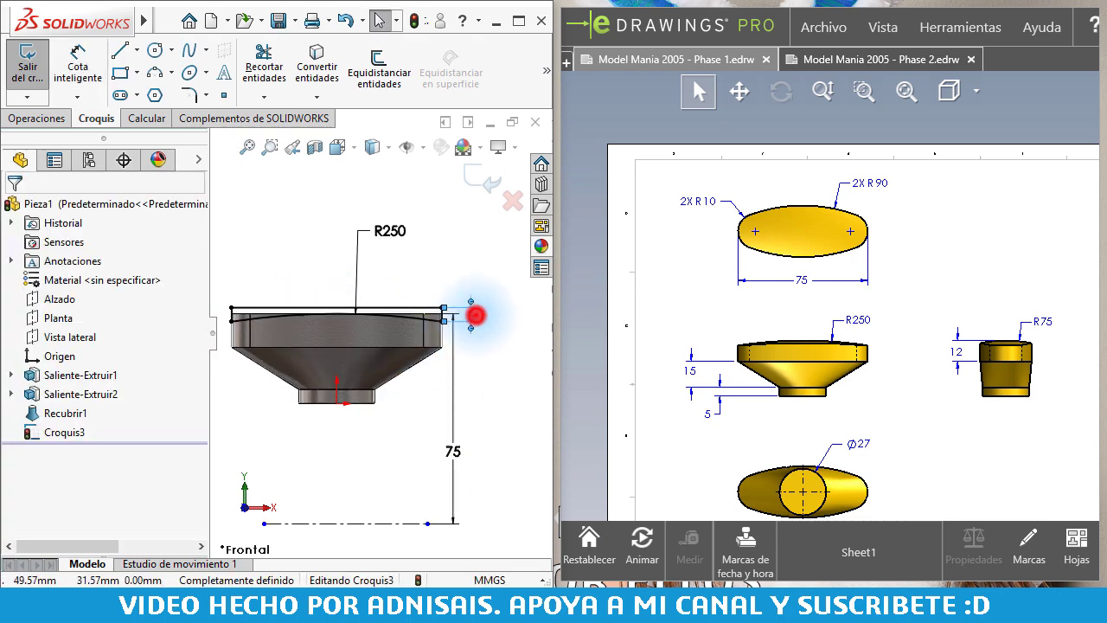
Change the short dimension at the arc's end from 5 mm to 10 mm and orbit to check it.
double_click(475, 315)
key(Return)
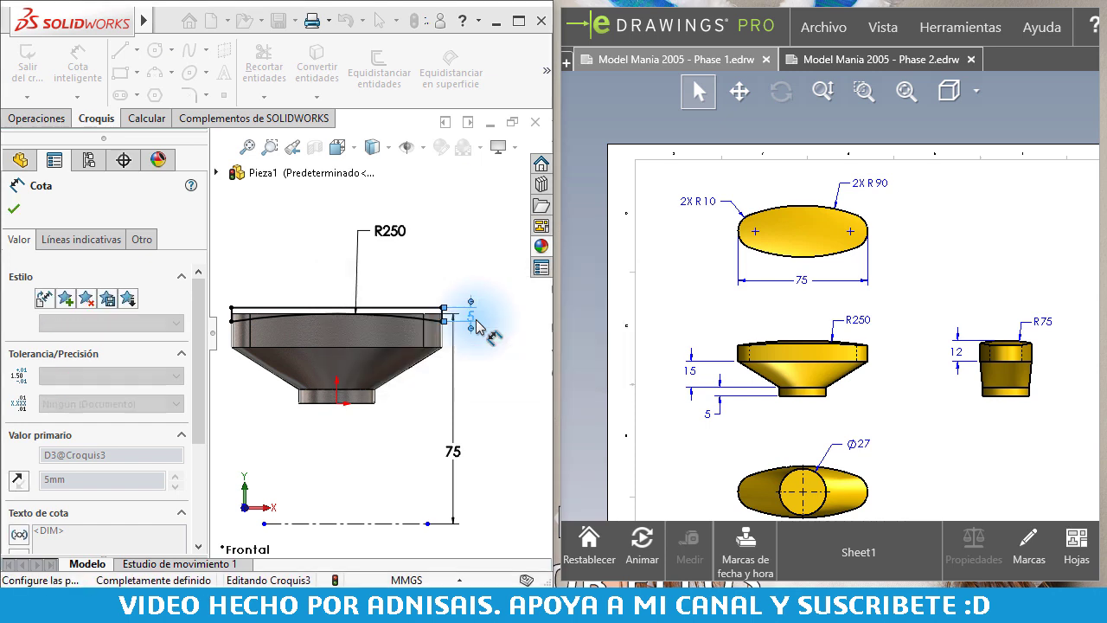
middle_drag(477, 327, 415, 407)
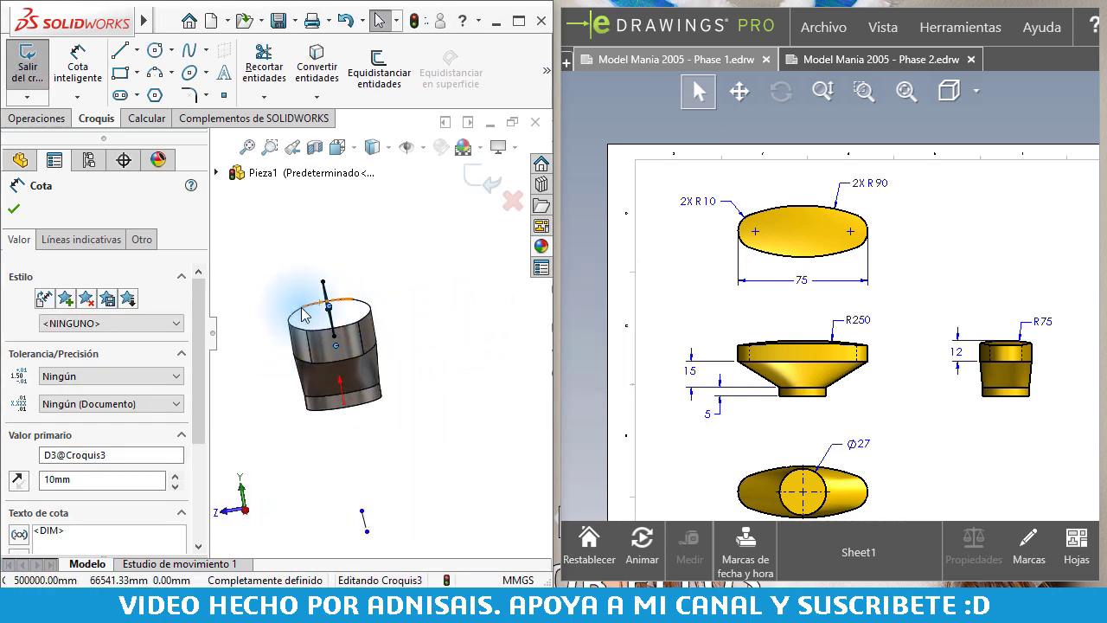
middle_drag(317, 327, 374, 316)
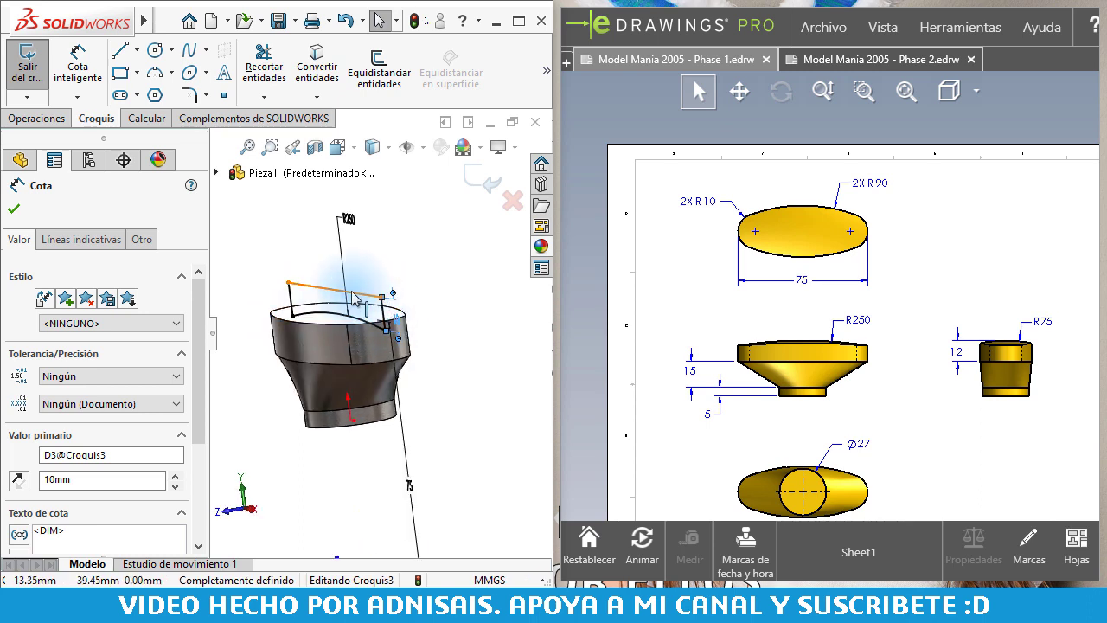
middle_drag(339, 294, 322, 277)
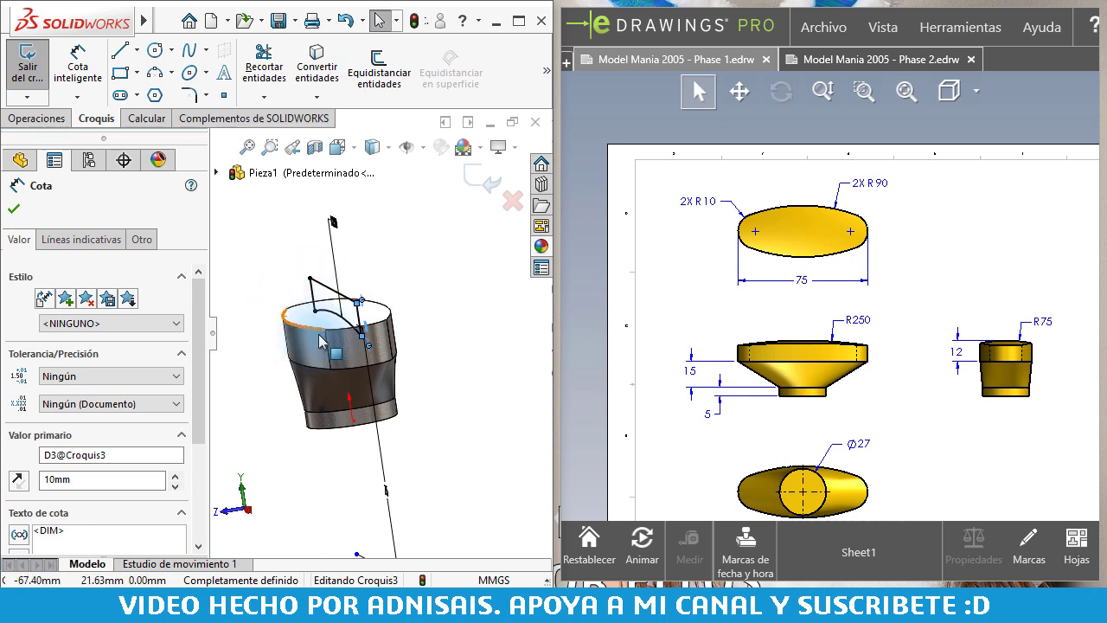
middle_drag(321, 340, 384, 330)
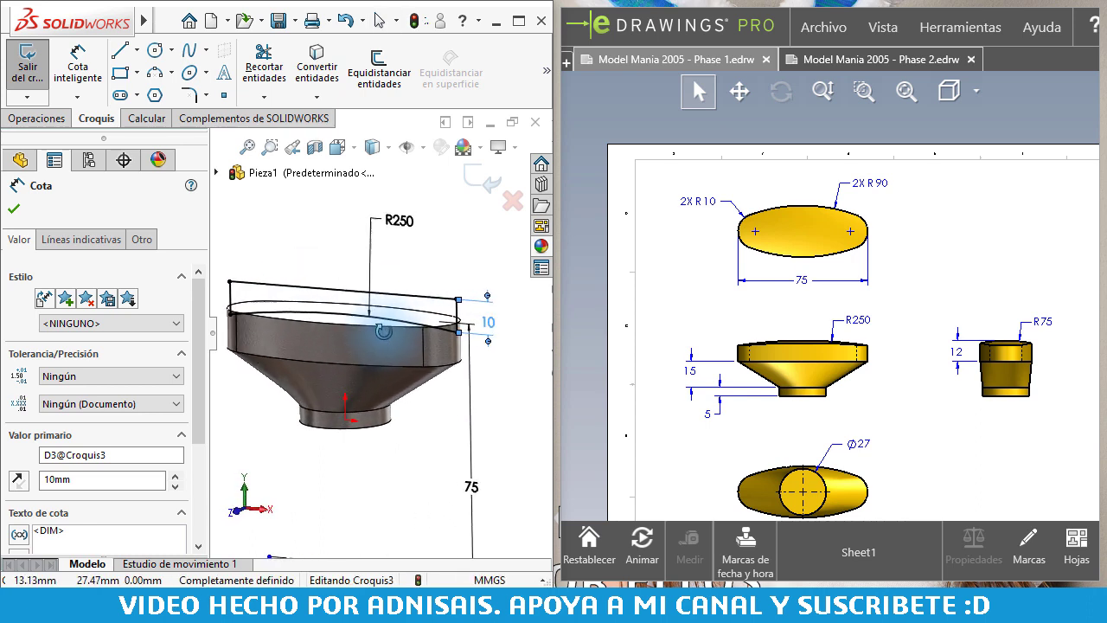
scroll(384, 331, up, 3)
click(372, 418)
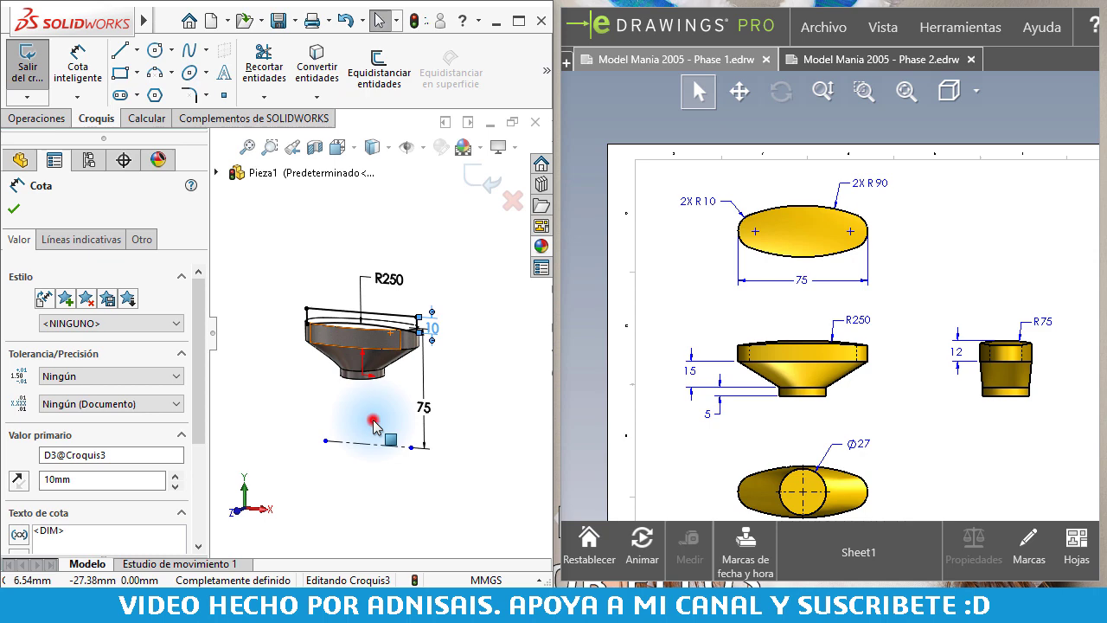
Revolve-cut Croquis3 360° around Línea7 to trim the top into an R250 curve.
click(57, 119)
click(414, 78)
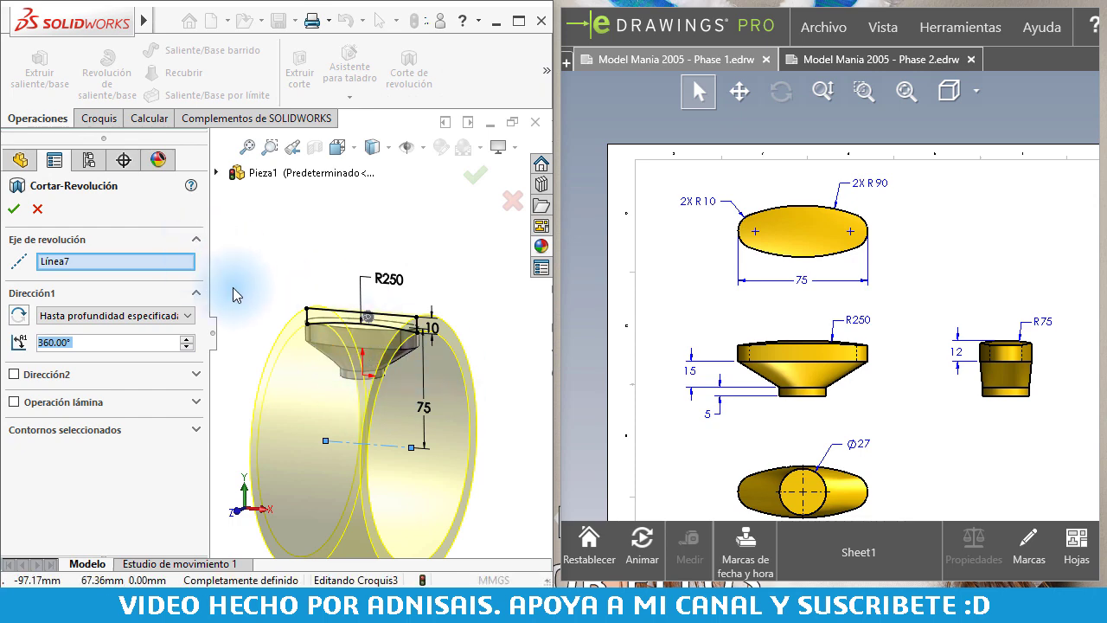
middle_drag(458, 346, 493, 380)
middle_drag(377, 356, 406, 372)
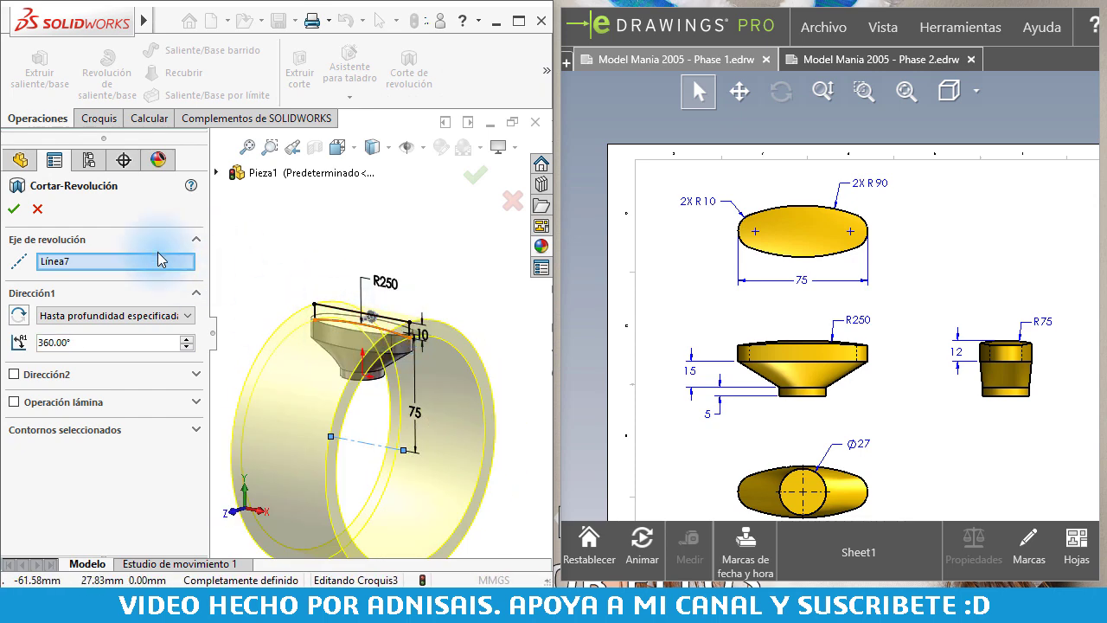
click(12, 209)
click(318, 255)
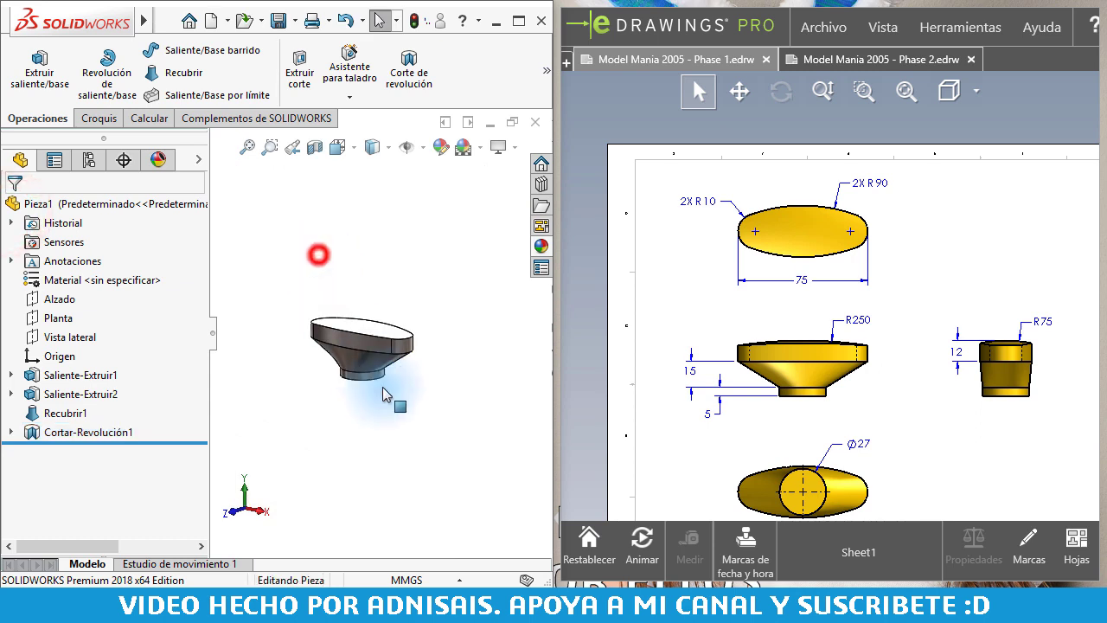
Inspect the new curved top from the front and right views.
scroll(383, 387, down, 3)
click(338, 262)
middle_drag(338, 262, 282, 237)
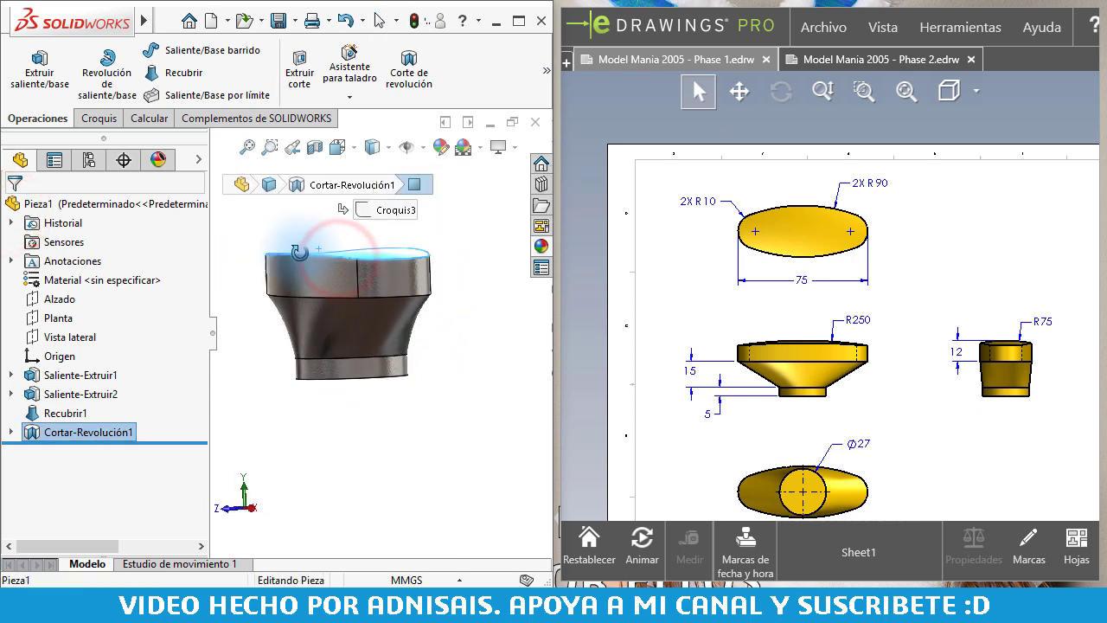
click(280, 236)
key(ctrl+1)
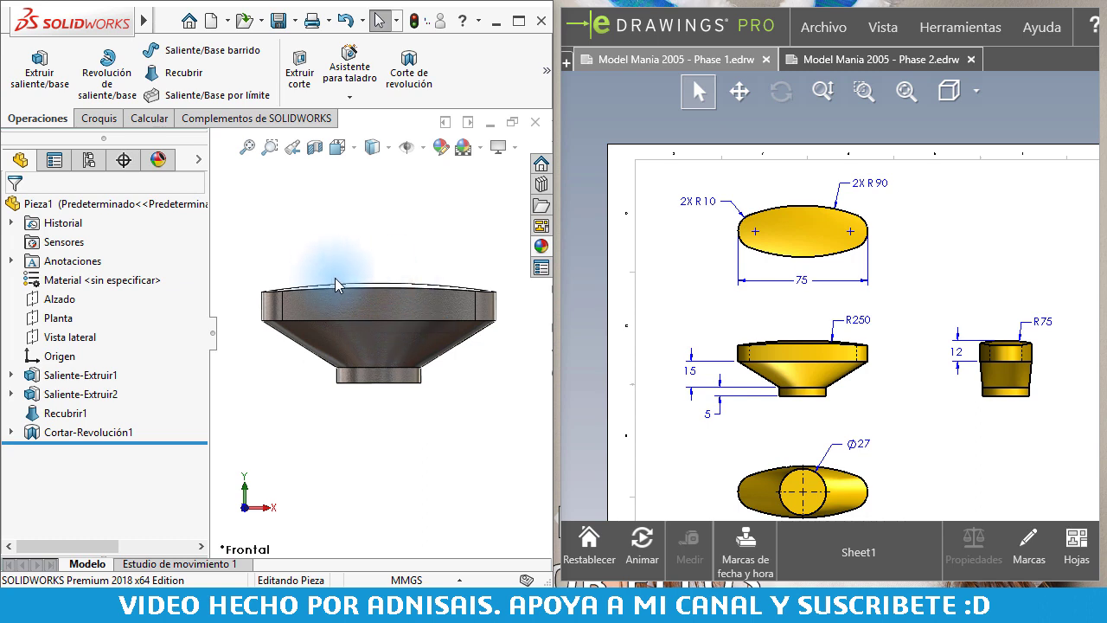
key(ctrl+4)
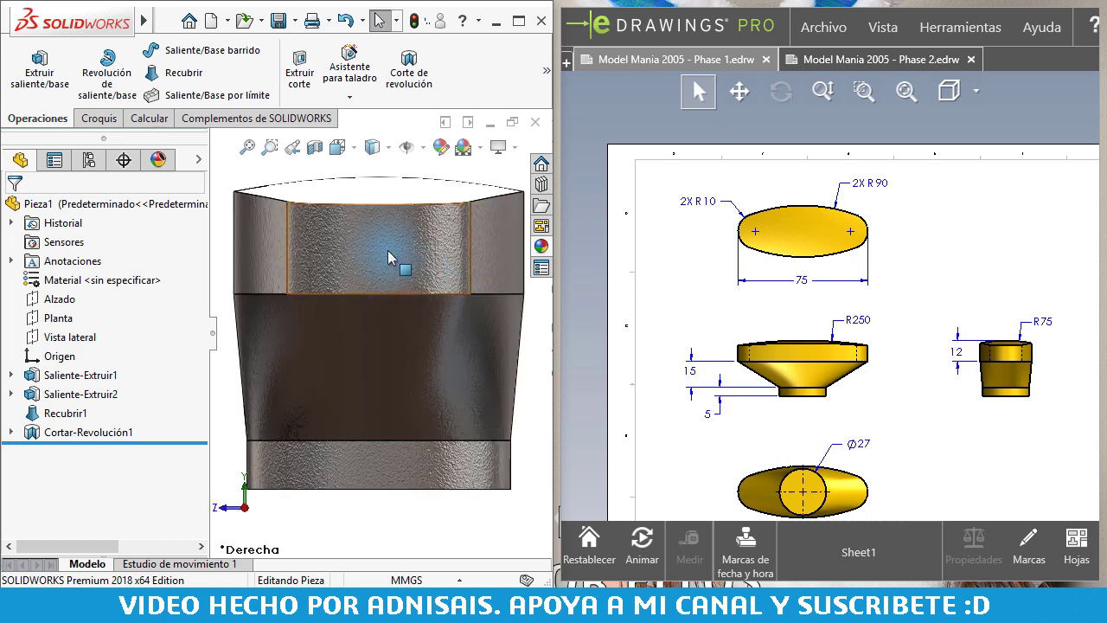
Show the handle in isometric and fit the whole Phase 1 sheet beside it in eDrawings.
scroll(368, 242, up, 1)
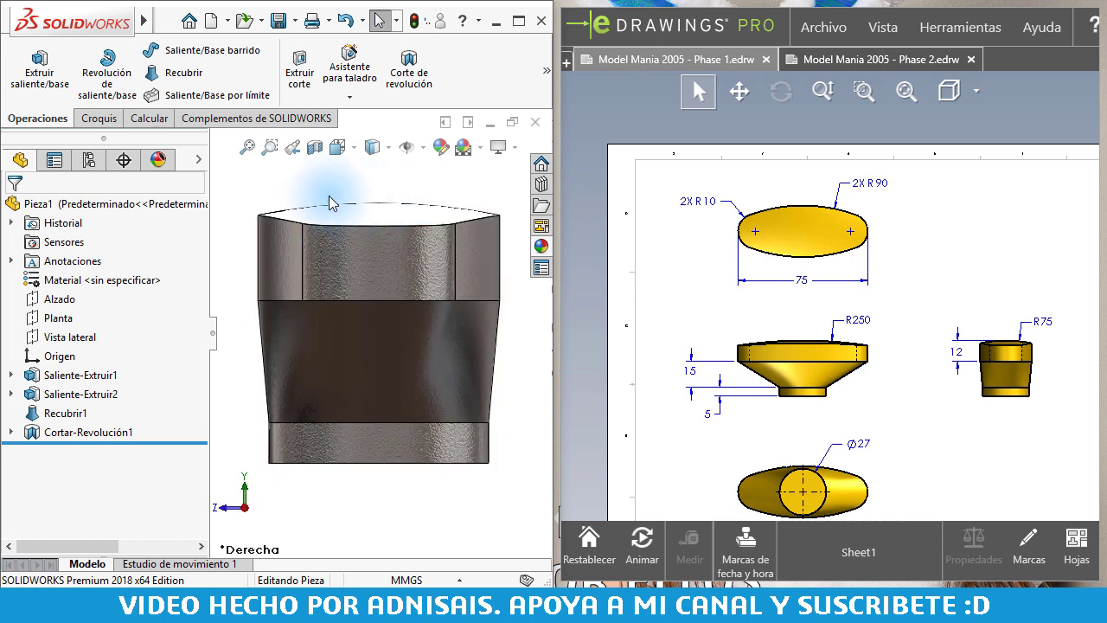
key(ctrl+7)
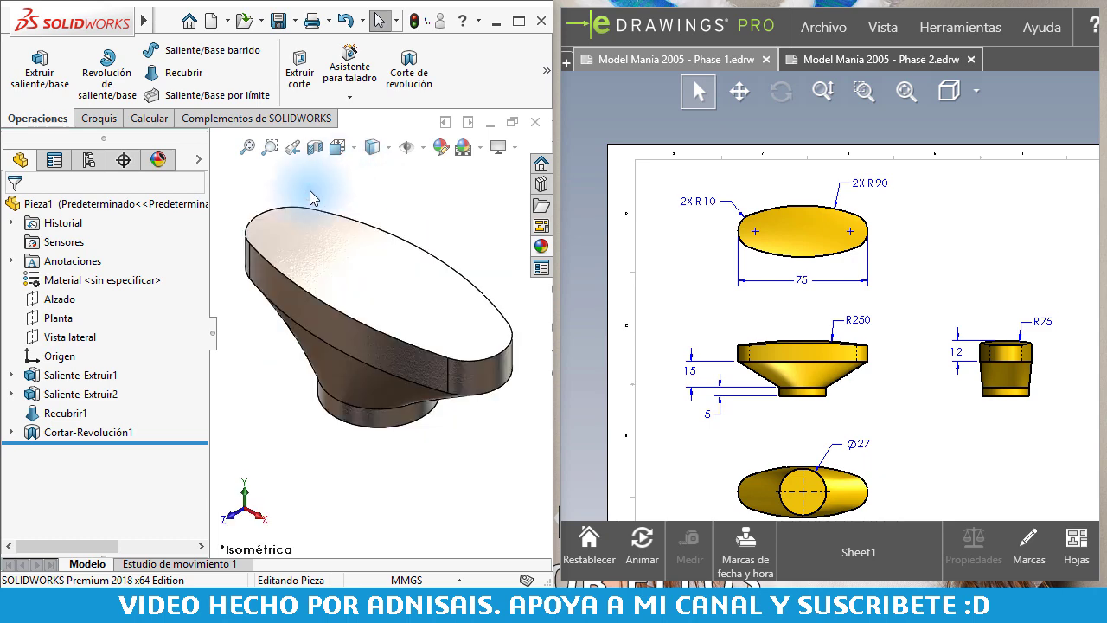
middle_drag(861, 373, 783, 312)
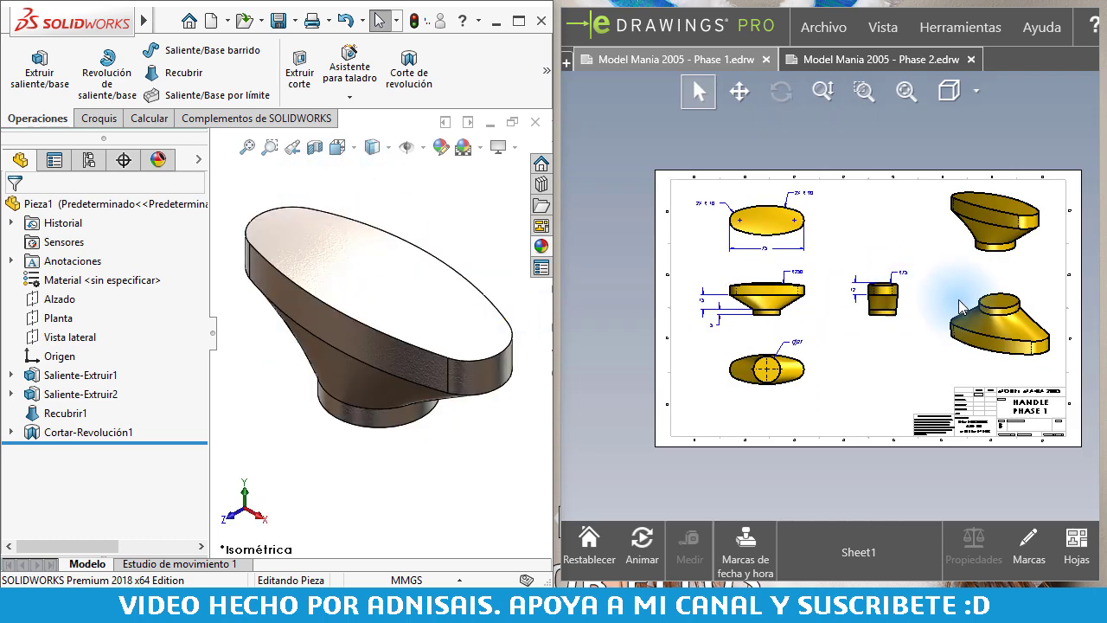
key(f)
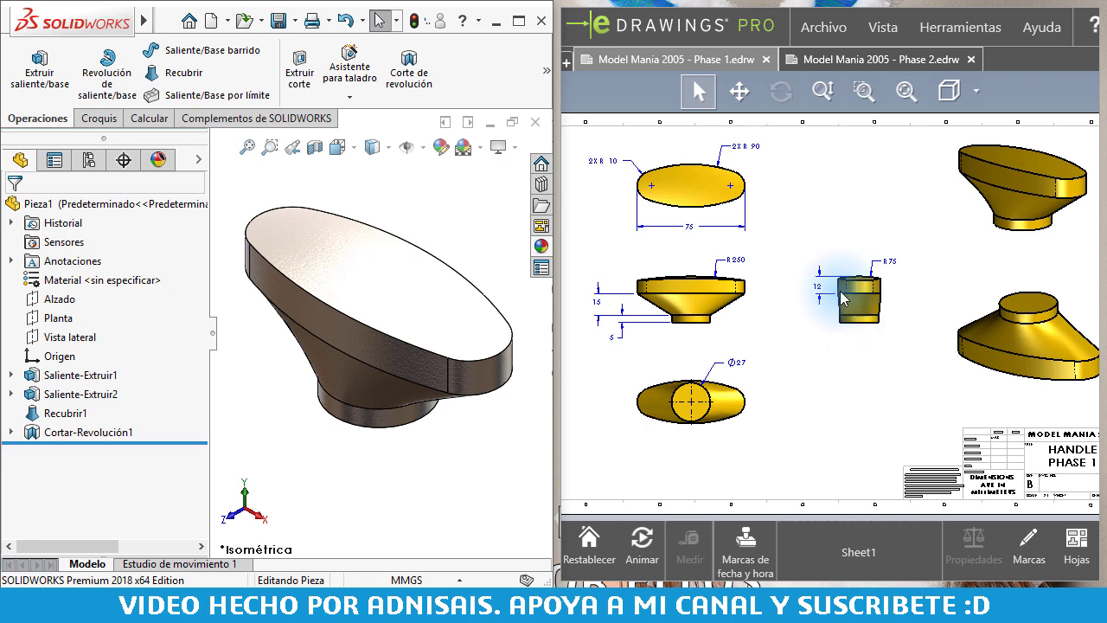
drag(849, 321, 854, 299)
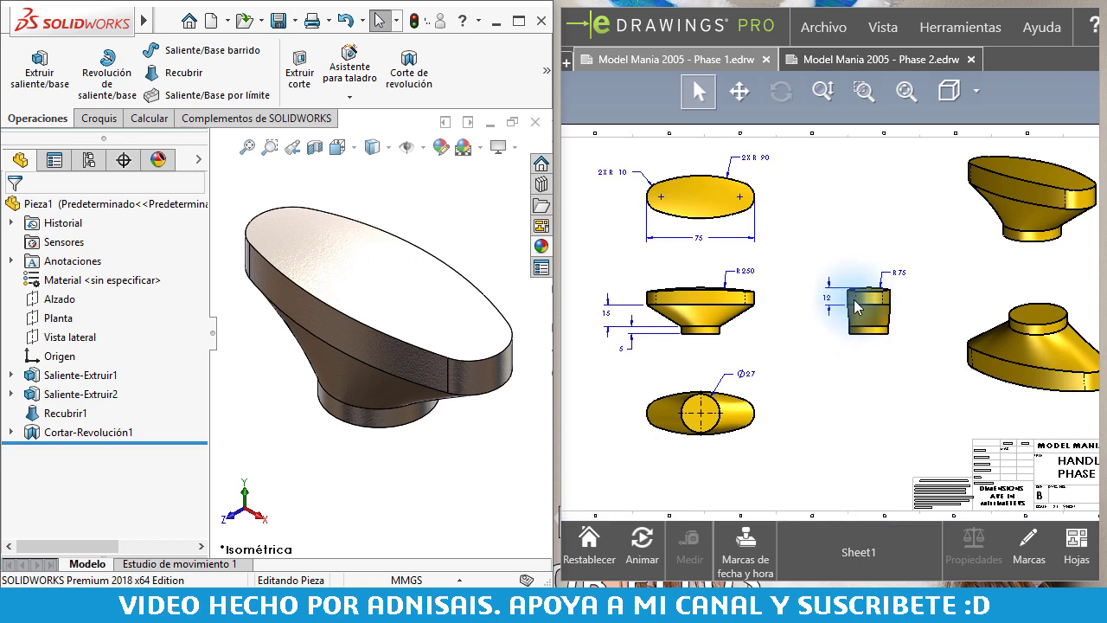
Open the Model Mania 2005 - Phase 2.edrw drawing and zoom into the sheet.
click(872, 59)
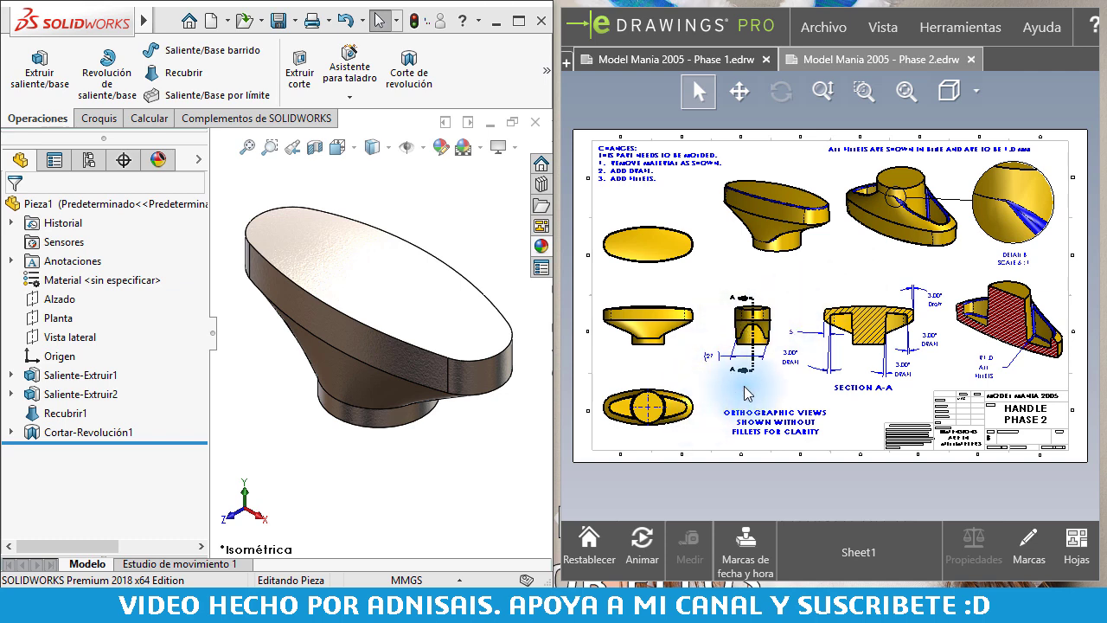
scroll(905, 223, down, 1)
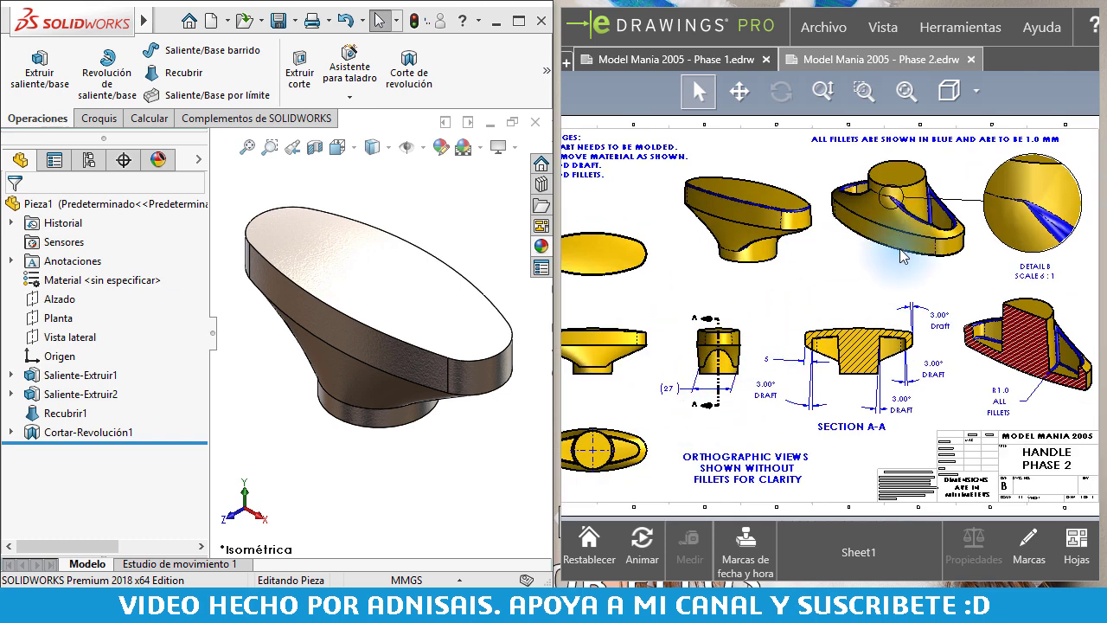
scroll(904, 346, down, 1)
scroll(908, 346, down, 1)
scroll(908, 346, down, 1)
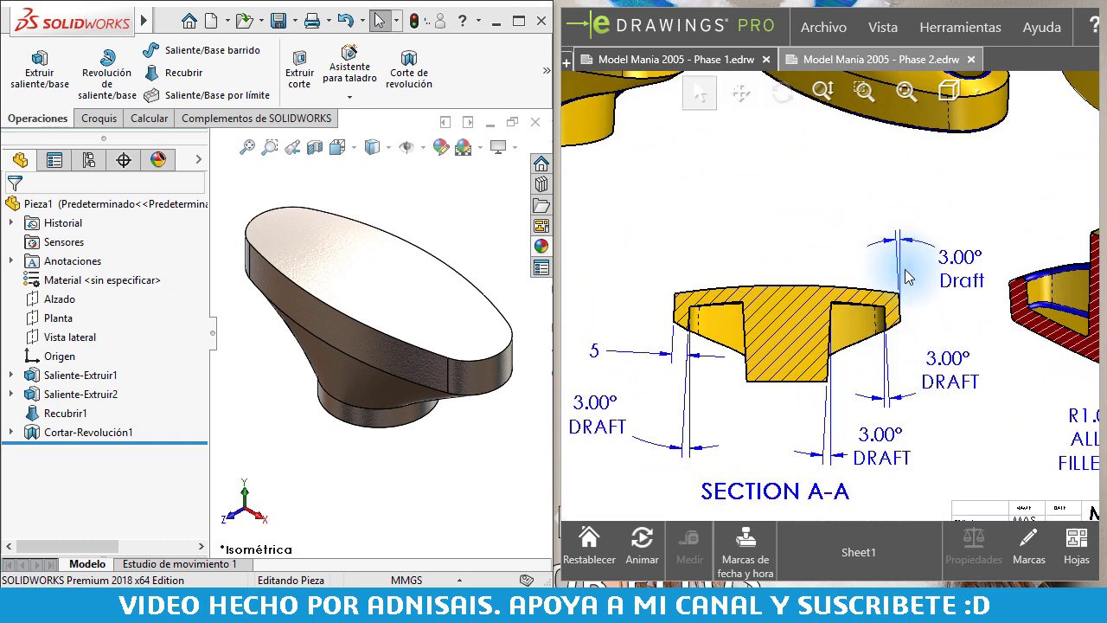
scroll(1021, 312, up, 1)
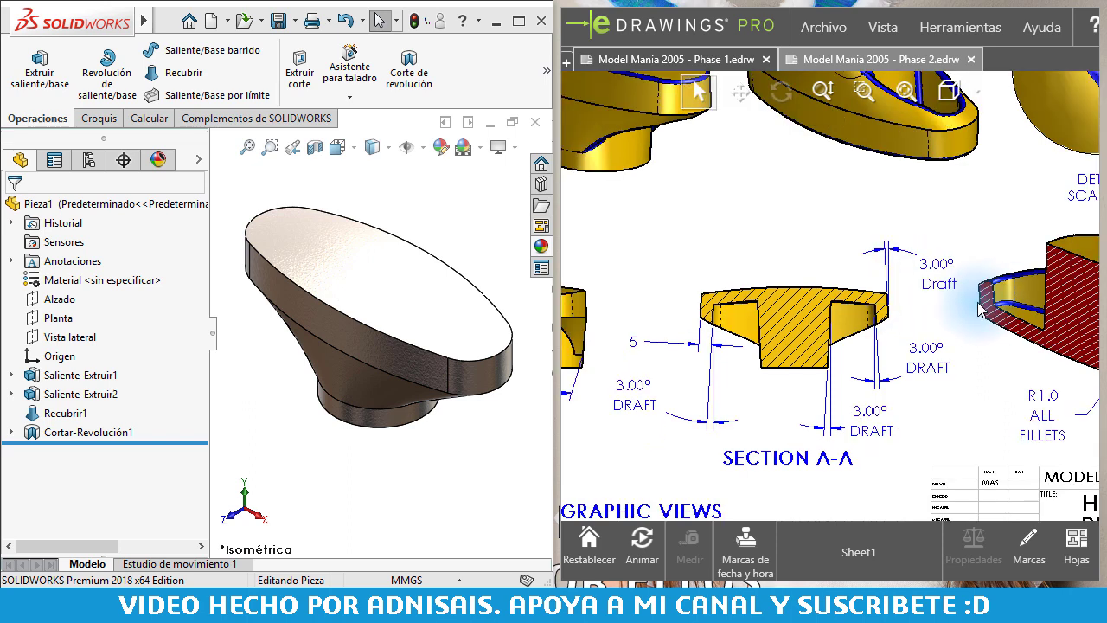
scroll(1028, 327, up, 1)
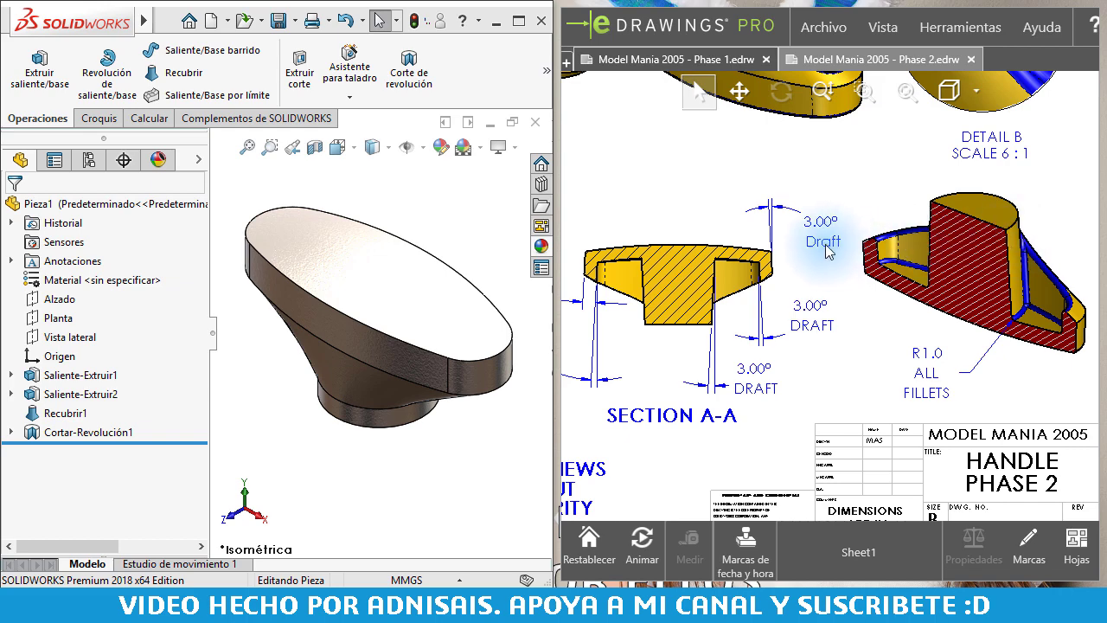
Pan and zoom around Section A-A, the orthographic views, Detail B and the title block.
mouse_move(799, 216)
middle_down()
mouse_move(886, 338)
mouse_move(934, 224)
mouse_move(990, 165)
middle_up()
mouse_move(822, 246)
middle_down()
mouse_move(961, 221)
mouse_move(1000, 158)
mouse_move(924, 262)
mouse_move(785, 347)
middle_up()
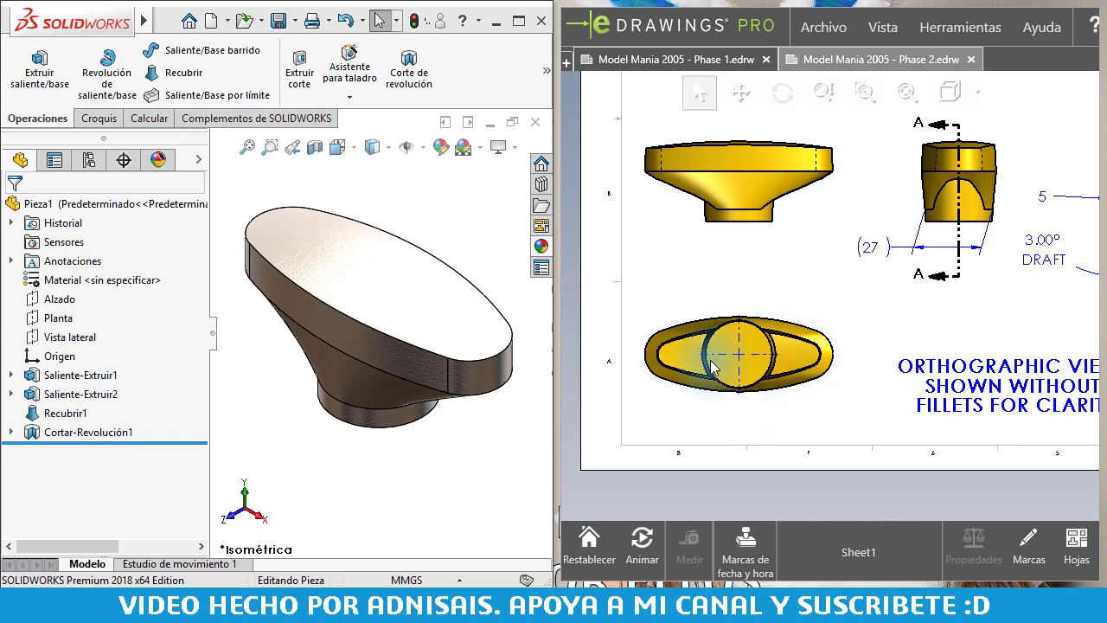
middle_drag(796, 359, 758, 277)
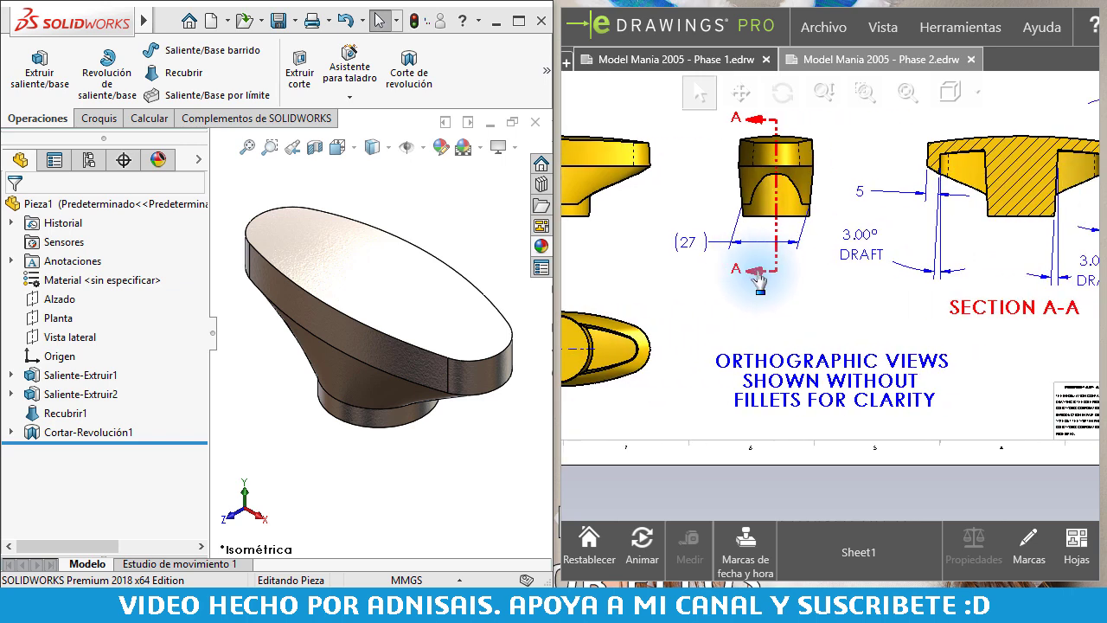
middle_drag(1021, 259, 749, 269)
middle_drag(1098, 149, 983, 197)
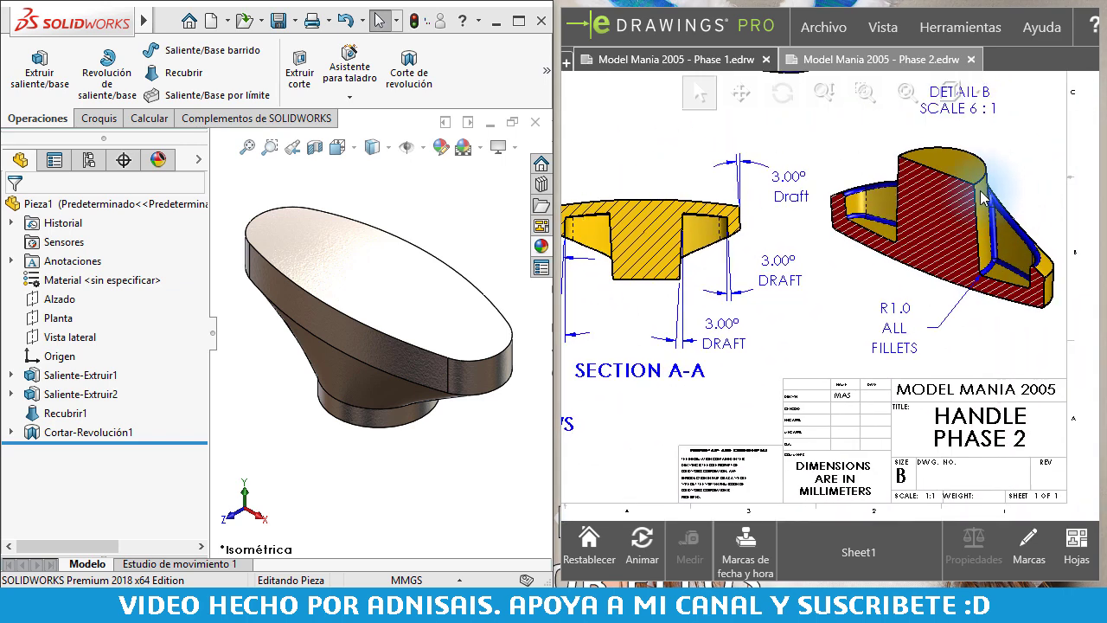
middle_drag(903, 238, 991, 276)
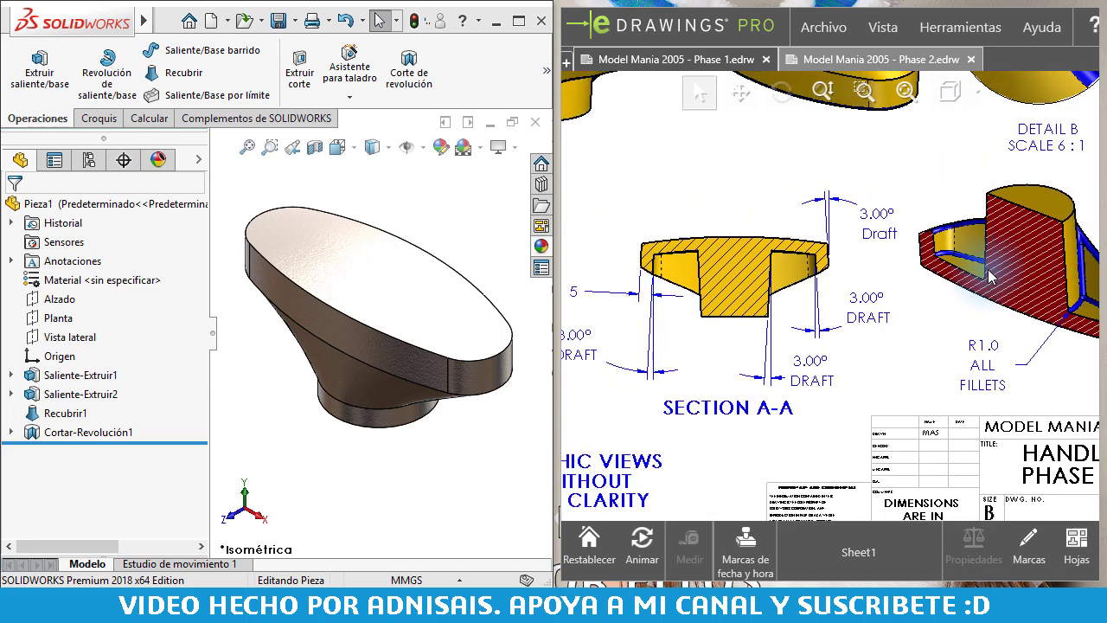
scroll(915, 261, down, 2)
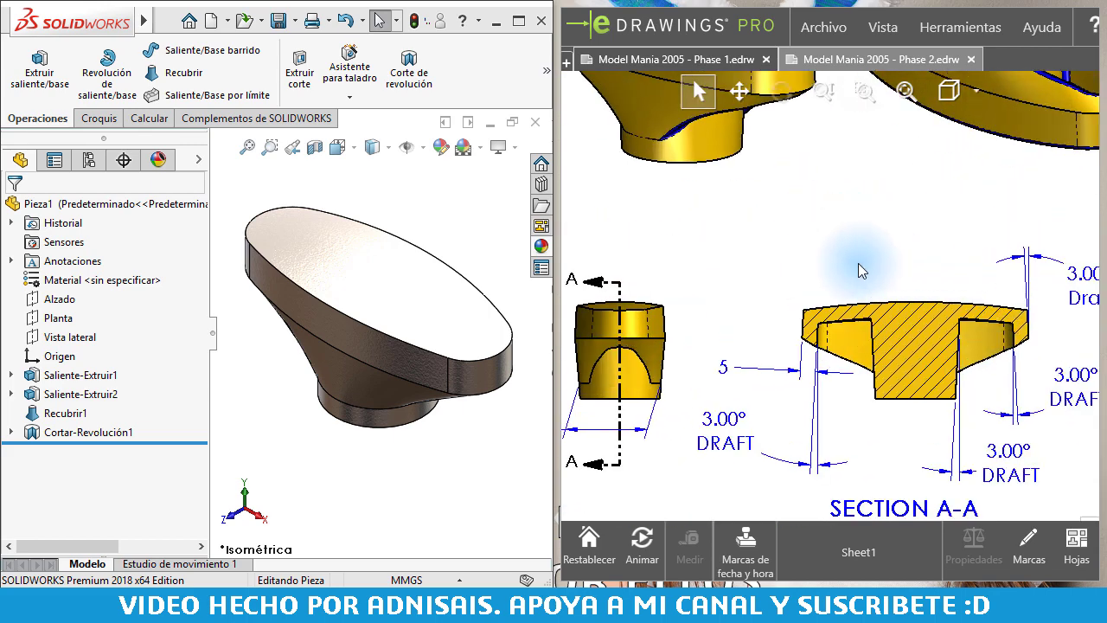
scroll(861, 271, up, 1)
scroll(783, 258, up, 1)
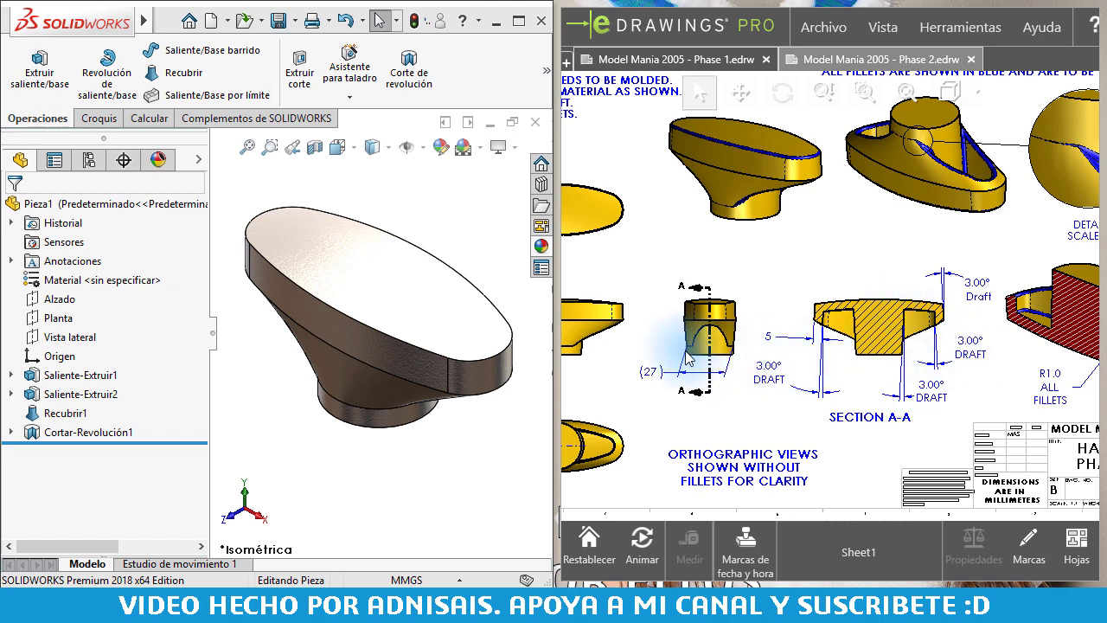
scroll(689, 358, down, 1)
scroll(685, 321, down, 1)
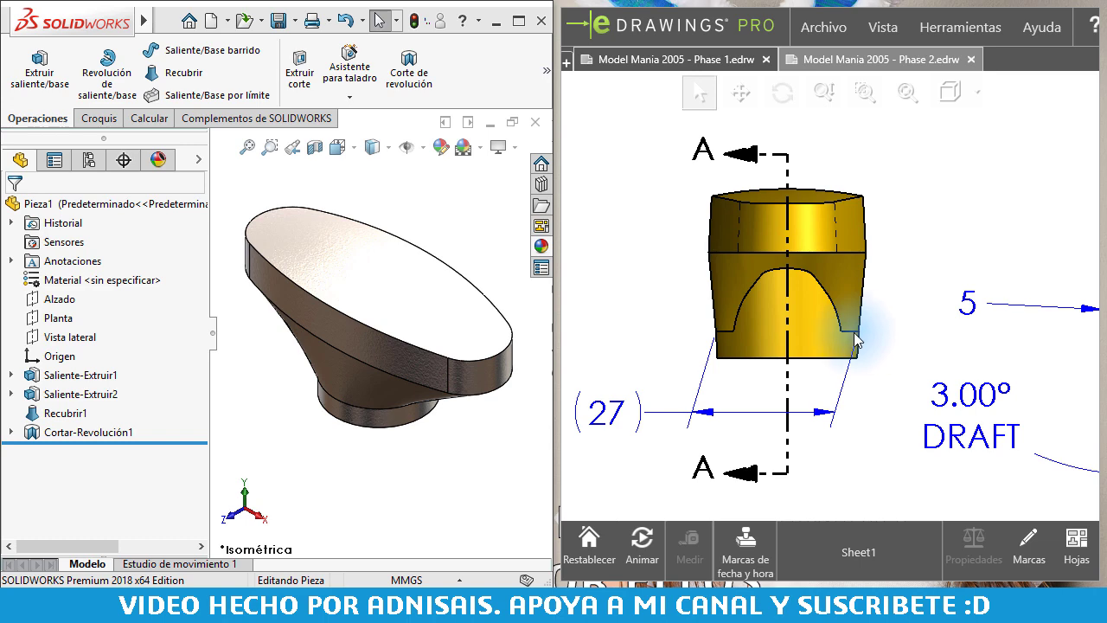
scroll(830, 342, up, 2)
scroll(779, 315, up, 2)
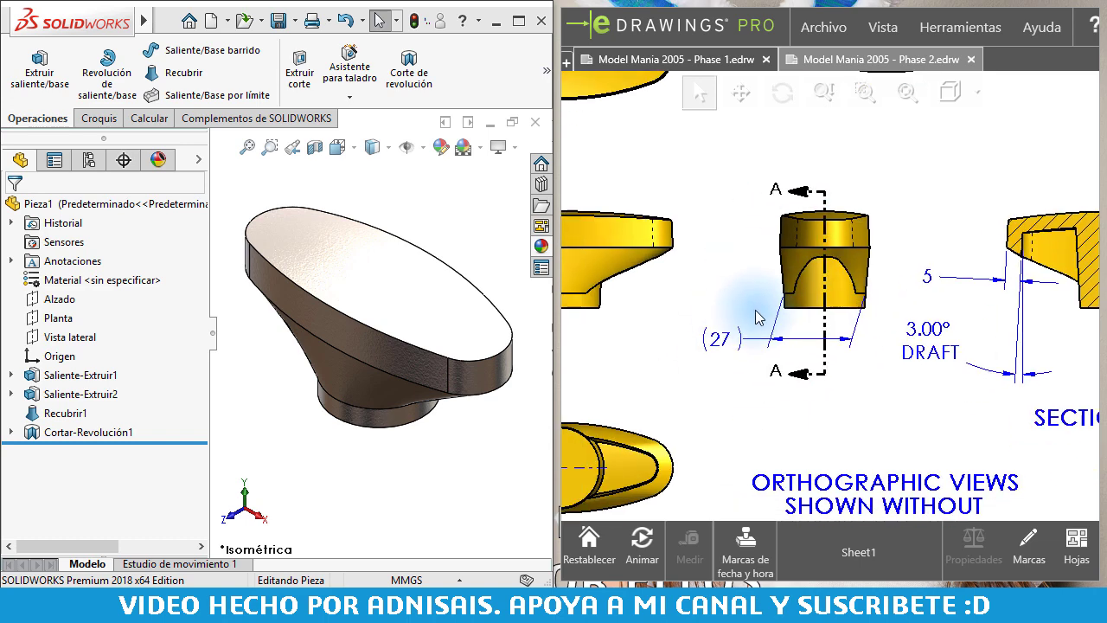
scroll(718, 381, up, 2)
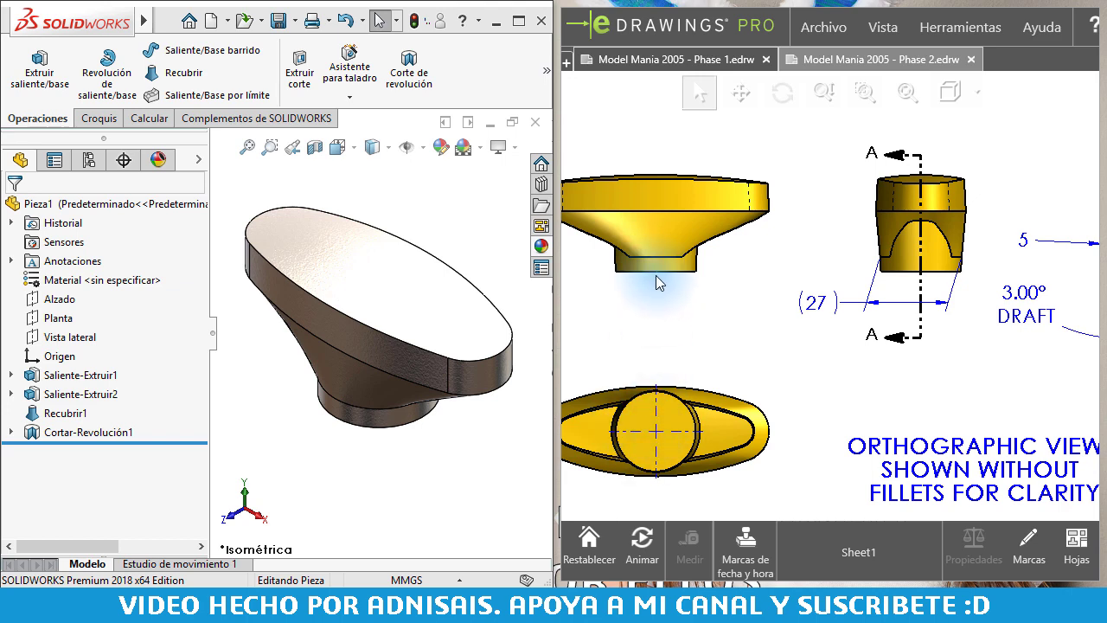
scroll(852, 259, right, 1)
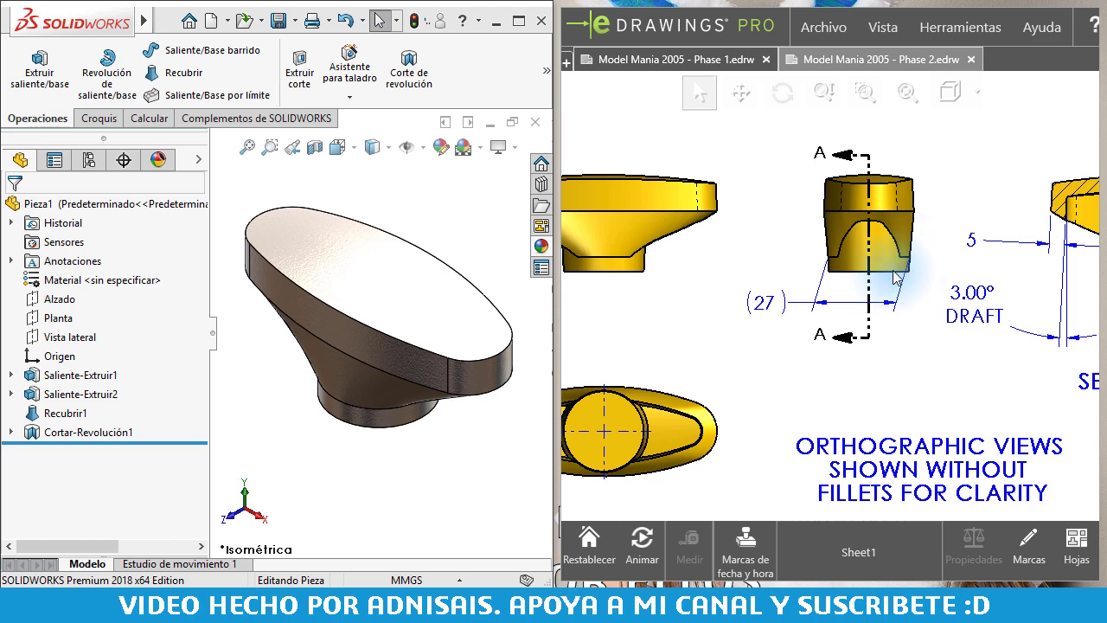
scroll(900, 286, right, 3)
scroll(900, 286, up, 2)
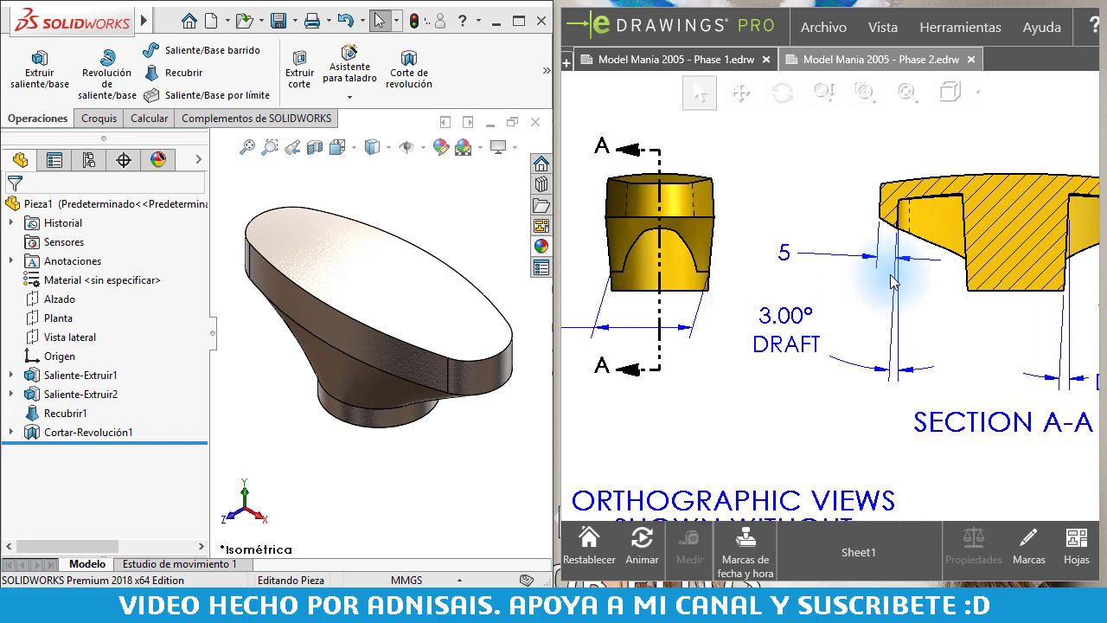
scroll(893, 282, down, 2)
scroll(900, 260, down, 2)
scroll(909, 238, down, 2)
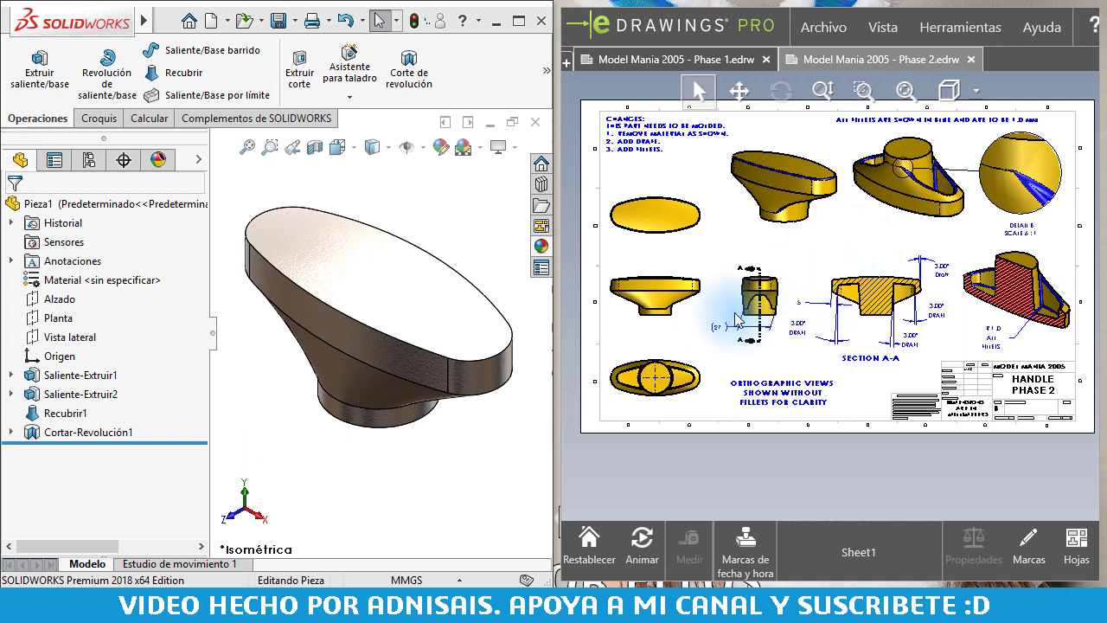
scroll(822, 301, up, 3)
middle_drag(824, 307, 824, 294)
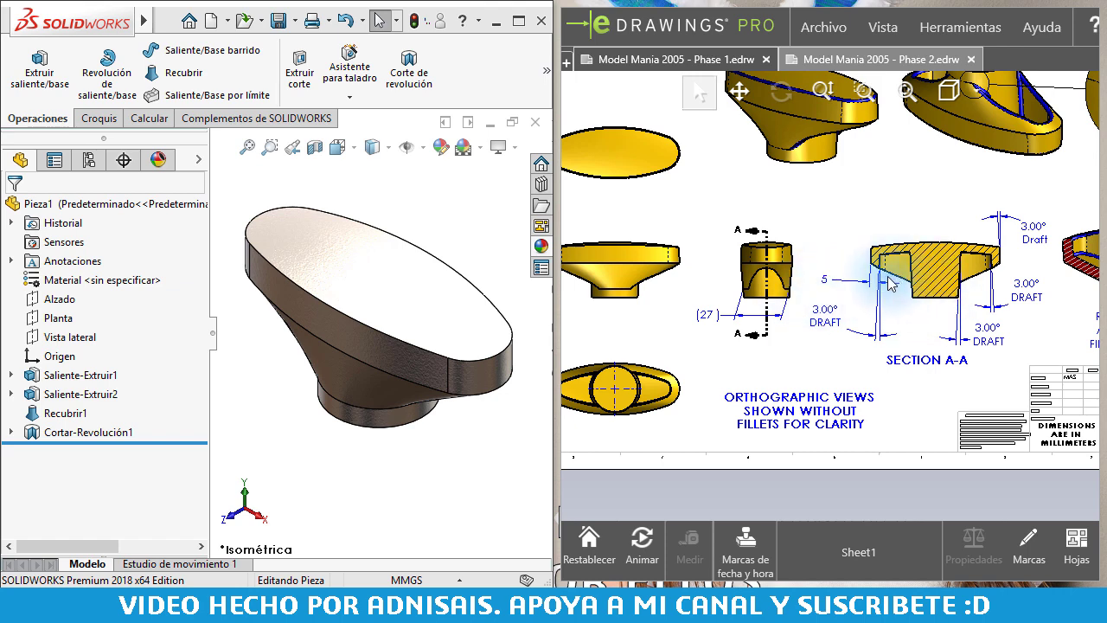
mouse_move(321, 316)
middle_down()
mouse_move(440, 371)
mouse_move(376, 351)
mouse_move(421, 235)
mouse_move(395, 282)
mouse_move(424, 237)
mouse_move(400, 249)
mouse_move(406, 286)
middle_up()
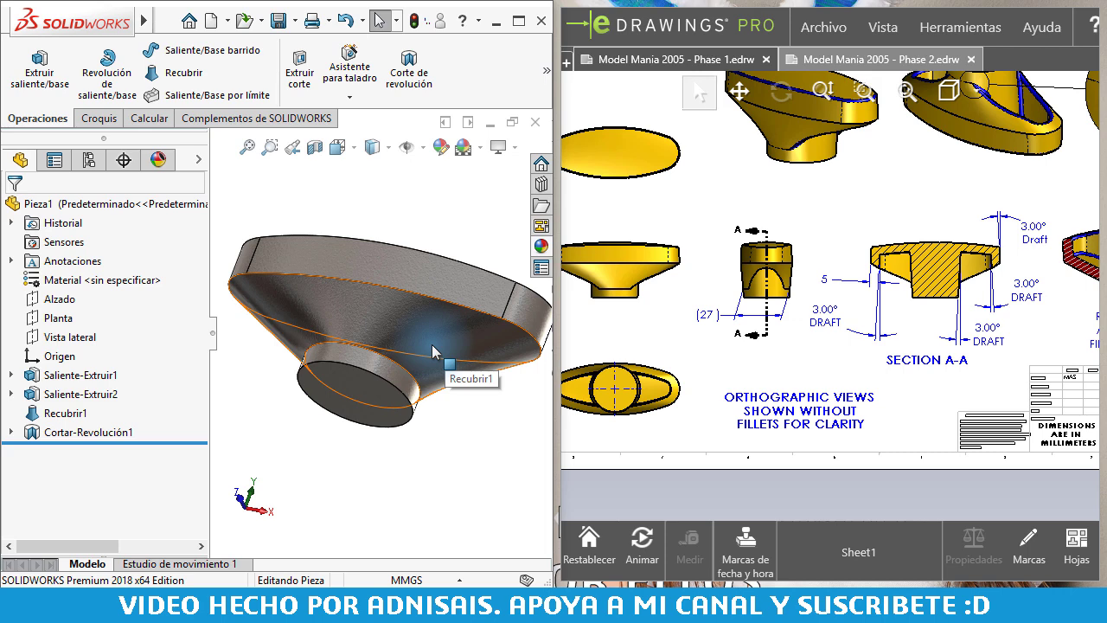
click(372, 324)
middle_drag(372, 324, 456, 286)
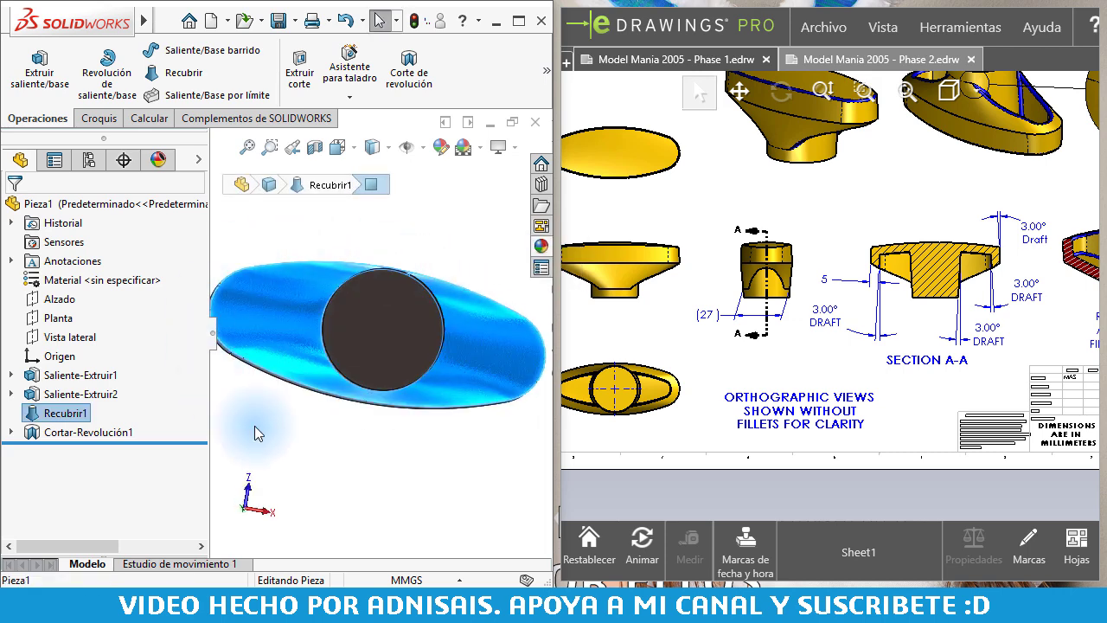
middle_drag(355, 355, 359, 335)
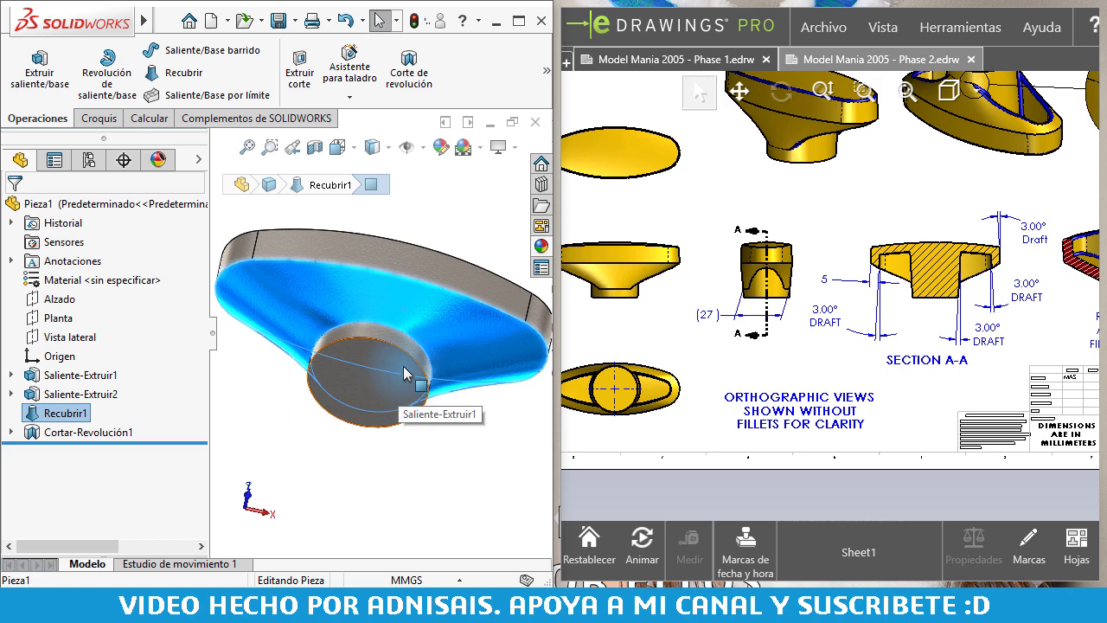
click(427, 456)
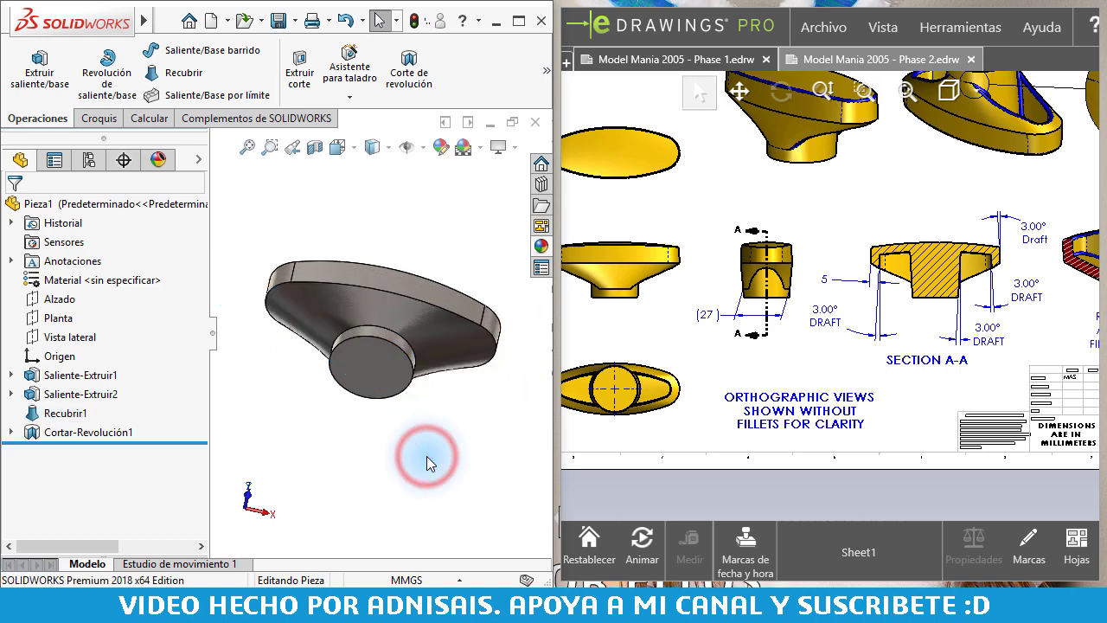
click(421, 333)
middle_drag(421, 333, 382, 400)
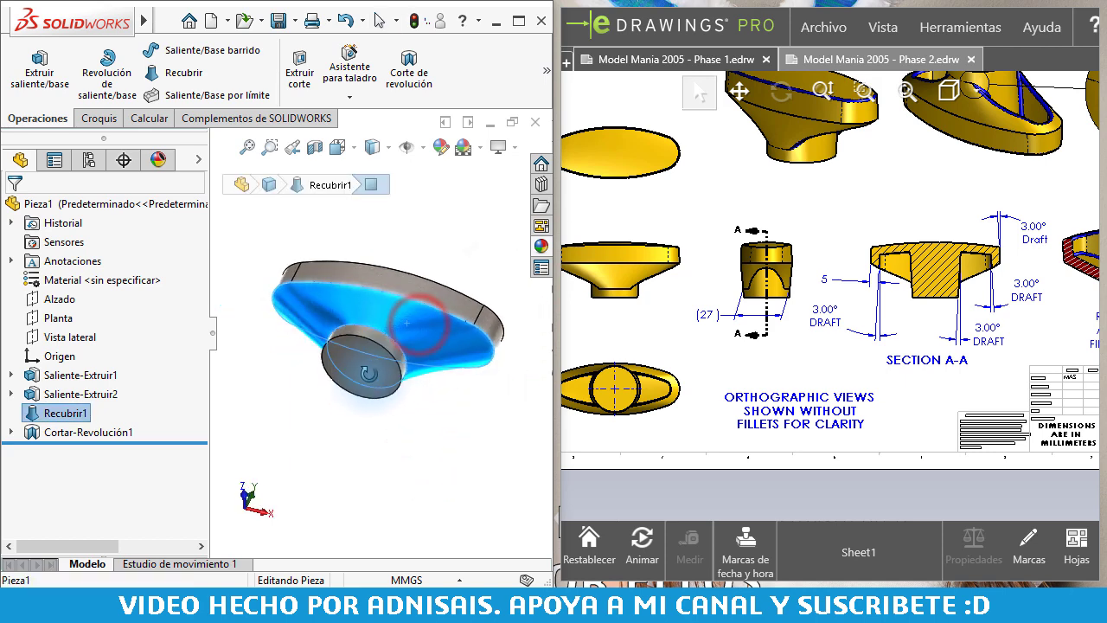
scroll(383, 380, down, 2)
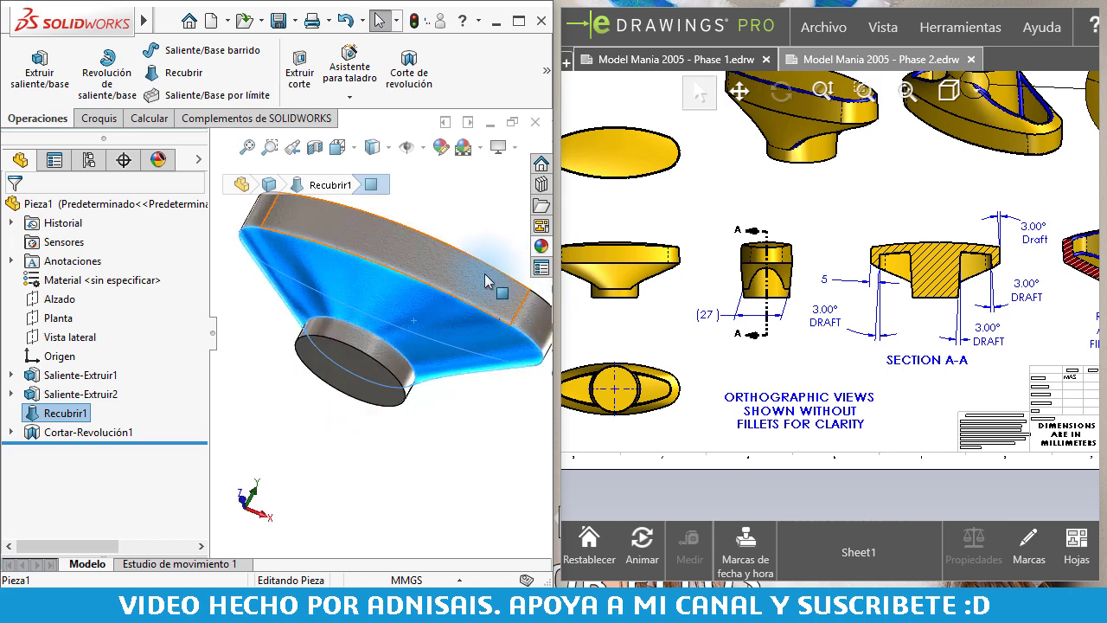
scroll(937, 288, up, 2)
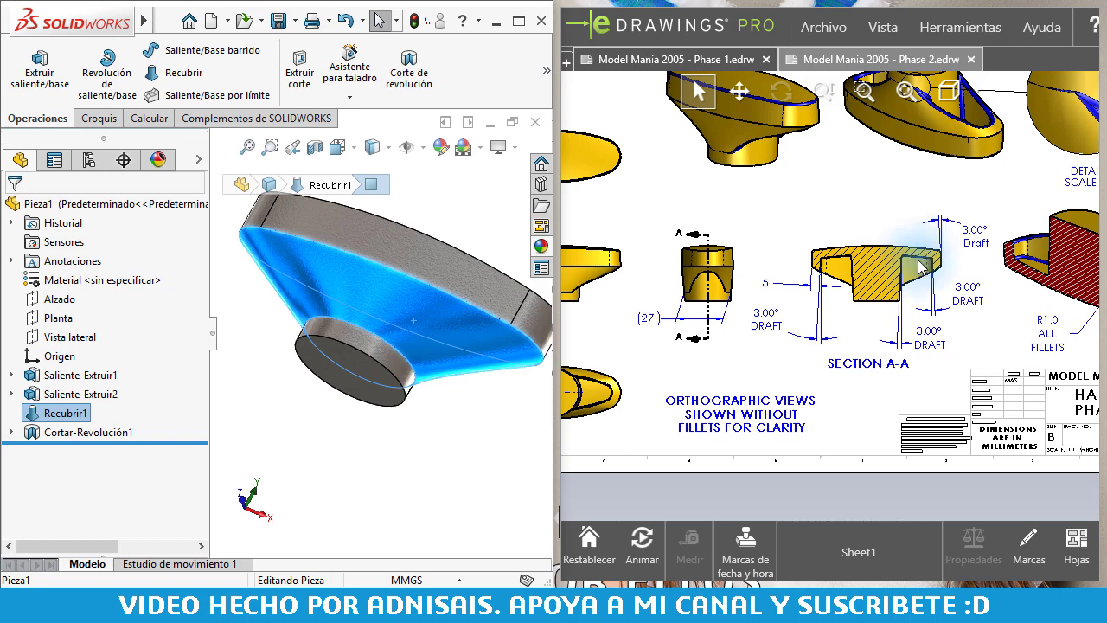
scroll(906, 279, down, 2)
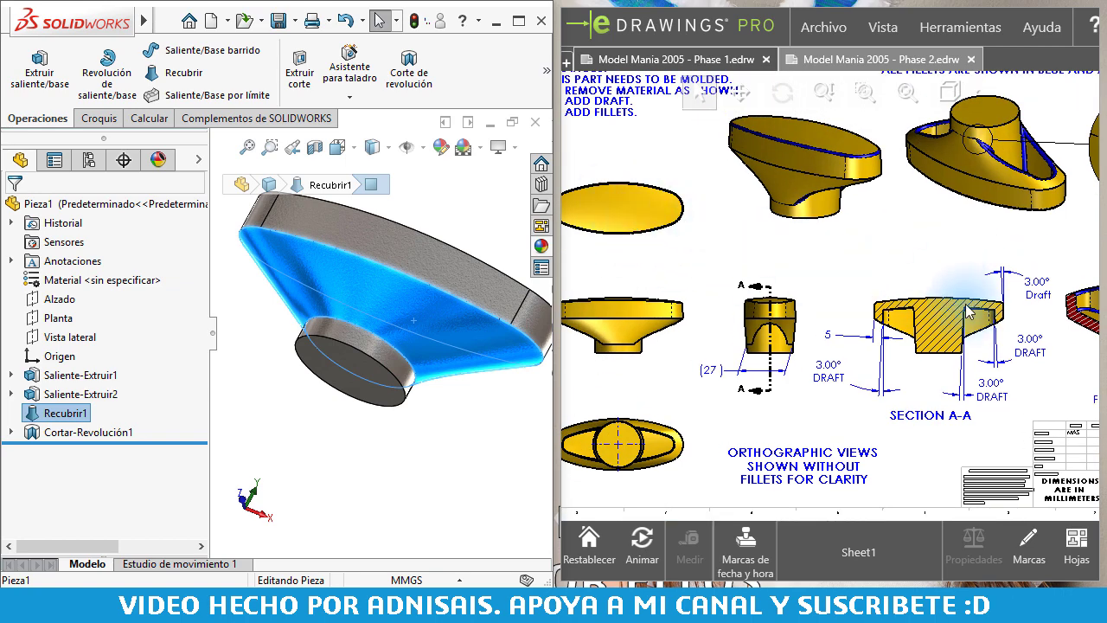
scroll(840, 272, up, 2)
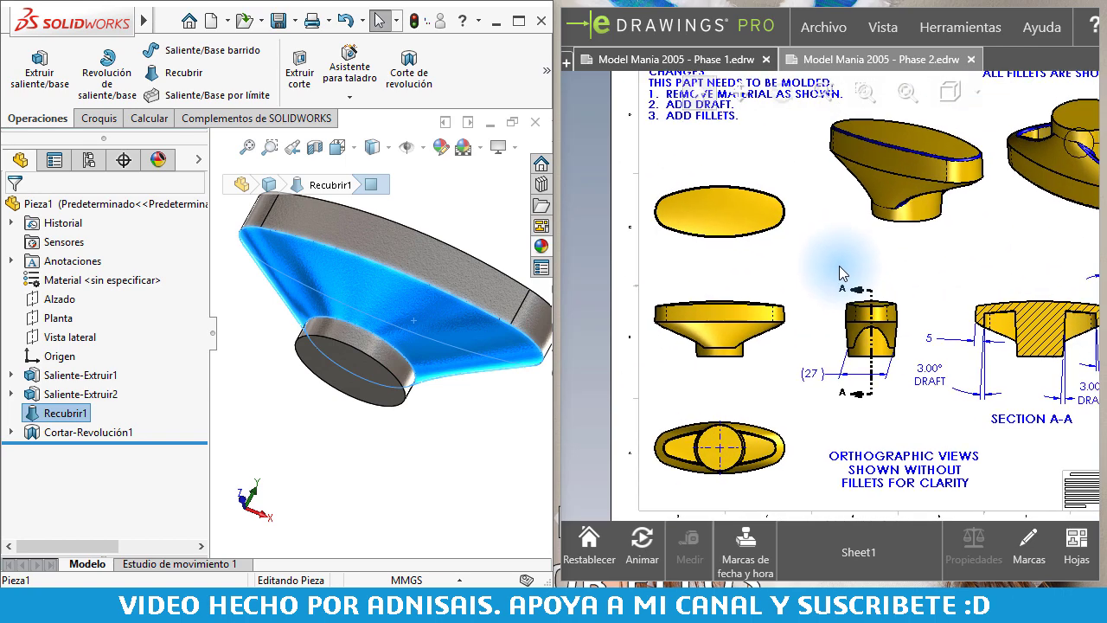
scroll(804, 240, down, 2)
click(458, 491)
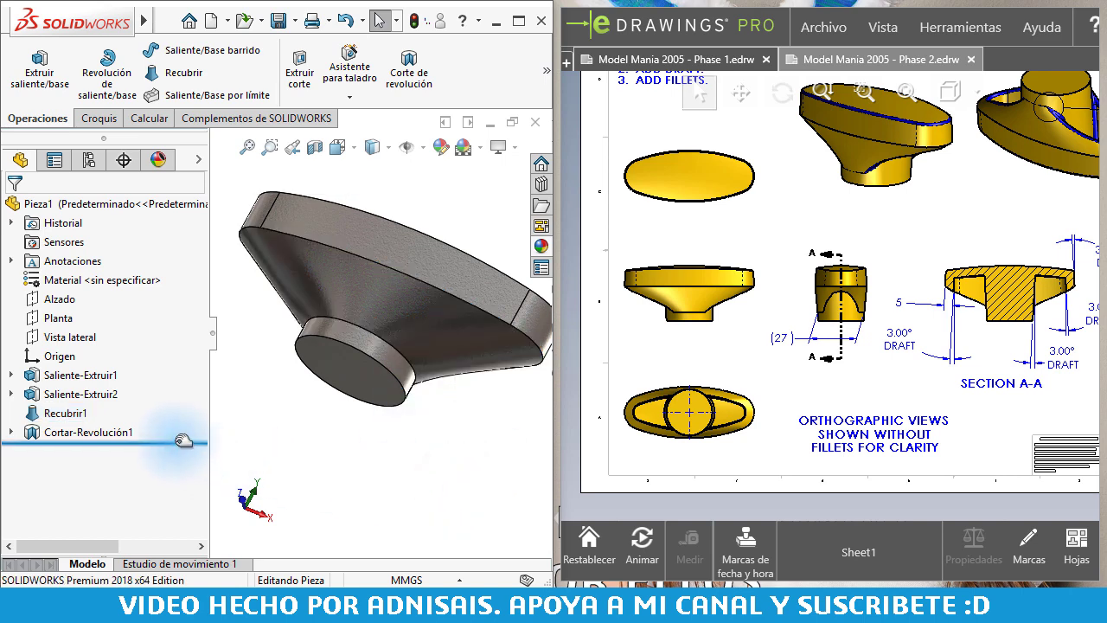
click(72, 422)
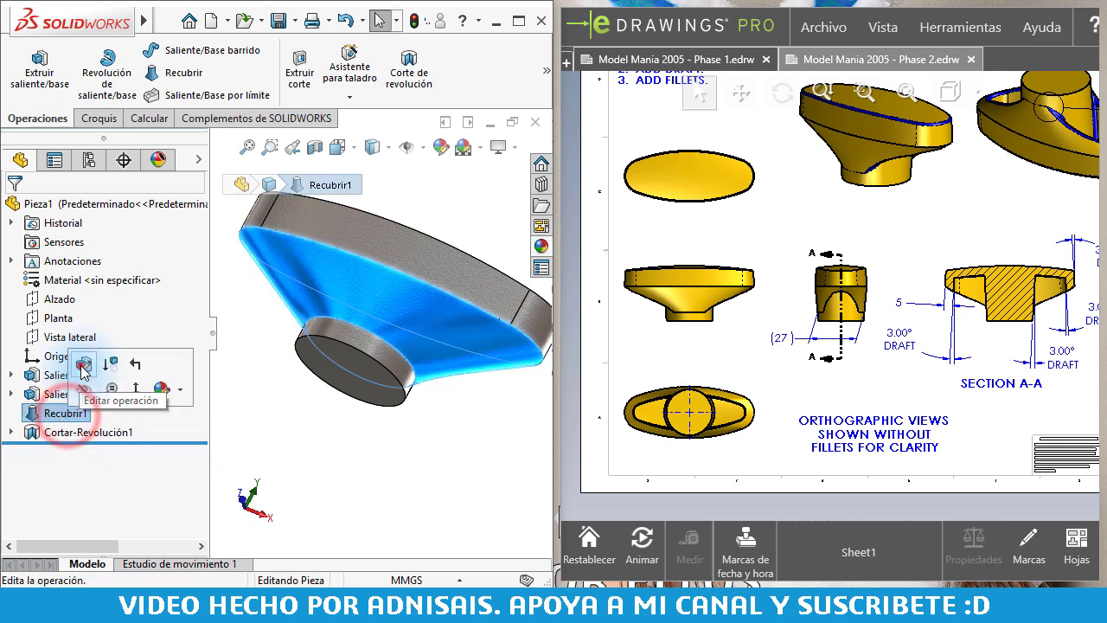
Remove Saliente-Extruir1 from Recubrir1's feature scope, then review the two bodies in Sólidos(2).
click(80, 365)
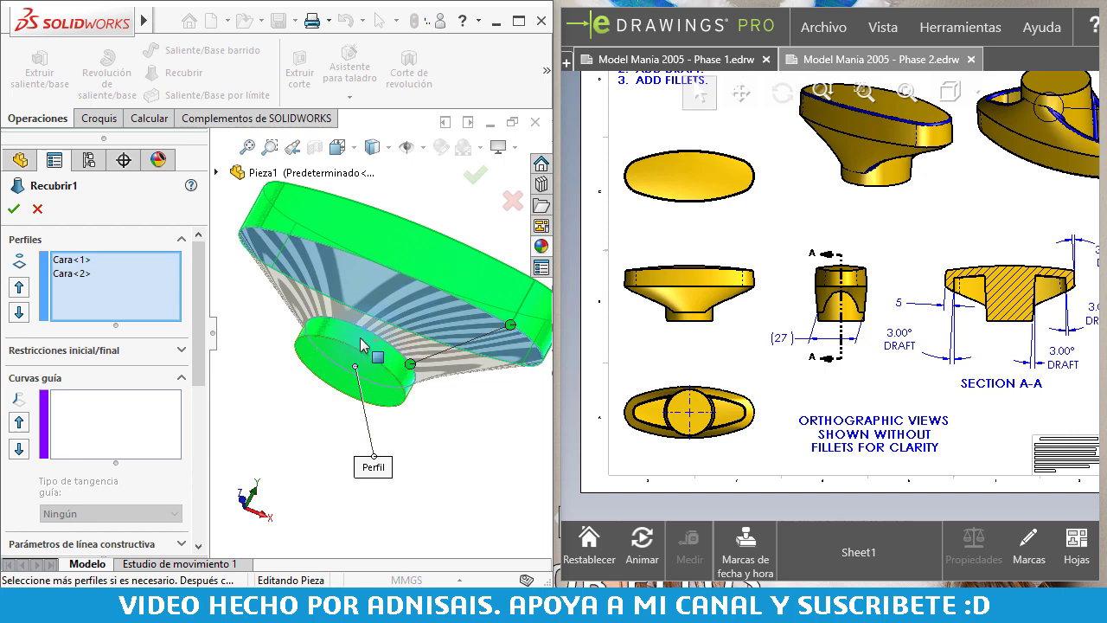
drag(195, 298, 195, 406)
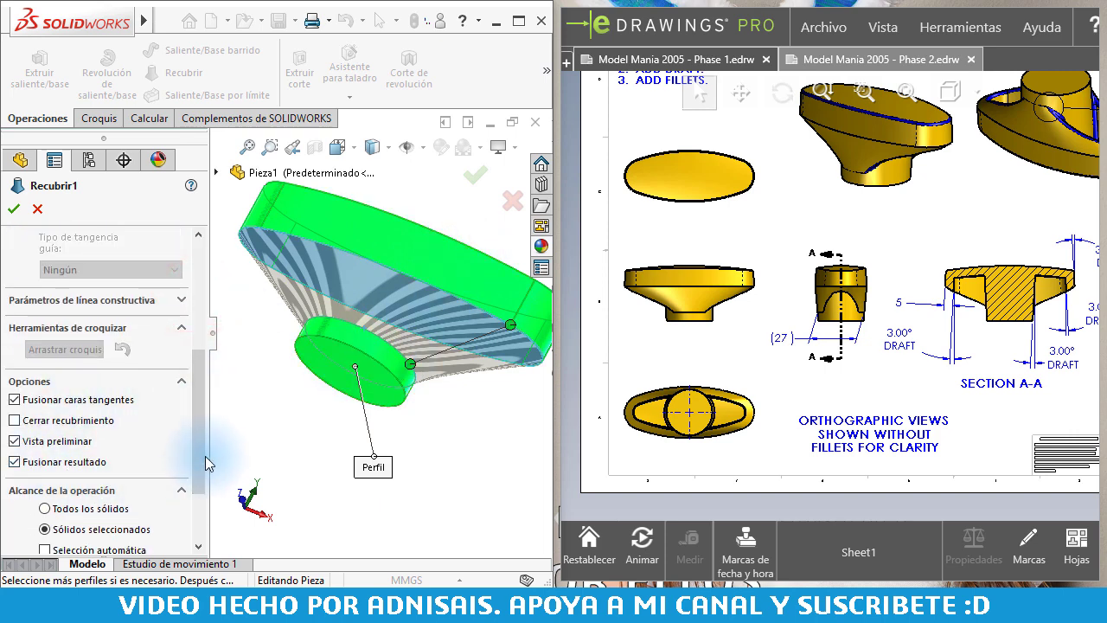
drag(199, 471, 198, 497)
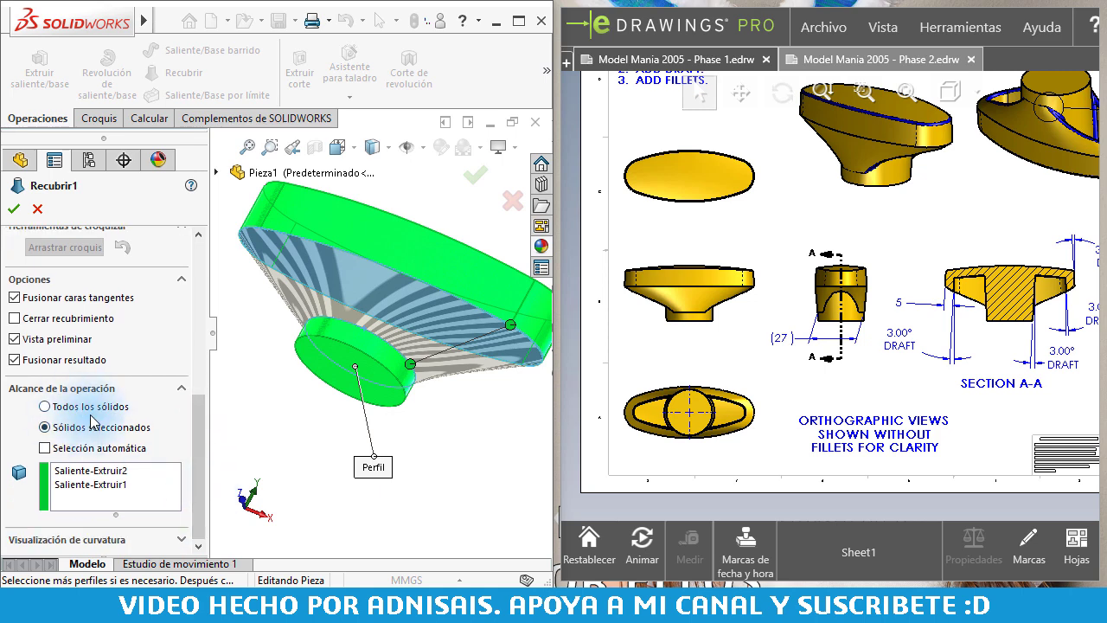
click(73, 481)
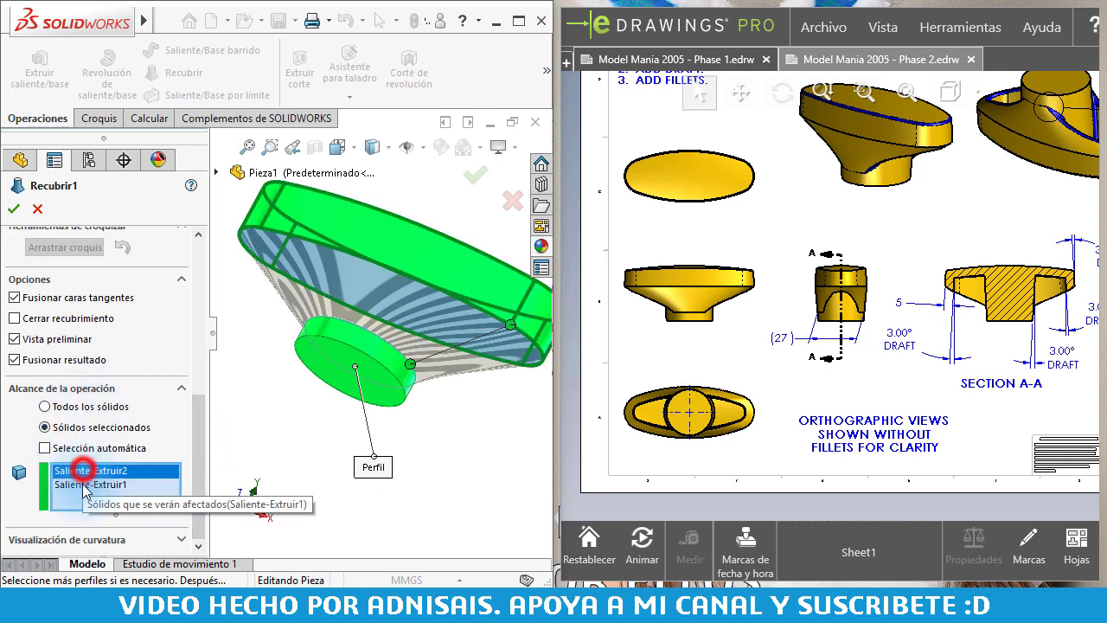
click(74, 488)
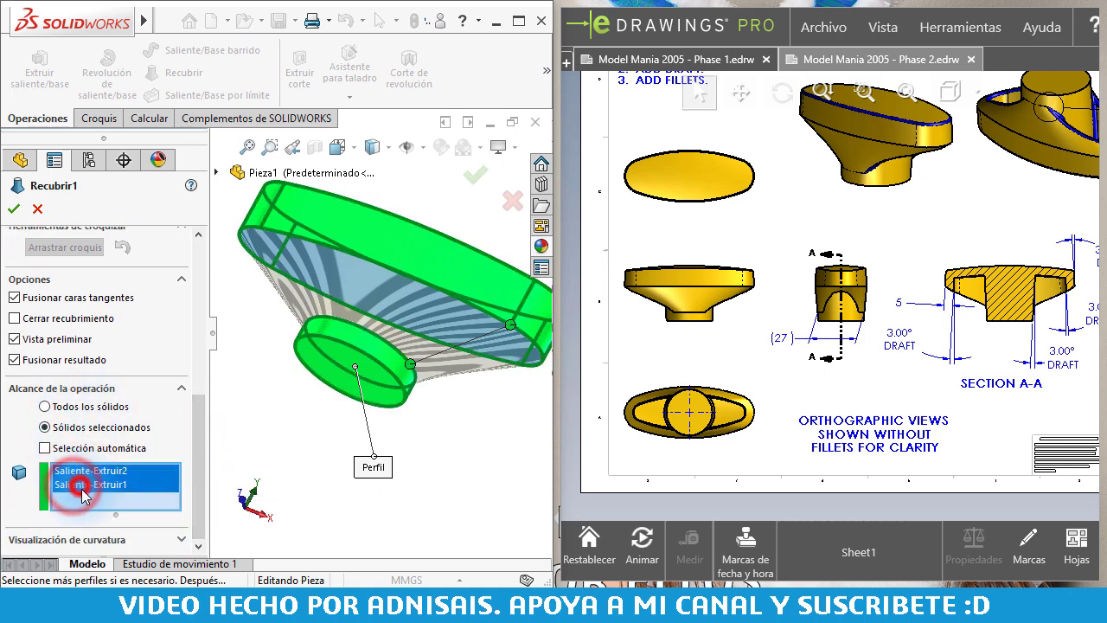
click(95, 486)
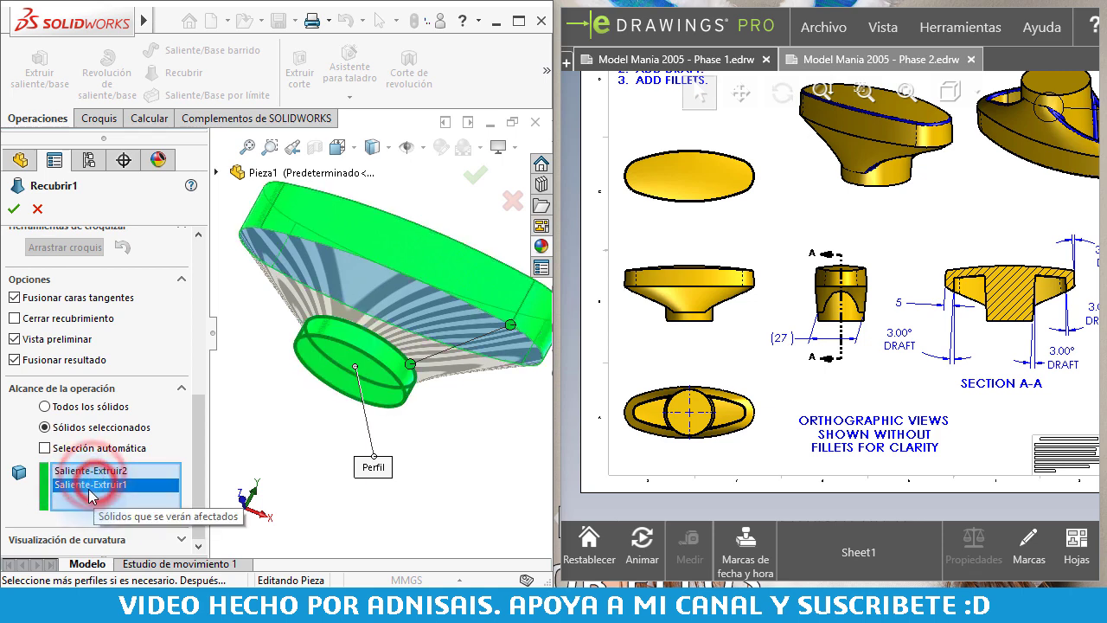
right_click(86, 487)
click(134, 520)
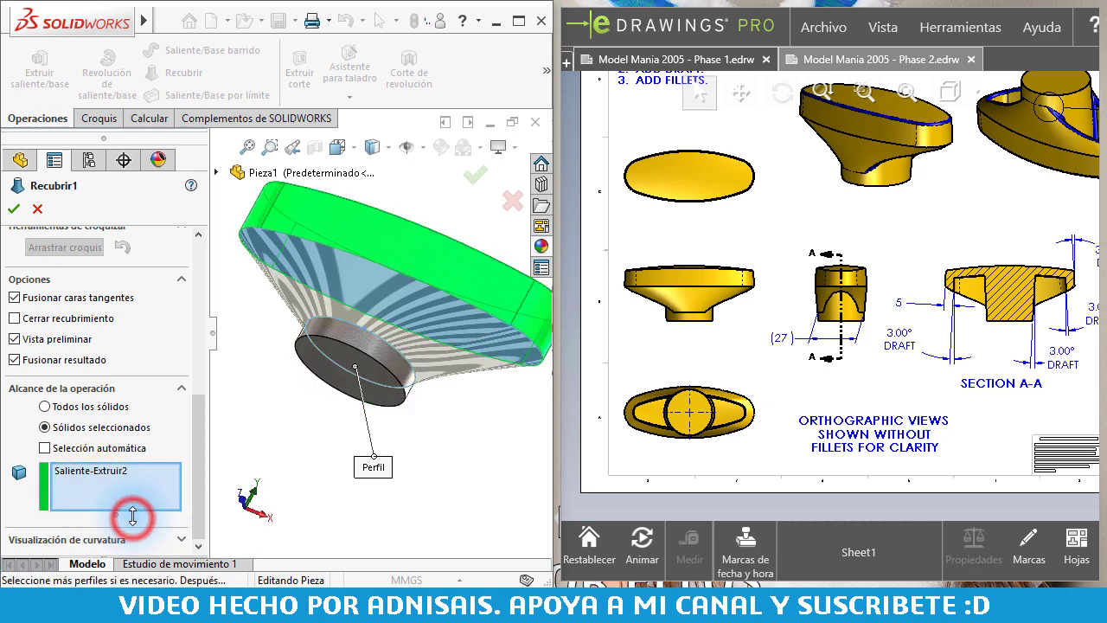
right_click(267, 373)
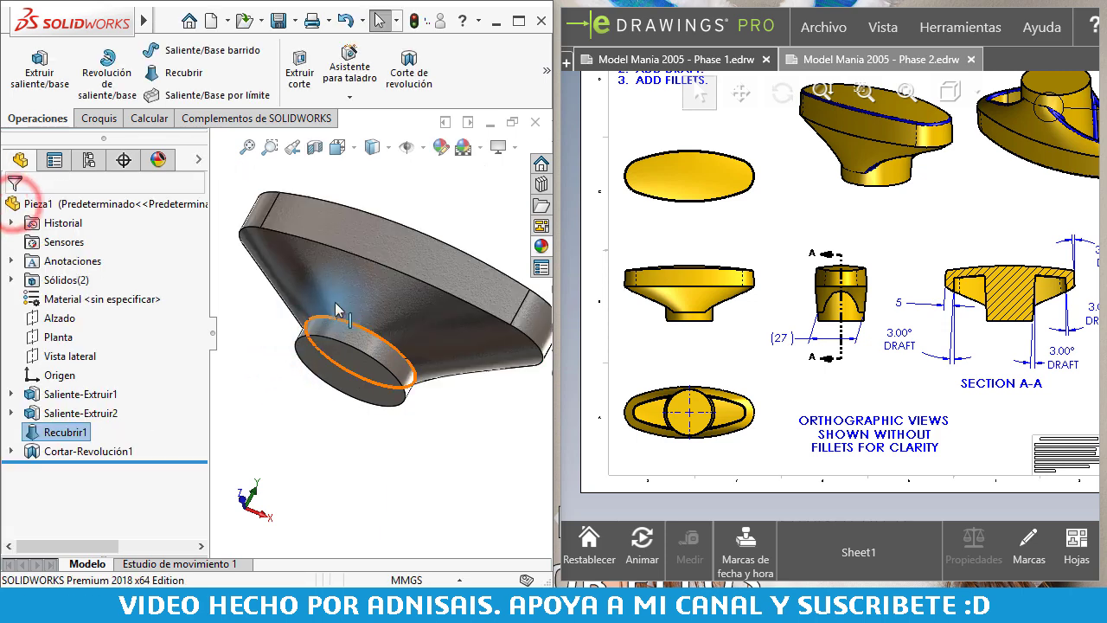
click(10, 279)
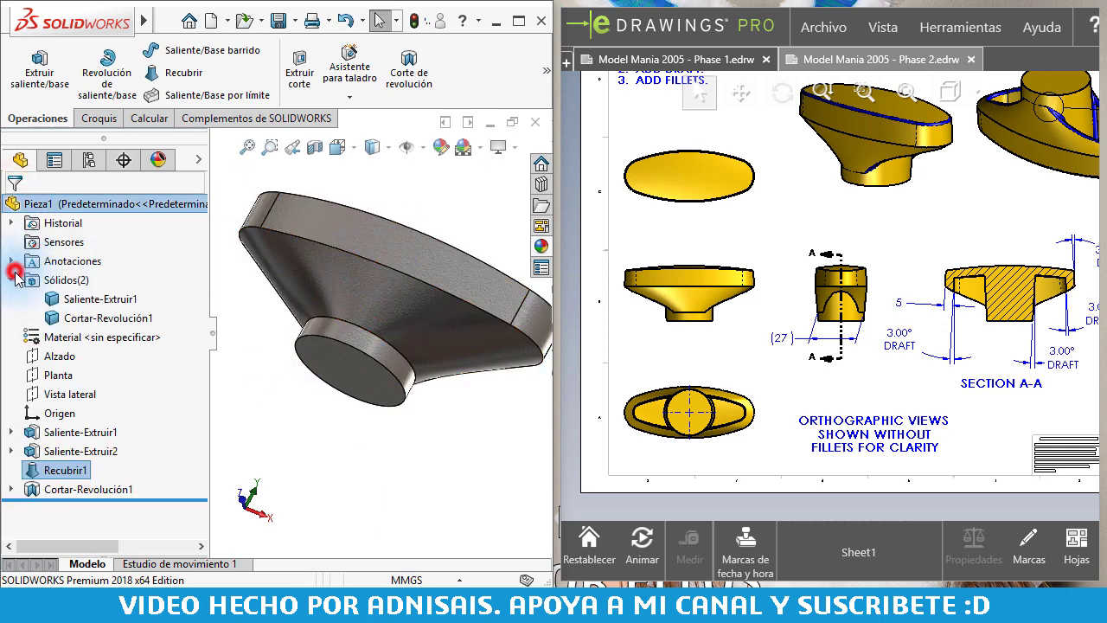
click(56, 298)
Move the rollback bar just below Saliente-Extruir2 and tilt the view to see both extrusions.
click(71, 318)
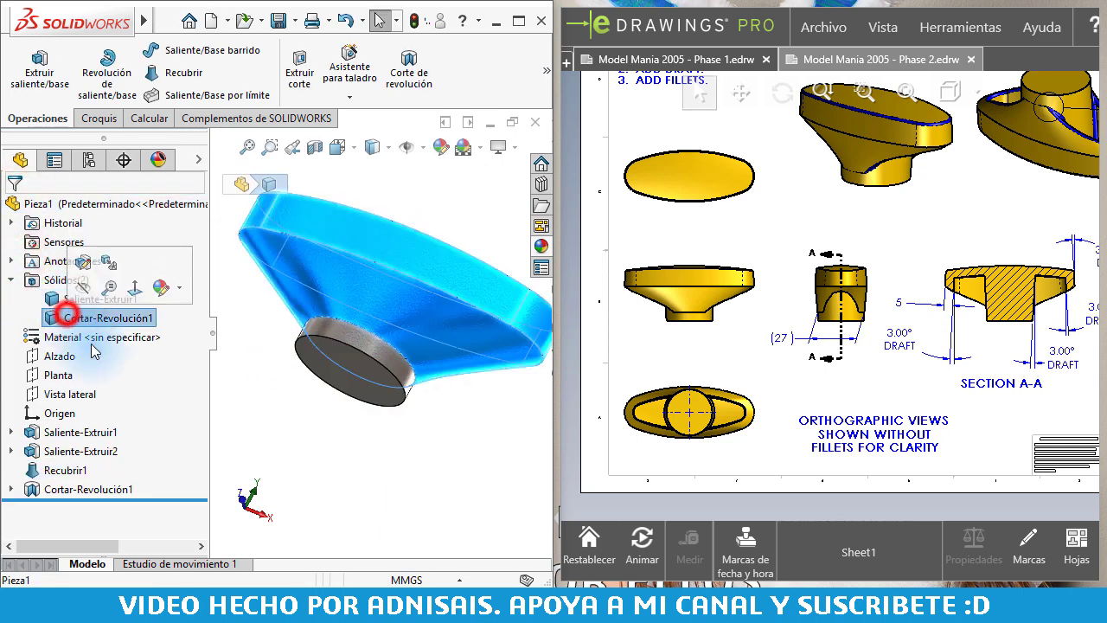
click(333, 486)
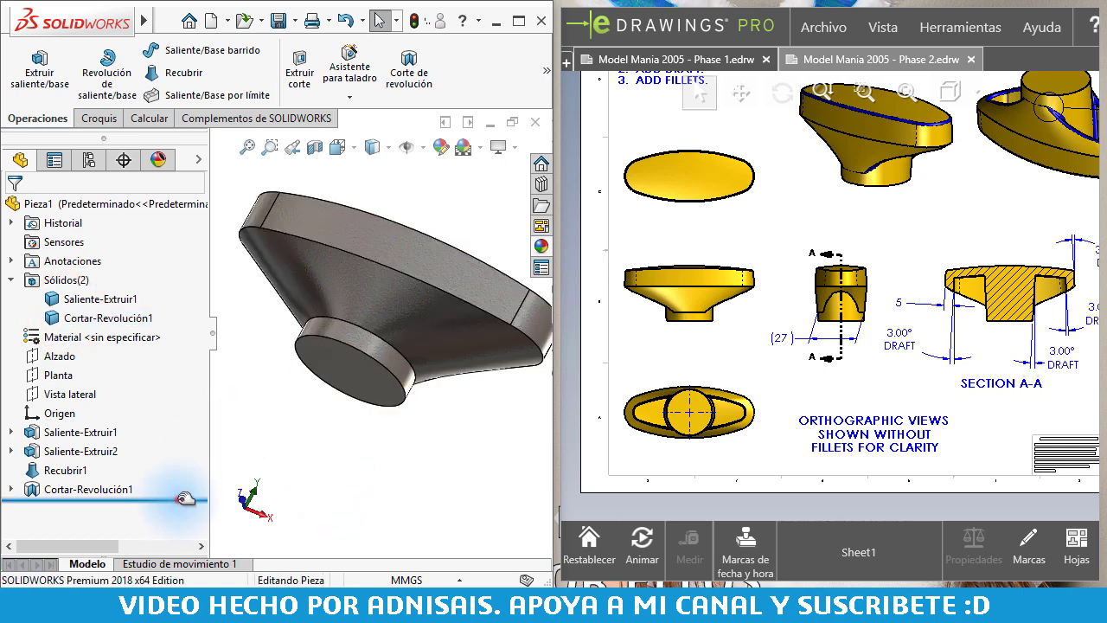
drag(186, 490, 189, 461)
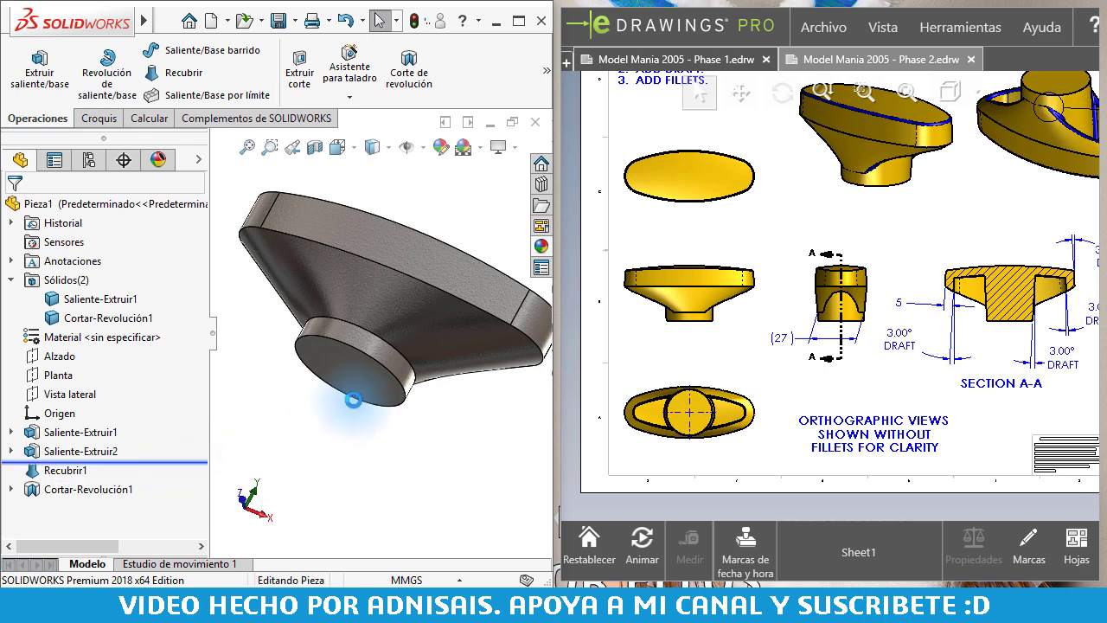
middle_drag(439, 328, 444, 321)
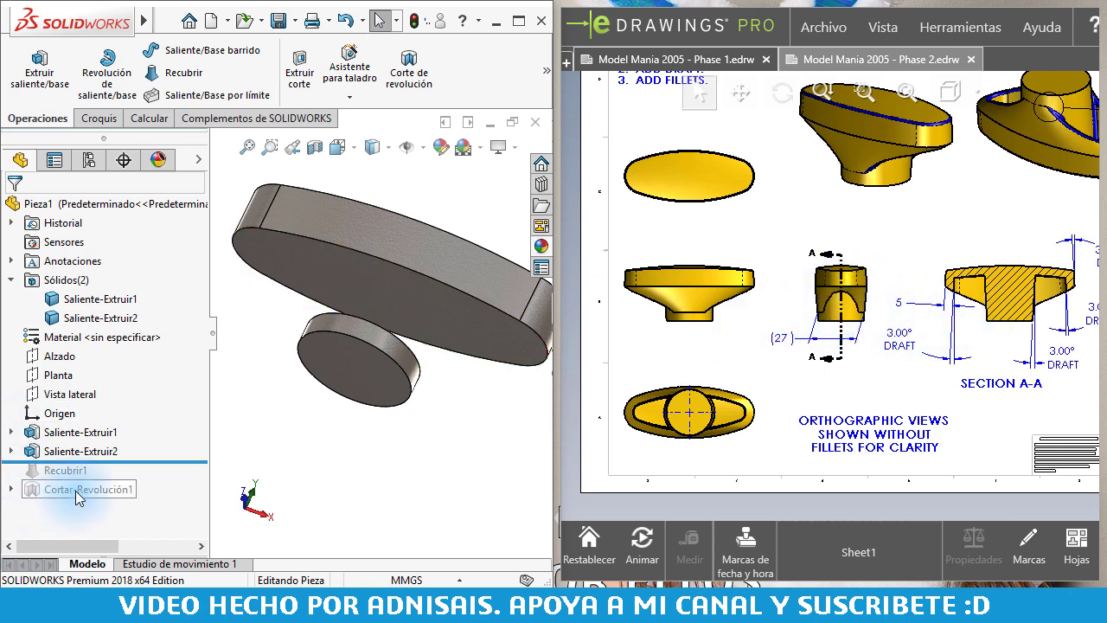
scroll(856, 270, up, 2)
scroll(857, 270, up, 2)
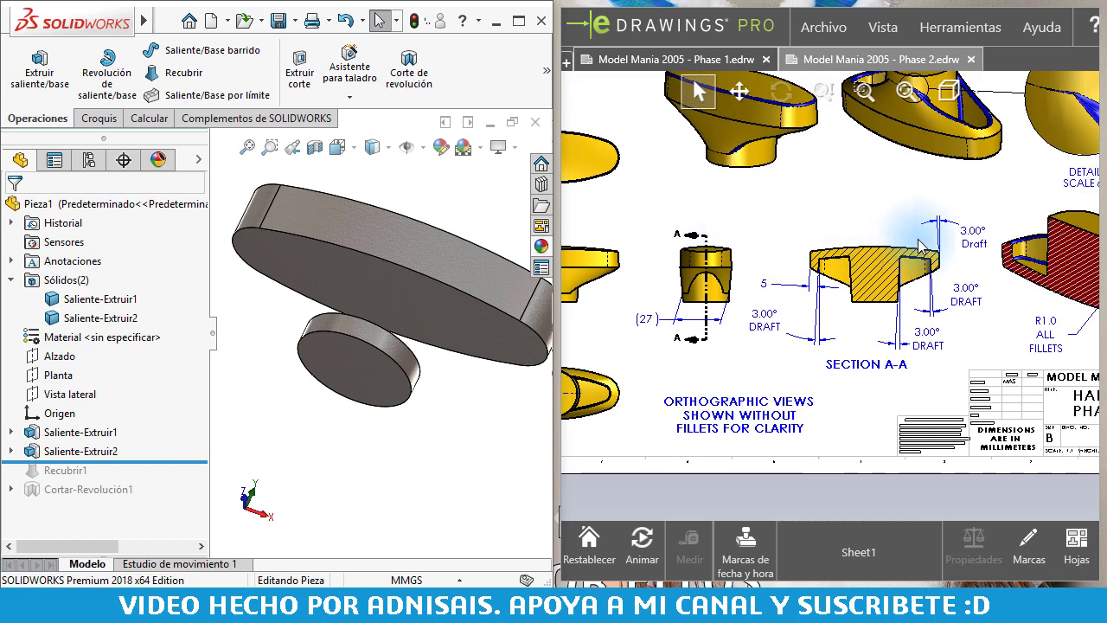
scroll(941, 267, up, 3)
scroll(910, 275, up, 2)
middle_drag(870, 273, 892, 293)
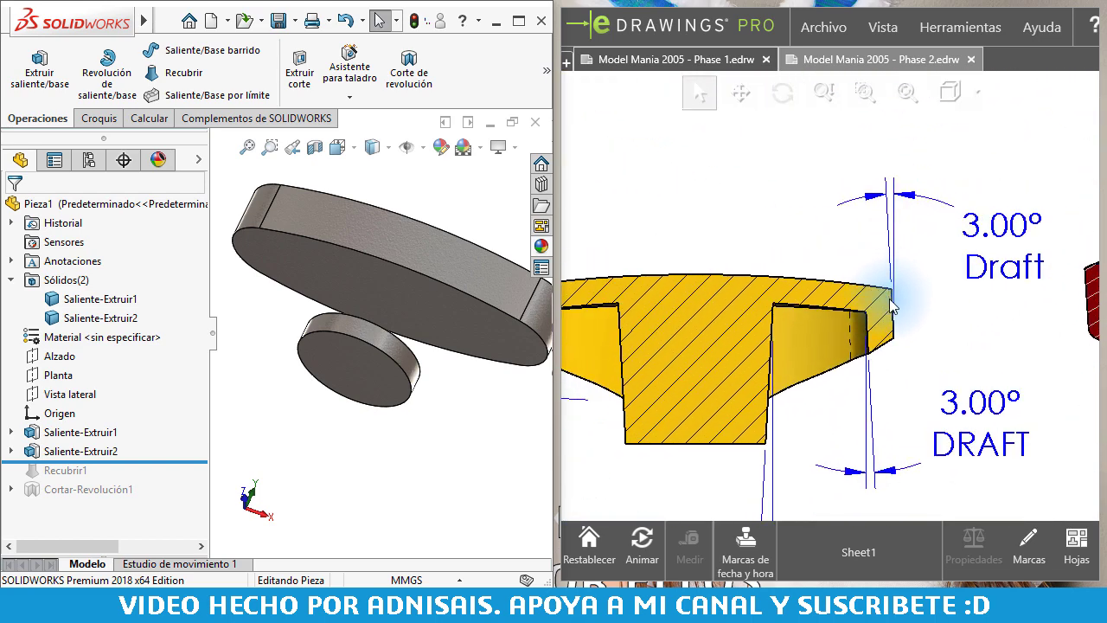
scroll(924, 317, down, 1)
scroll(913, 294, down, 2)
scroll(904, 273, down, 2)
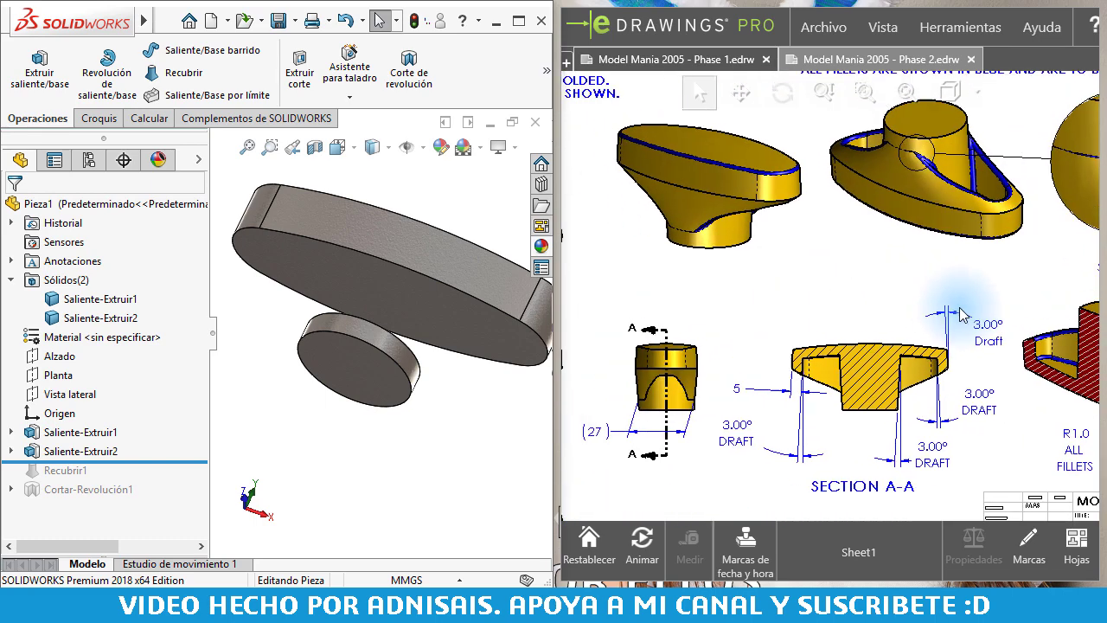
scroll(901, 265, down, 1)
scroll(900, 266, down, 1)
scroll(665, 340, up, 1)
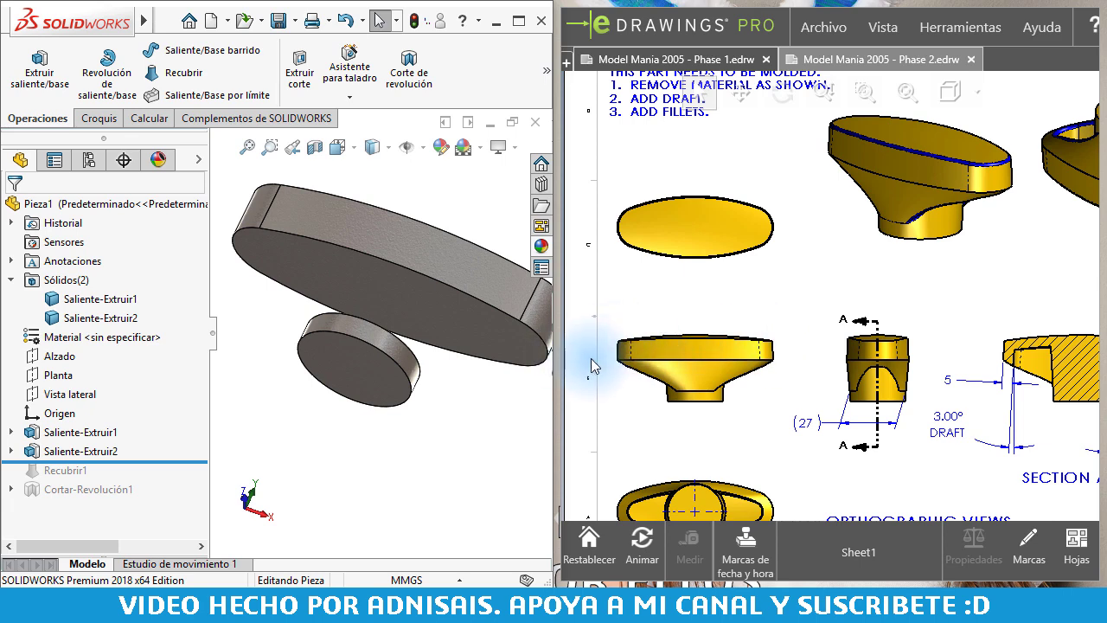
scroll(816, 371, down, 1)
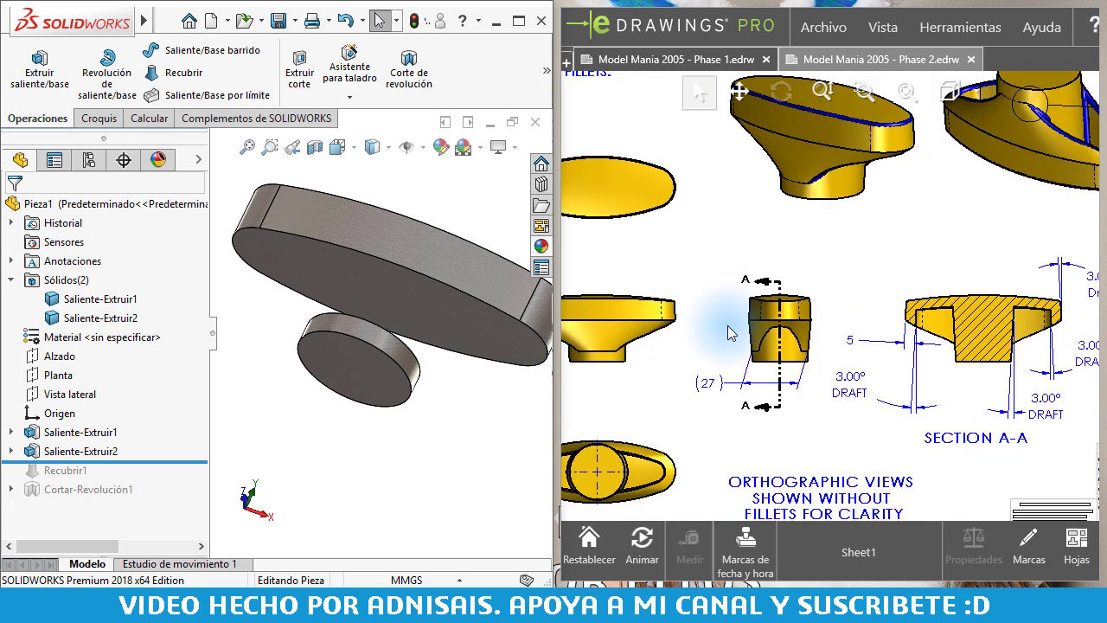
scroll(952, 295, up, 1)
scroll(1004, 268, down, 1)
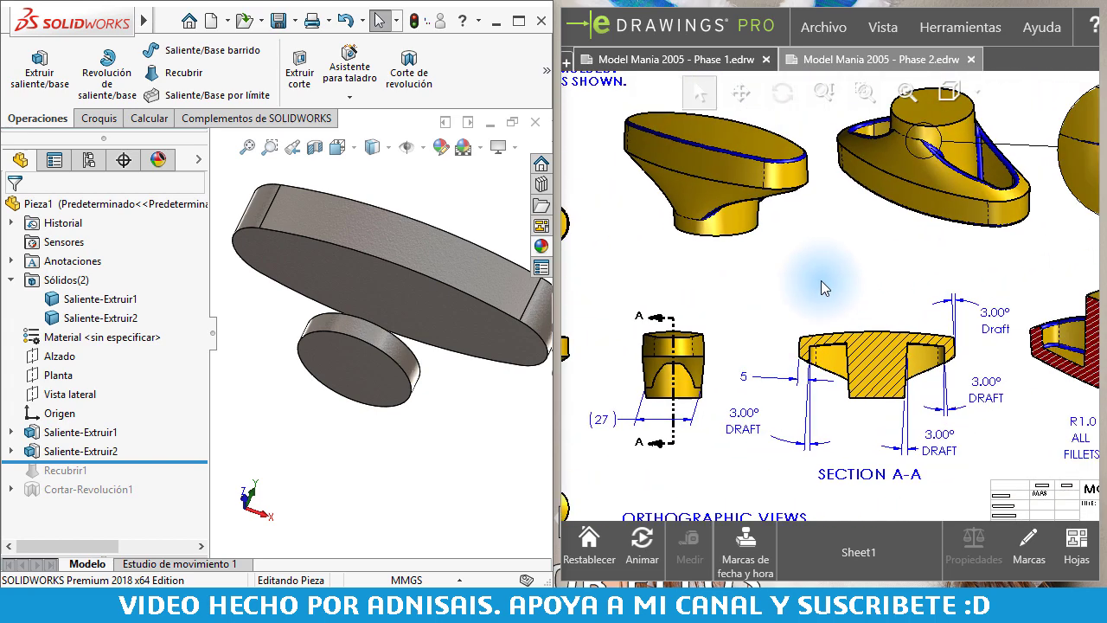
scroll(821, 280, up, 1)
scroll(751, 268, up, 1)
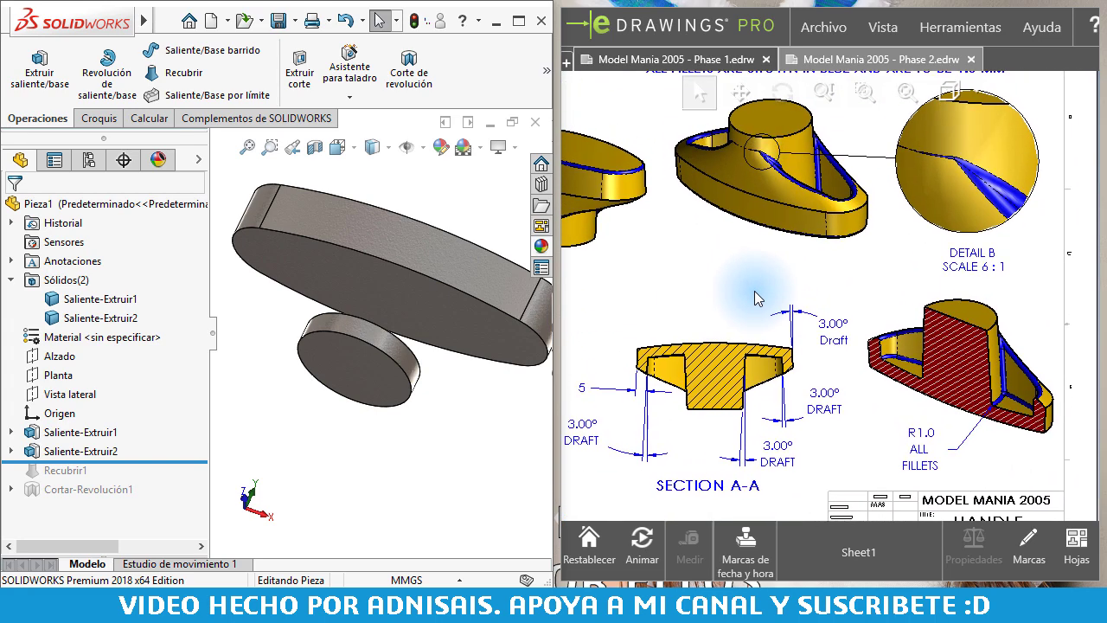
scroll(761, 296, down, 1)
middle_drag(760, 290, 1103, 255)
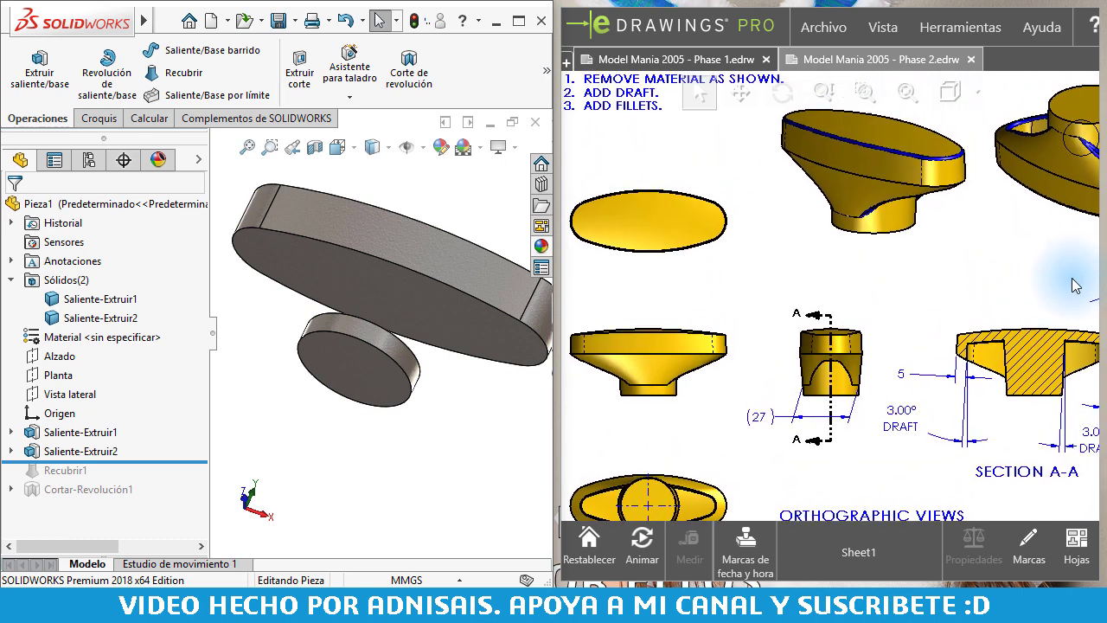
middle_drag(1103, 255, 959, 355)
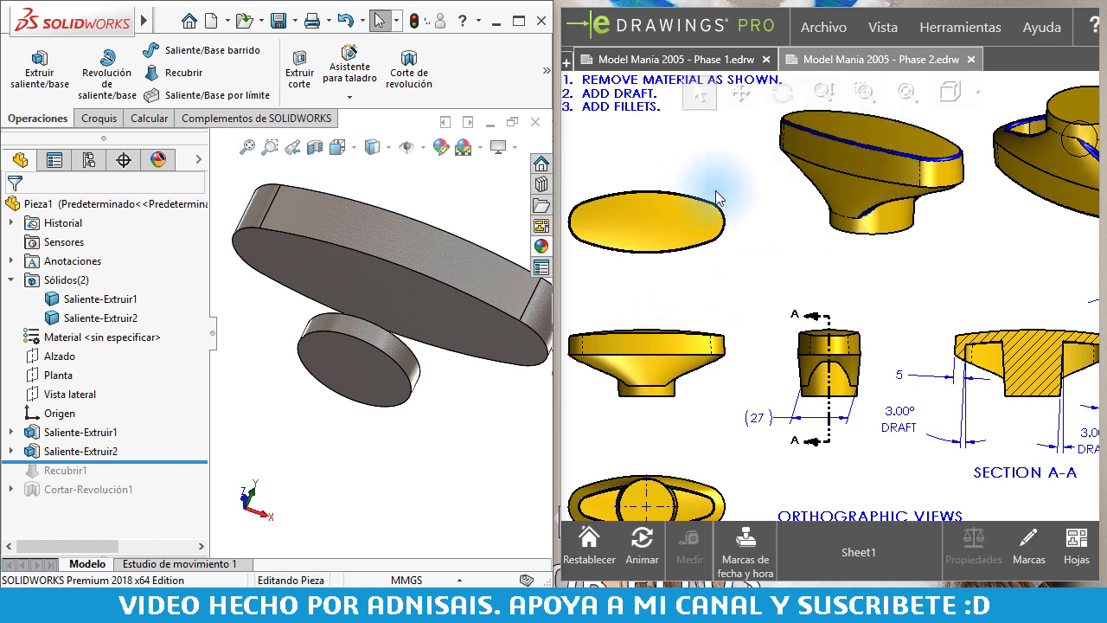
middle_drag(421, 196, 389, 332)
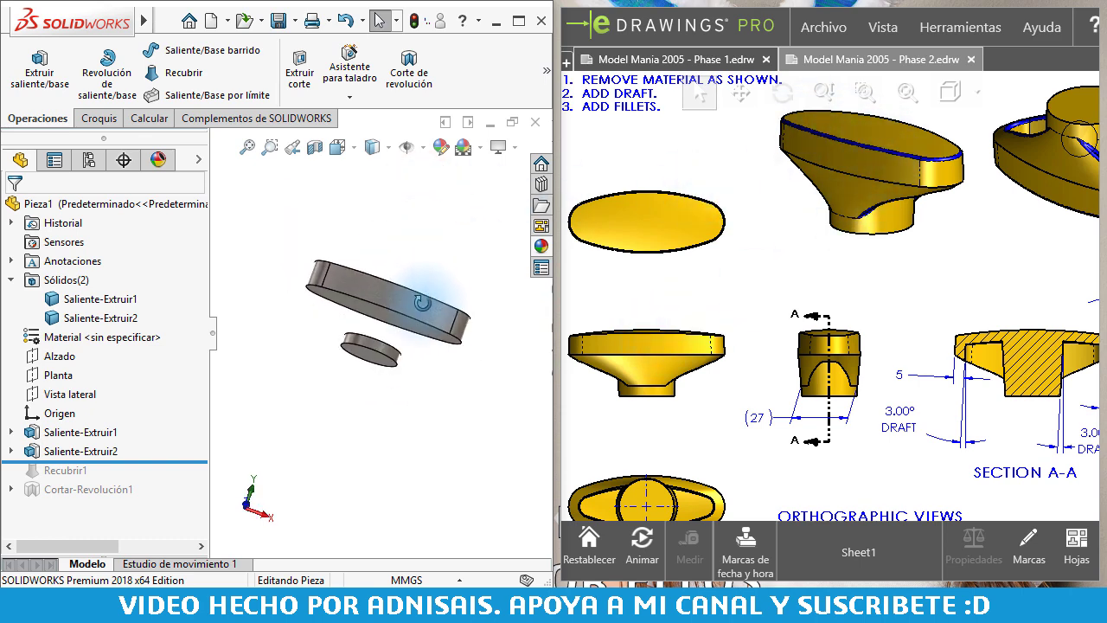
middle_drag(328, 202, 421, 328)
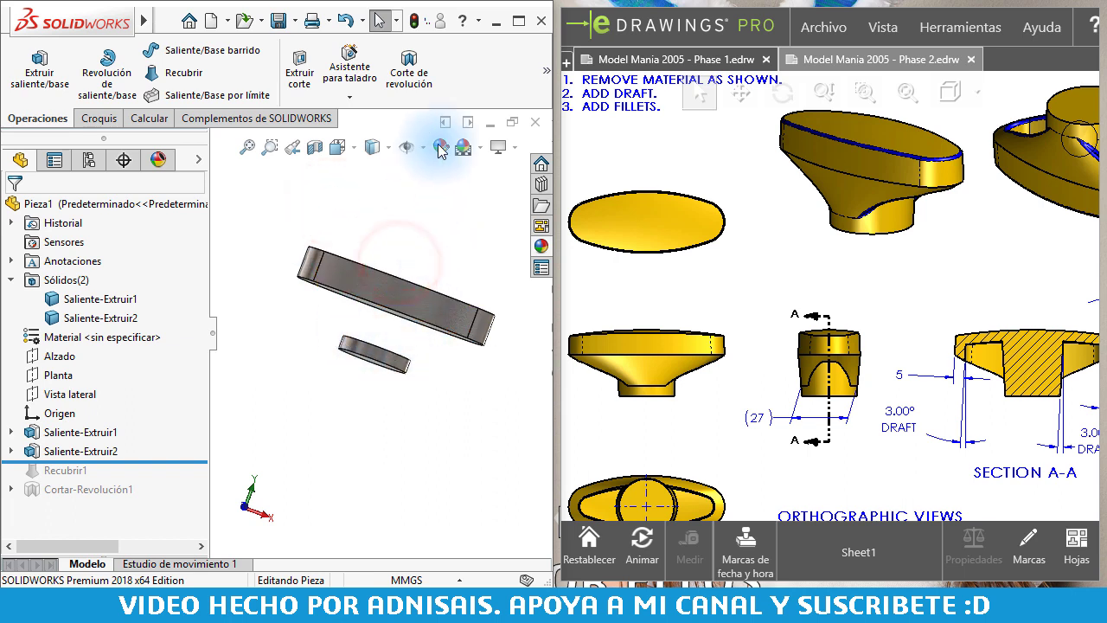
Start a neutral-plane Draft using the oval body's top face as the neutral plane.
click(545, 71)
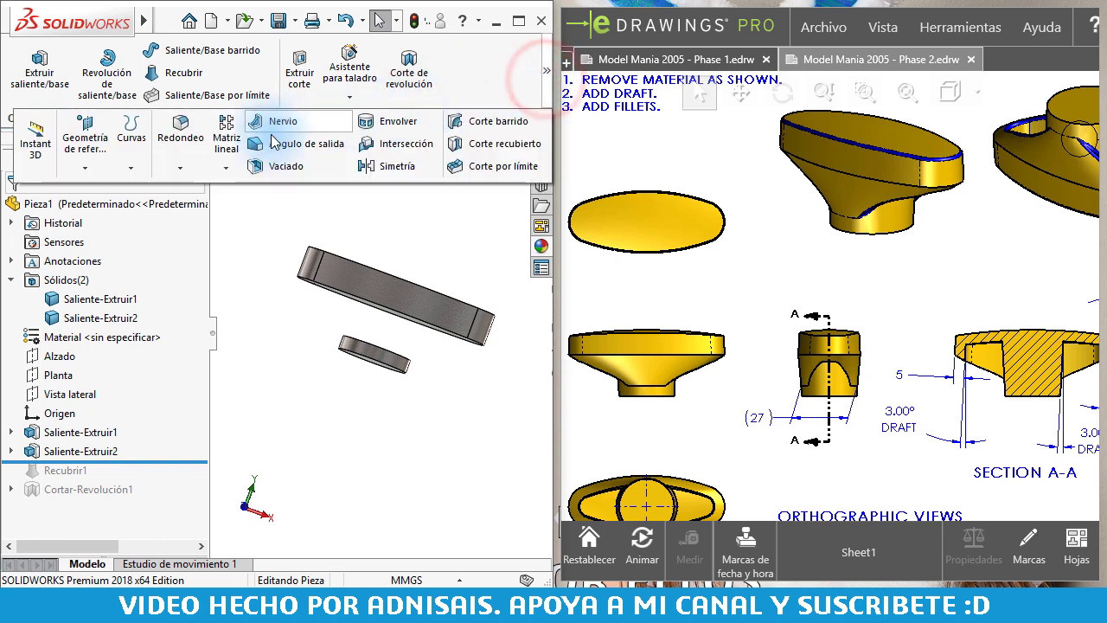
click(276, 147)
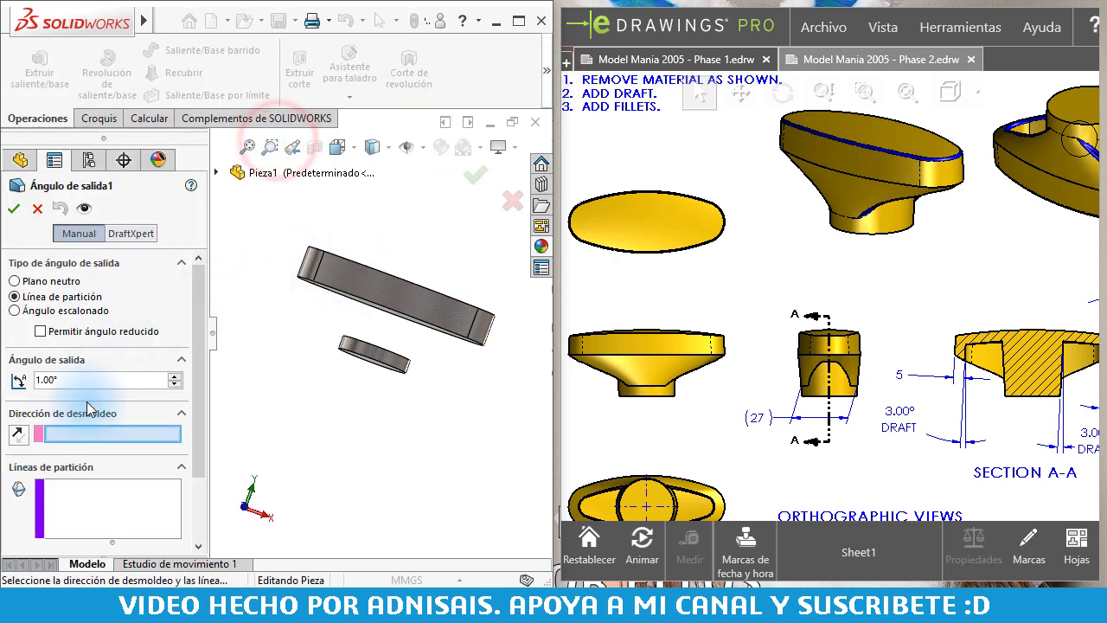
click(98, 436)
middle_drag(302, 317, 387, 282)
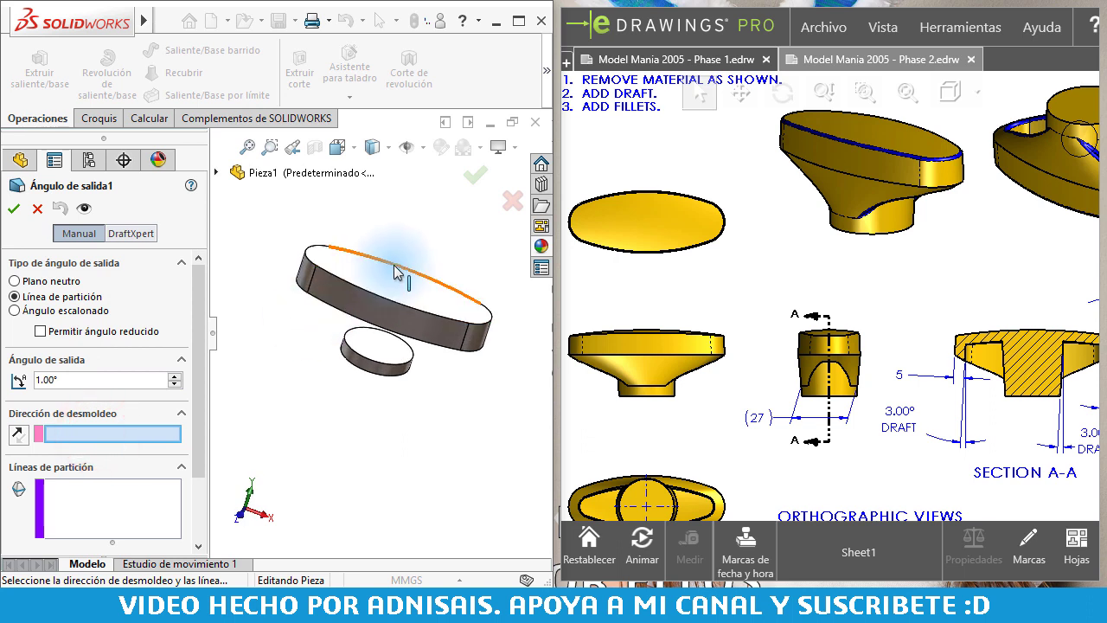
click(387, 282)
click(125, 502)
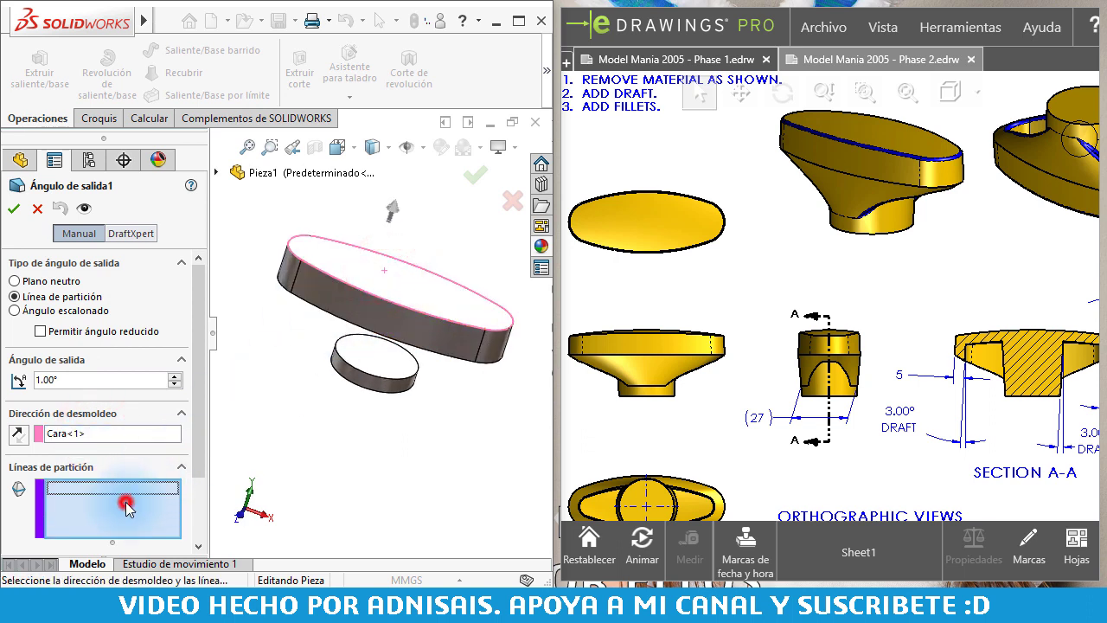
click(52, 283)
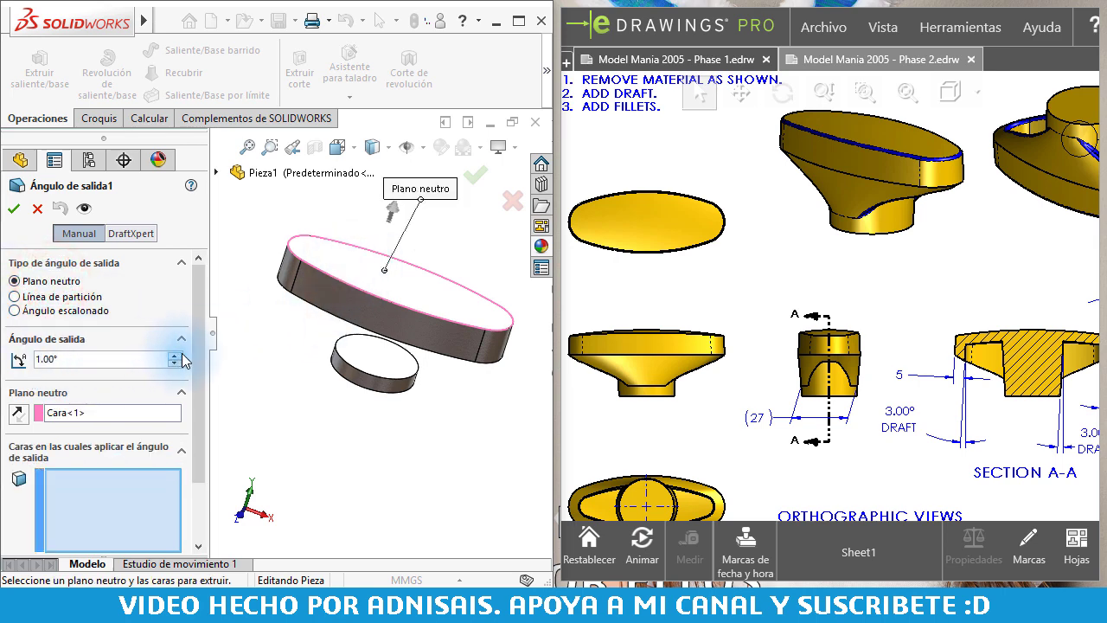
Select the oval body's four side faces to receive the 3° draft.
click(355, 313)
click(277, 268)
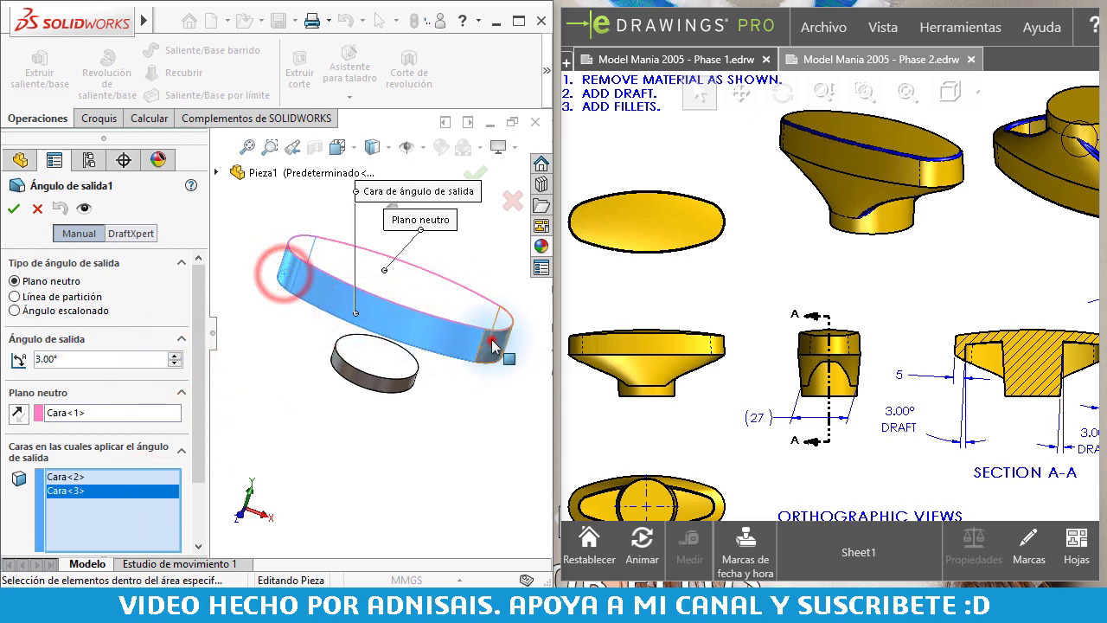
click(490, 340)
mouse_move(490, 340)
middle_down()
mouse_move(308, 298)
mouse_move(516, 303)
middle_up()
click(367, 300)
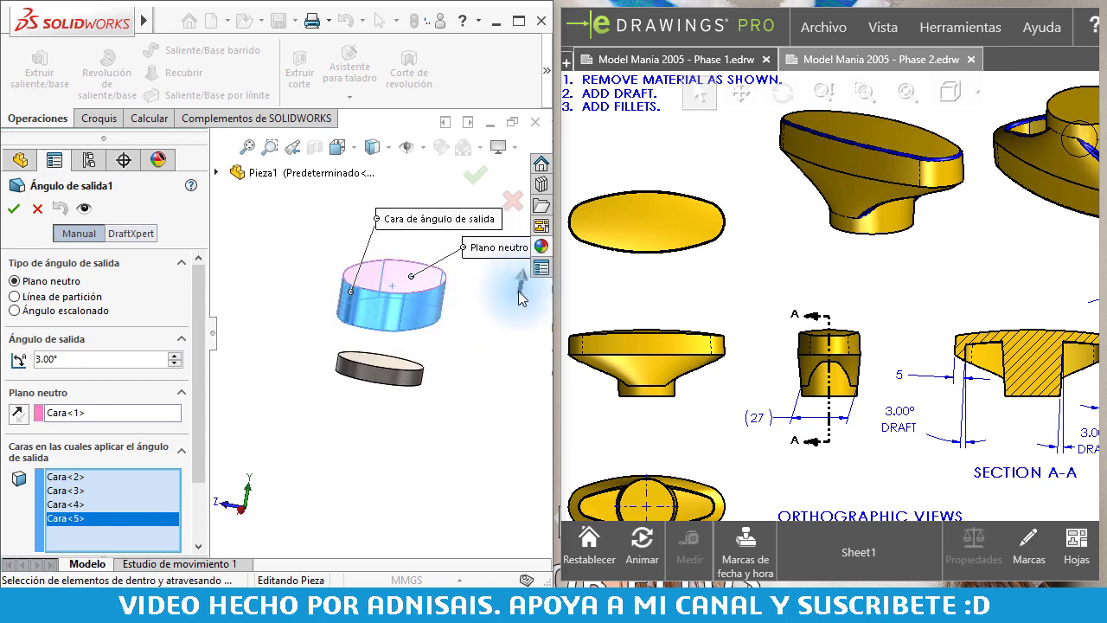
middle_drag(493, 276, 486, 281)
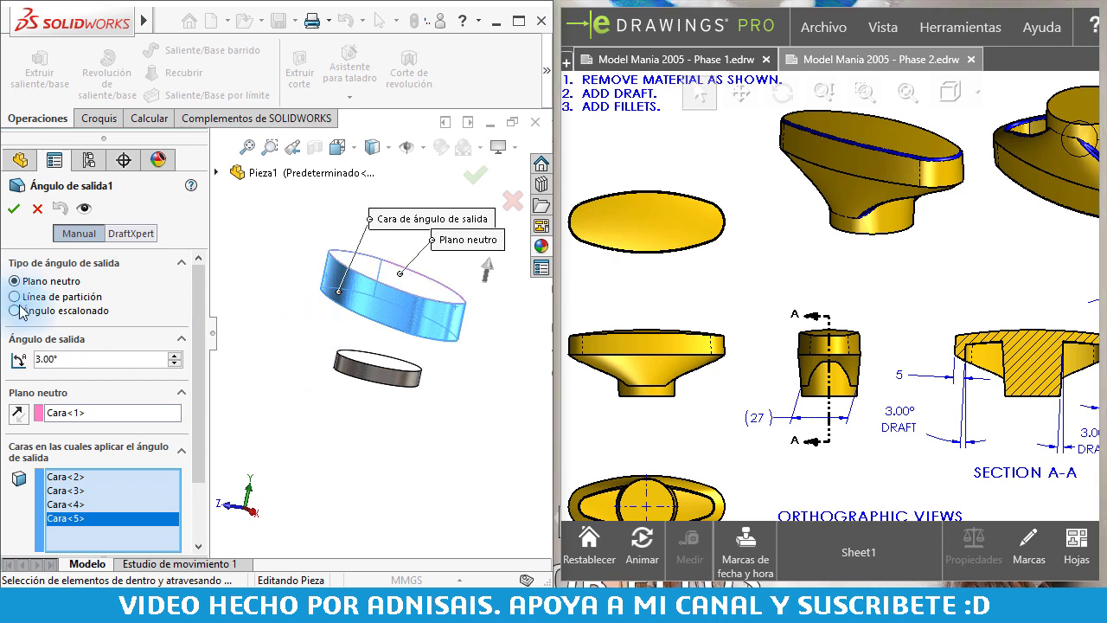
Accept the 3° draft on the large body and inspect the drafted face from the front.
click(13, 212)
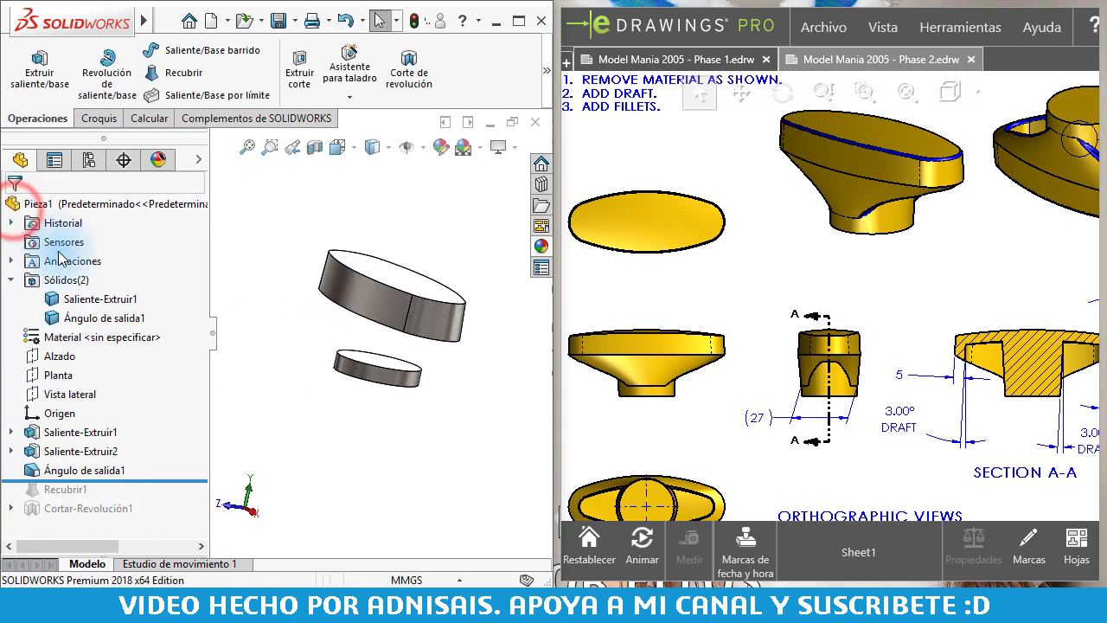
click(258, 265)
key(ctrl+1)
scroll(506, 325, down, 5)
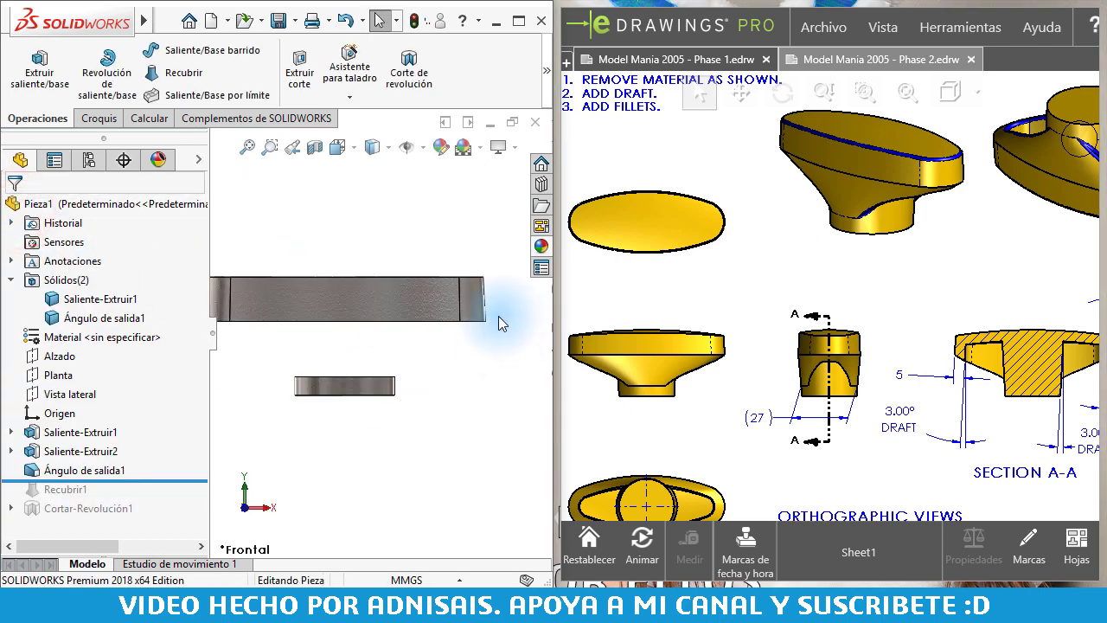
drag(163, 477, 166, 473)
click(408, 289)
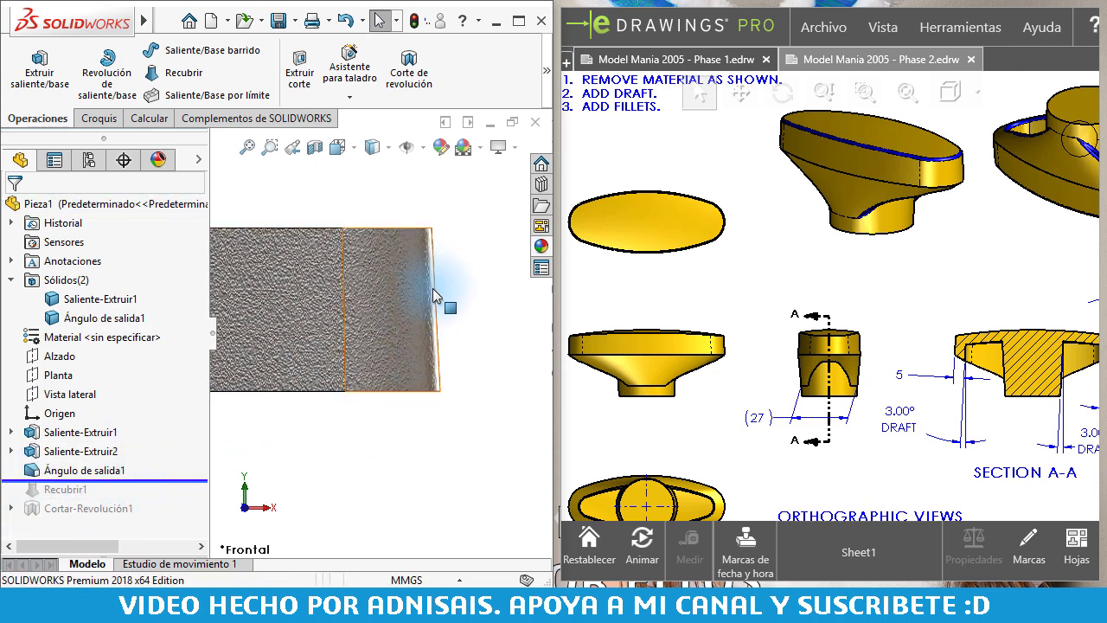
scroll(435, 295, up, 3)
middle_drag(388, 384, 324, 364)
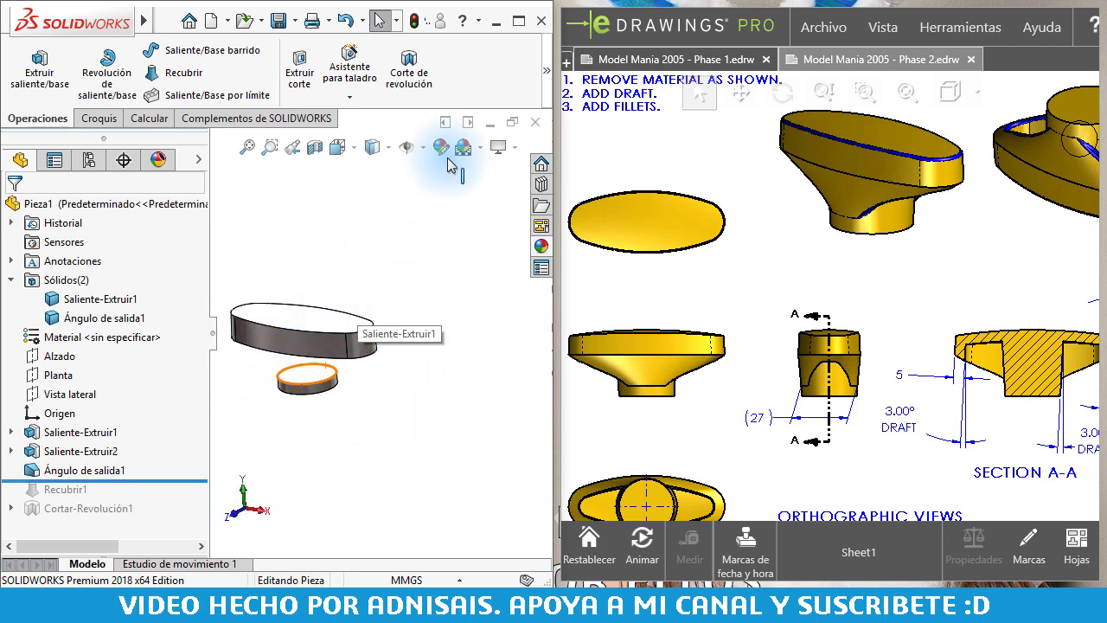
Draft the small body's side face, using its top face as the neutral plane.
click(547, 71)
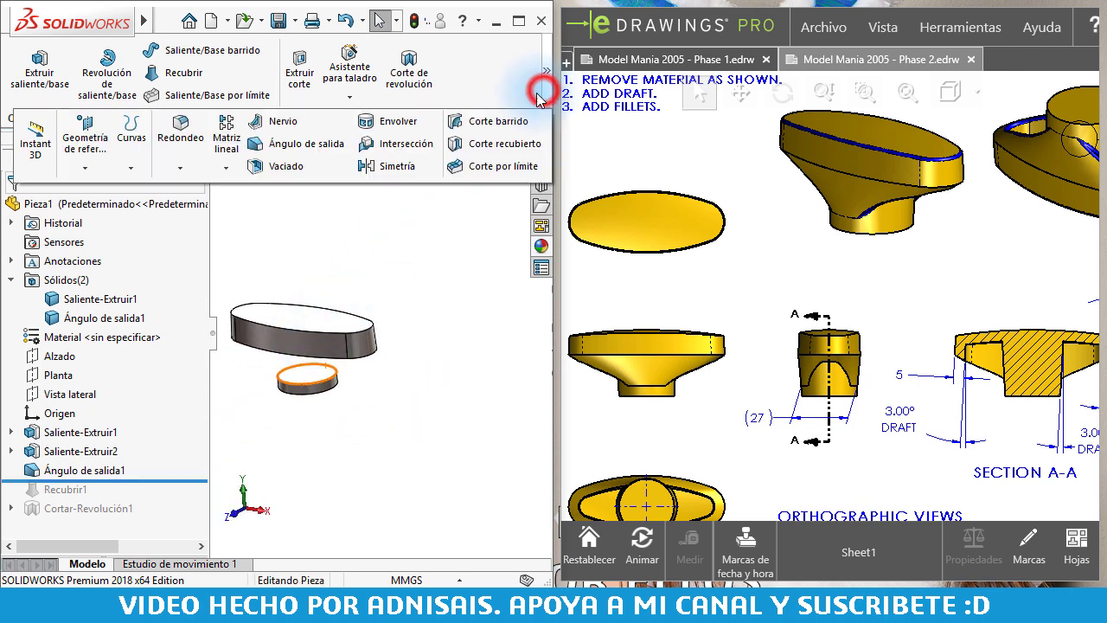
click(283, 149)
scroll(243, 383, down, 2)
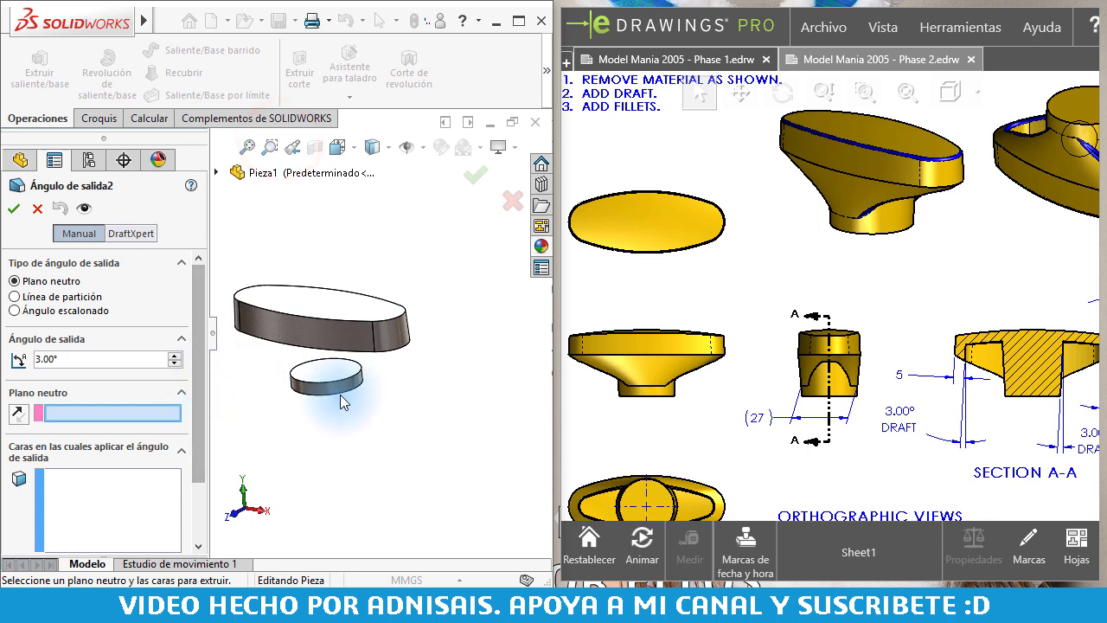
scroll(342, 403, down, 2)
click(325, 347)
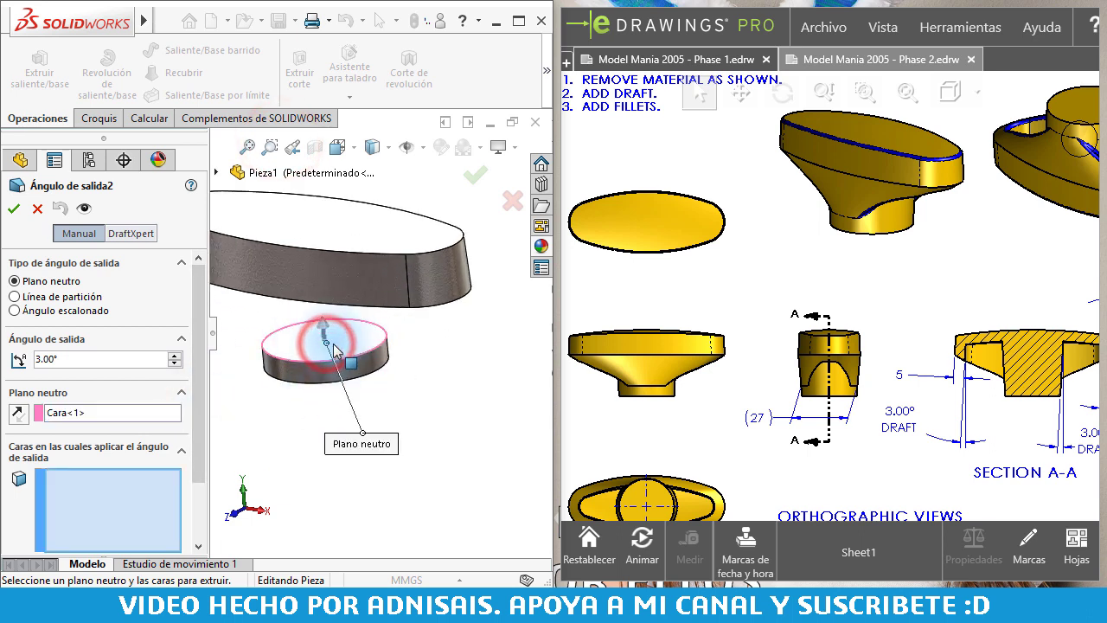
click(299, 374)
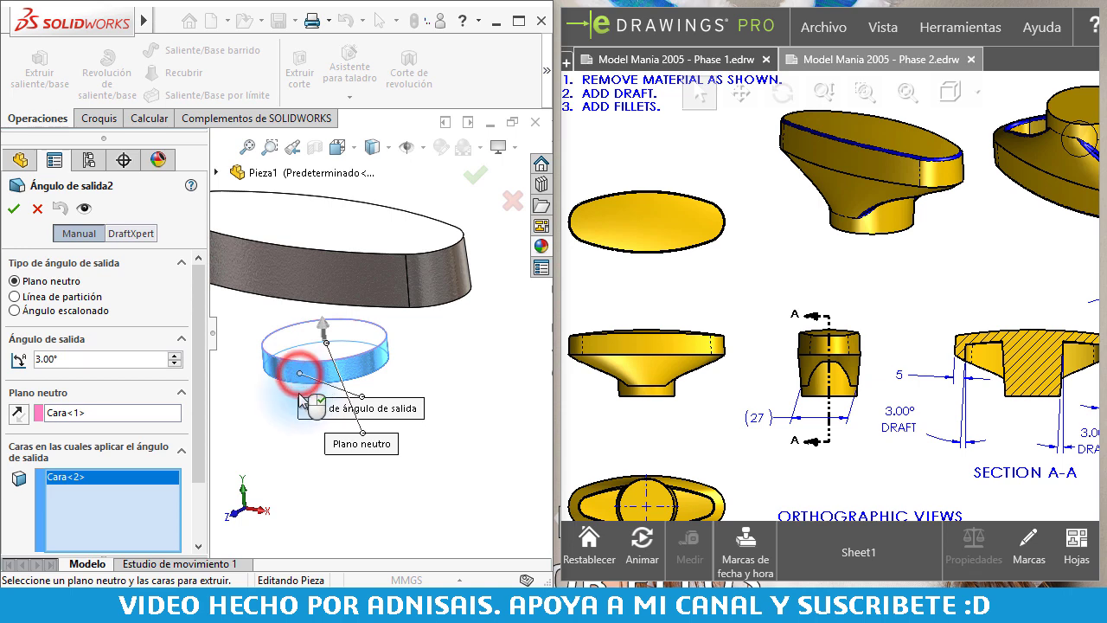
click(14, 208)
click(76, 487)
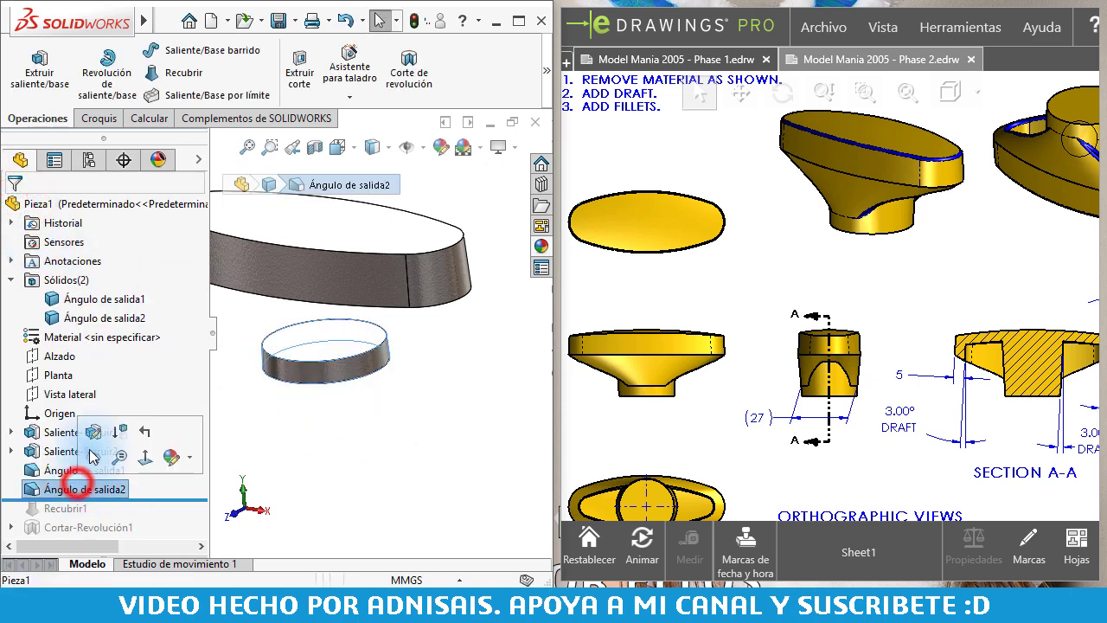
Reselect the neutral face in Ángulo de salida2, then show the part from the front.
click(94, 431)
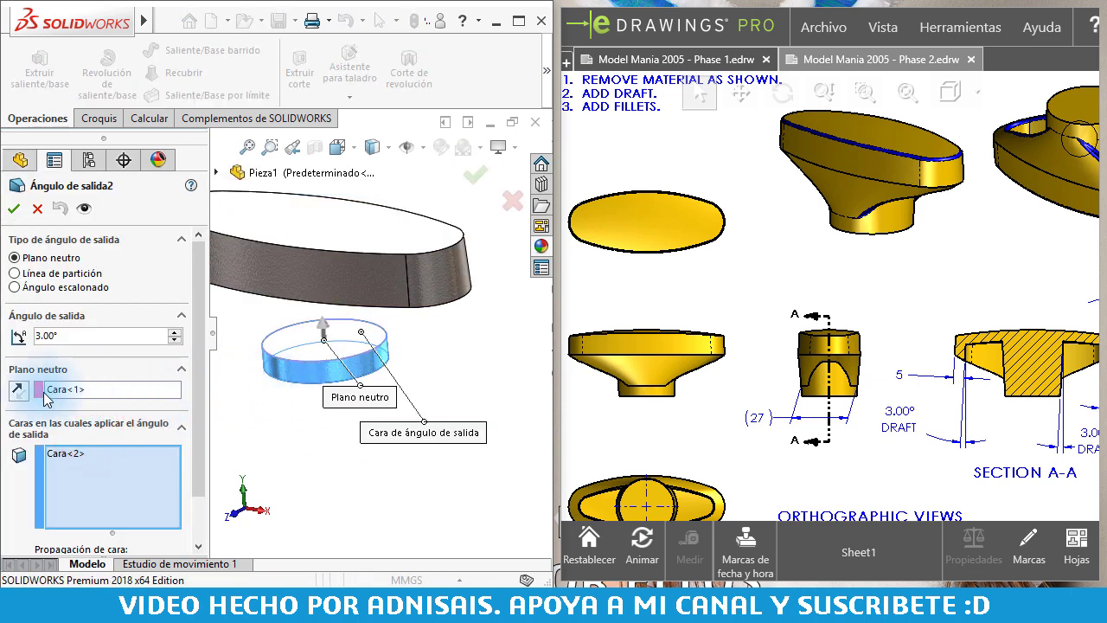
click(19, 391)
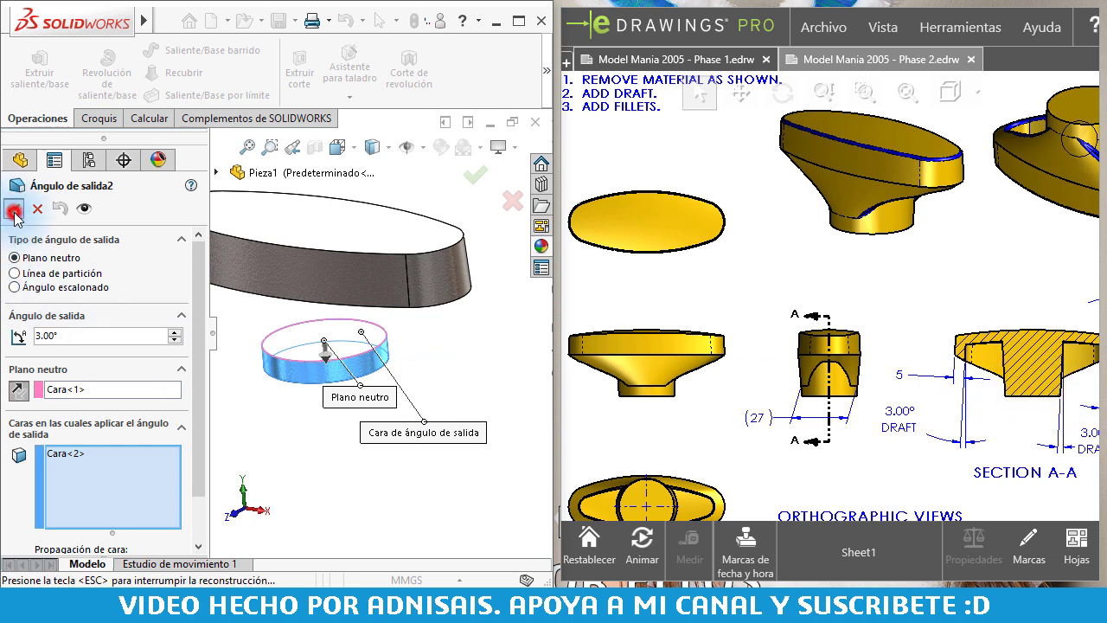
key(ctrl+1)
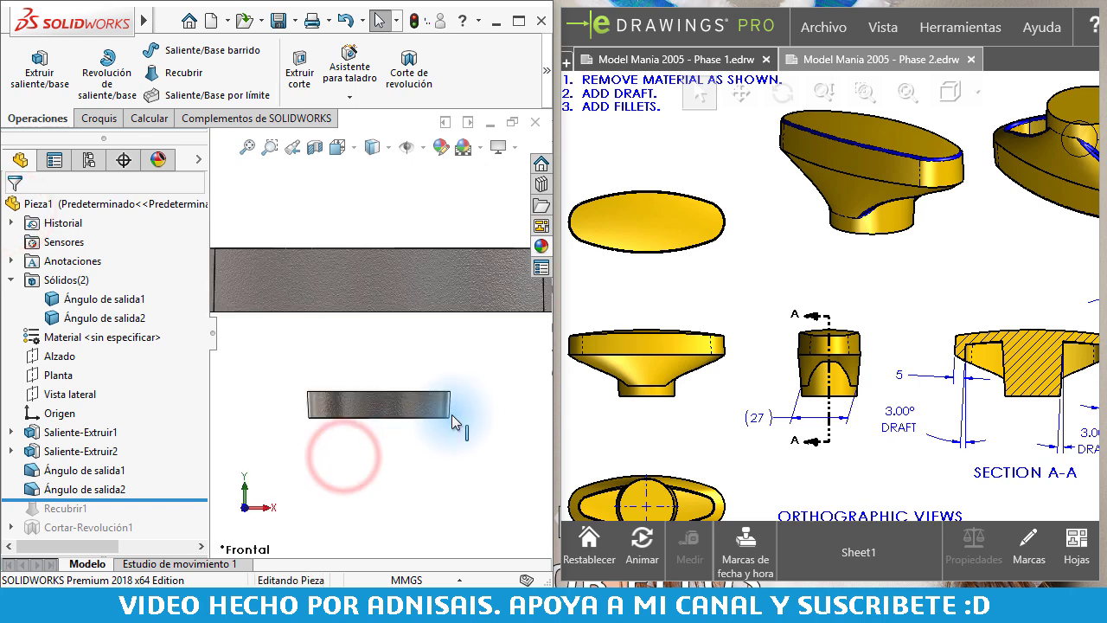
scroll(451, 415, down, 2)
Roll the part forward past Recubrir1 so the loft joins both drafted bodies.
scroll(421, 404, down, 2)
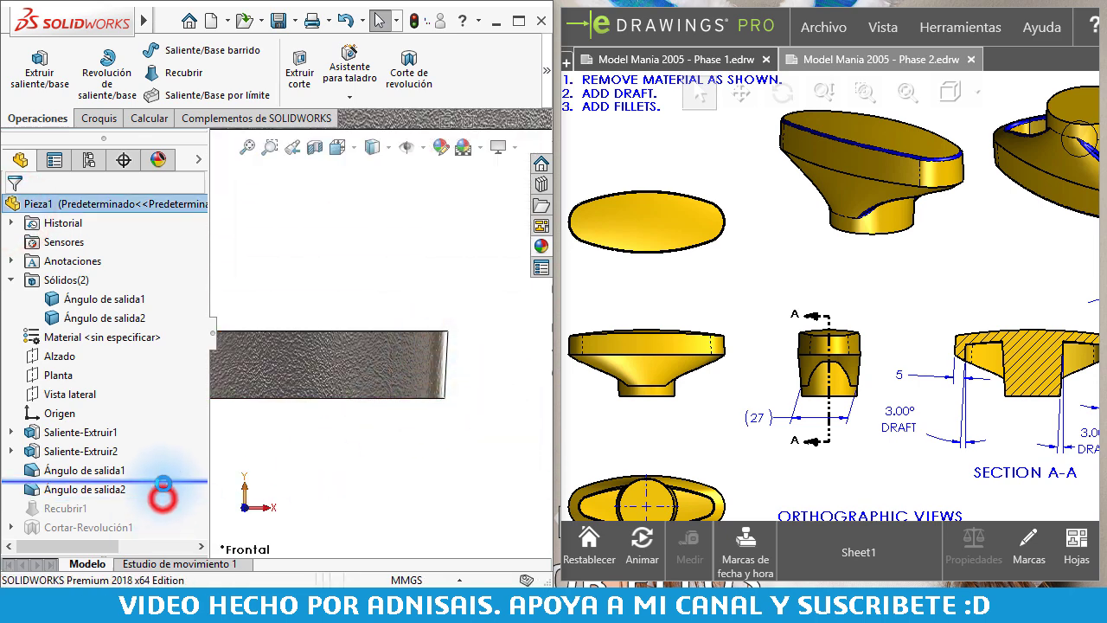
mouse_move(160, 497)
mouse_down()
mouse_move(172, 481)
mouse_move(170, 501)
mouse_up()
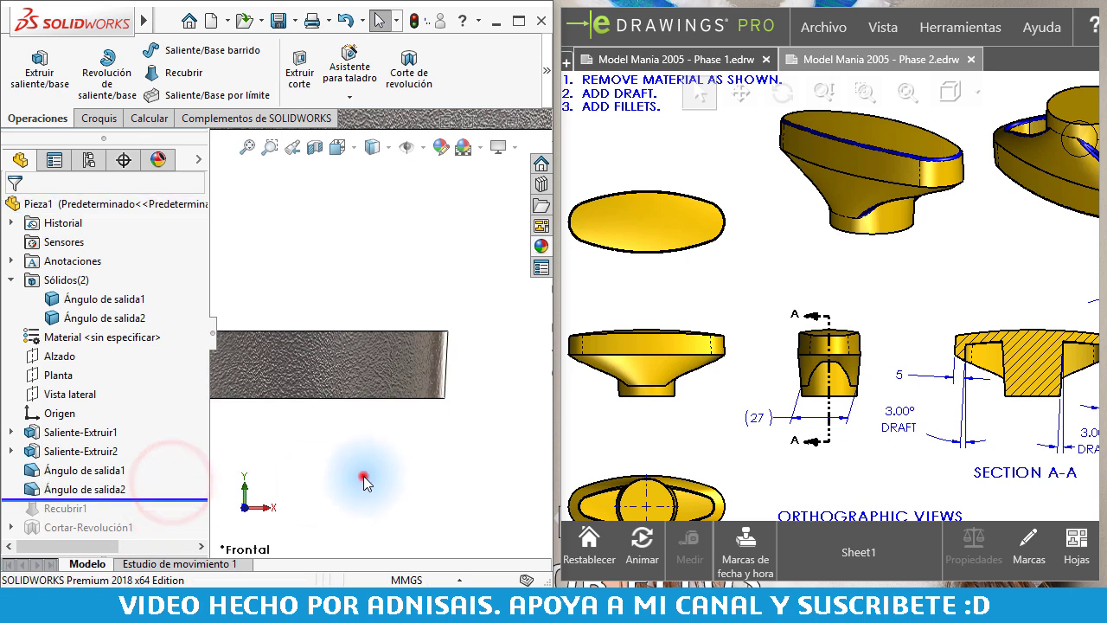
mouse_move(349, 426)
middle_down()
mouse_move(414, 338)
mouse_move(309, 314)
mouse_move(199, 420)
middle_up()
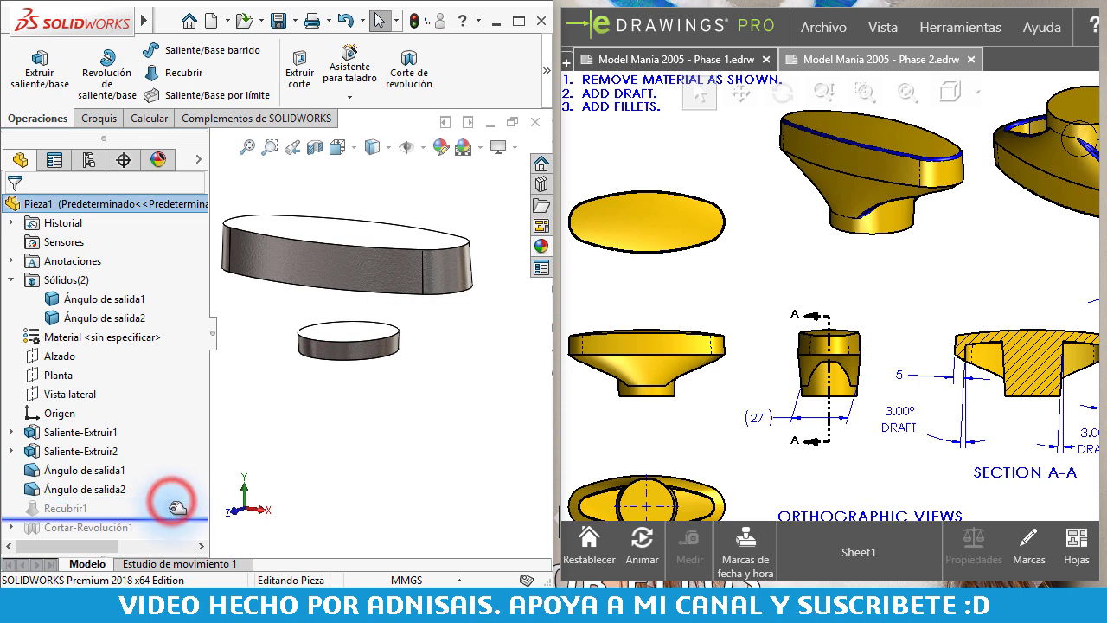
drag(176, 501, 173, 519)
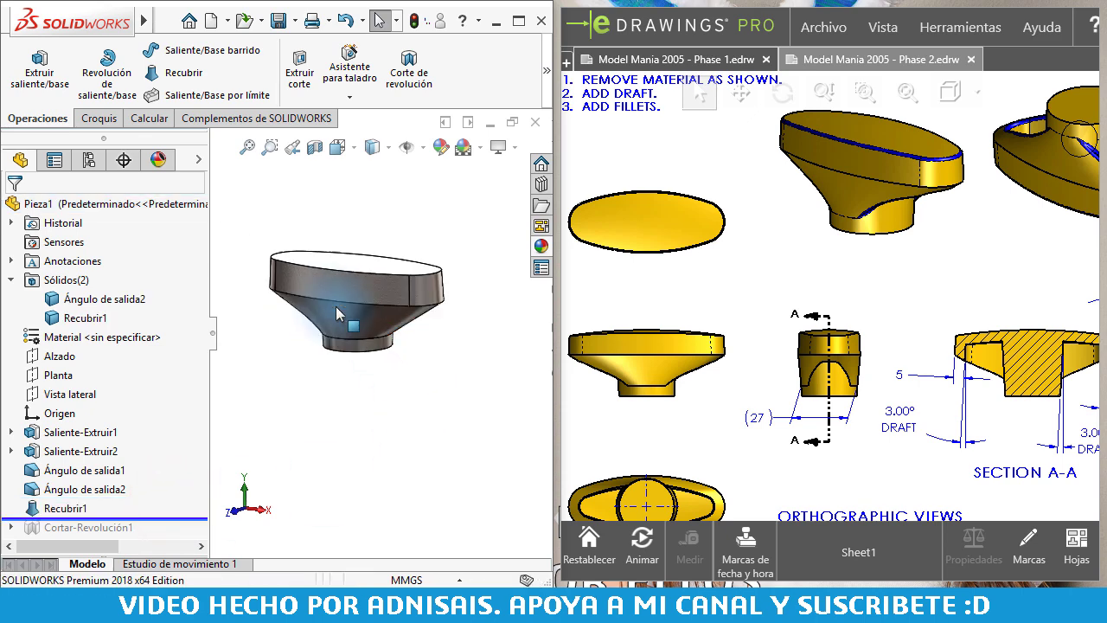
key(ctrl+1)
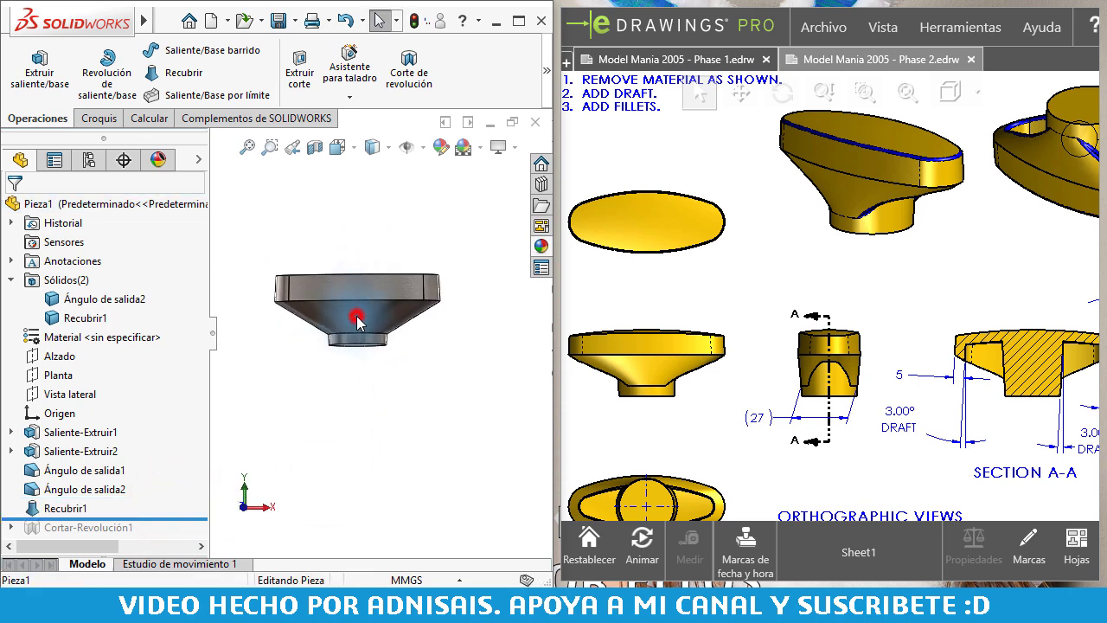
Select the tapered loft body and inspect it from a tilted view.
click(358, 321)
middle_drag(354, 311, 430, 296)
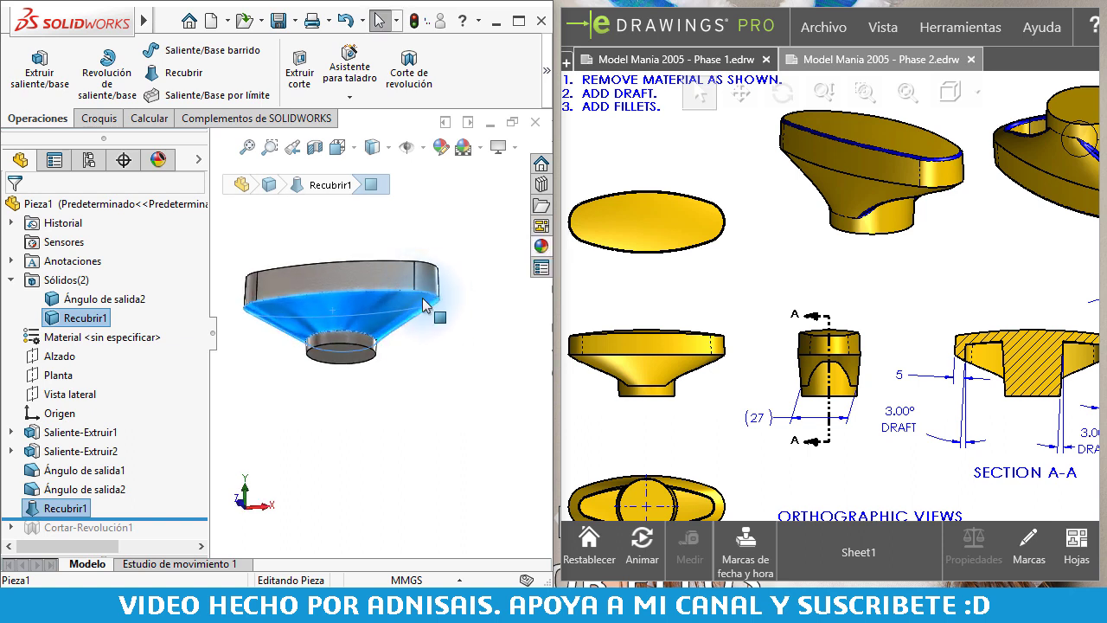
scroll(423, 303, down, 2)
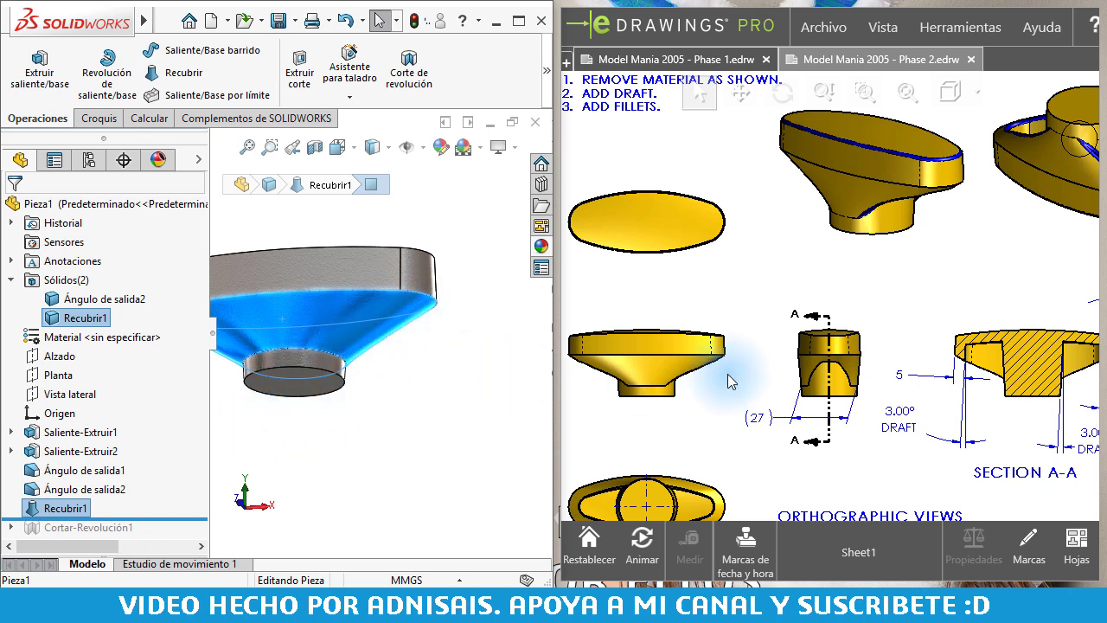
scroll(753, 346, up, 3)
scroll(778, 333, up, 2)
scroll(861, 373, up, 1)
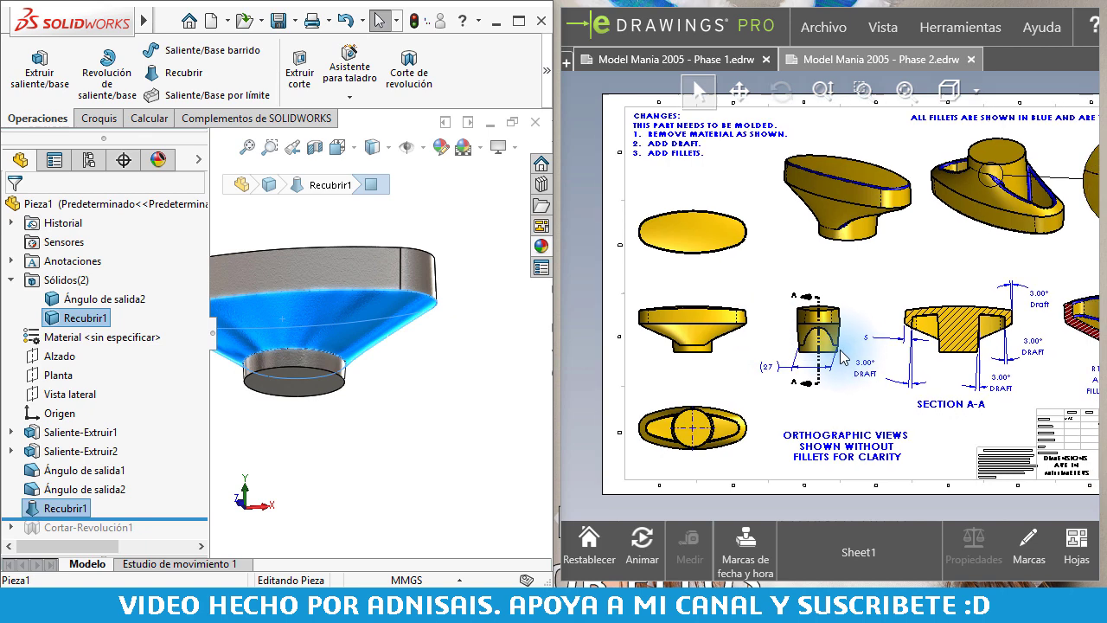
scroll(833, 348, down, 1)
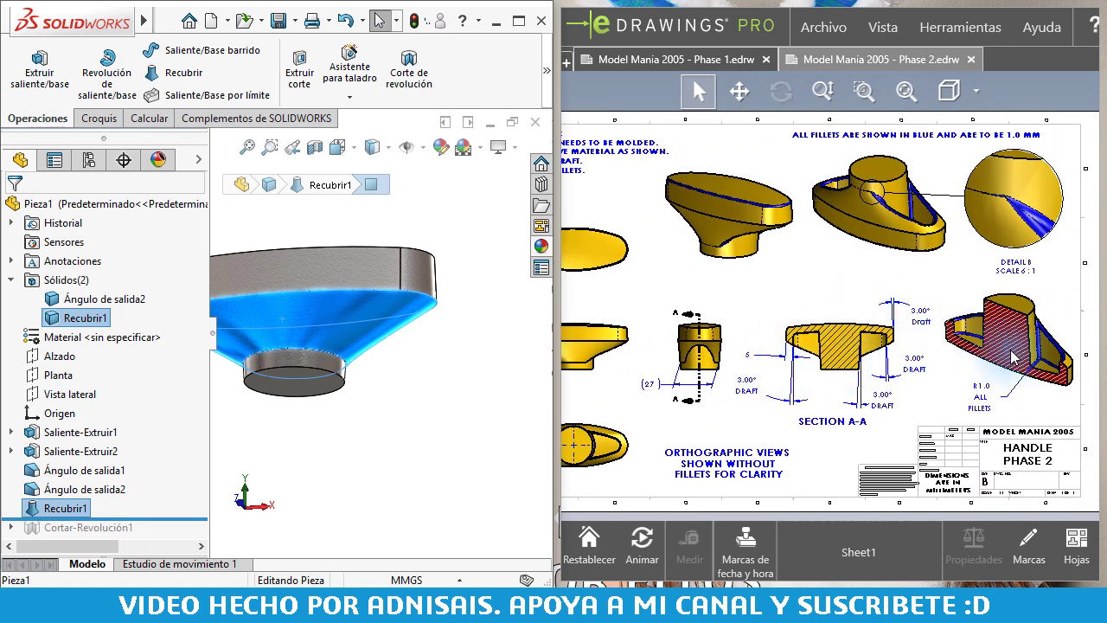
Check the Ángulo de salida2 body, view the part's end, and reveal more Operaciones commands.
click(413, 398)
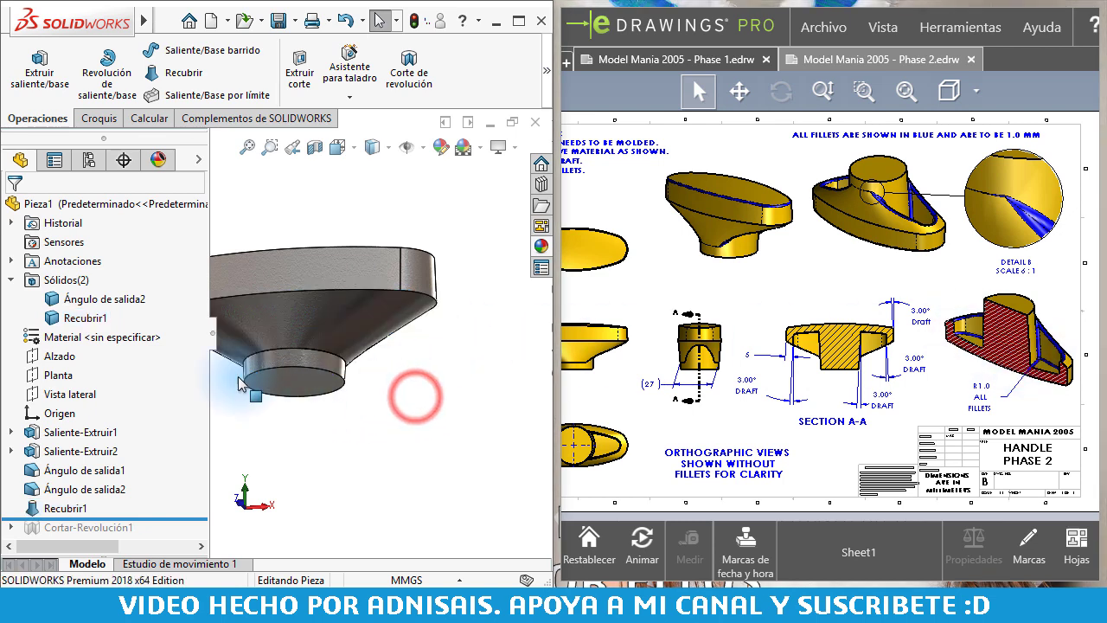
click(68, 300)
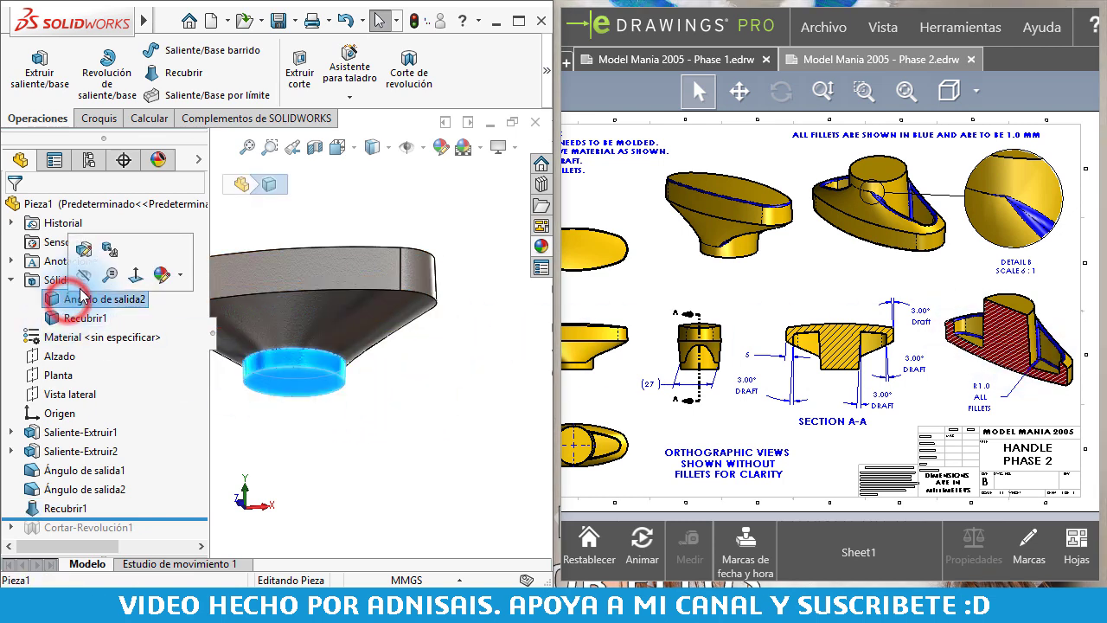
click(383, 459)
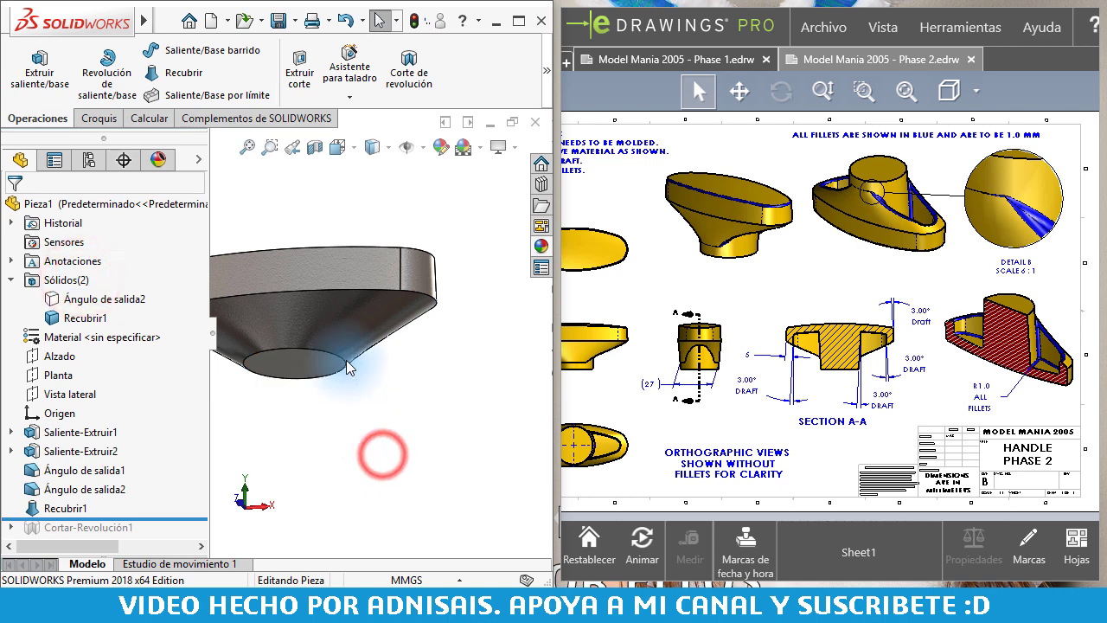
middle_drag(346, 257, 317, 218)
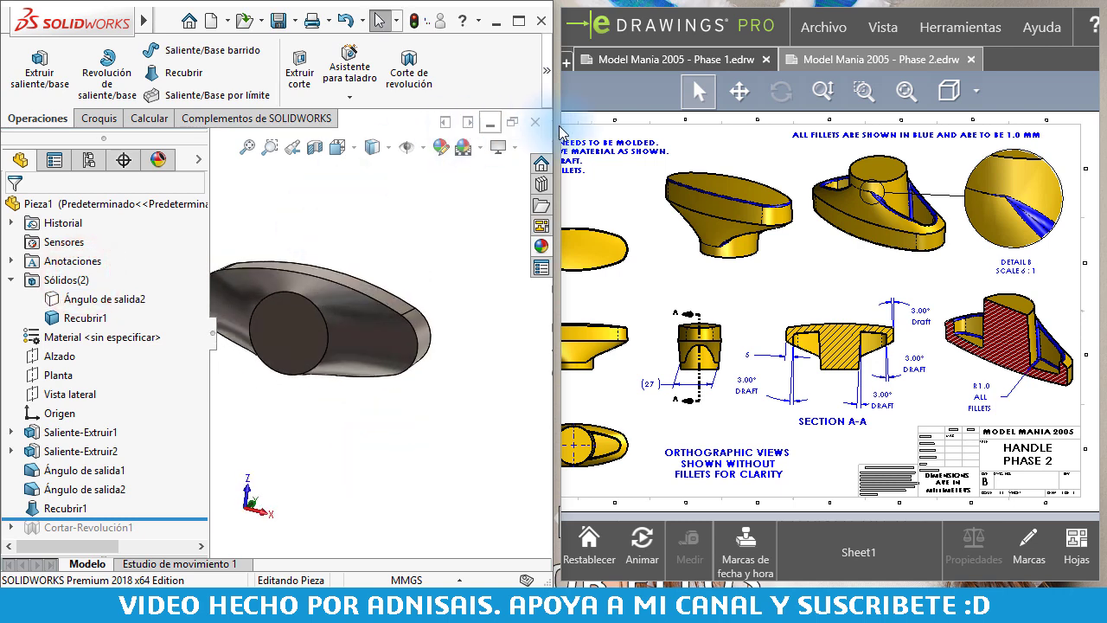
click(546, 71)
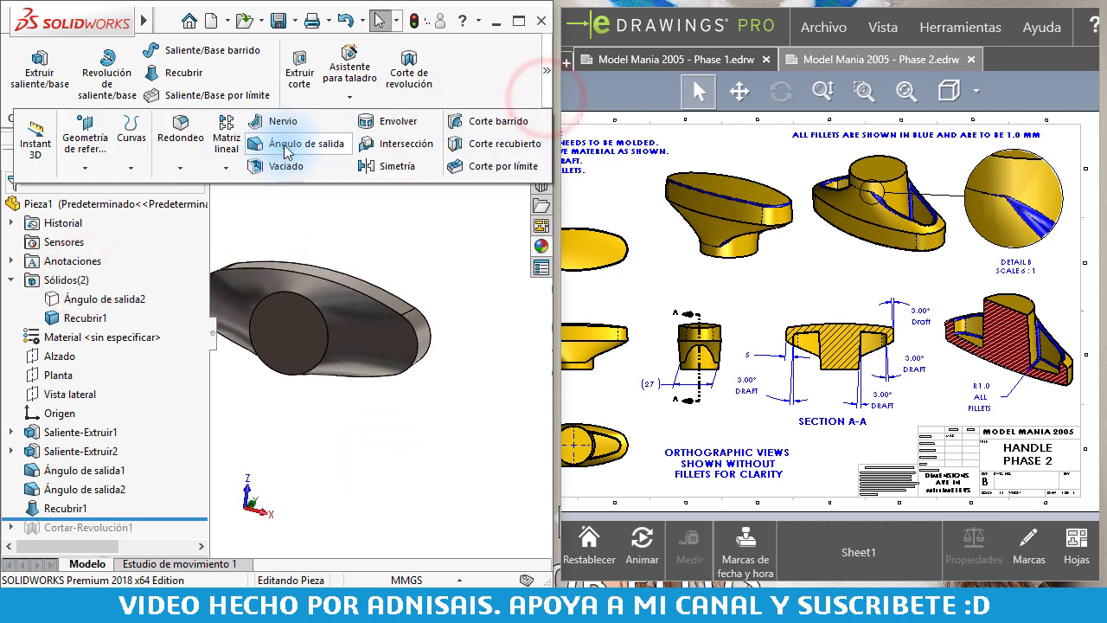
Shell the tapered body 5 mm thick, leaving the round end face and a second face open.
click(283, 166)
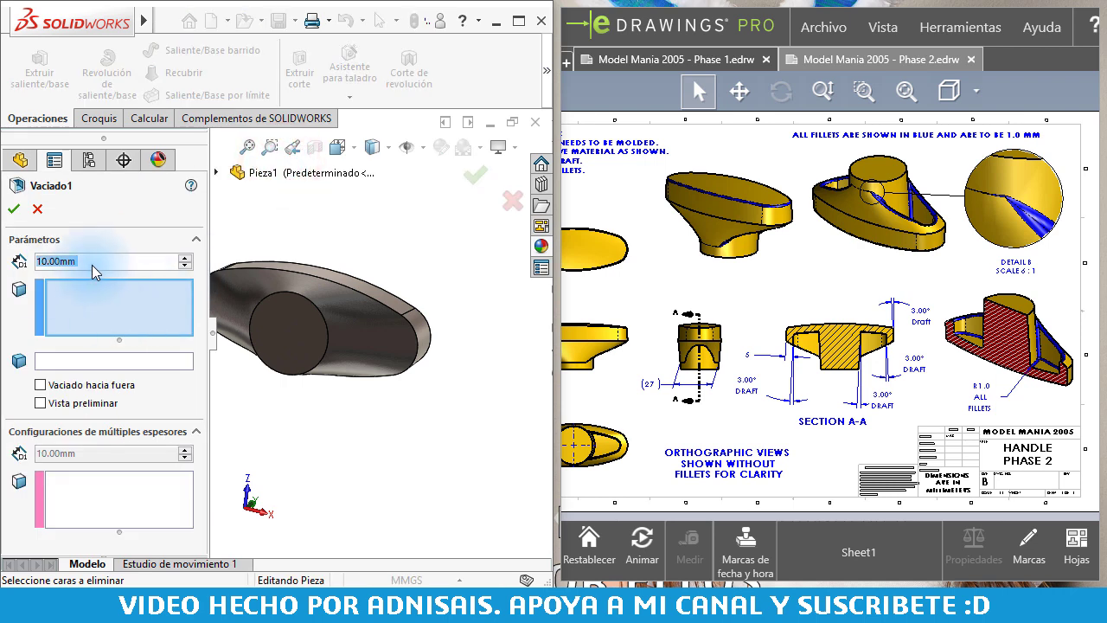
text(5)
click(240, 240)
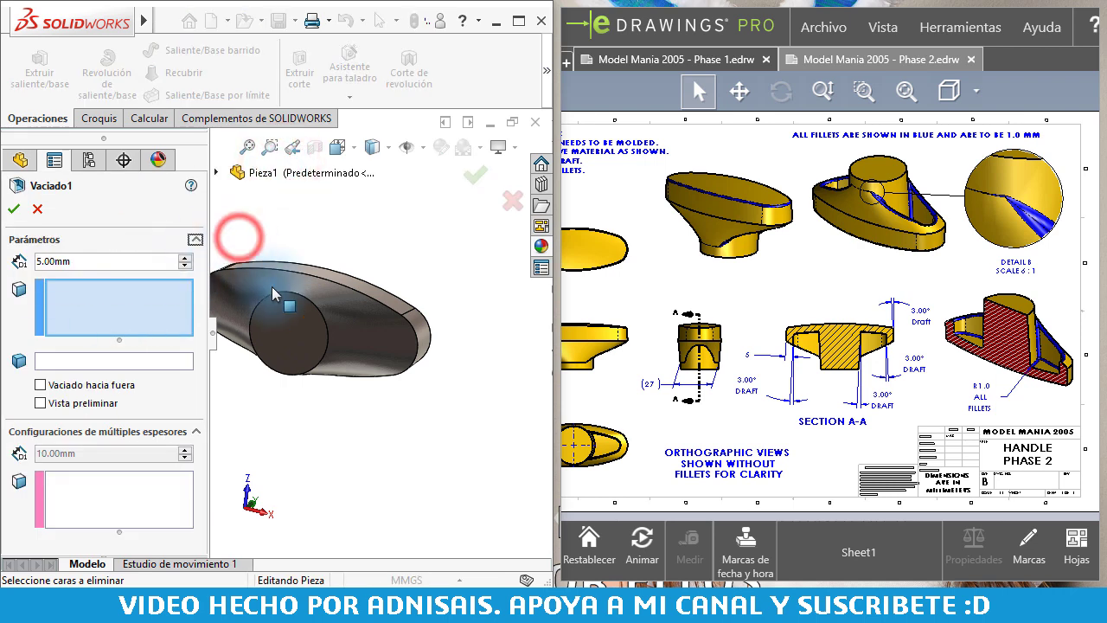
click(303, 332)
click(365, 341)
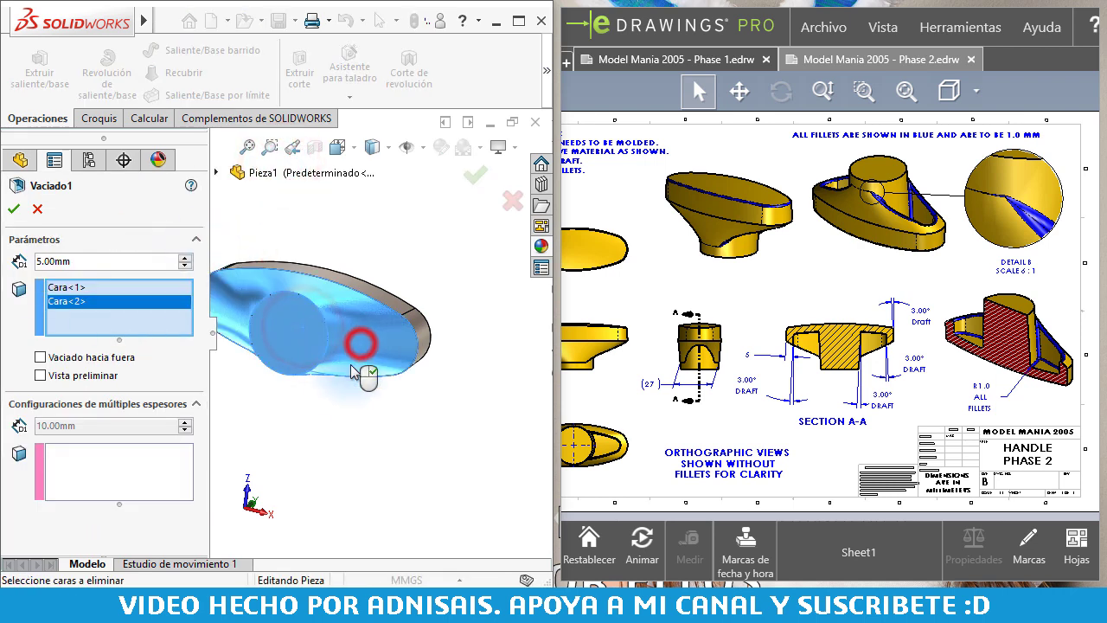
click(68, 379)
mouse_move(317, 336)
middle_down()
mouse_move(337, 332)
mouse_move(297, 447)
mouse_move(316, 337)
mouse_move(311, 346)
mouse_move(303, 337)
middle_up()
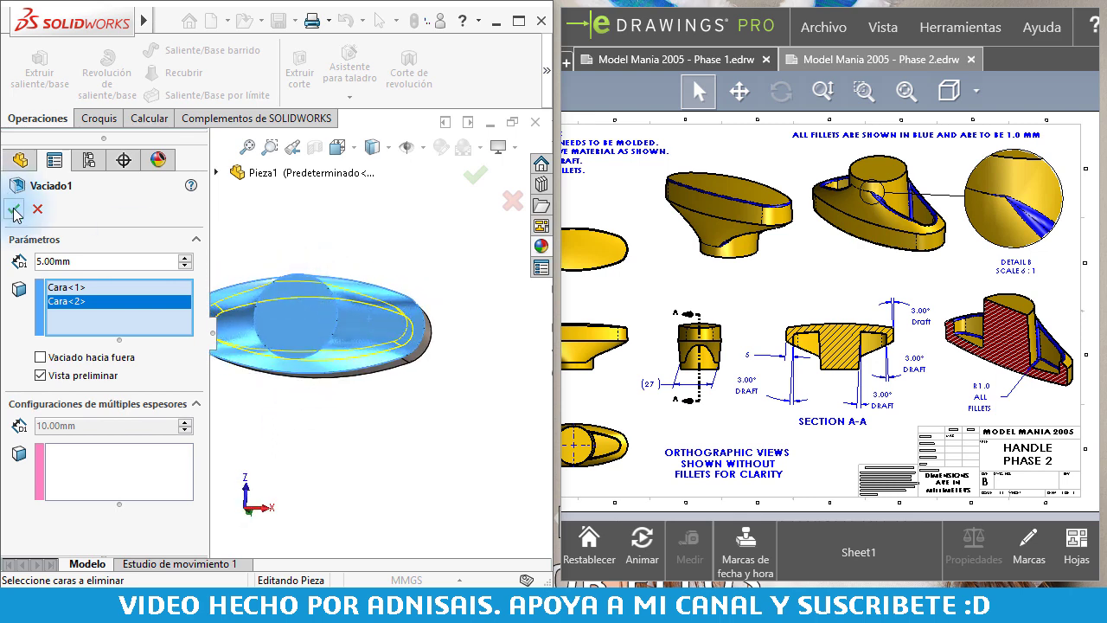
click(14, 210)
mouse_move(321, 383)
middle_down()
mouse_move(366, 297)
mouse_move(370, 319)
mouse_move(321, 287)
mouse_move(221, 398)
middle_up()
click(71, 302)
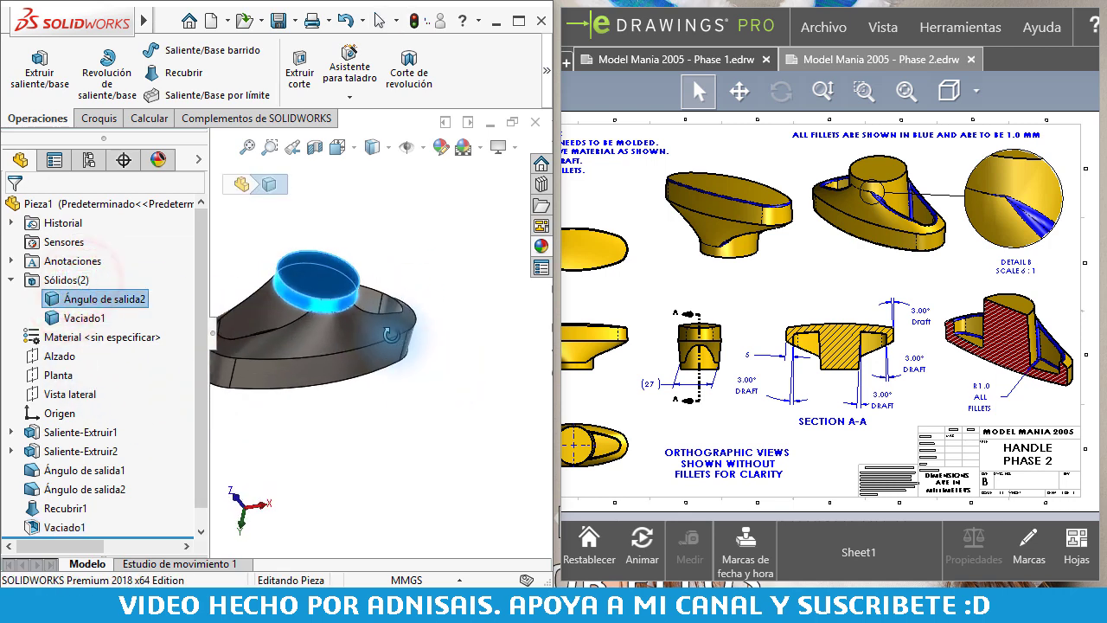
mouse_move(346, 337)
middle_down()
mouse_move(453, 323)
mouse_move(428, 252)
mouse_move(302, 301)
mouse_move(326, 302)
mouse_move(329, 360)
mouse_move(345, 339)
middle_up()
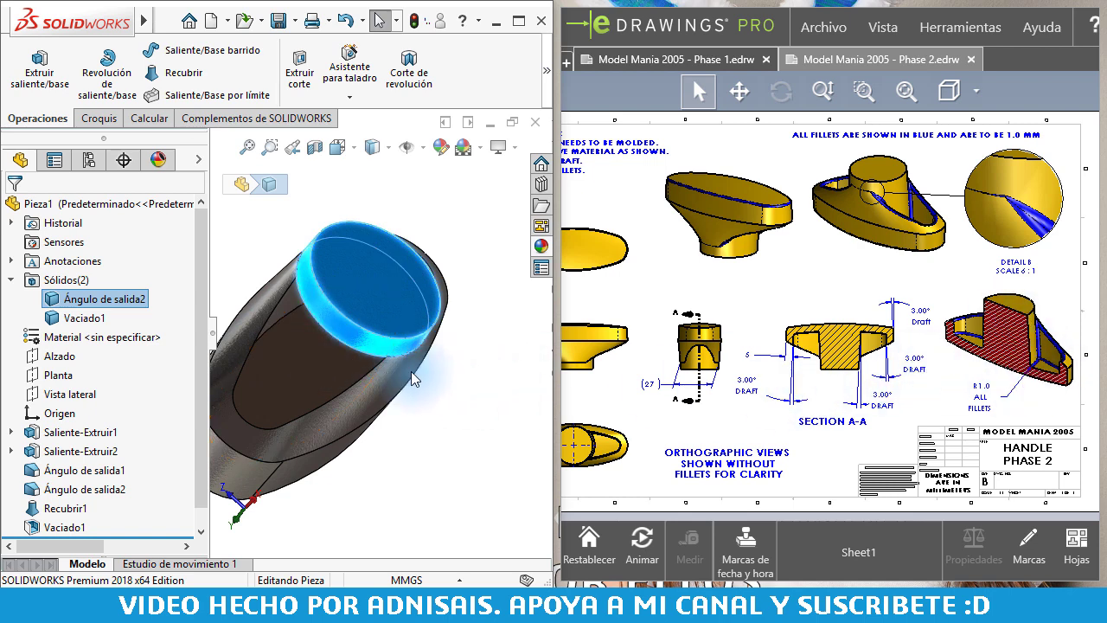
click(272, 248)
mouse_move(272, 248)
middle_down()
mouse_move(334, 294)
mouse_move(364, 286)
middle_up()
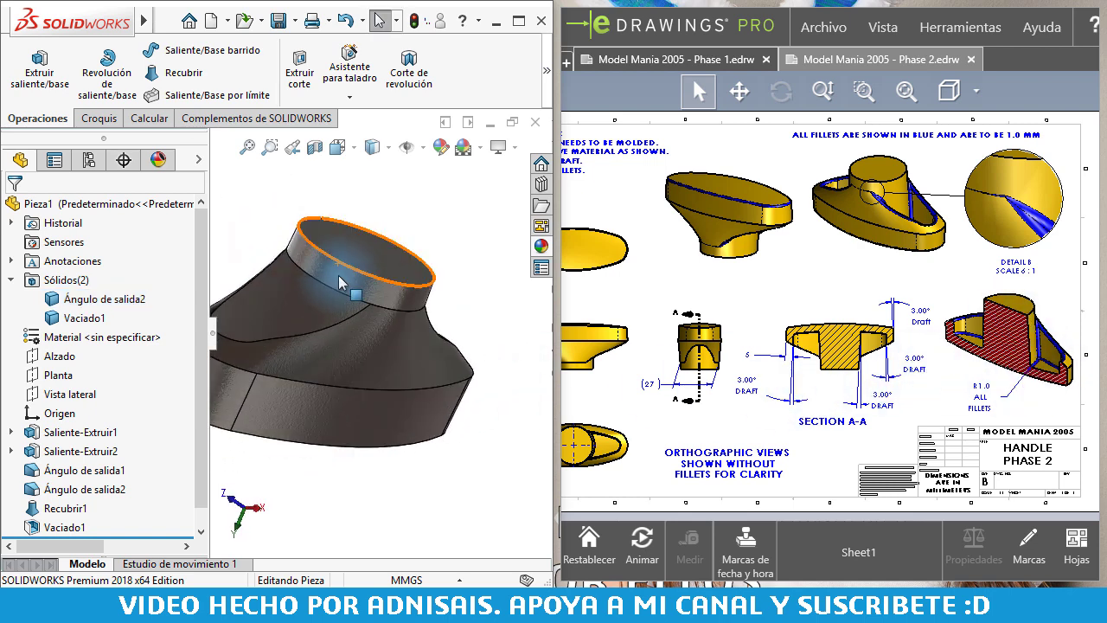
click(346, 278)
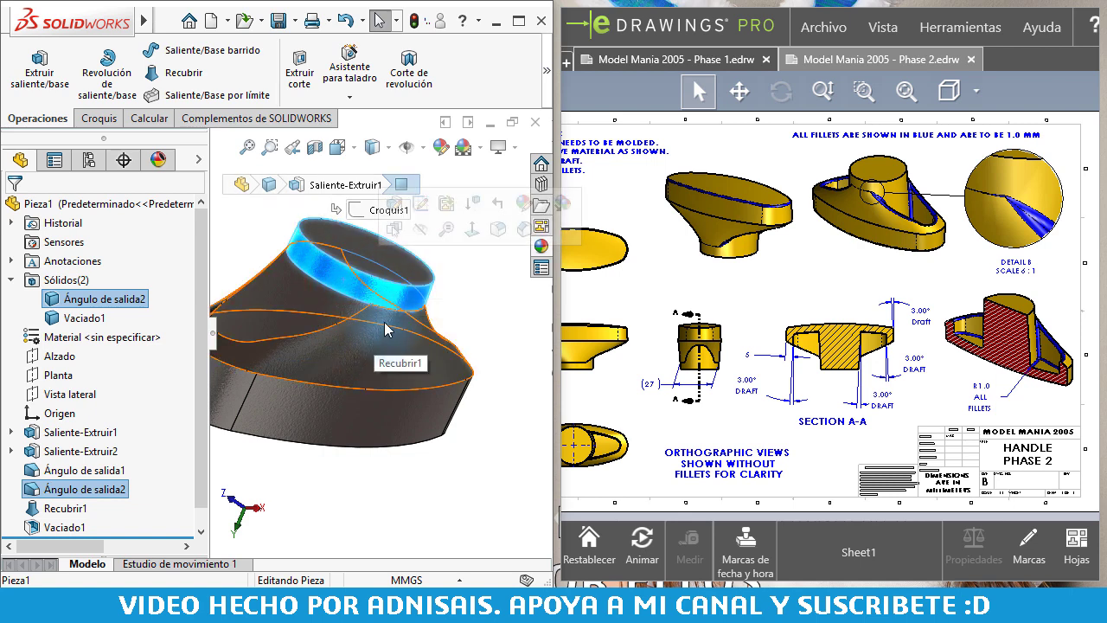
click(385, 327)
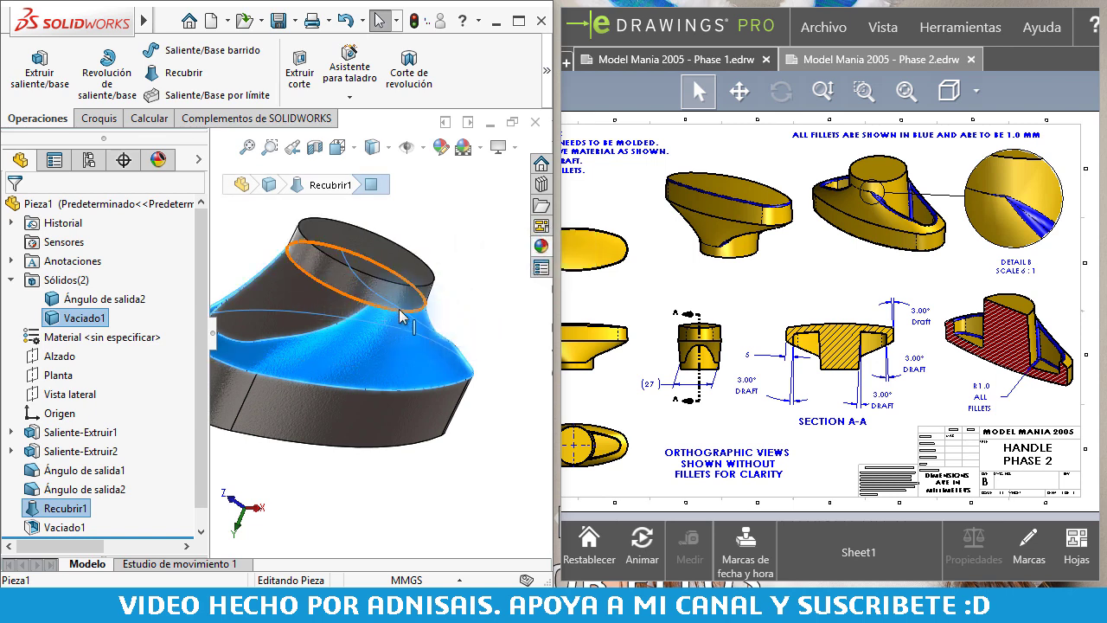
click(459, 300)
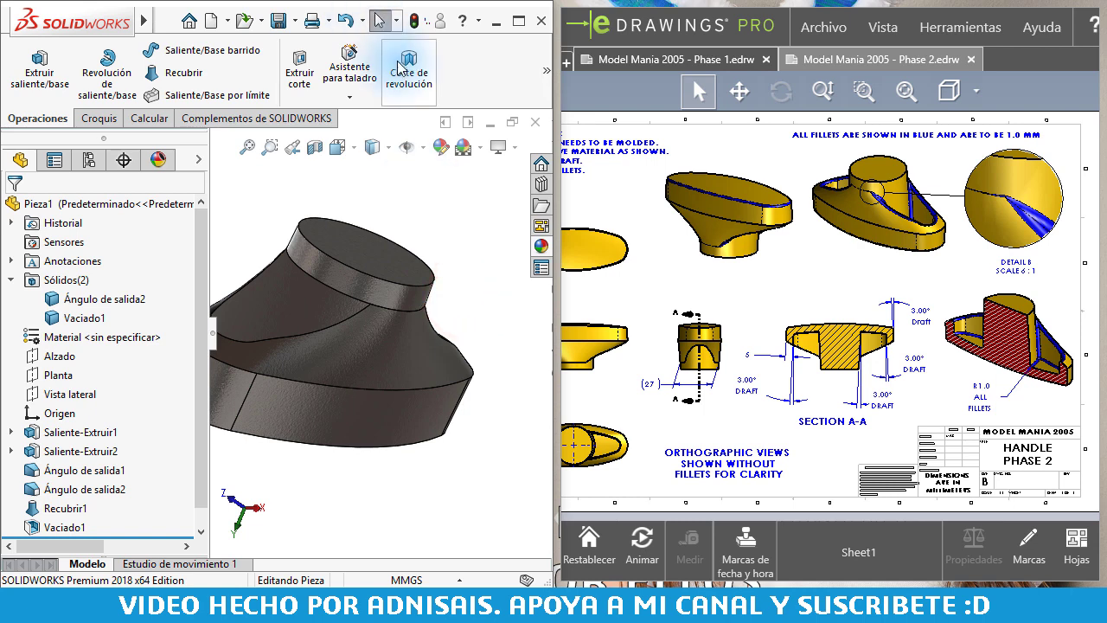
click(397, 189)
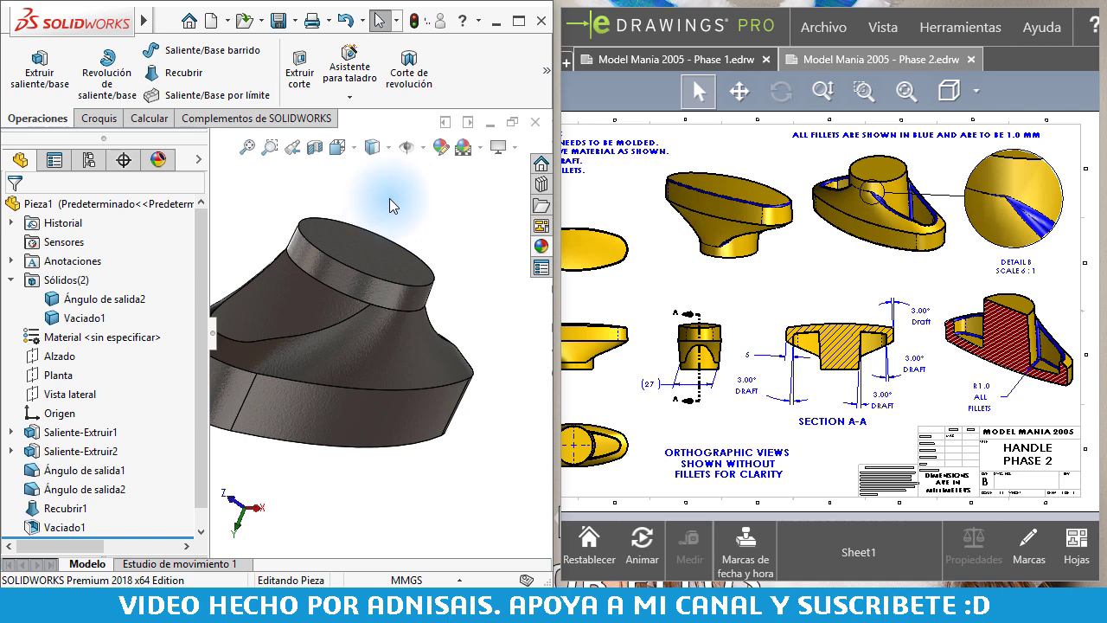
middle_drag(389, 199, 391, 234)
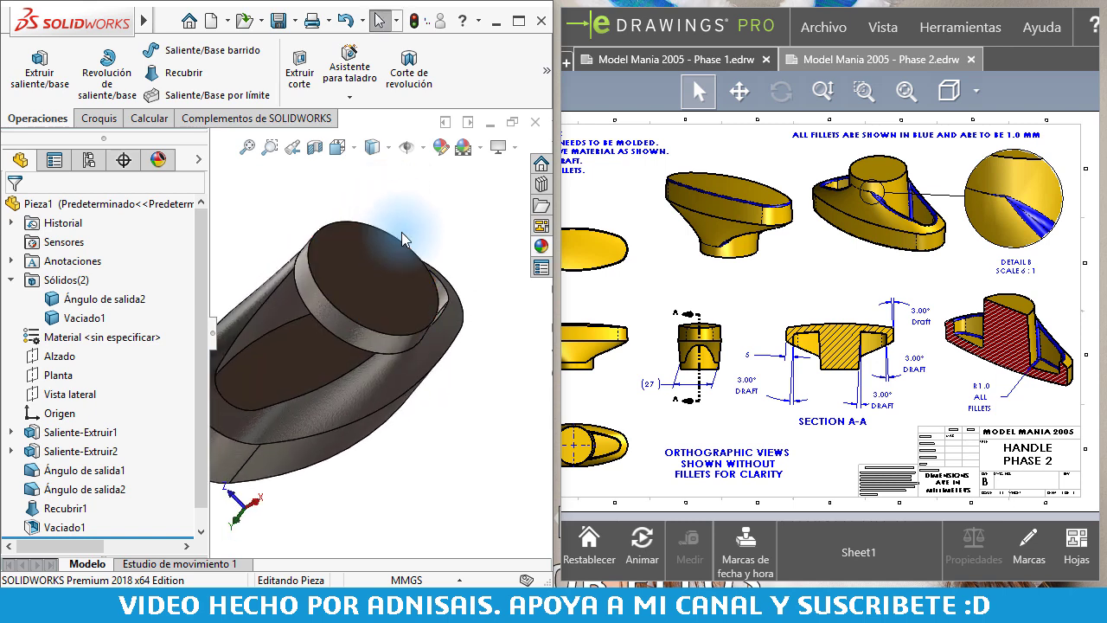
click(301, 196)
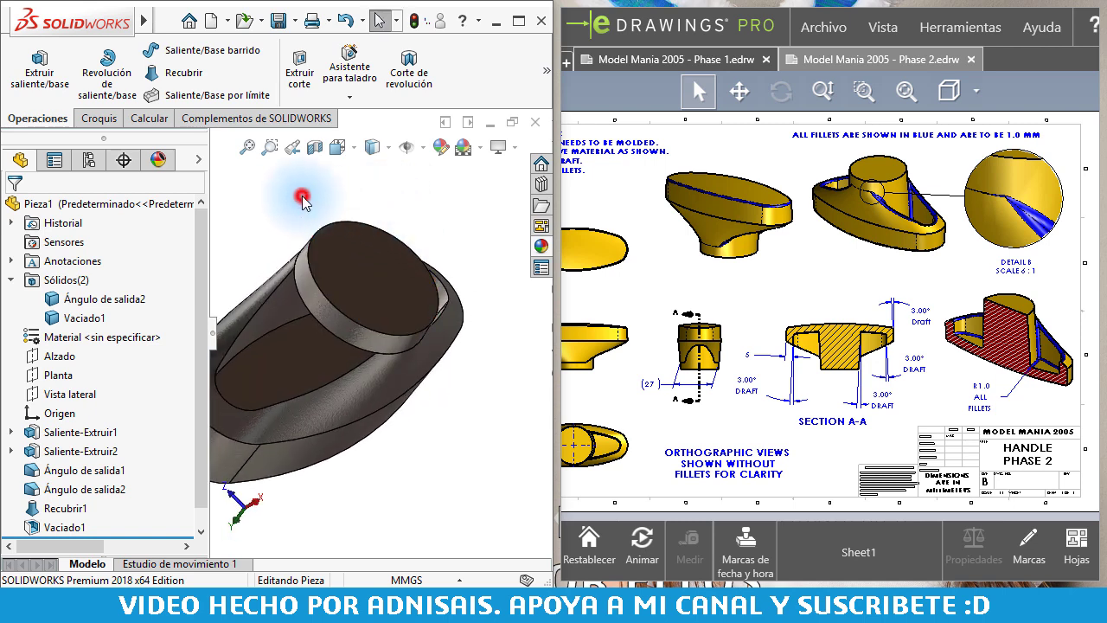
middle_drag(324, 213, 384, 234)
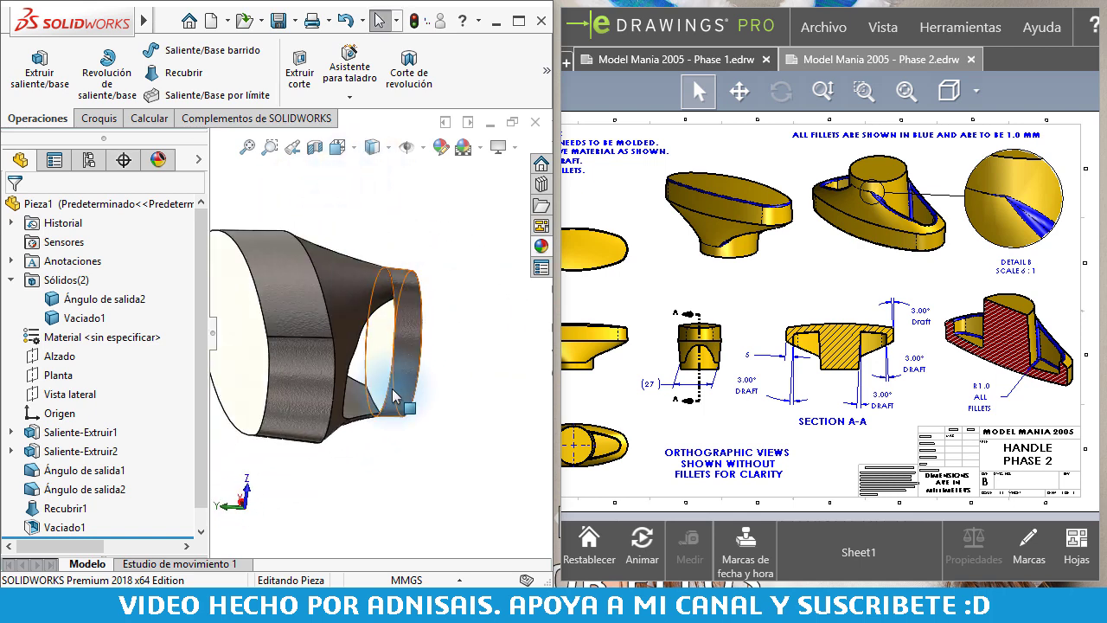
click(381, 360)
middle_drag(369, 365, 293, 344)
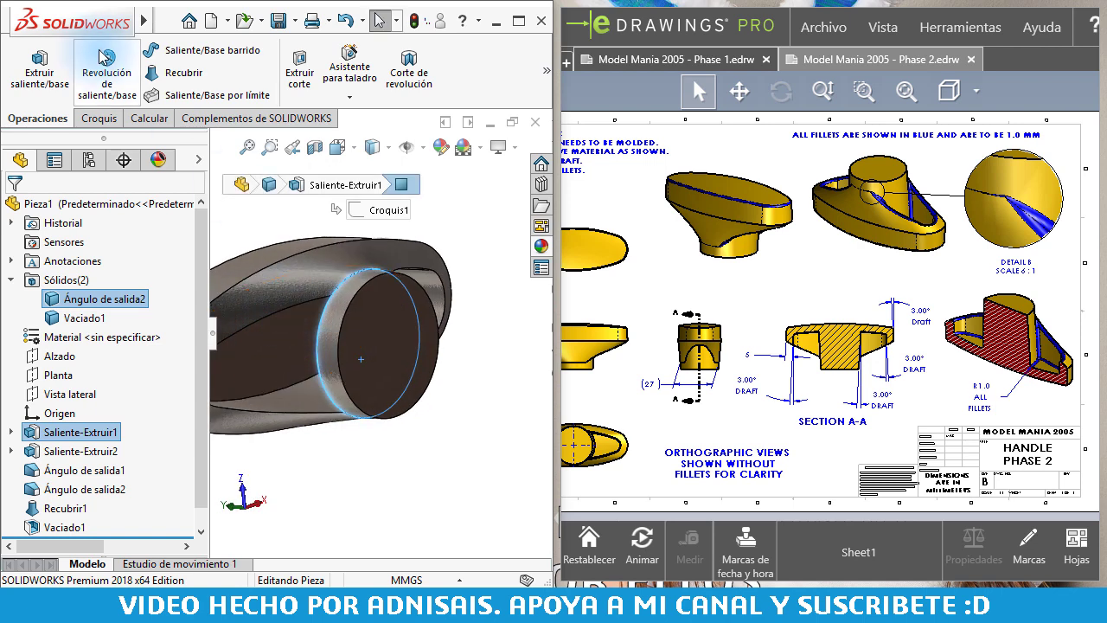
click(222, 21)
mouse_move(297, 21)
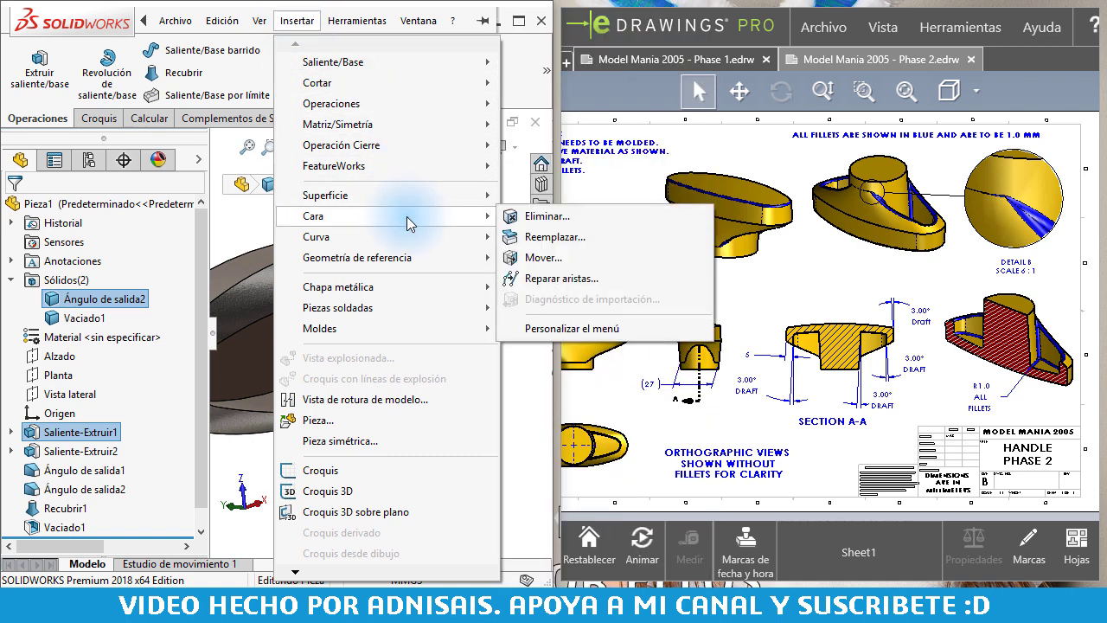
mouse_move(313, 216)
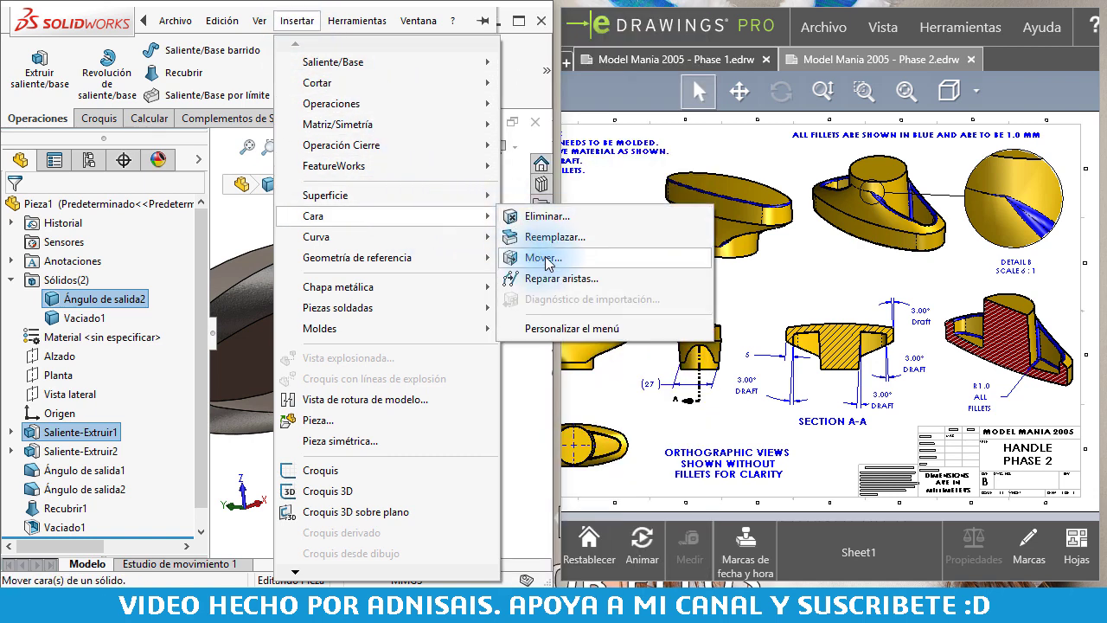
click(543, 257)
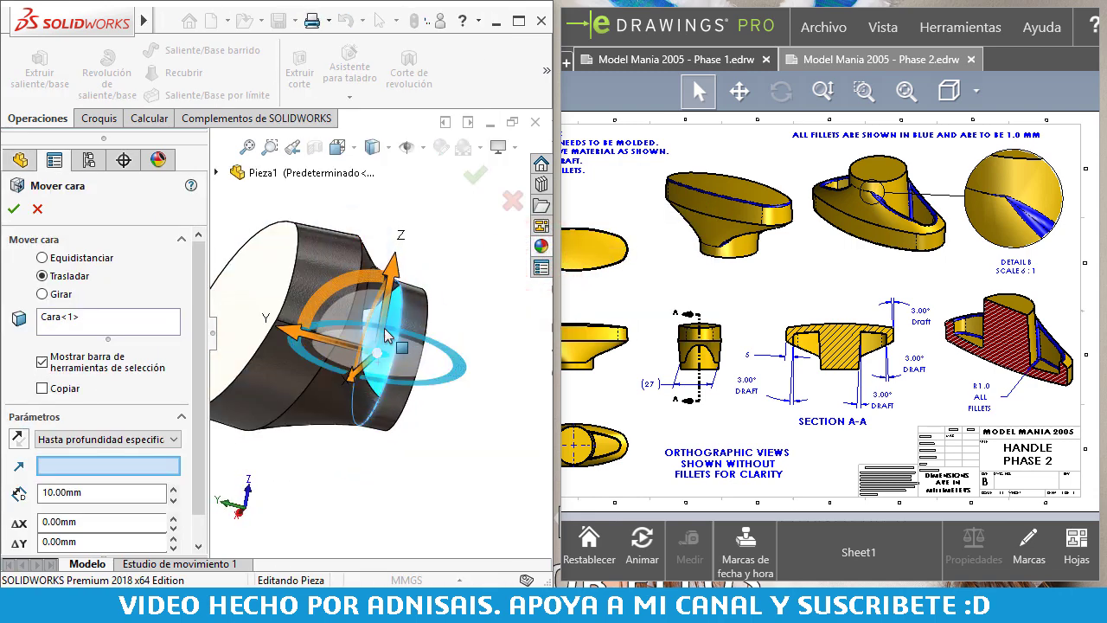
scroll(394, 318, down, 3)
middle_drag(394, 318, 382, 339)
middle_drag(396, 339, 283, 346)
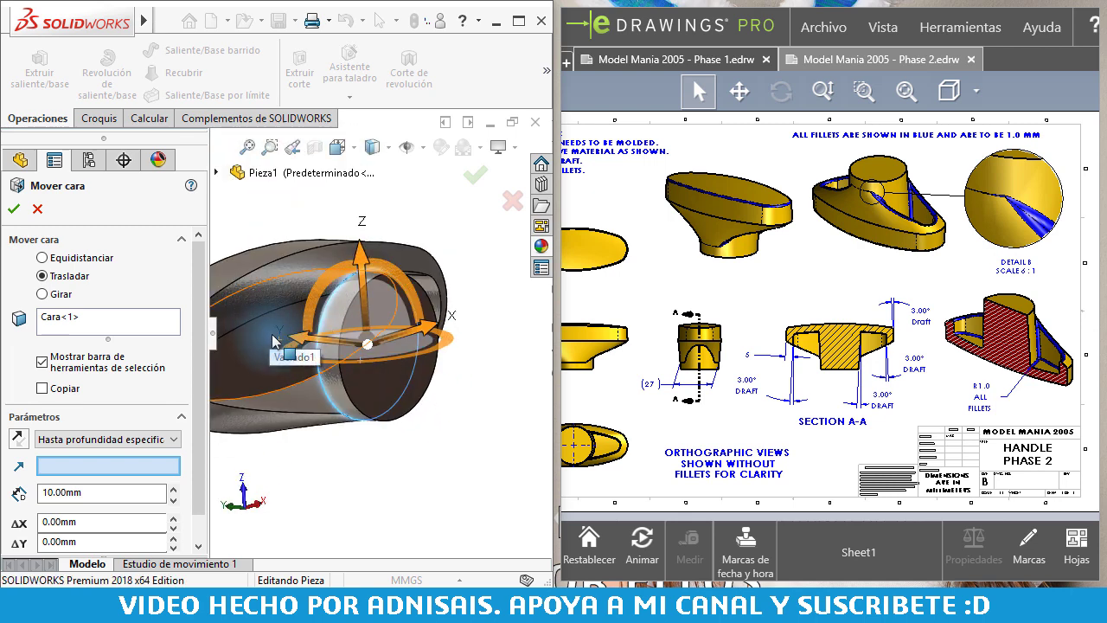
middle_drag(257, 346, 282, 355)
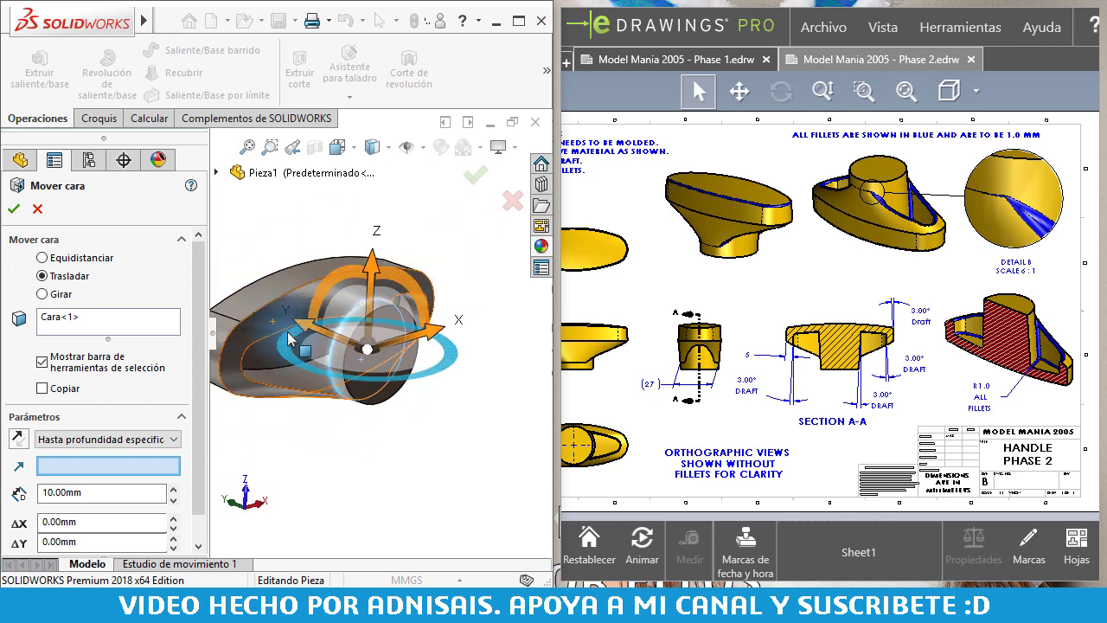
scroll(378, 286, down, 2)
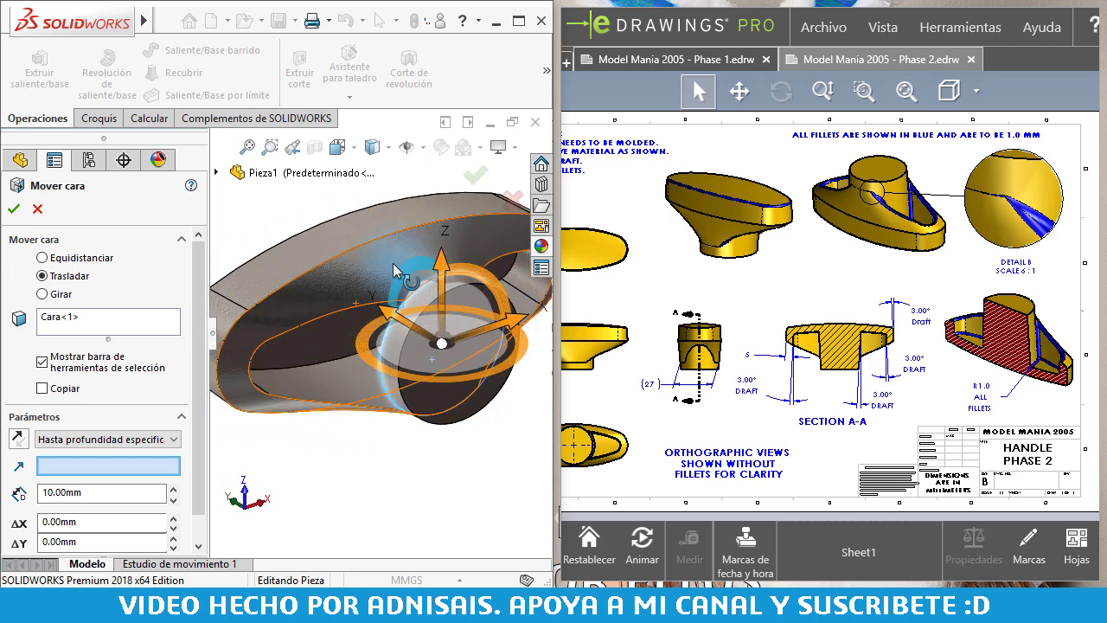
middle_drag(379, 285, 403, 294)
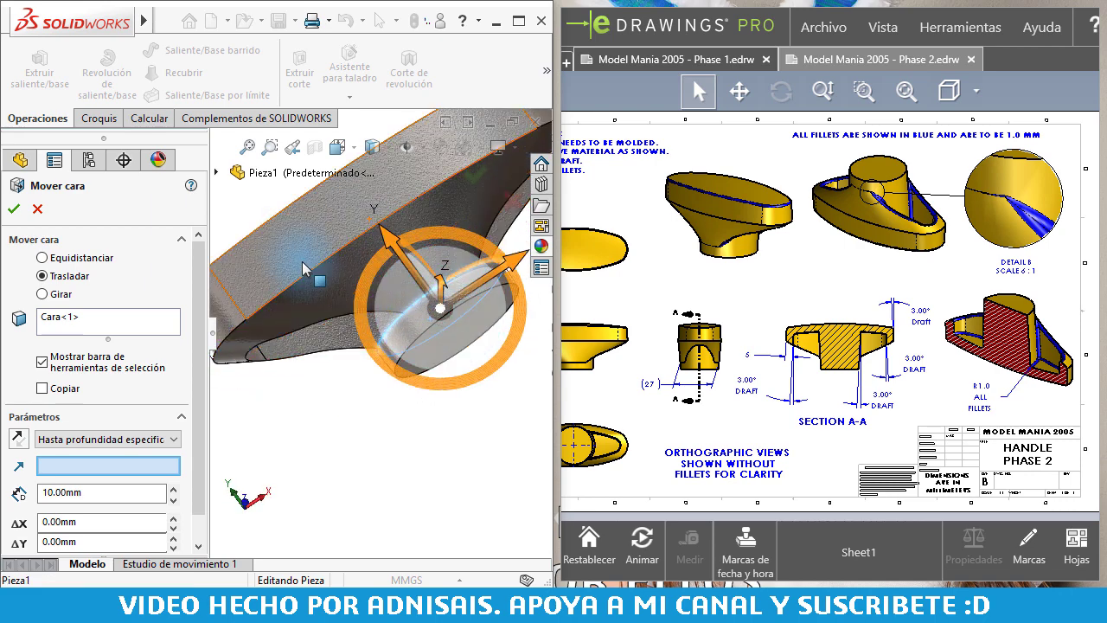
mouse_move(299, 275)
middle_down()
mouse_move(285, 225)
mouse_move(264, 277)
middle_up()
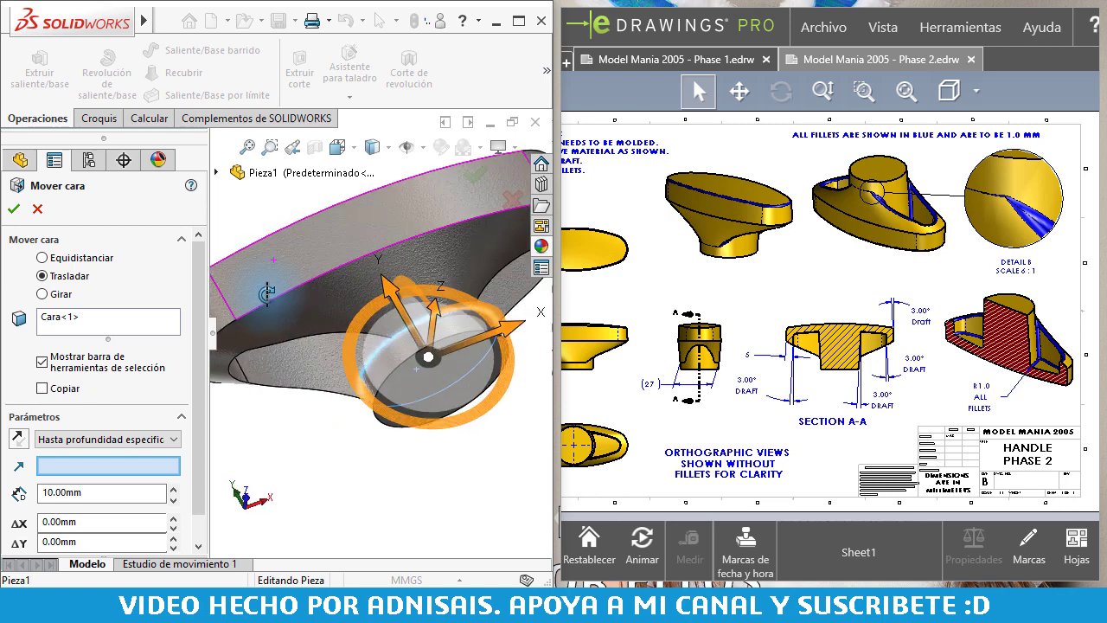
click(40, 209)
Discard the face move, roll forward to include Cortar-Revolución1, and place Vaciado1 after it.
click(285, 198)
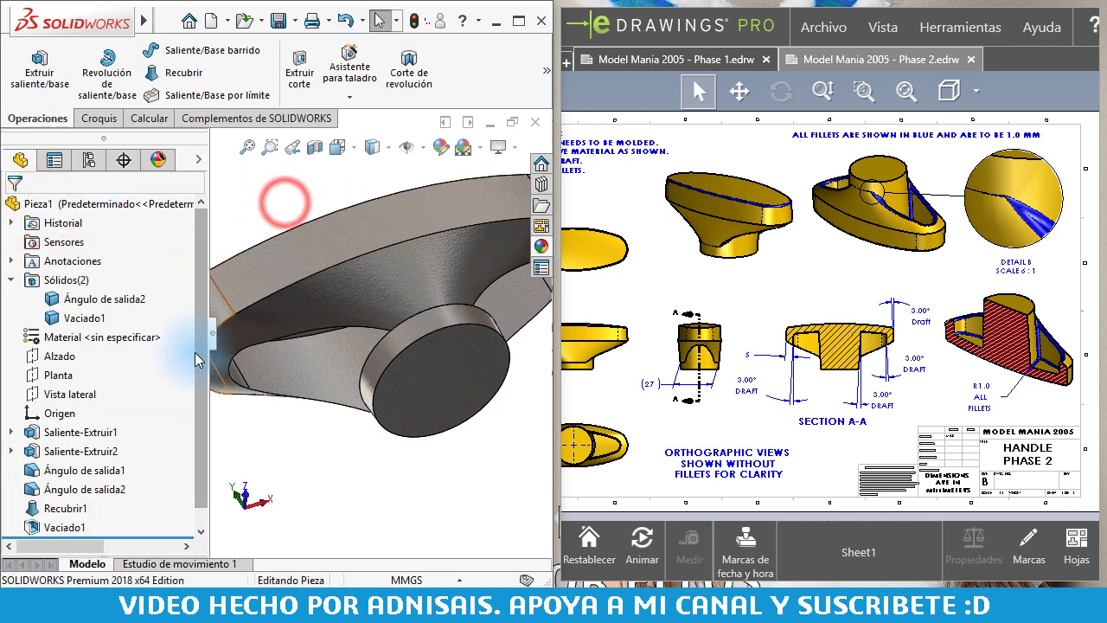
drag(200, 370, 200, 381)
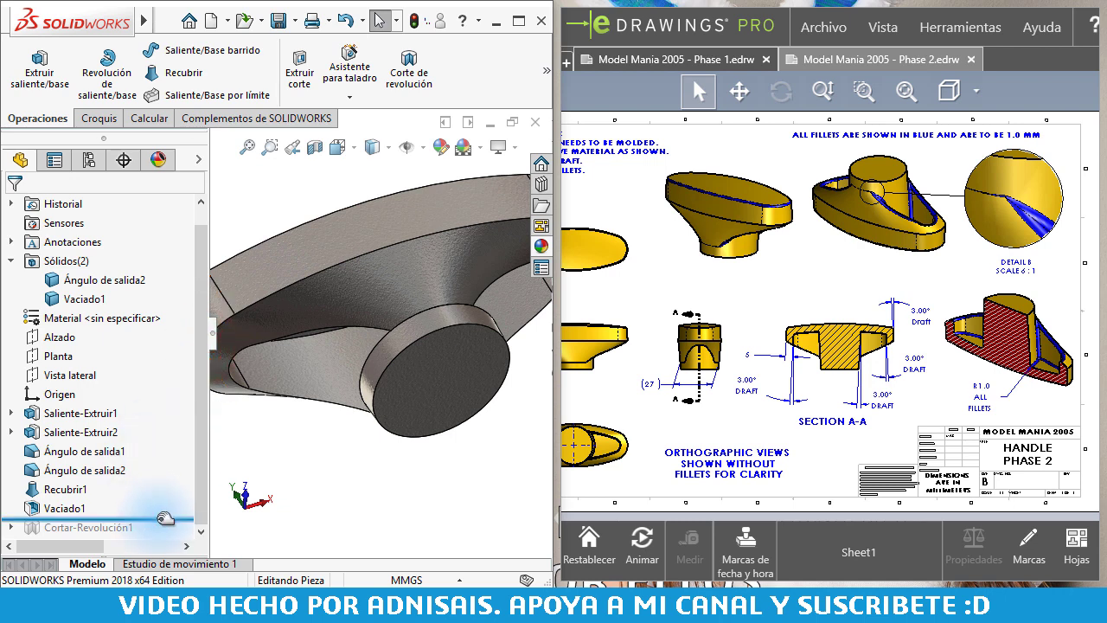
drag(165, 518, 160, 541)
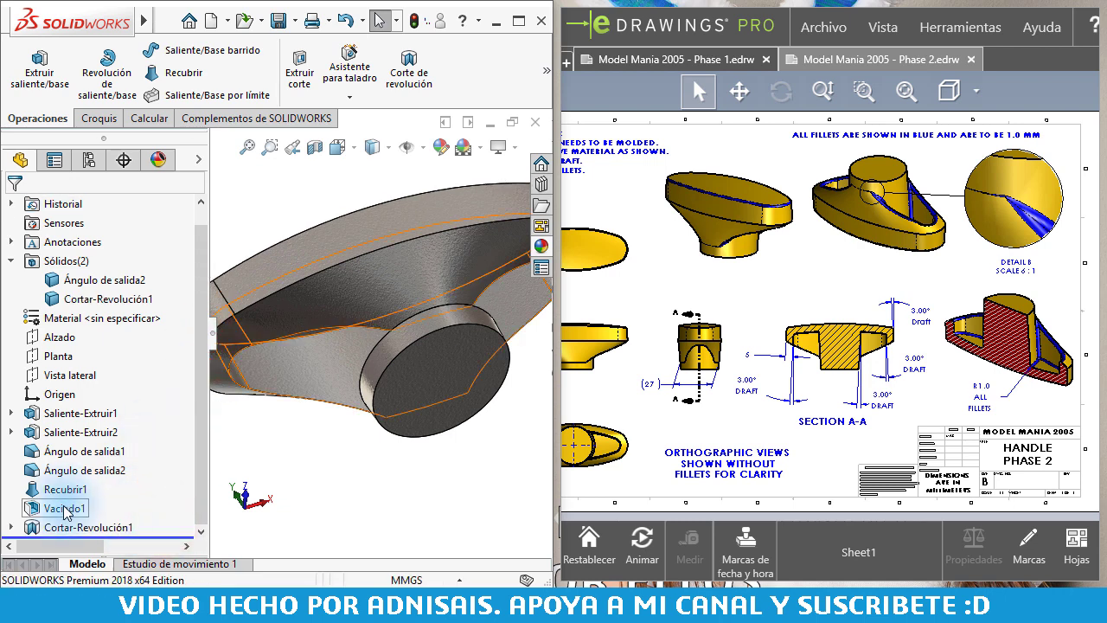
drag(62, 513, 54, 529)
mouse_move(316, 302)
middle_down()
mouse_move(298, 345)
mouse_move(317, 341)
mouse_move(371, 240)
middle_up()
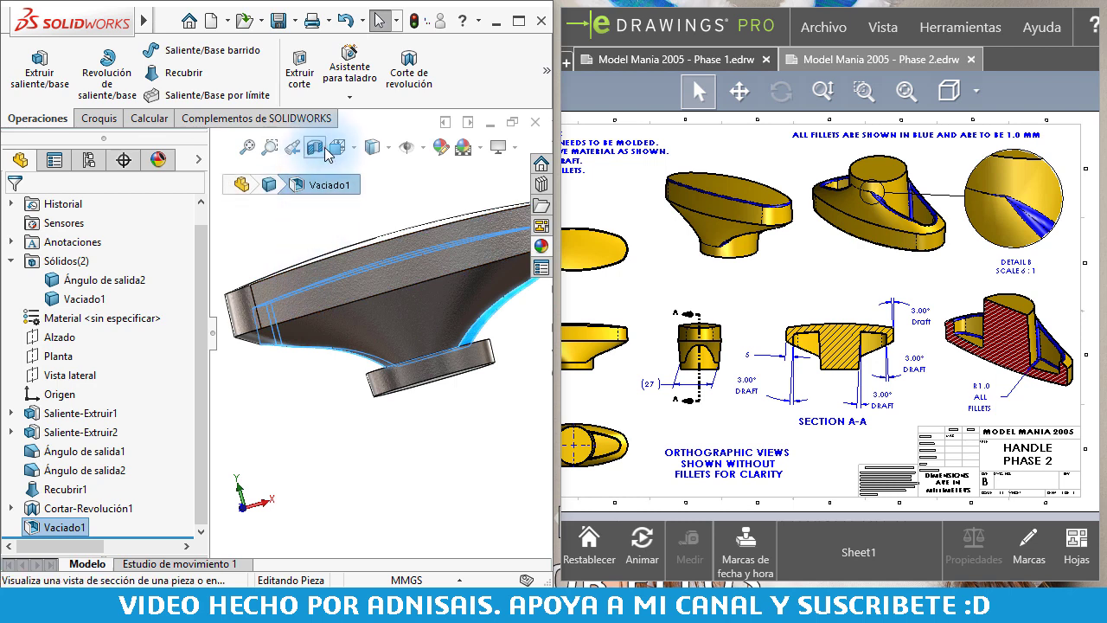
Verify with a section view, keep Vaciado1 after the revolved cut, and view from below.
click(325, 150)
click(17, 194)
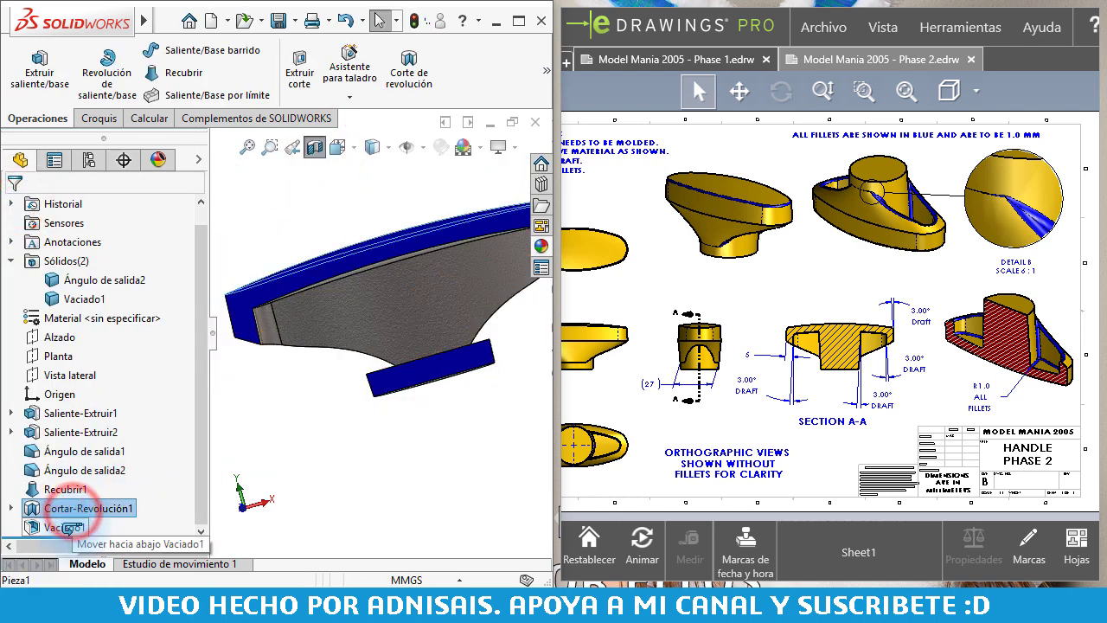
drag(69, 528, 78, 530)
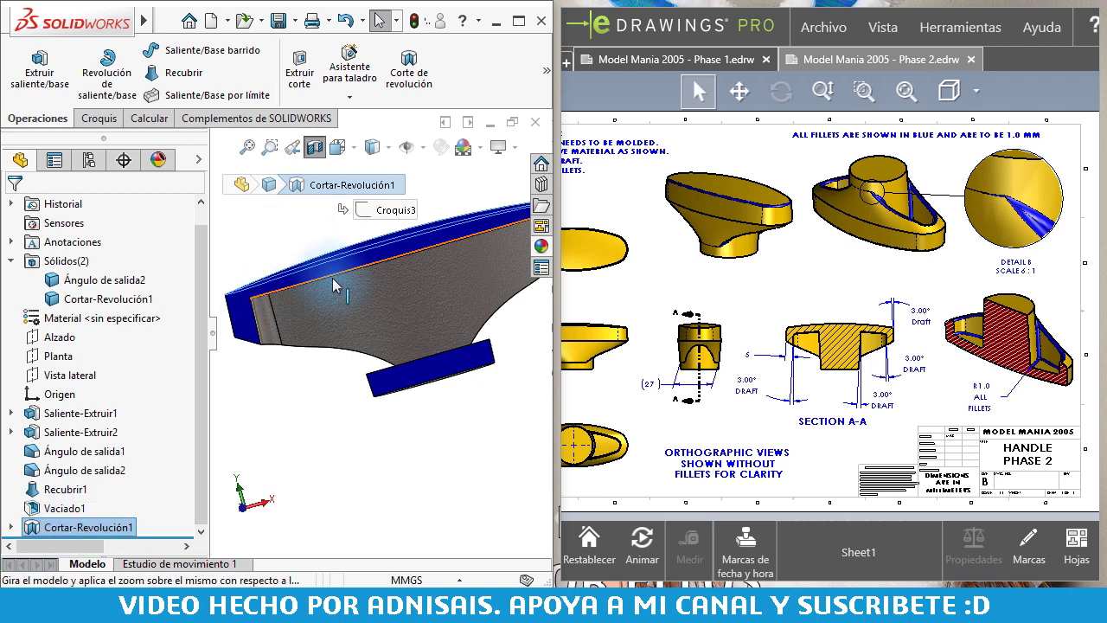
click(856, 335)
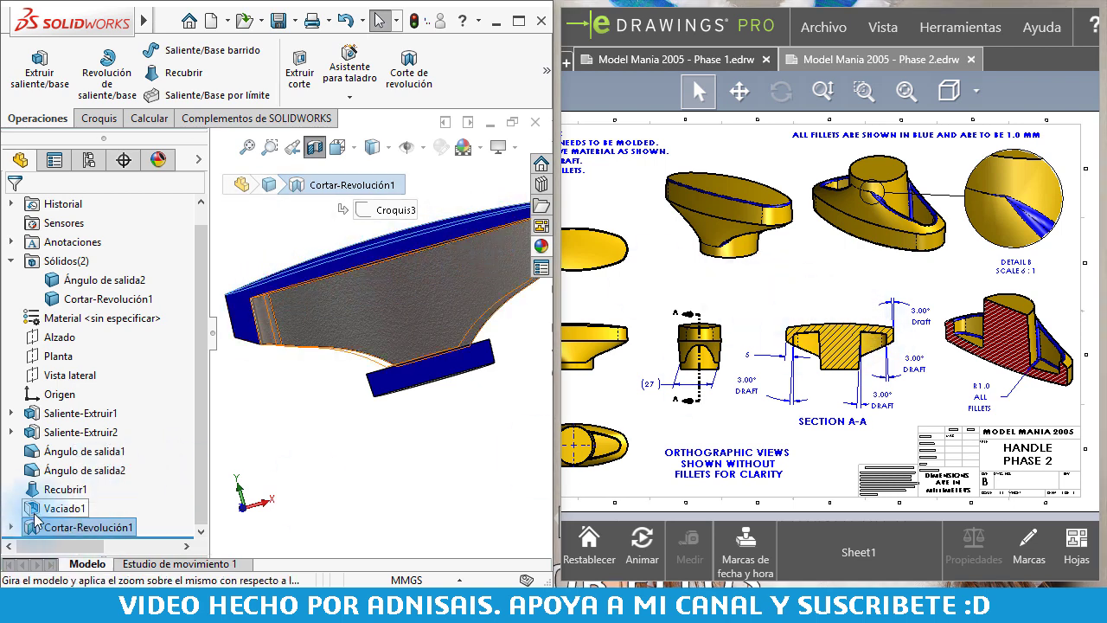
drag(38, 510, 34, 530)
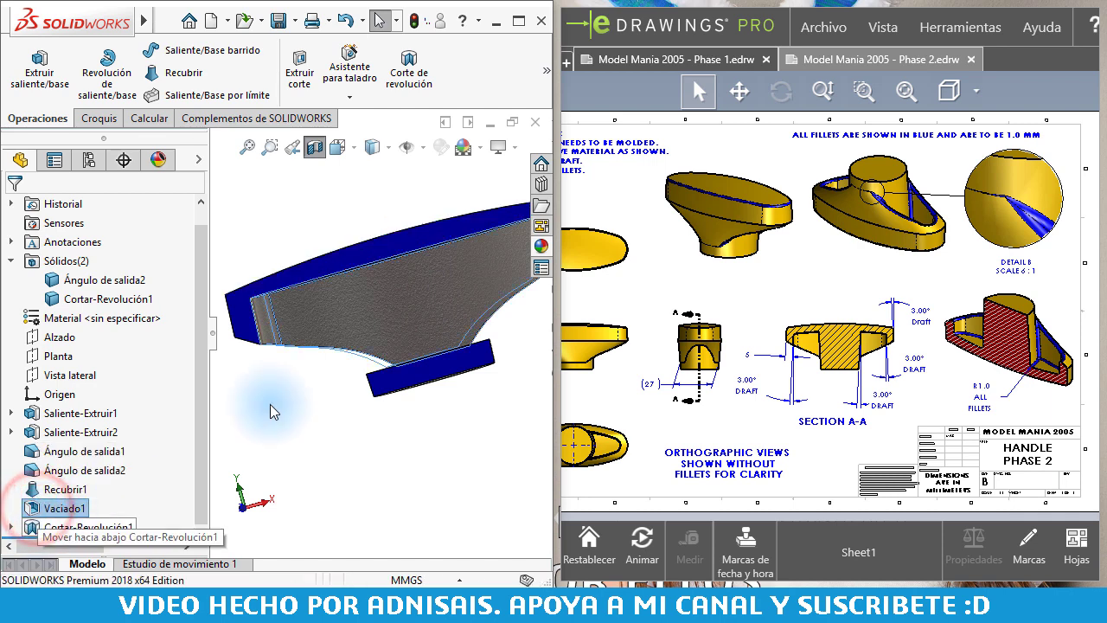
click(278, 247)
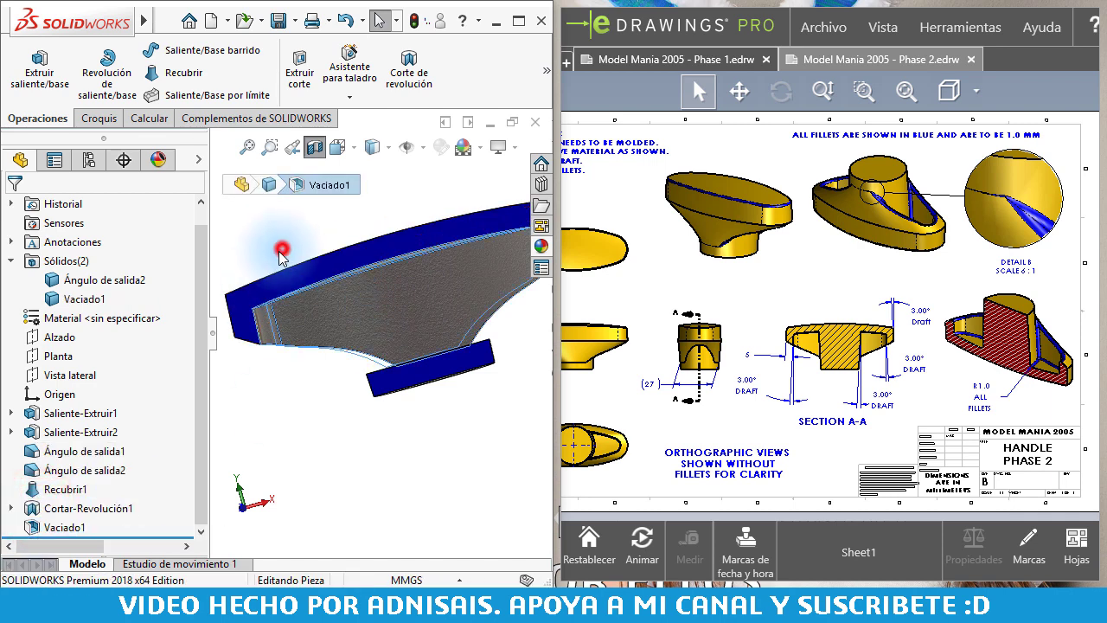
click(314, 148)
key(ctrl+6)
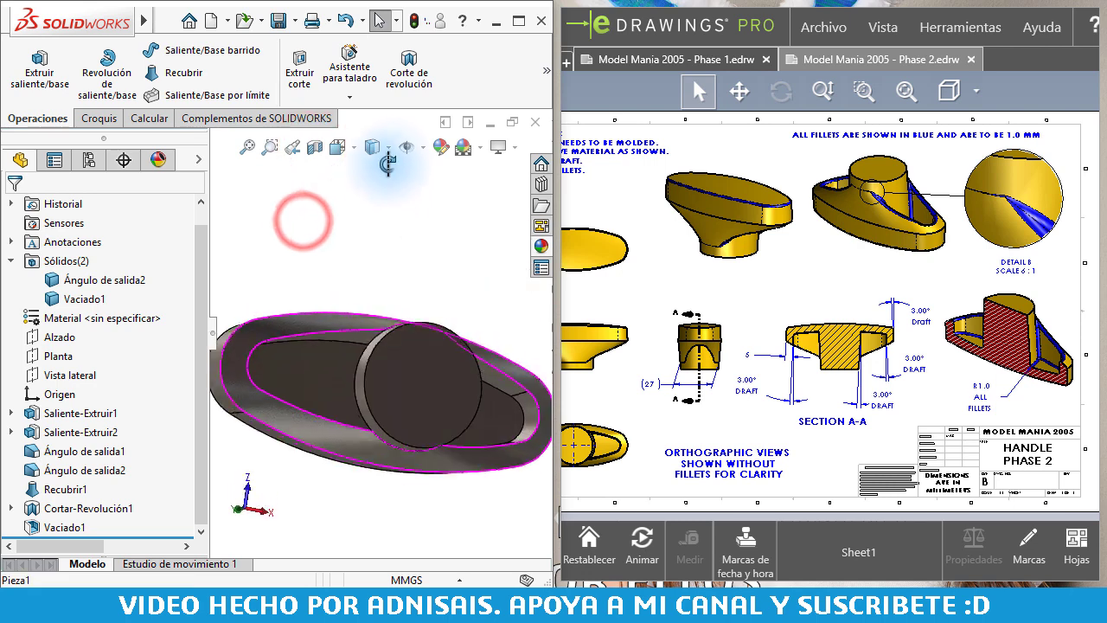
Start Insertar > Cara > Mover in Trasladar mode, picking the handle's round end face.
click(353, 257)
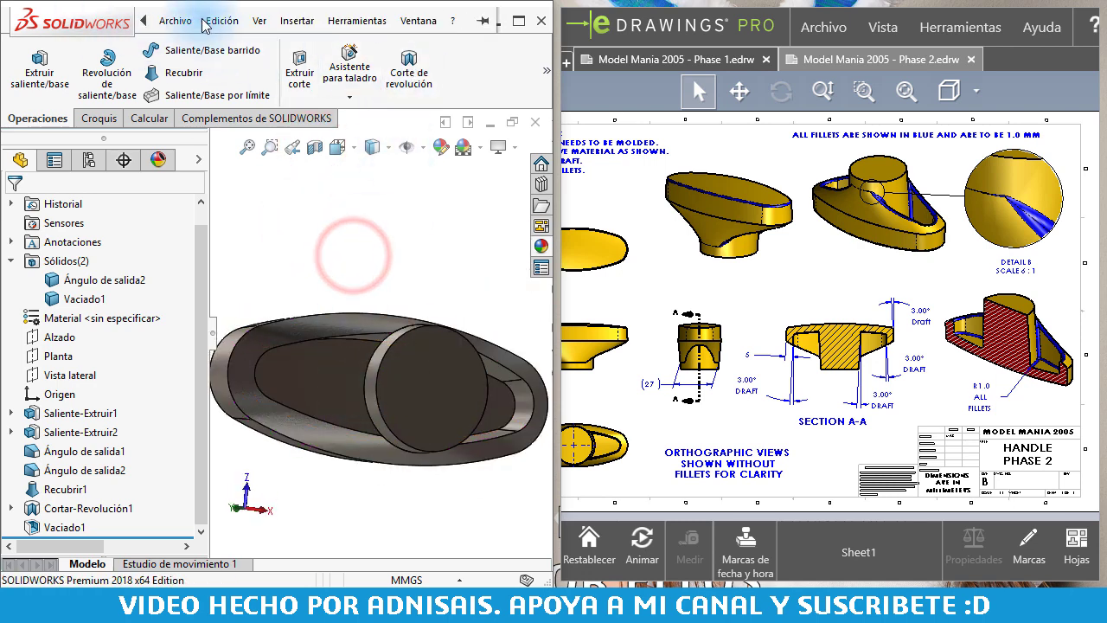
click(297, 20)
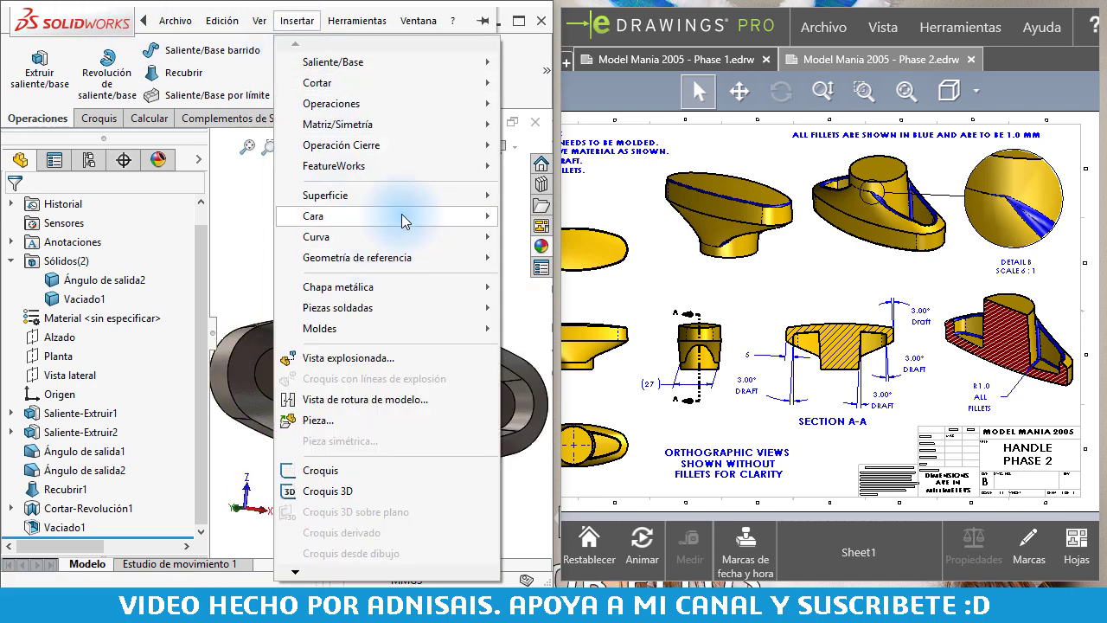
mouse_move(313, 217)
click(529, 252)
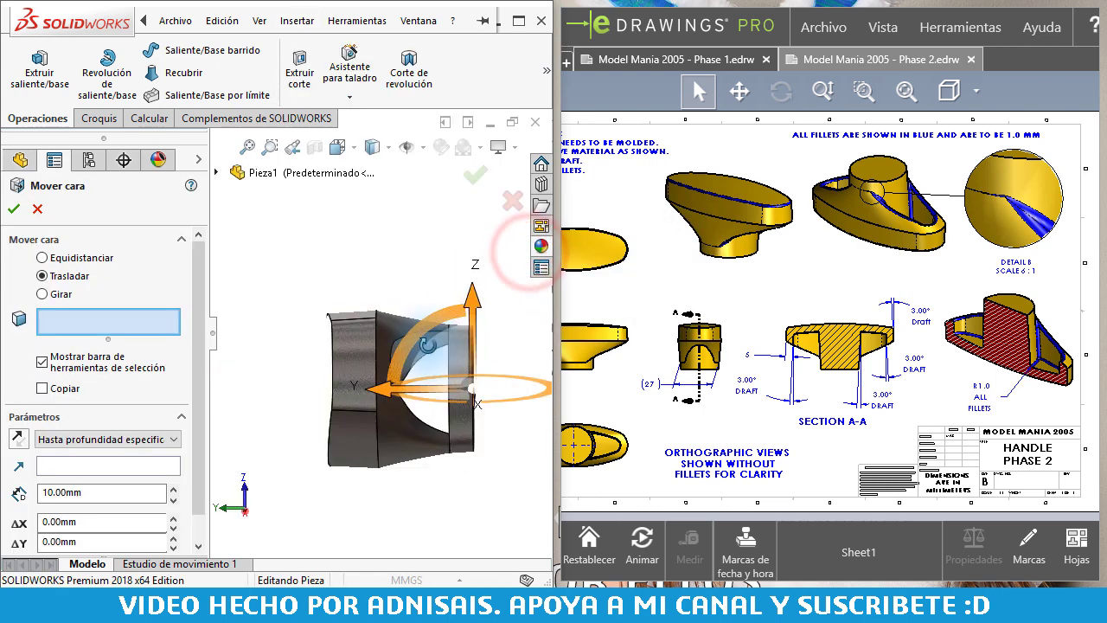
click(438, 420)
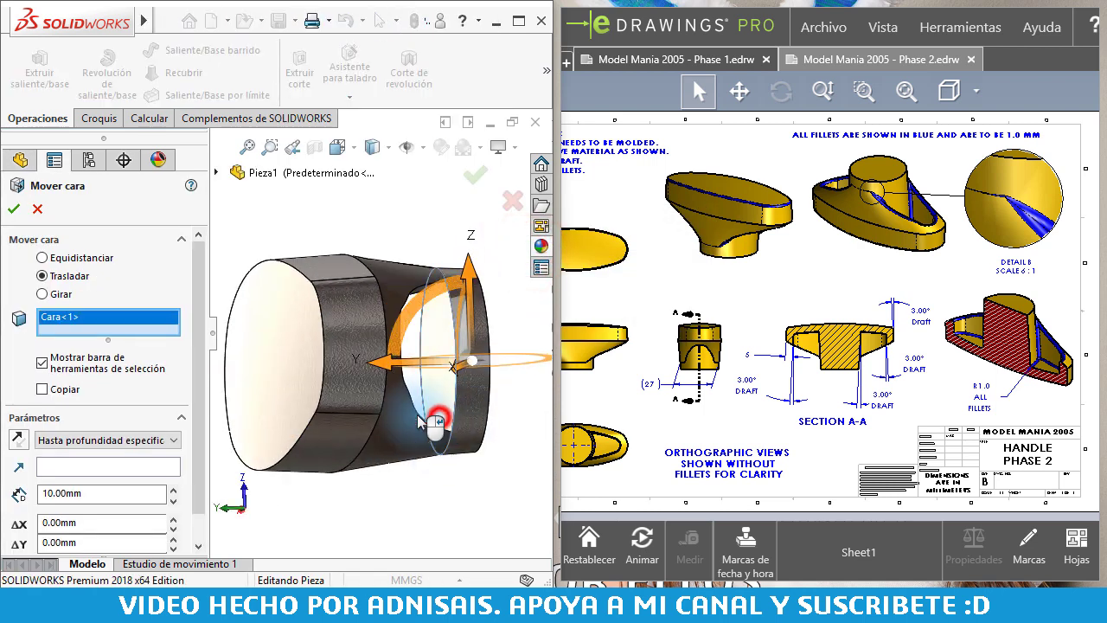
scroll(444, 408, down, 3)
scroll(424, 390, down, 2)
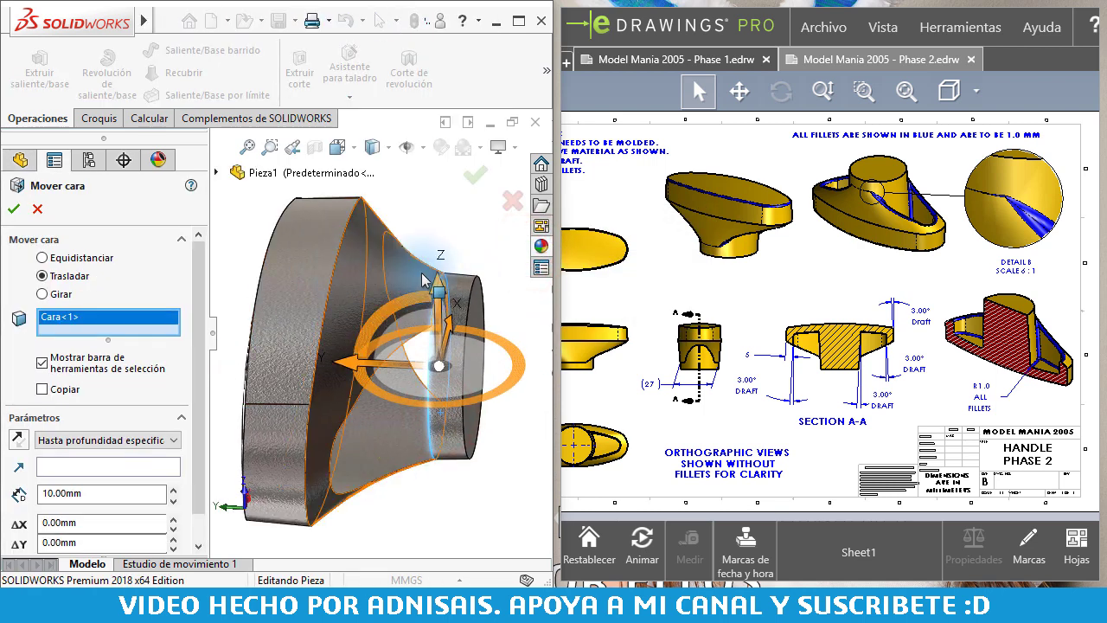
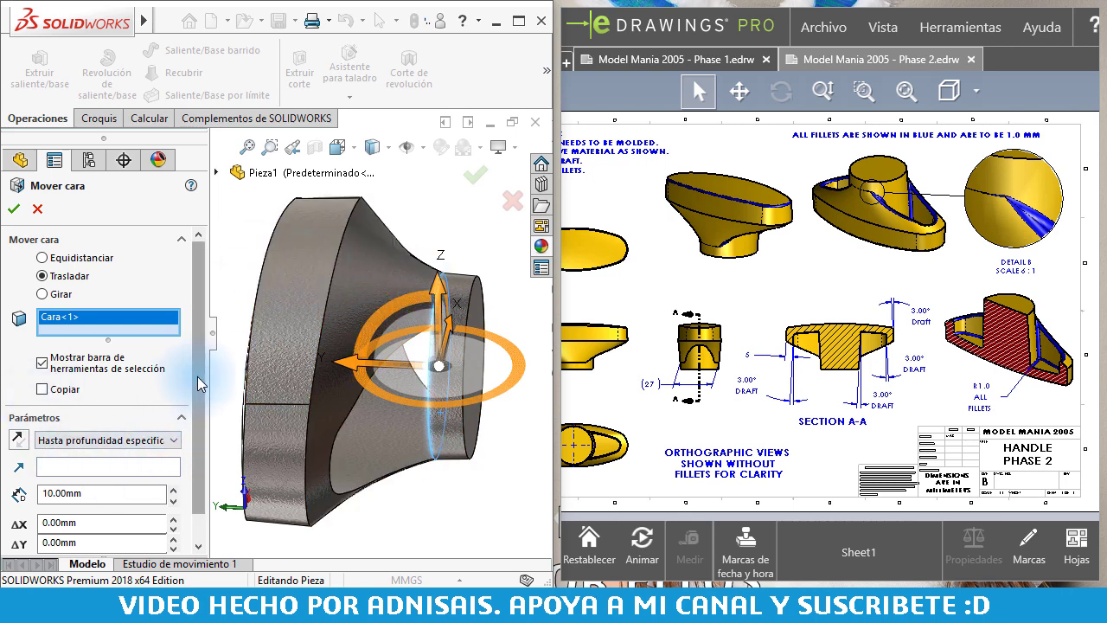
In Mover cara, set the translation direction and replace the distance with a Y offset.
drag(198, 384, 198, 412)
click(121, 464)
text(32)
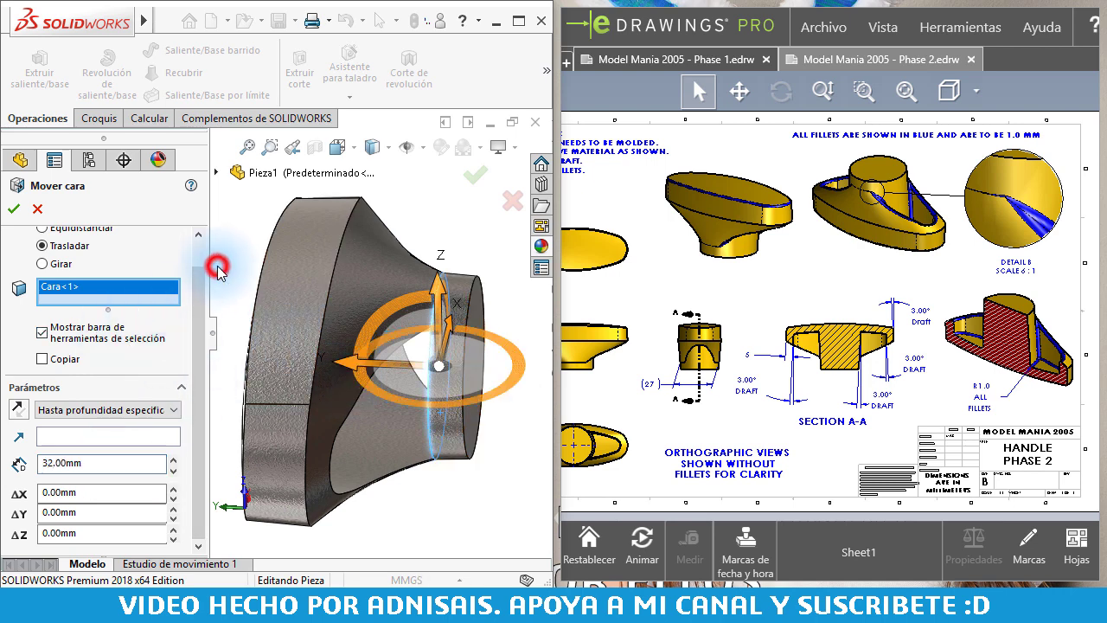
middle_drag(254, 301, 169, 422)
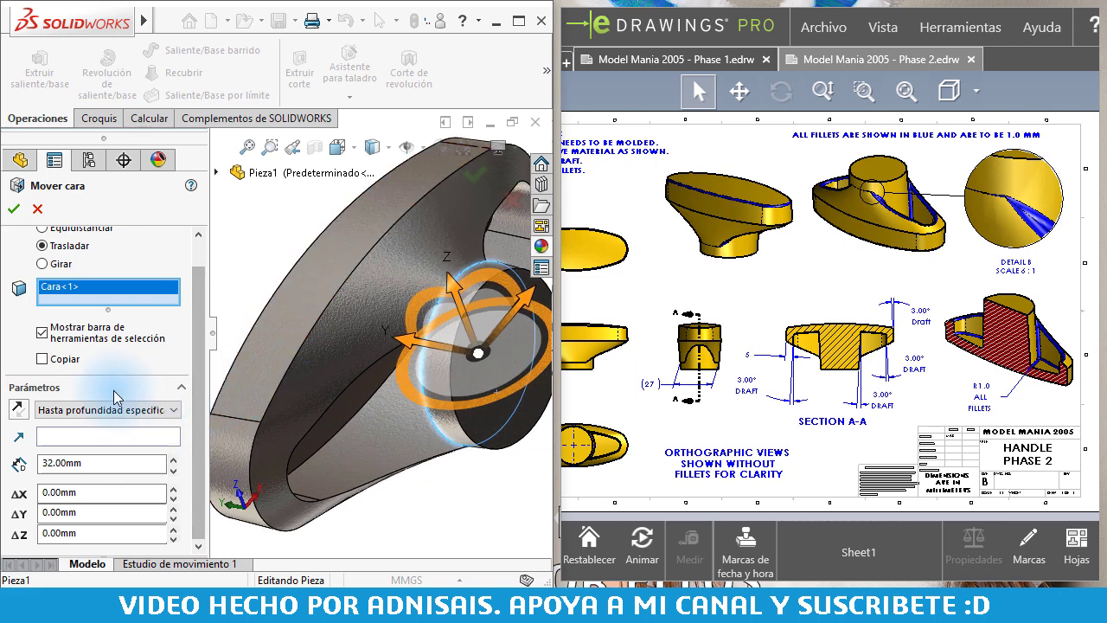
mouse_move(324, 338)
middle_down()
mouse_move(352, 290)
mouse_move(374, 359)
middle_up()
click(16, 213)
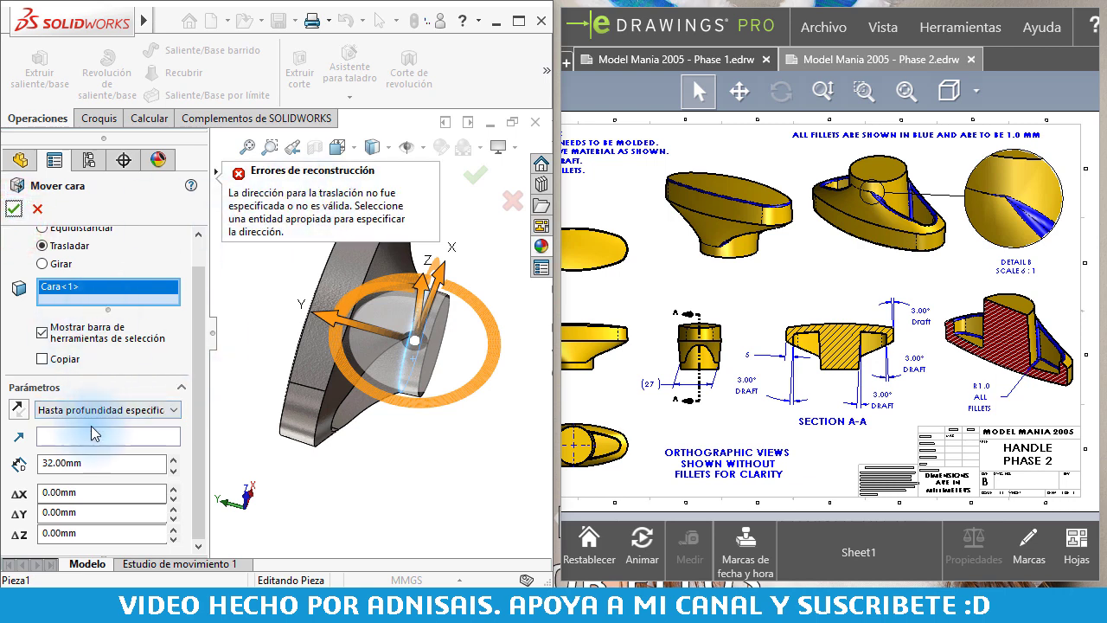
double_click(118, 468)
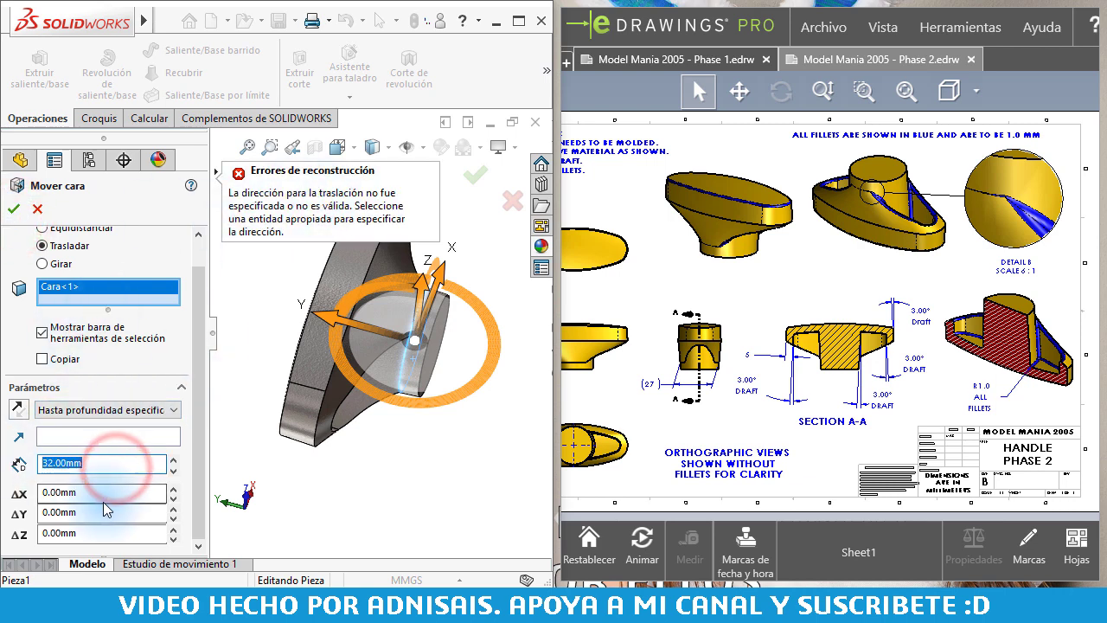
key(BackSpace)
click(108, 514)
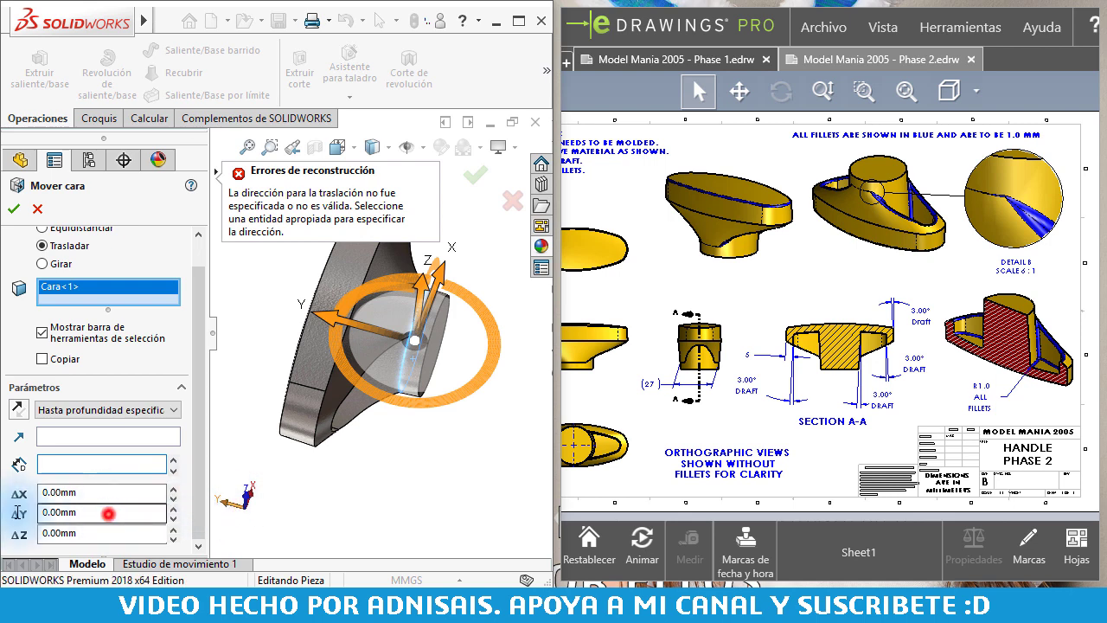
text(32)
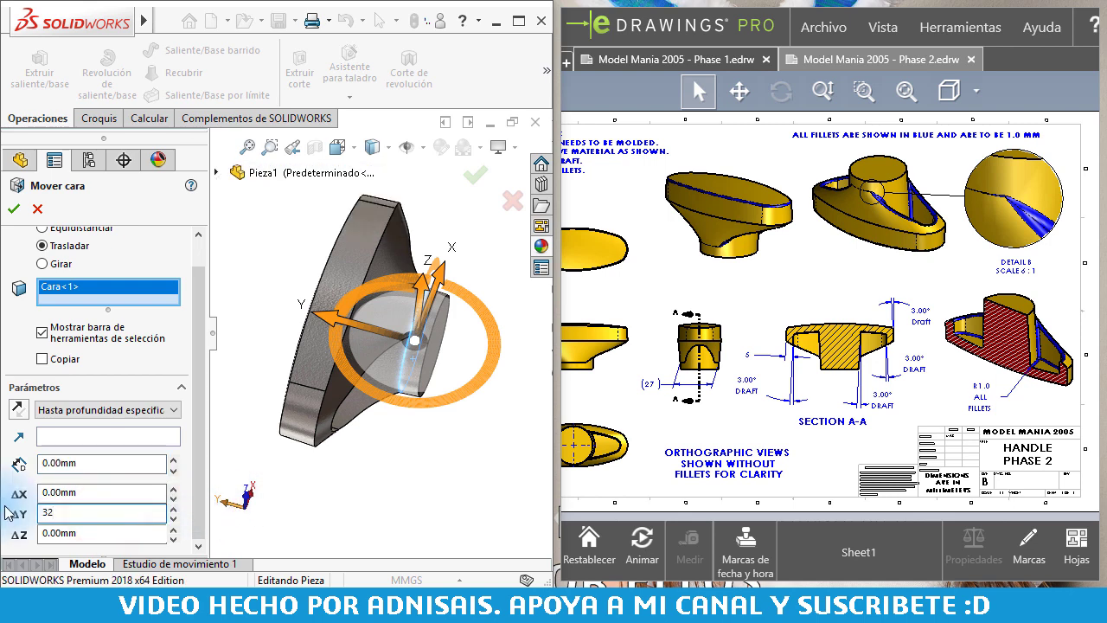
Commit a 22 mm Y offset and accept the Mover cara1 face move.
middle_drag(469, 432, 354, 383)
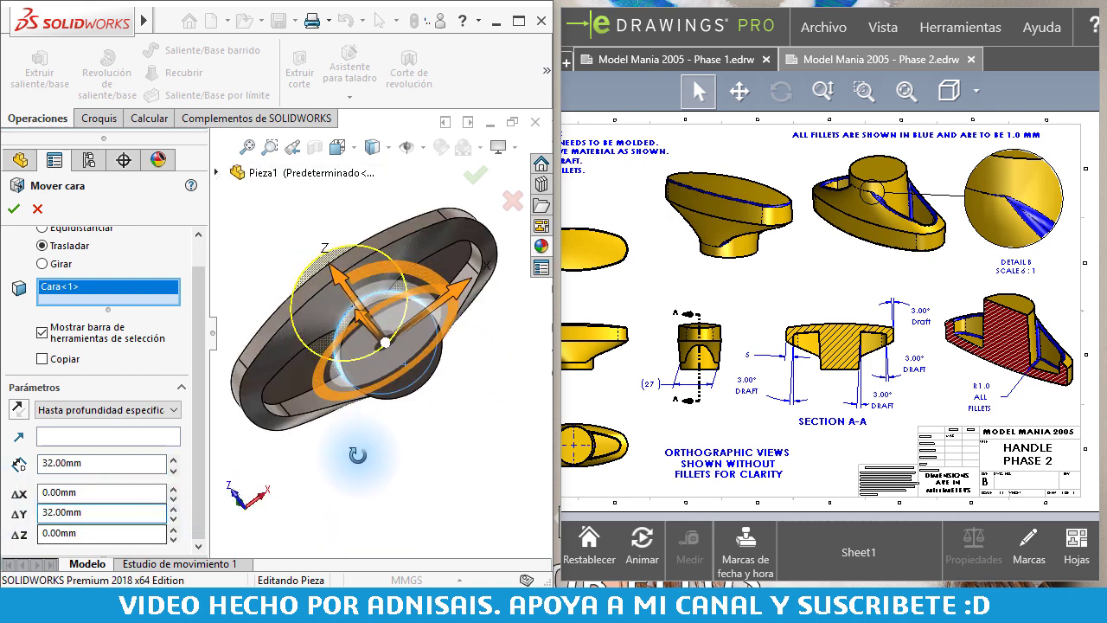
scroll(355, 384, down, 2)
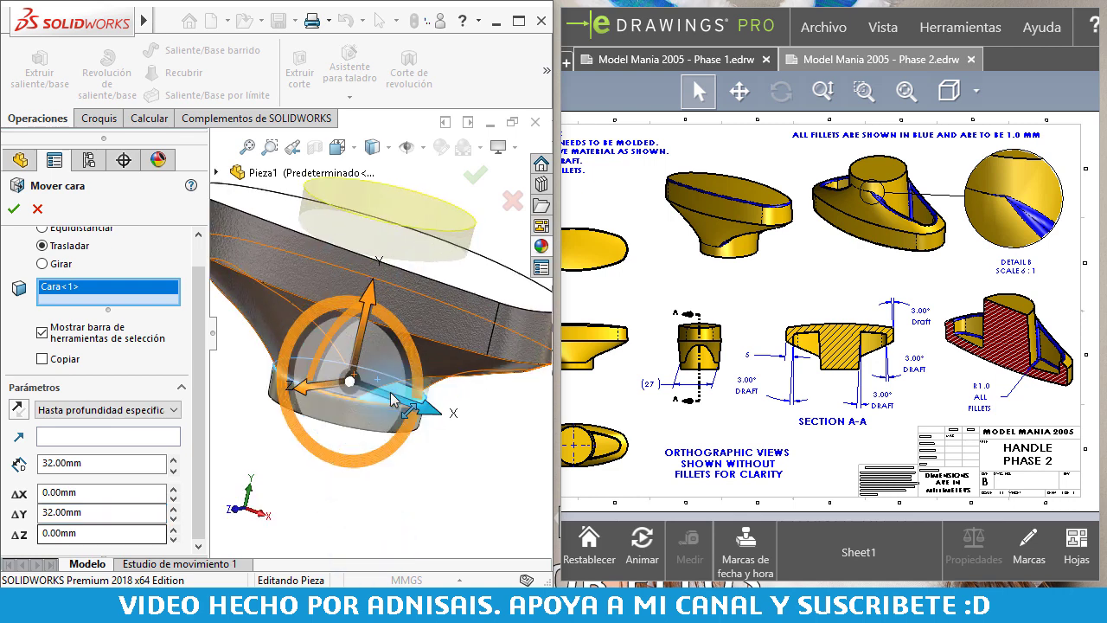
click(108, 517)
text(22)
key(Return)
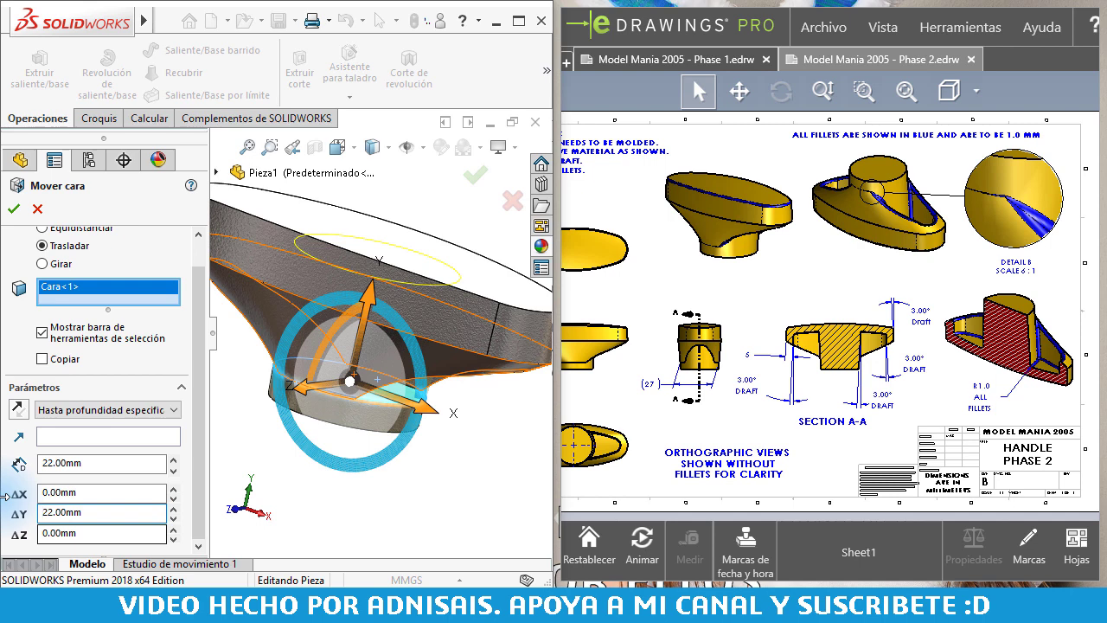
key(Return)
mouse_move(272, 443)
middle_down()
mouse_move(286, 313)
mouse_move(388, 375)
middle_up()
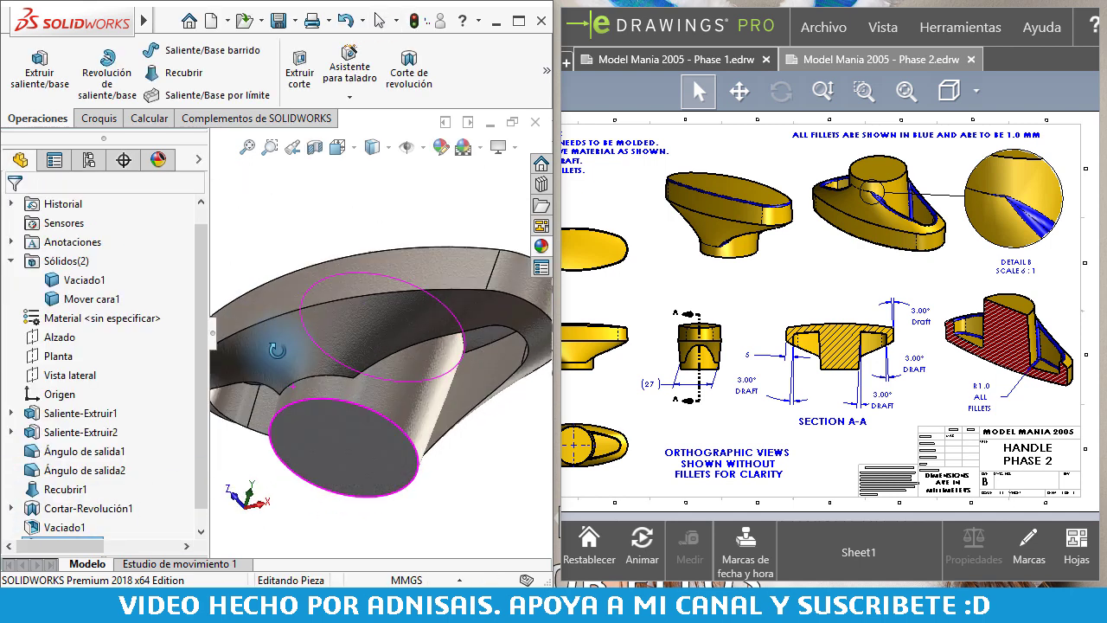
click(386, 414)
mouse_move(370, 401)
middle_down()
mouse_move(366, 452)
mouse_move(377, 426)
middle_up()
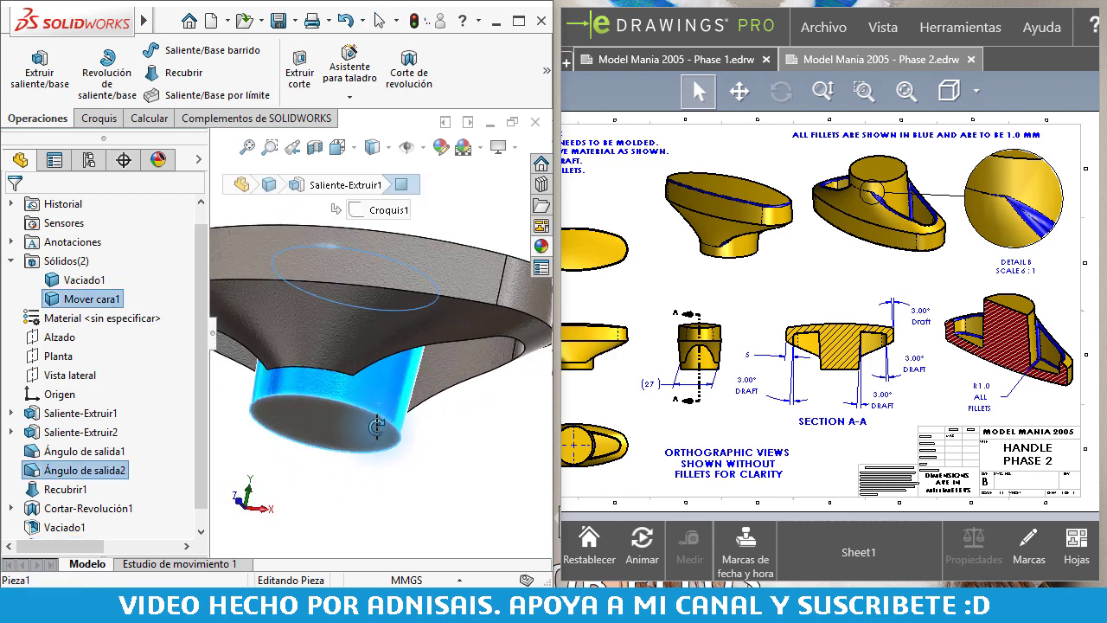
middle_drag(367, 389, 361, 392)
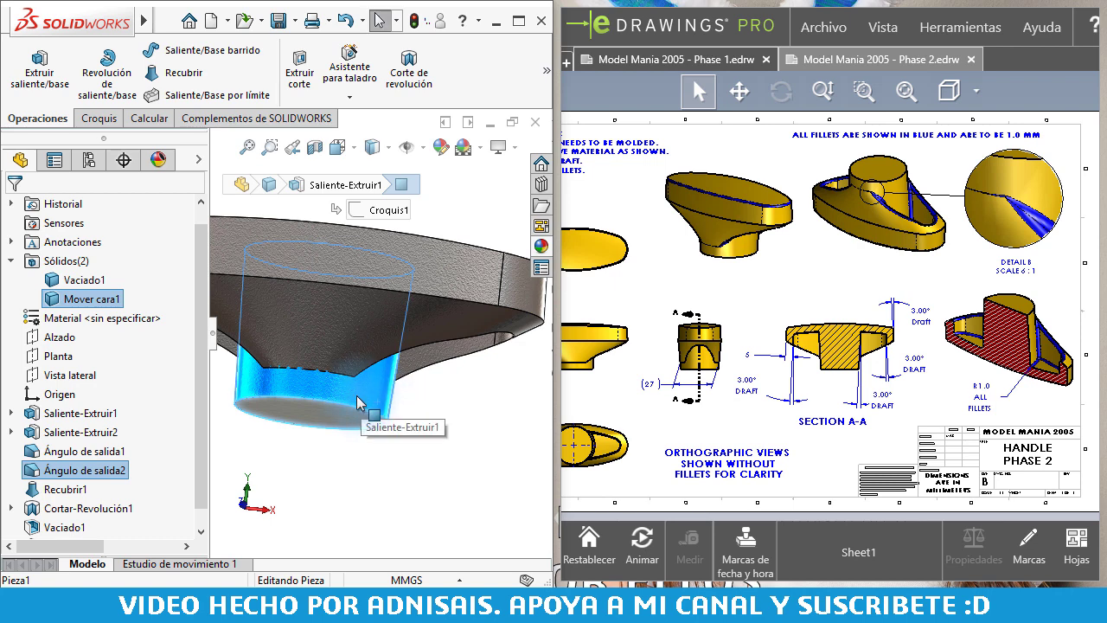
middle_drag(372, 391, 380, 403)
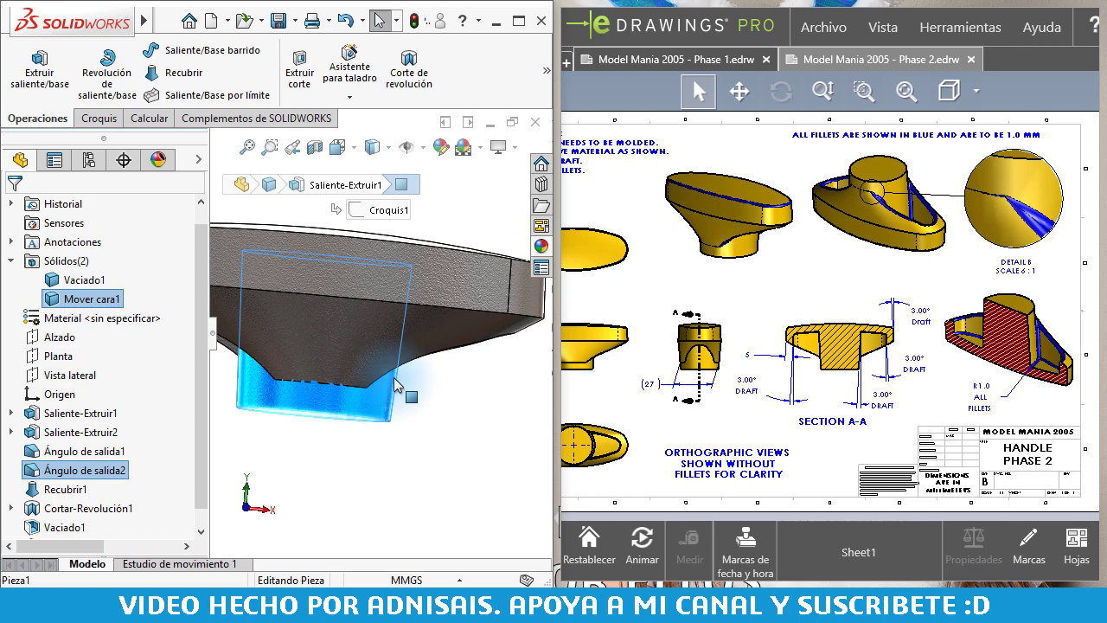
scroll(409, 322, up, 3)
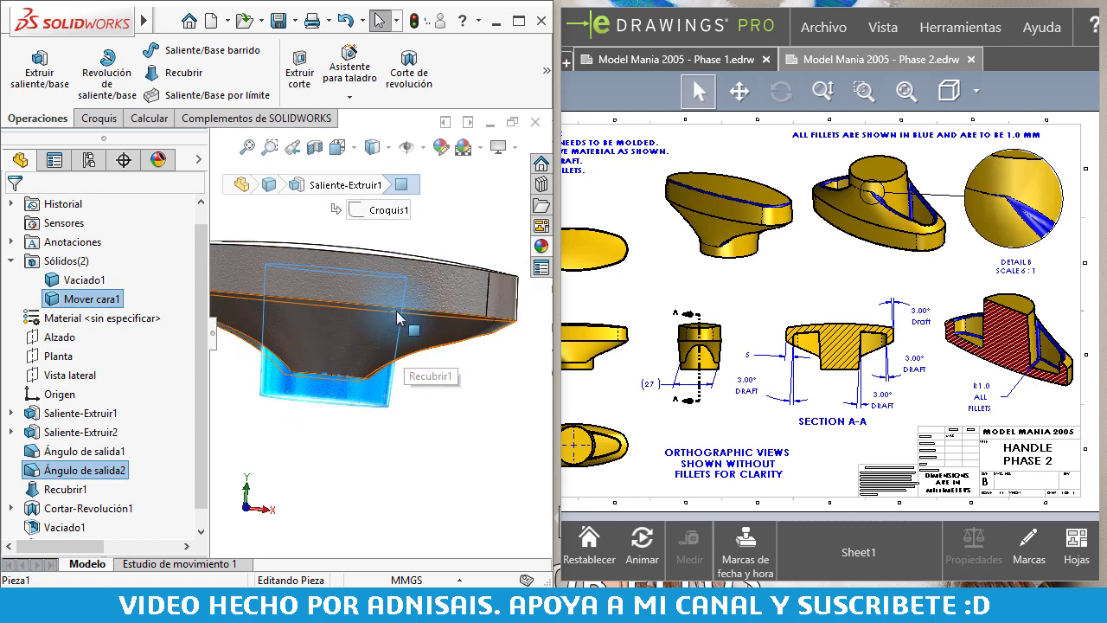
scroll(870, 374, down, 5)
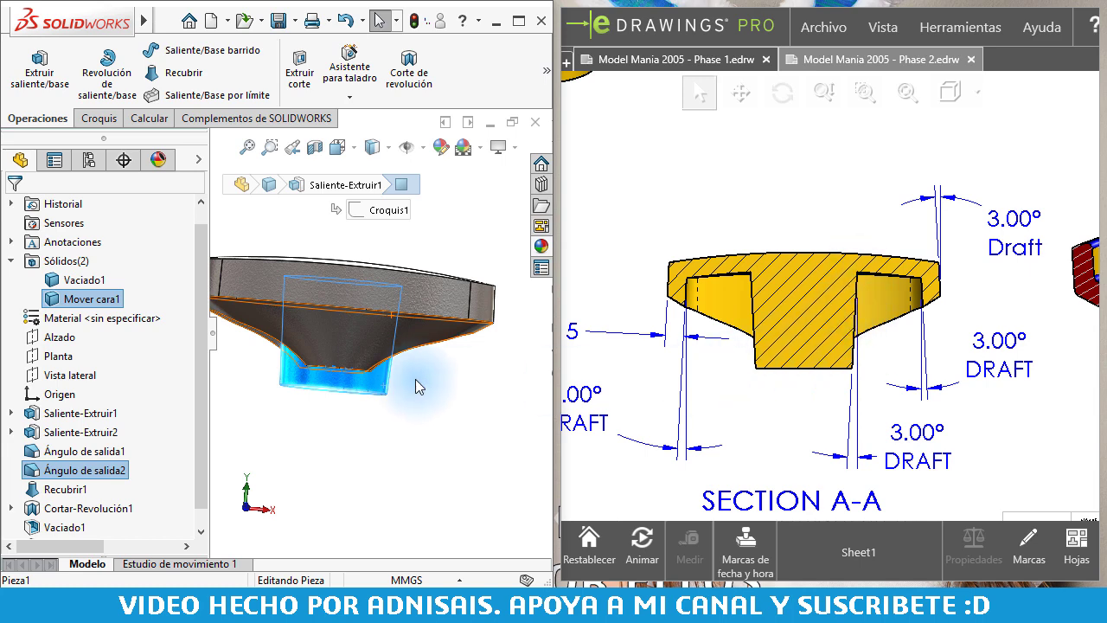
middle_drag(254, 361, 219, 405)
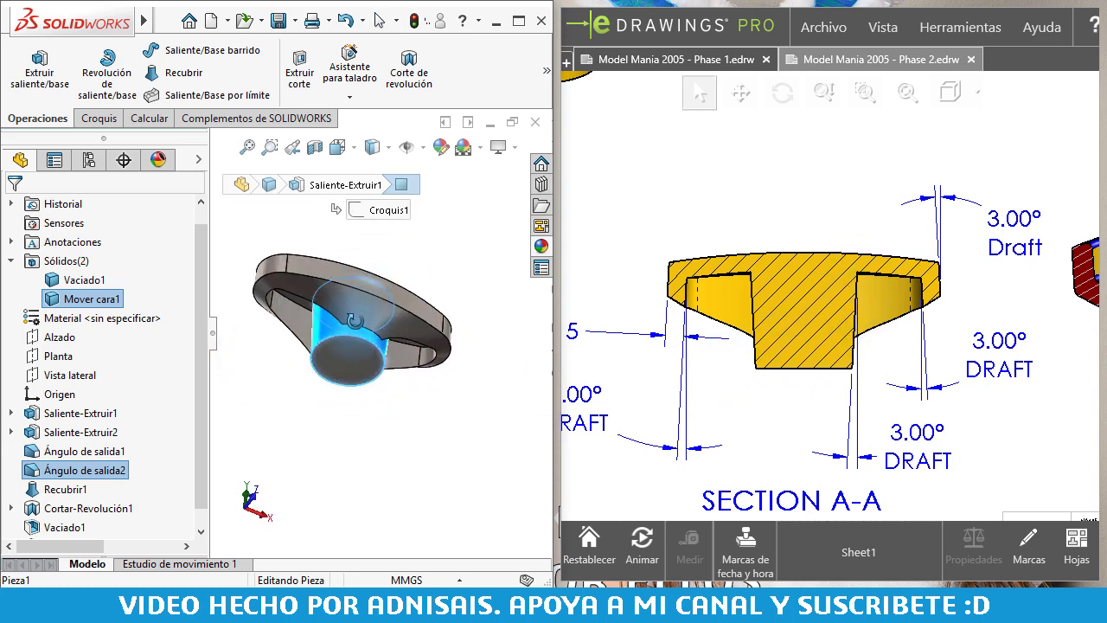
drag(198, 391, 198, 407)
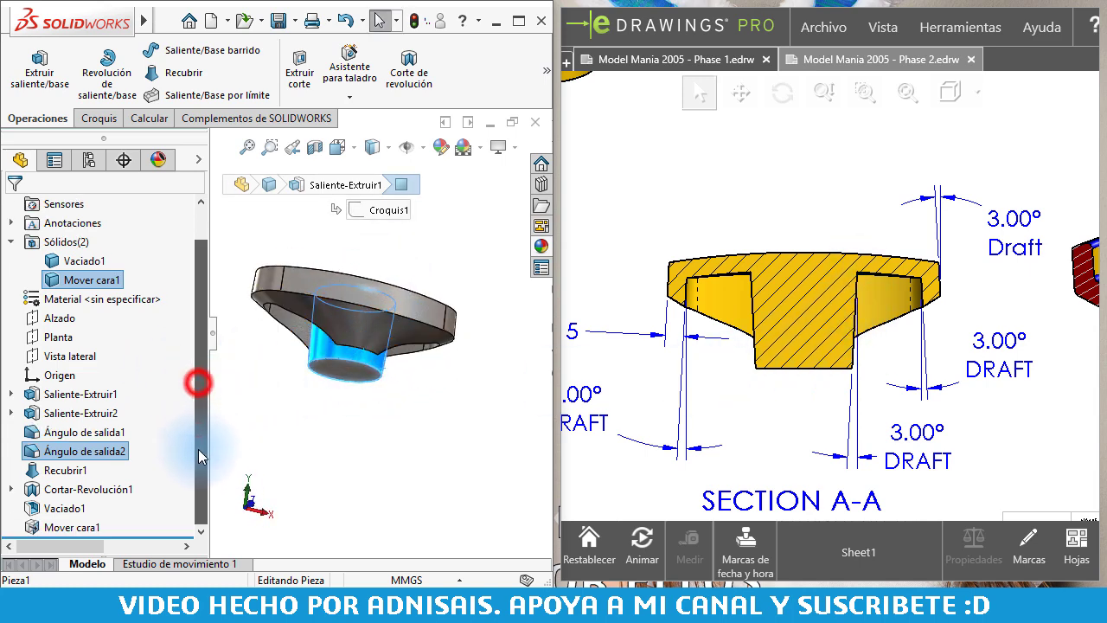
click(466, 473)
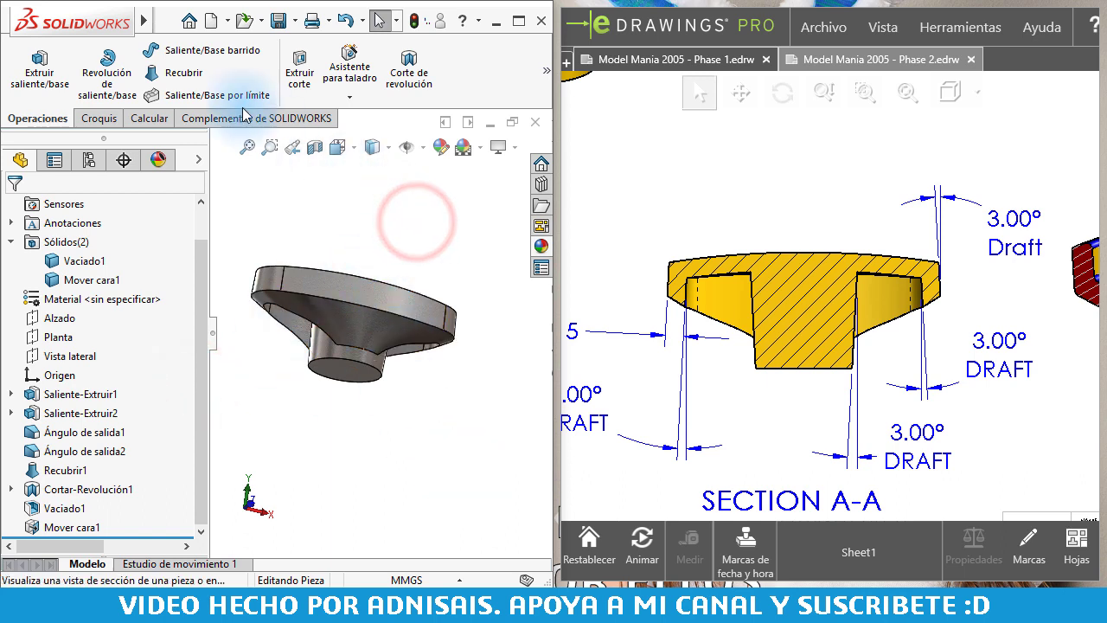
click(296, 21)
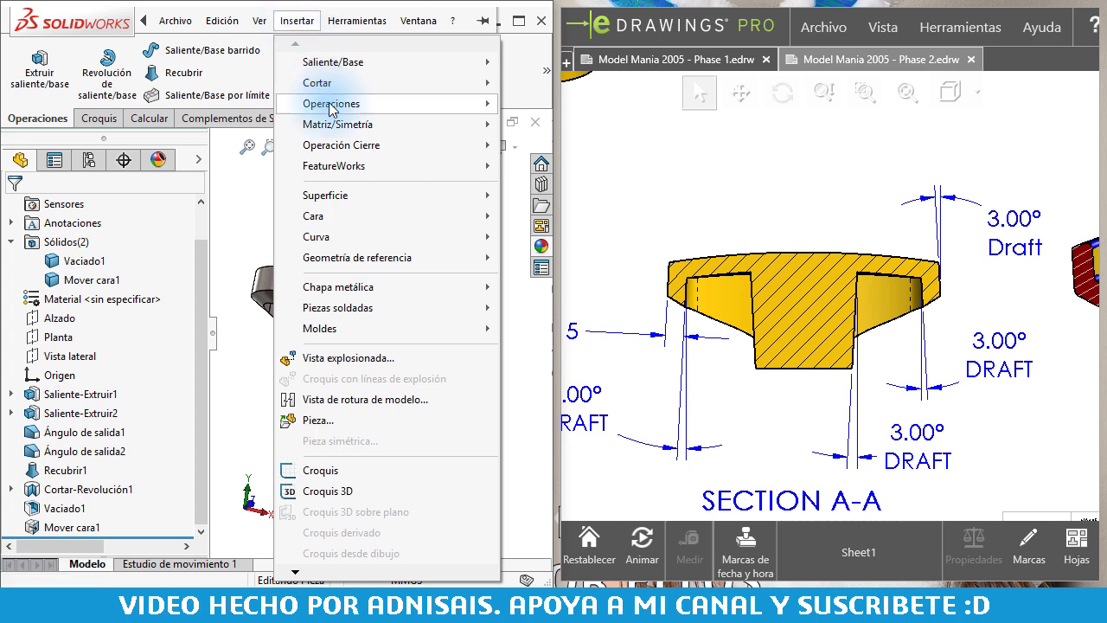
mouse_move(331, 103)
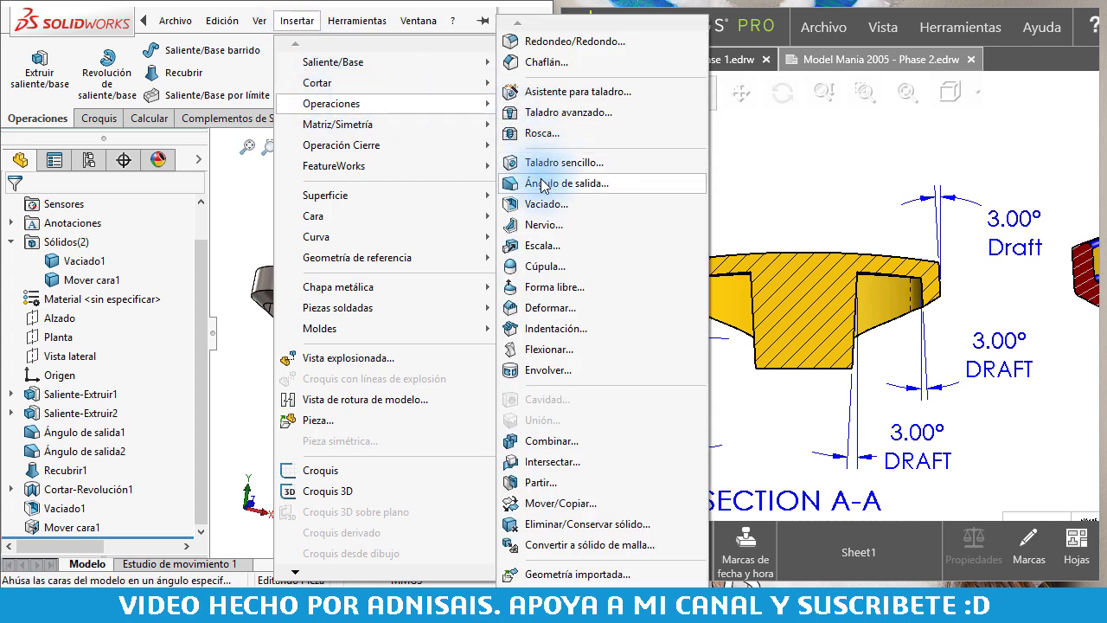
Combine the Mover cara1 and Vaciado1 bodies with Agregar into one solid.
click(551, 442)
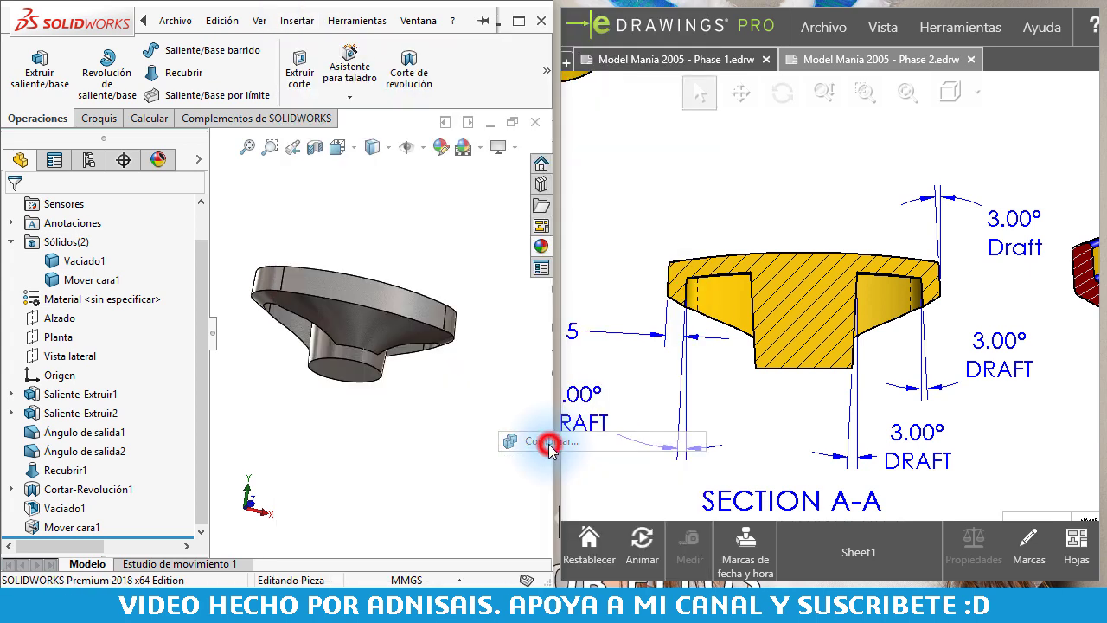
click(343, 334)
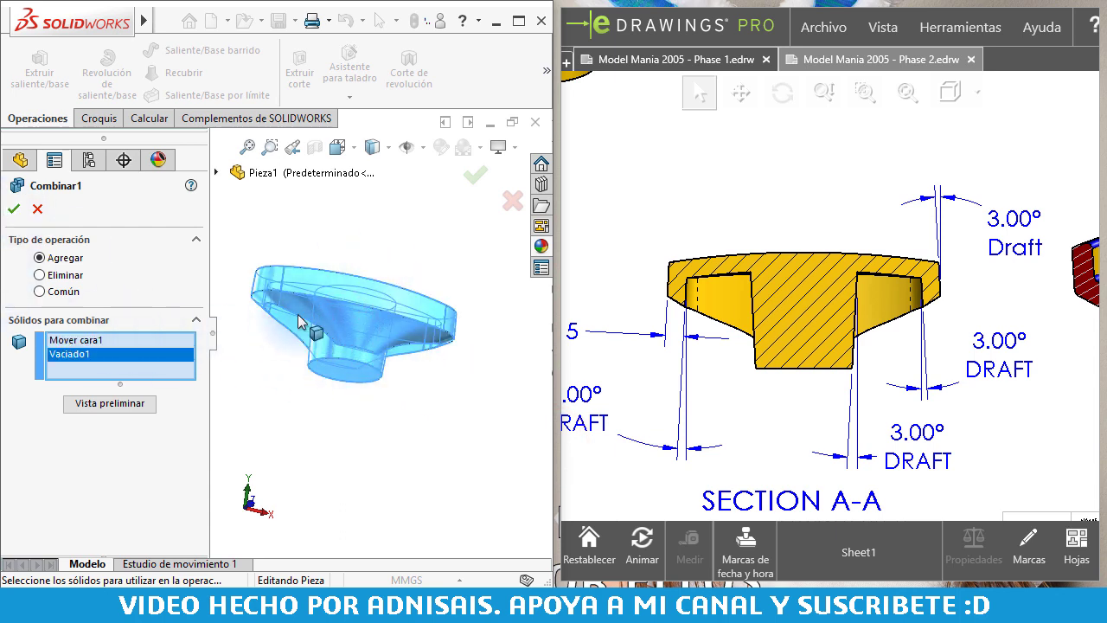
click(14, 209)
mouse_move(357, 443)
middle_down()
mouse_move(340, 291)
mouse_move(346, 205)
middle_up()
middle_drag(341, 357, 381, 341)
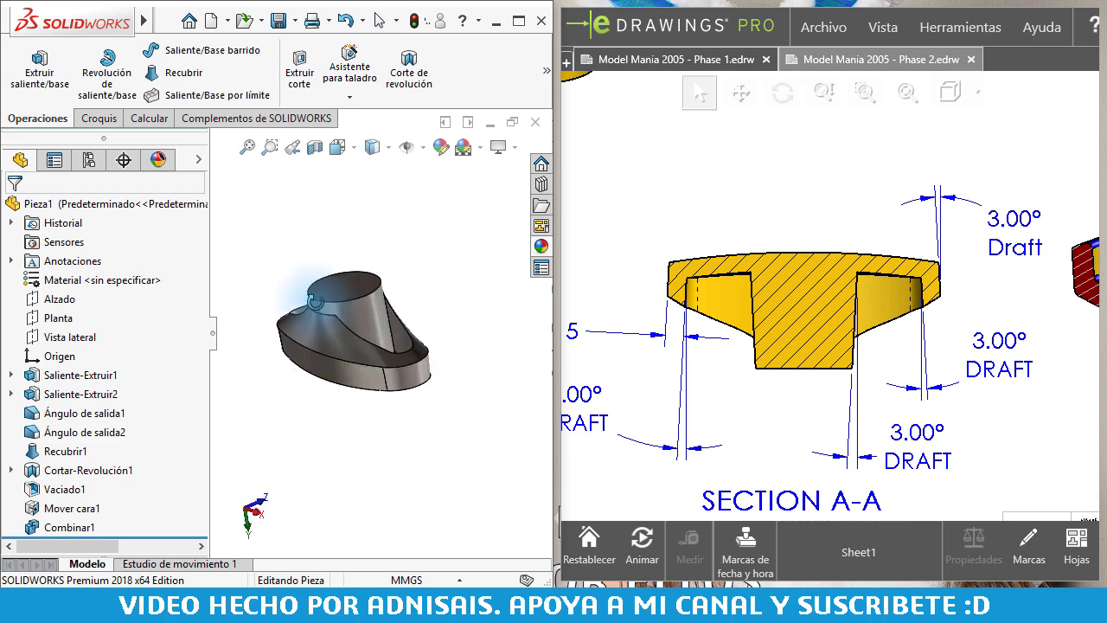
Clear the face selection and bring more of the reference drawing into view.
click(384, 340)
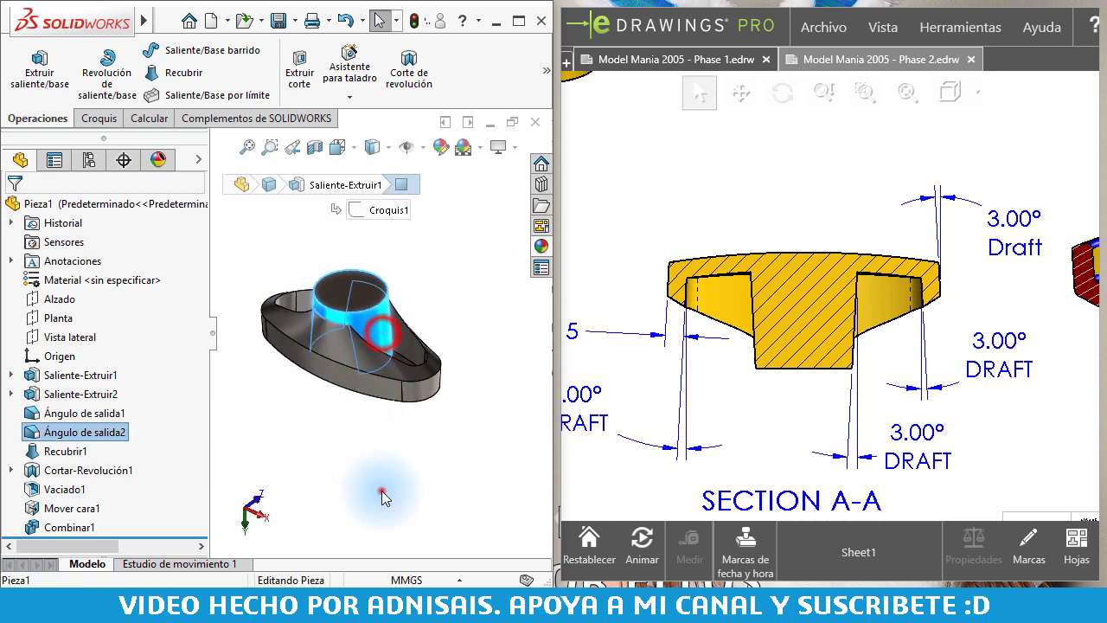
click(382, 491)
mouse_move(936, 300)
middle_down()
mouse_move(824, 324)
mouse_move(606, 328)
middle_up()
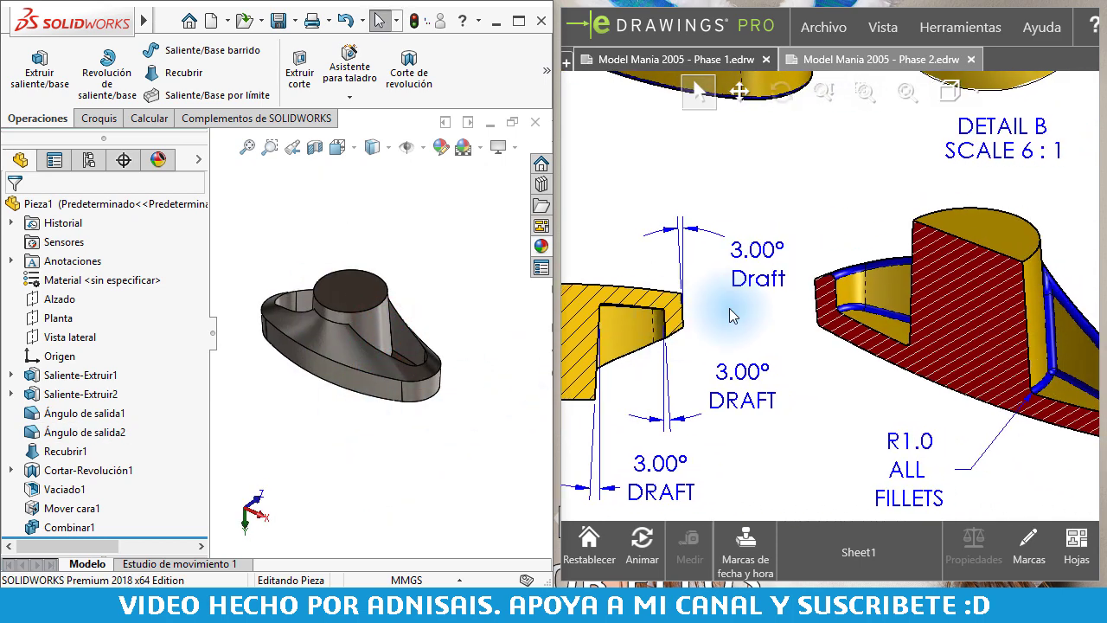
scroll(832, 434, down, 2)
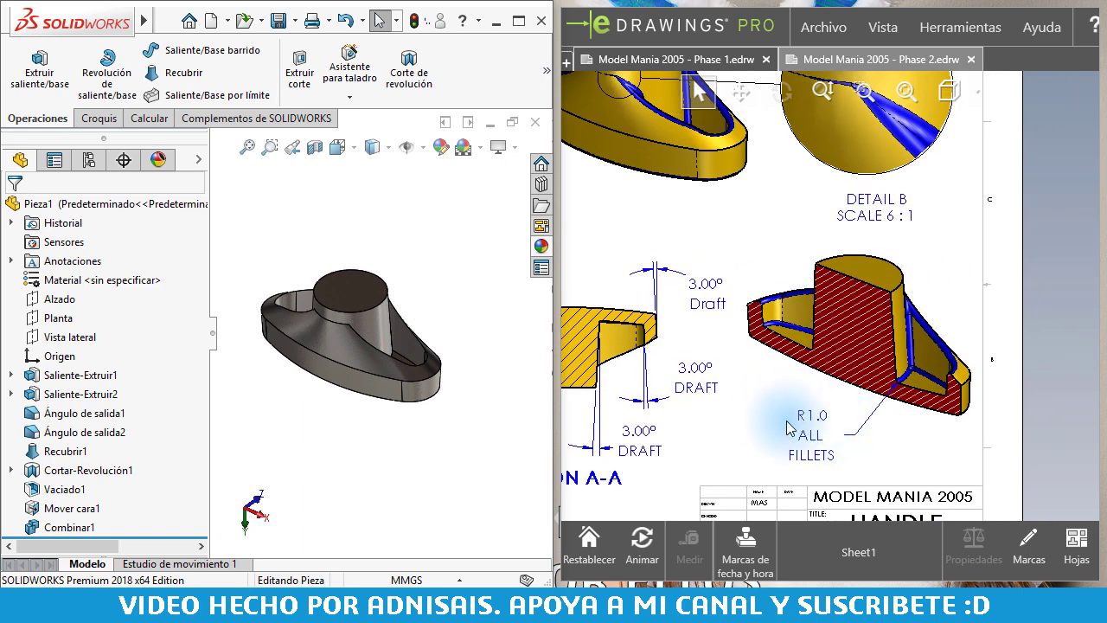
click(396, 262)
Start a Redondeo fillet with a 1 mm radius.
click(546, 70)
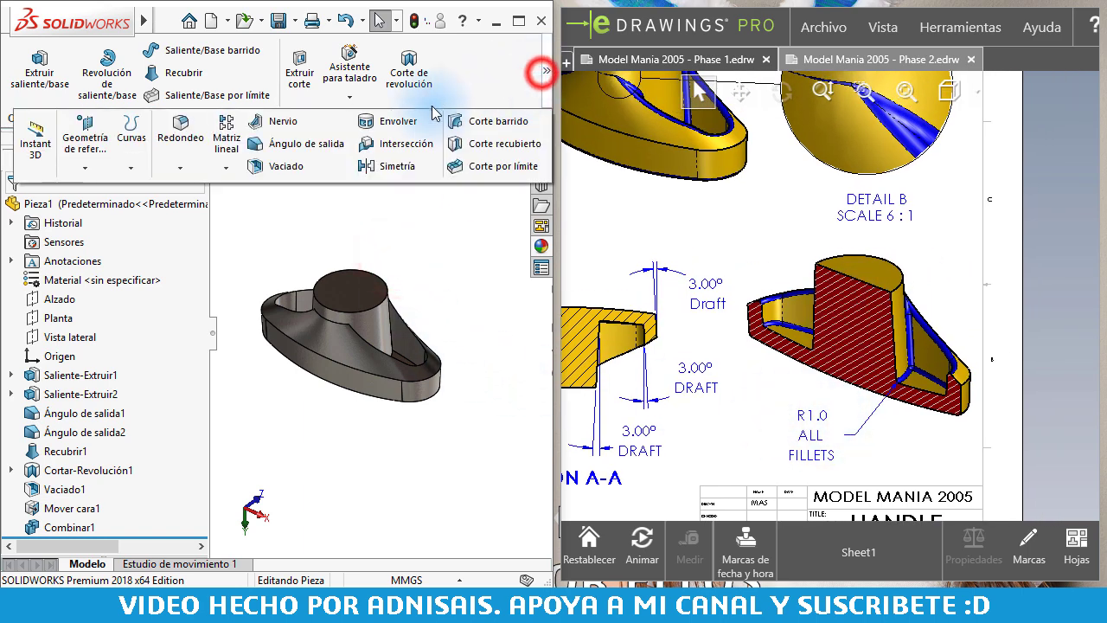
click(180, 129)
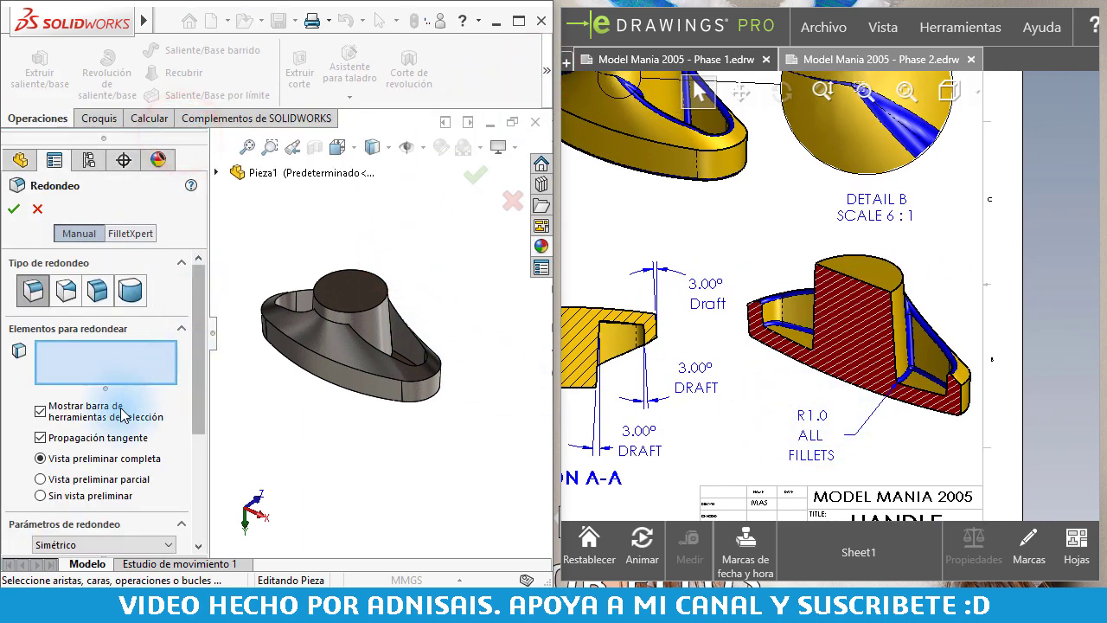
drag(199, 419, 199, 480)
click(104, 466)
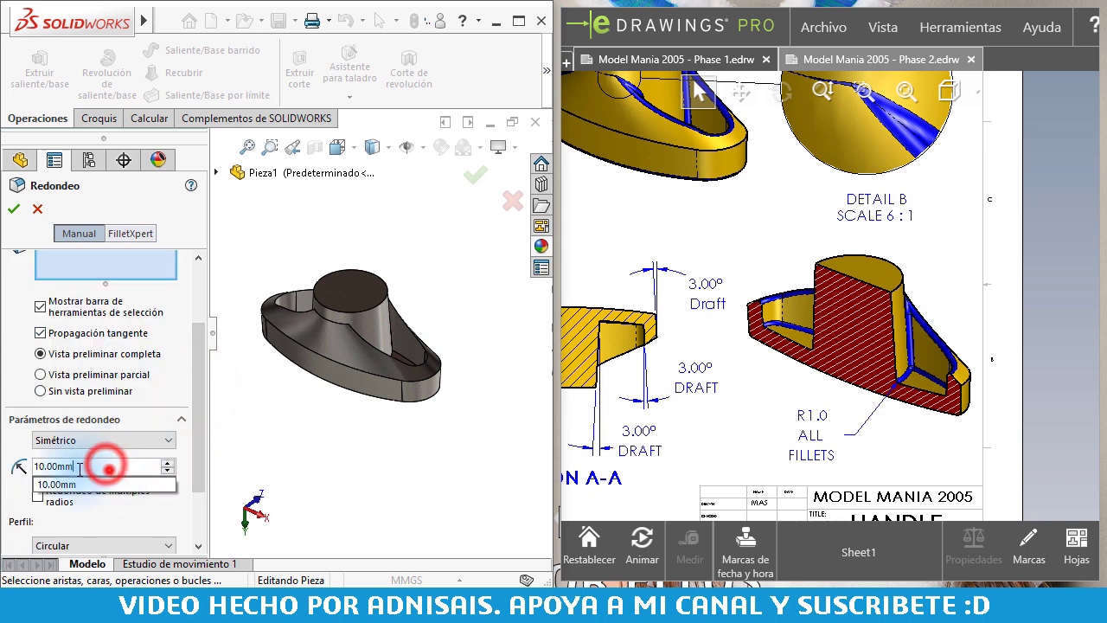
text(1)
Select the four sloped faces and the first edge to round.
scroll(193, 372, up, 3)
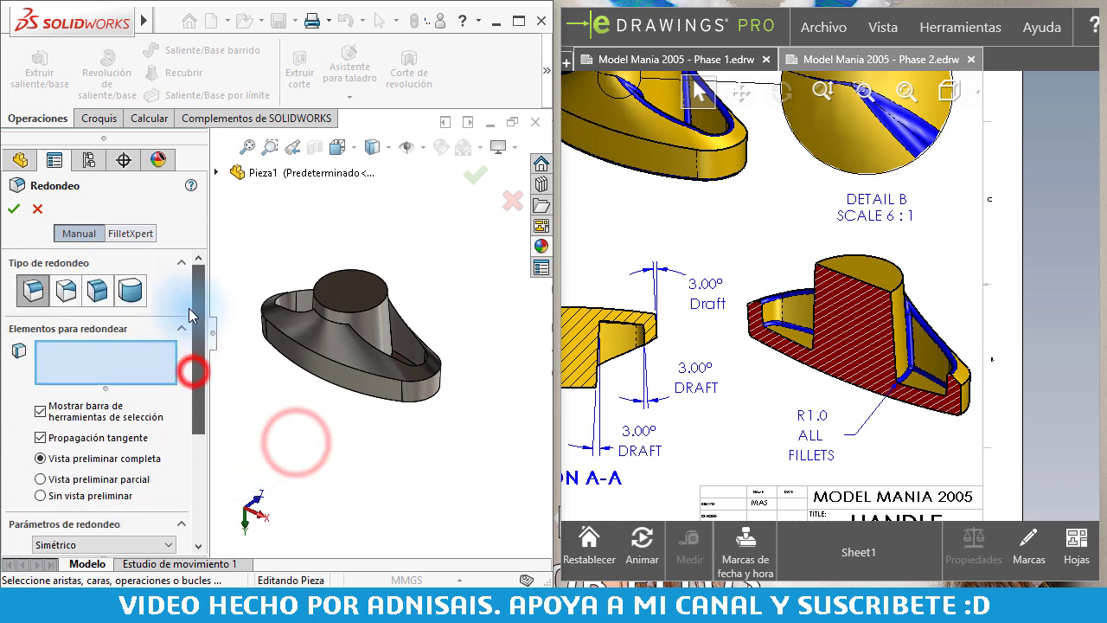
click(92, 358)
scroll(390, 348, down, 2)
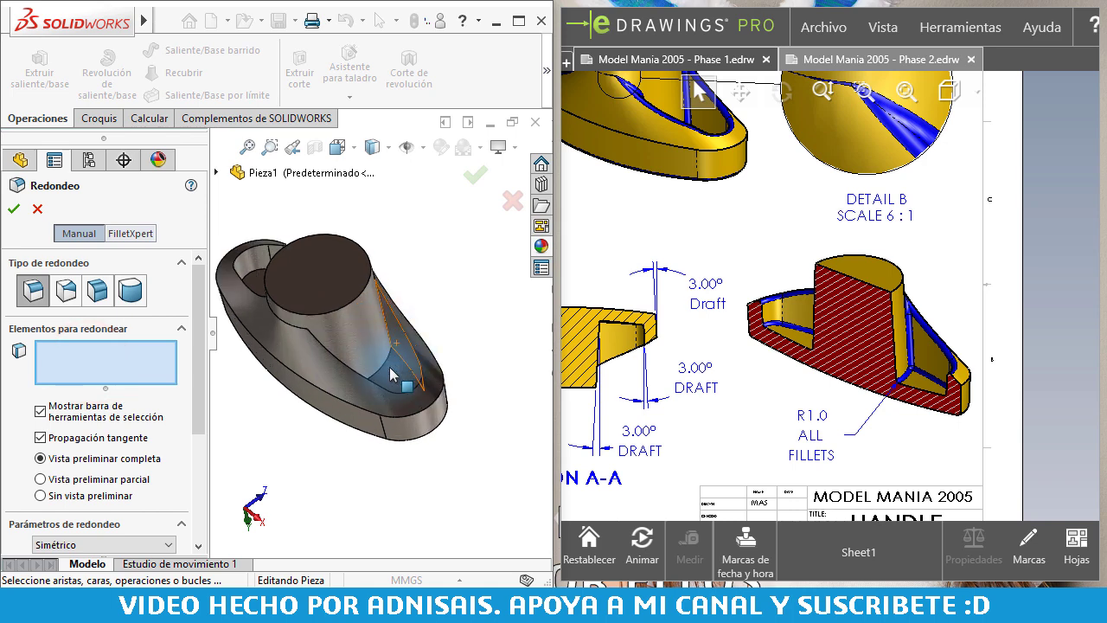
click(391, 387)
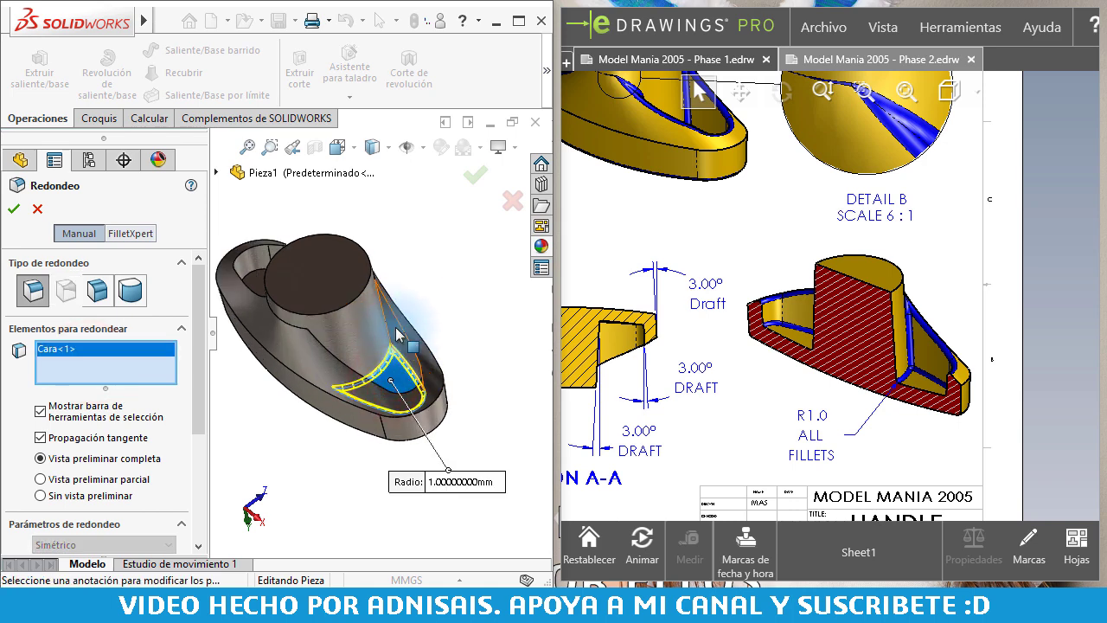
click(388, 316)
scroll(260, 284, down, 3)
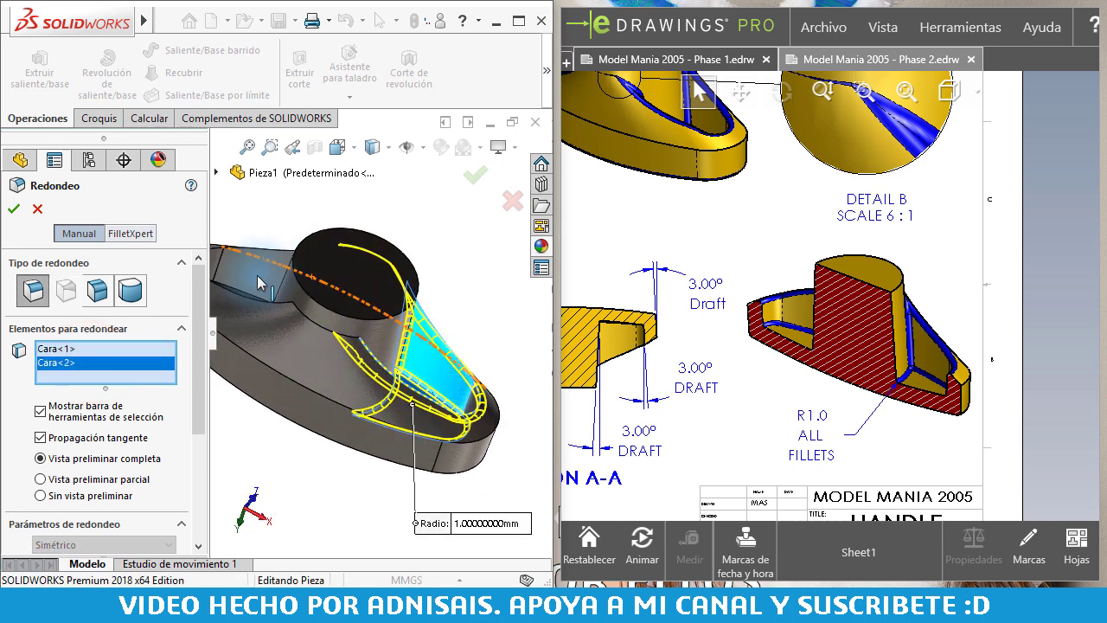
click(247, 279)
mouse_move(247, 279)
middle_down()
mouse_move(291, 309)
mouse_move(249, 292)
mouse_move(416, 323)
mouse_move(317, 370)
mouse_move(307, 396)
mouse_move(350, 343)
mouse_move(313, 336)
mouse_move(337, 329)
middle_up()
click(249, 293)
click(307, 396)
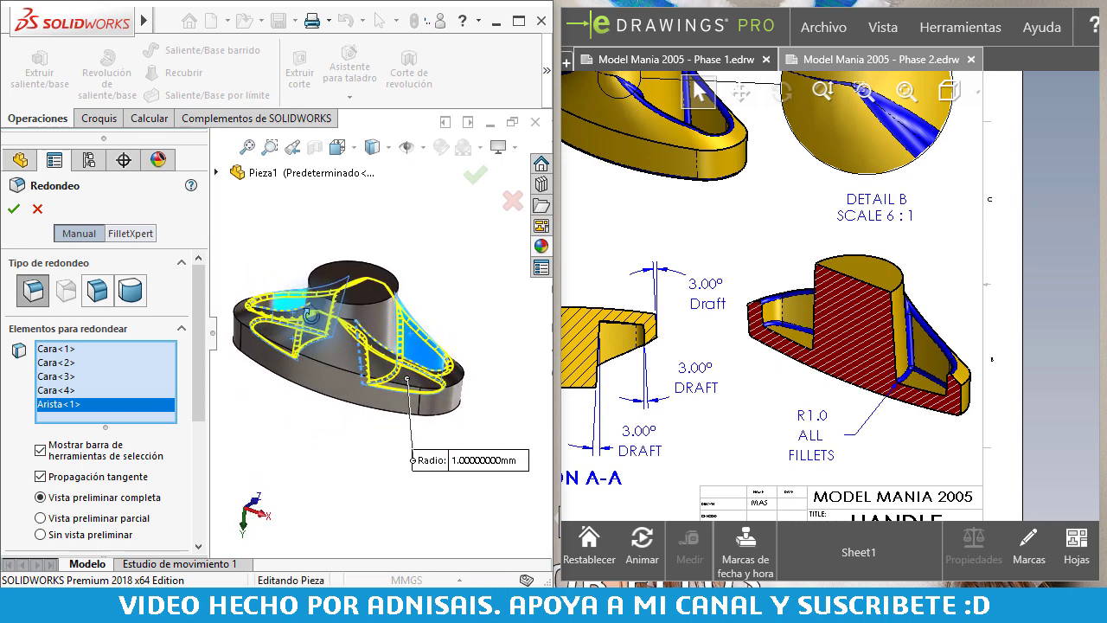
Check the R1.0 ALL FILLETS note, add the outer bottom edge, and confirm the fillet.
scroll(854, 238, up, 3)
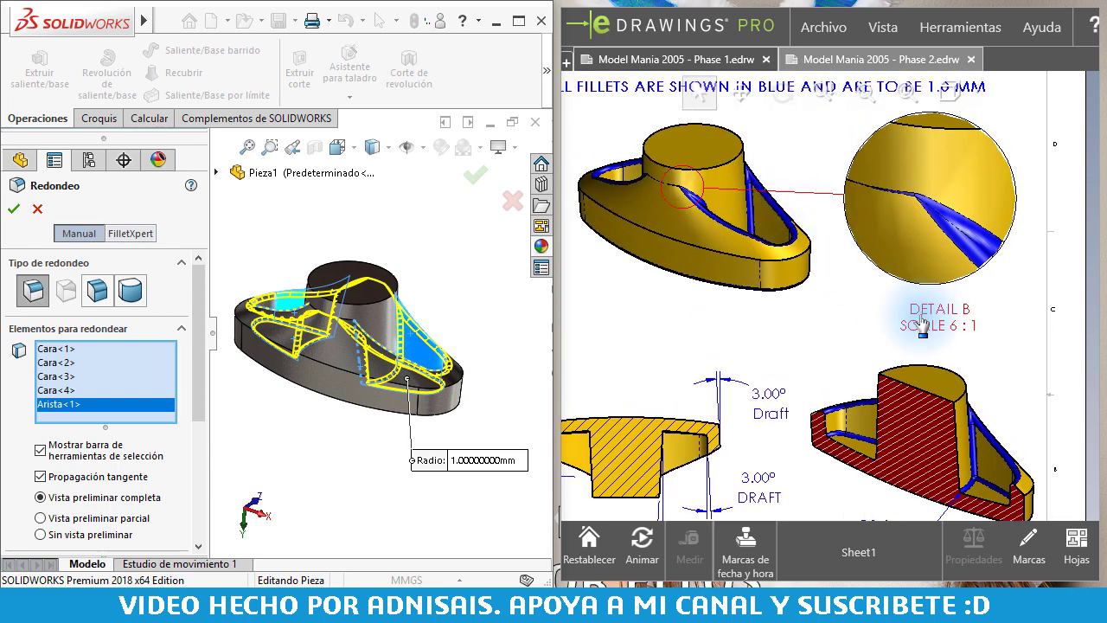
drag(923, 326, 909, 264)
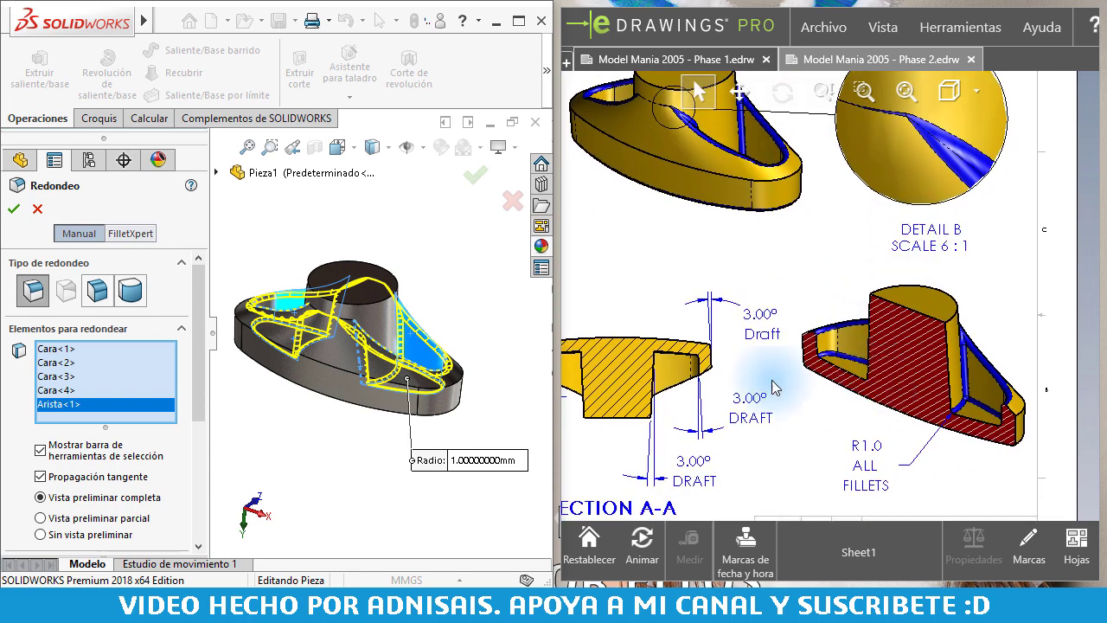
drag(745, 230, 1048, 342)
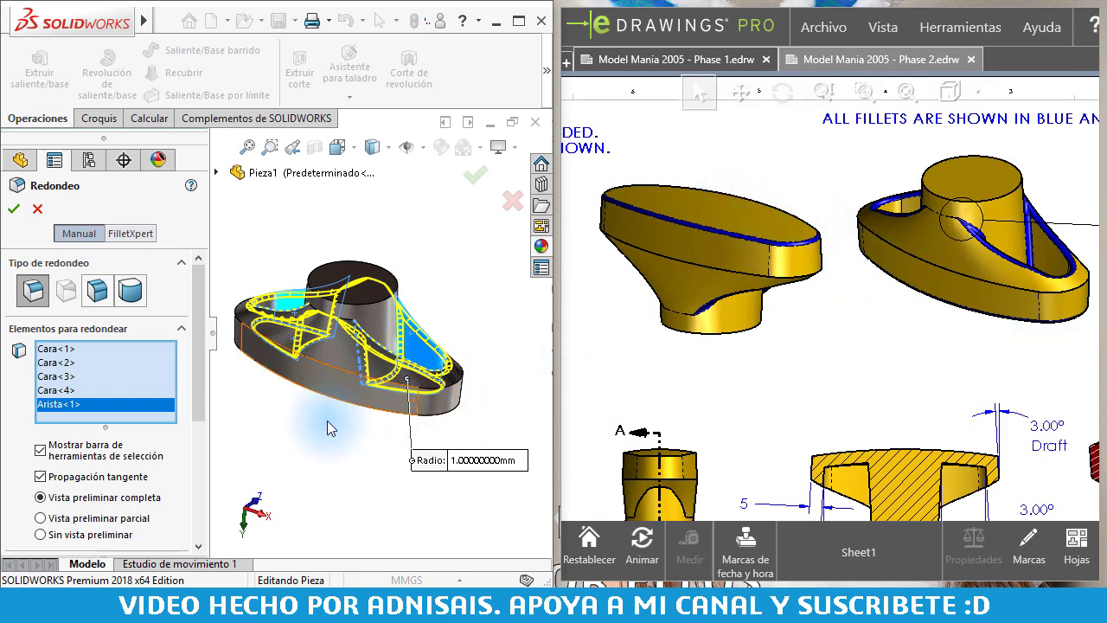
middle_drag(328, 422, 346, 362)
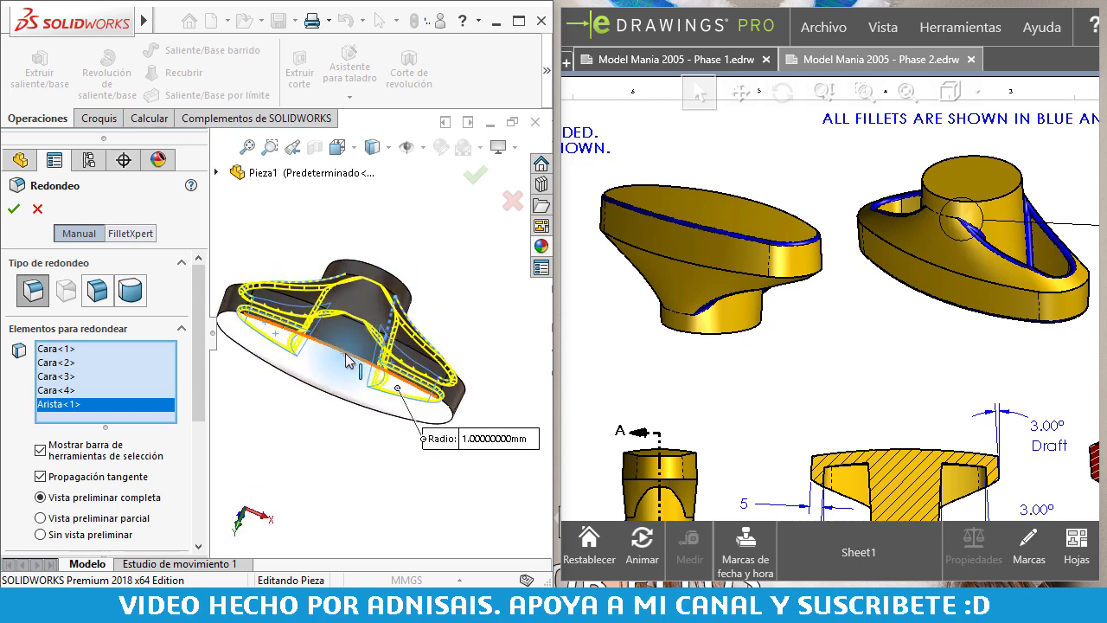
click(346, 357)
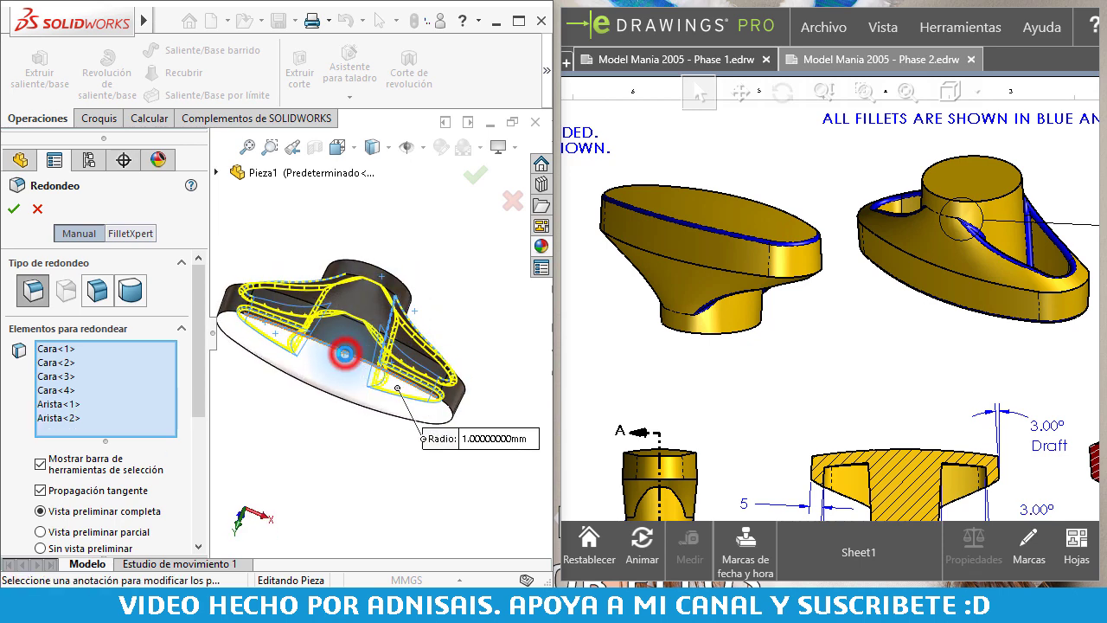
click(16, 216)
Orbit the filleted part to inspect its bottom face.
click(280, 232)
mouse_move(329, 295)
middle_down()
mouse_move(342, 225)
mouse_move(353, 341)
mouse_move(477, 391)
mouse_move(487, 259)
mouse_move(390, 291)
mouse_move(421, 319)
mouse_move(453, 280)
mouse_move(445, 247)
mouse_move(358, 234)
middle_up()
drag(363, 237, 375, 249)
key(Escape)
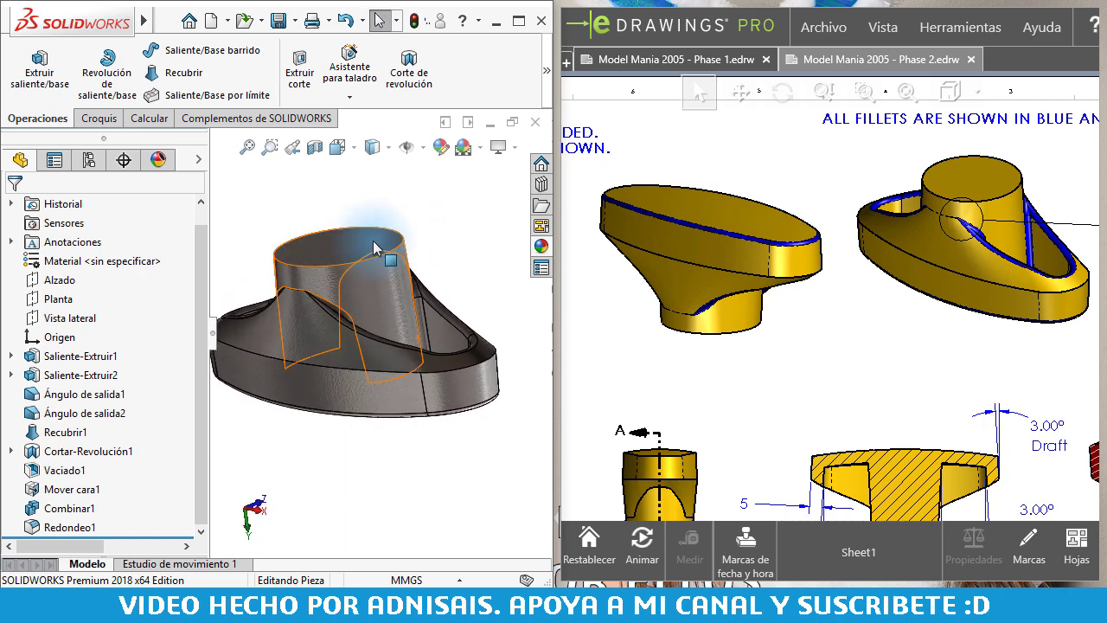